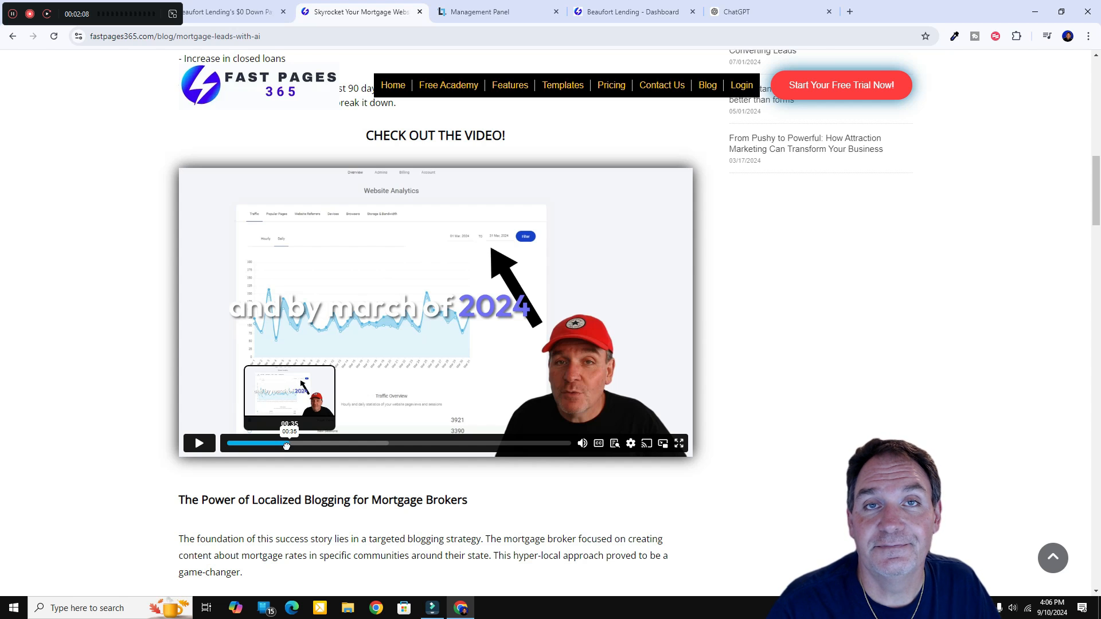
Switch to the Beaufort Lending dashboard and check the June 2024 page views in the traffic overview
click(611, 13)
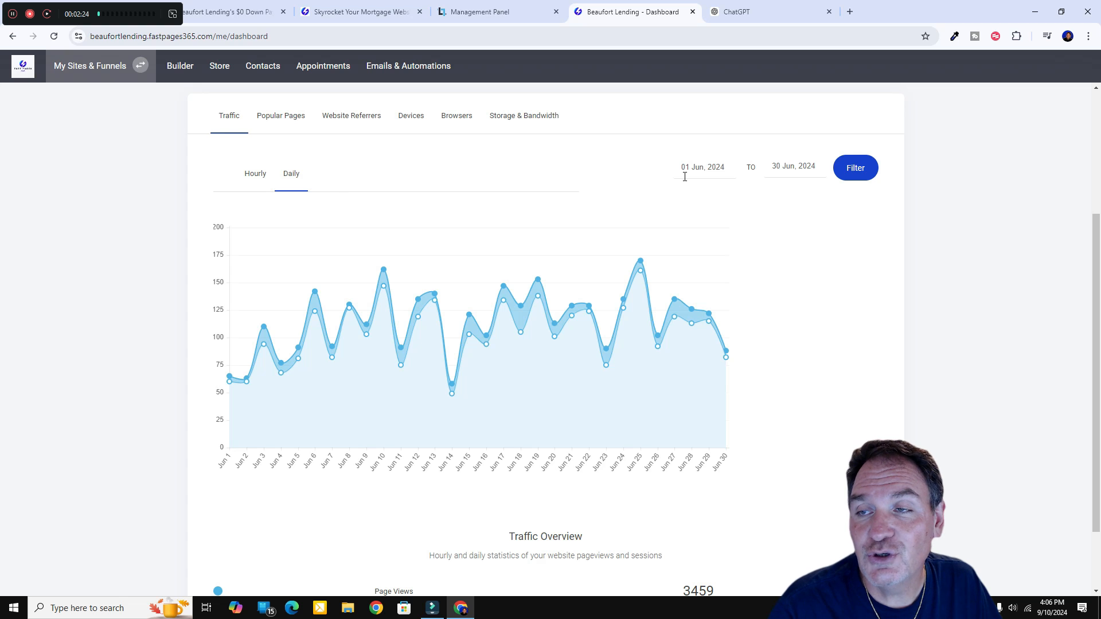
scroll(856, 312, down, 2)
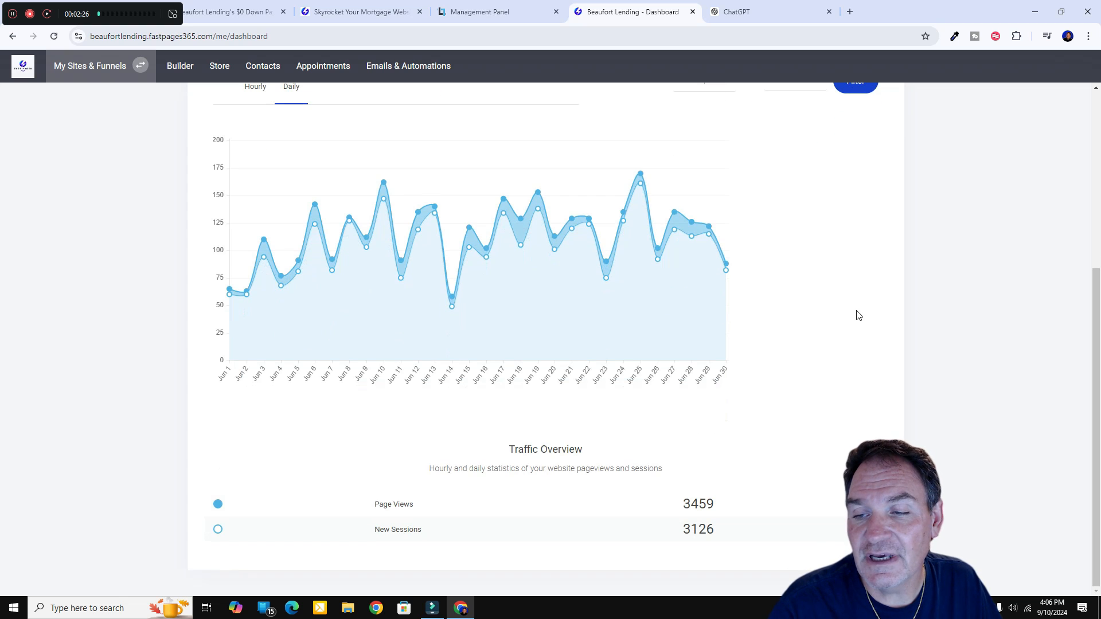
double_click(686, 505)
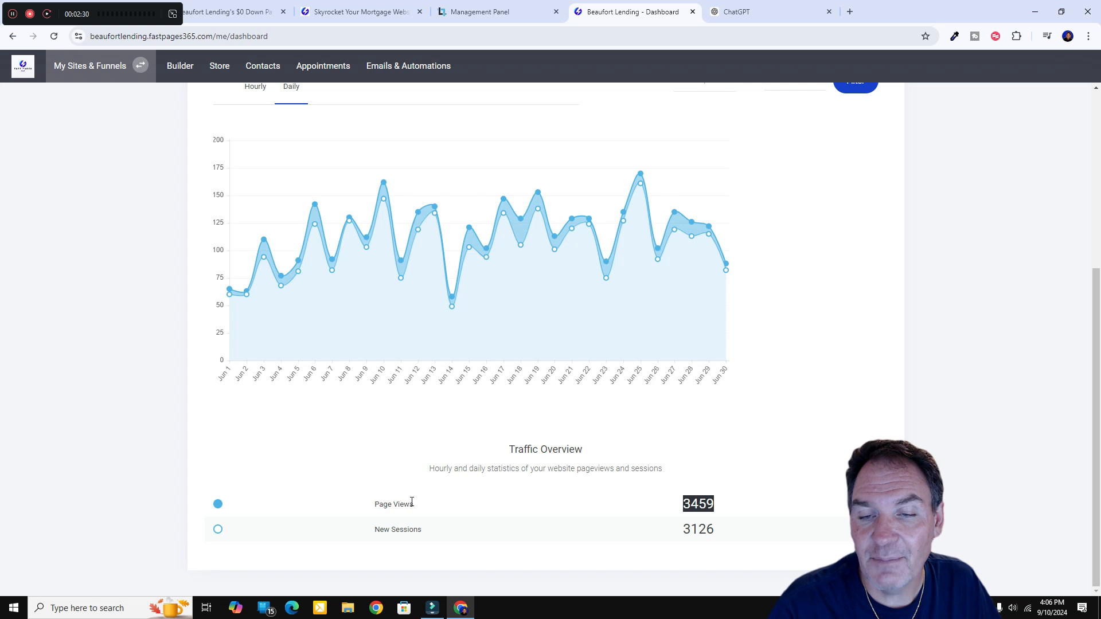
Filter the website traffic analytics to 01 Aug, 2024 through 31 Aug, 2024 and check the traffic overview
scroll(777, 312, up, 3)
click(705, 241)
click(786, 234)
click(888, 389)
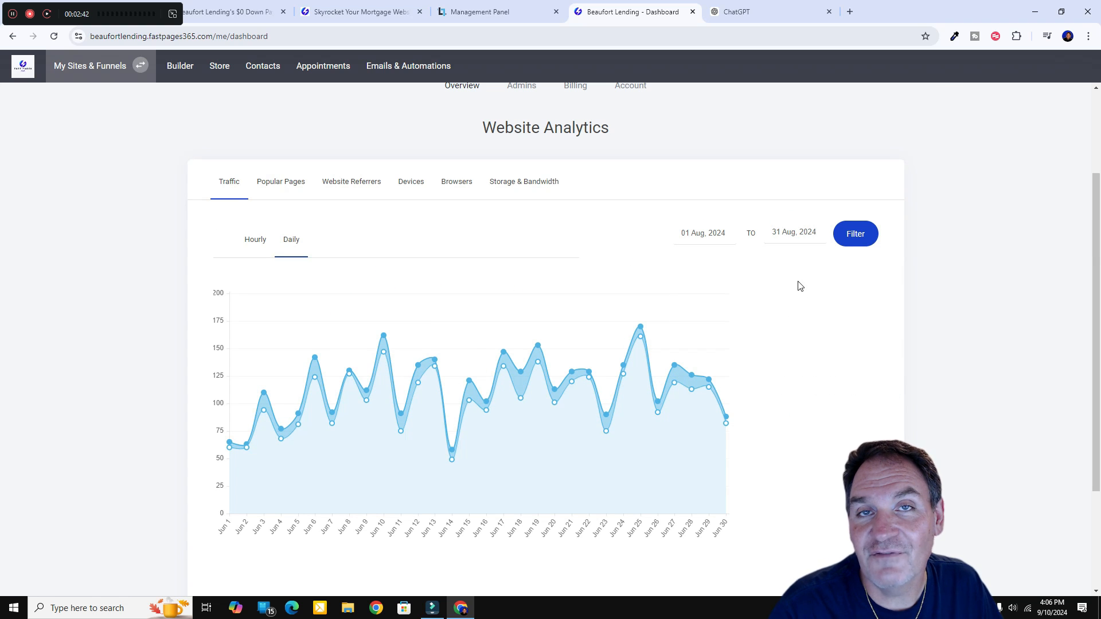
scroll(796, 389, down, 3)
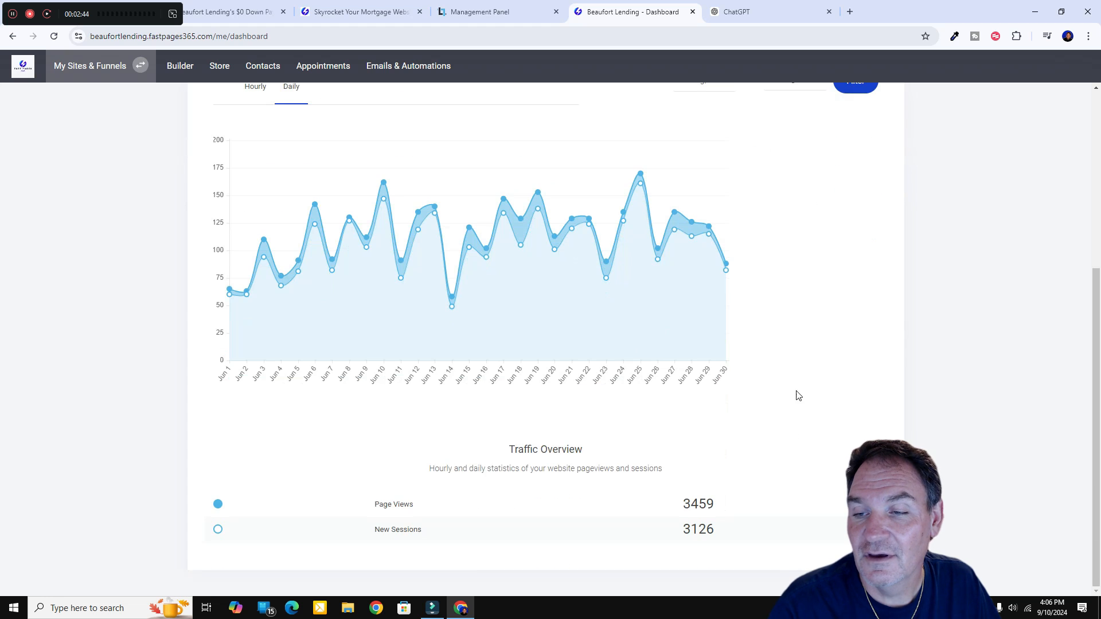
scroll(797, 344, up, 2)
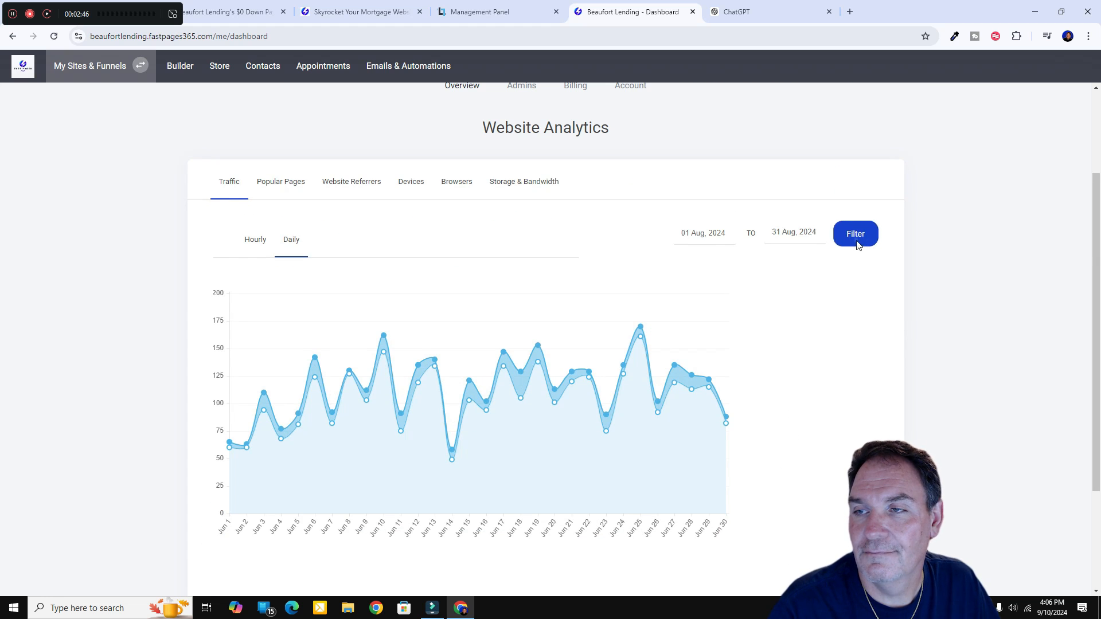
click(855, 237)
scroll(725, 509, down, 2)
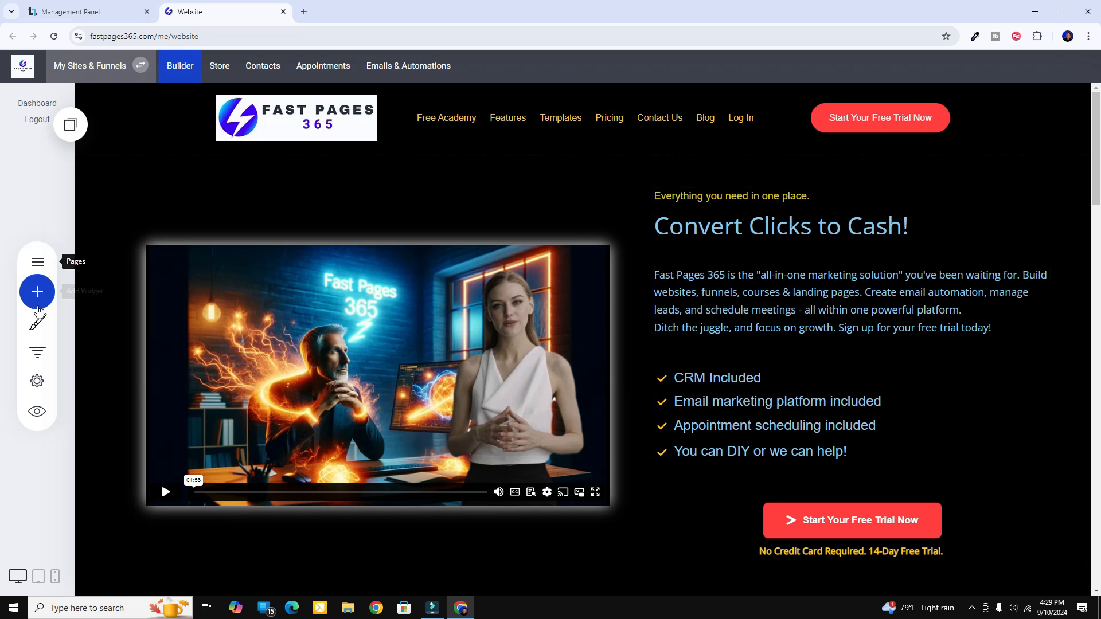
Open the Blog section from the Fast Pages 365 site's page list and look through the existing posts
click(38, 265)
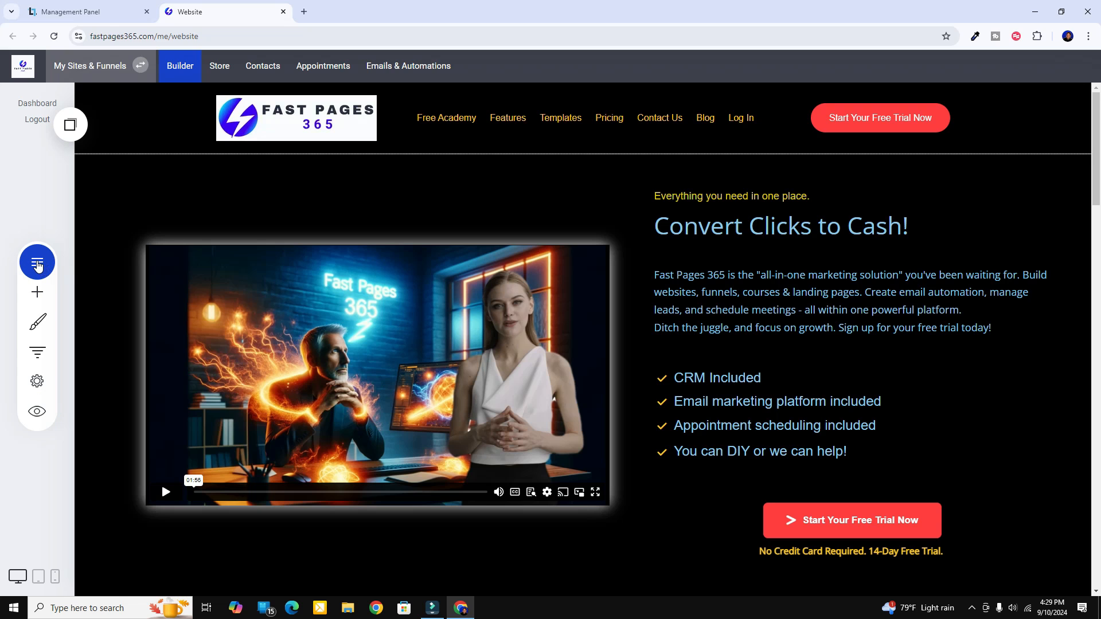
click(38, 265)
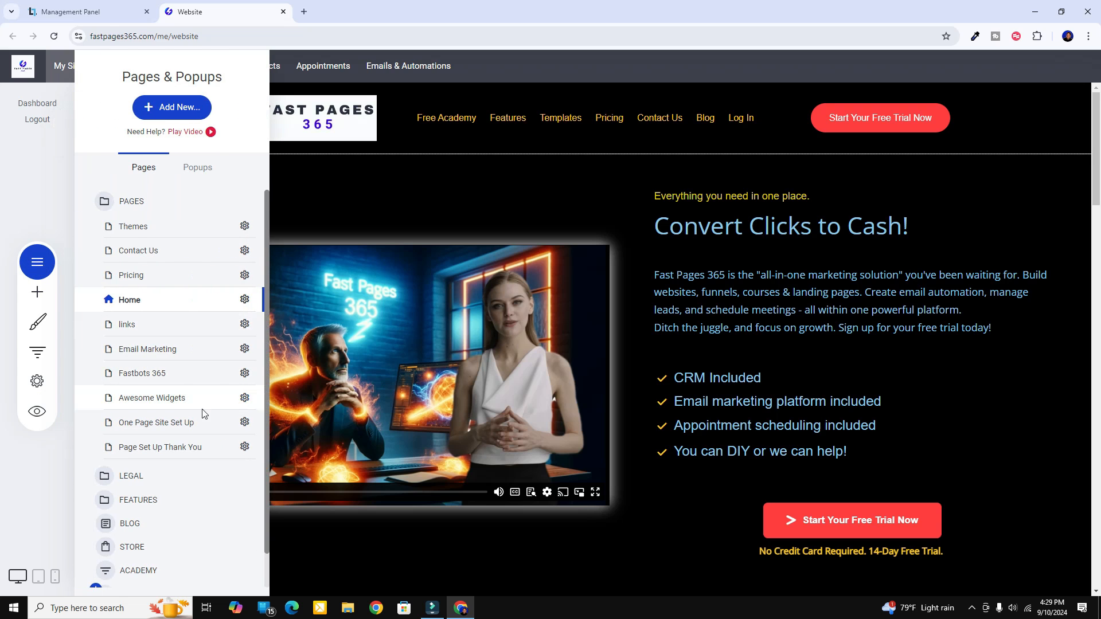
scroll(172, 459, down, 1)
click(137, 488)
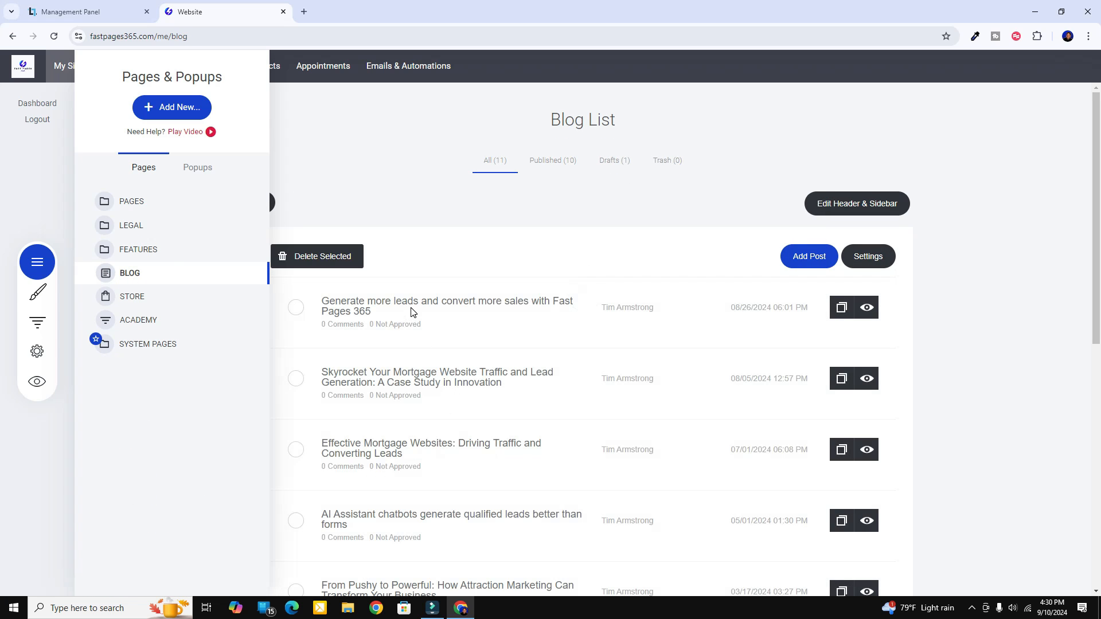
click(560, 258)
scroll(539, 340, down, 8)
scroll(537, 341, up, 8)
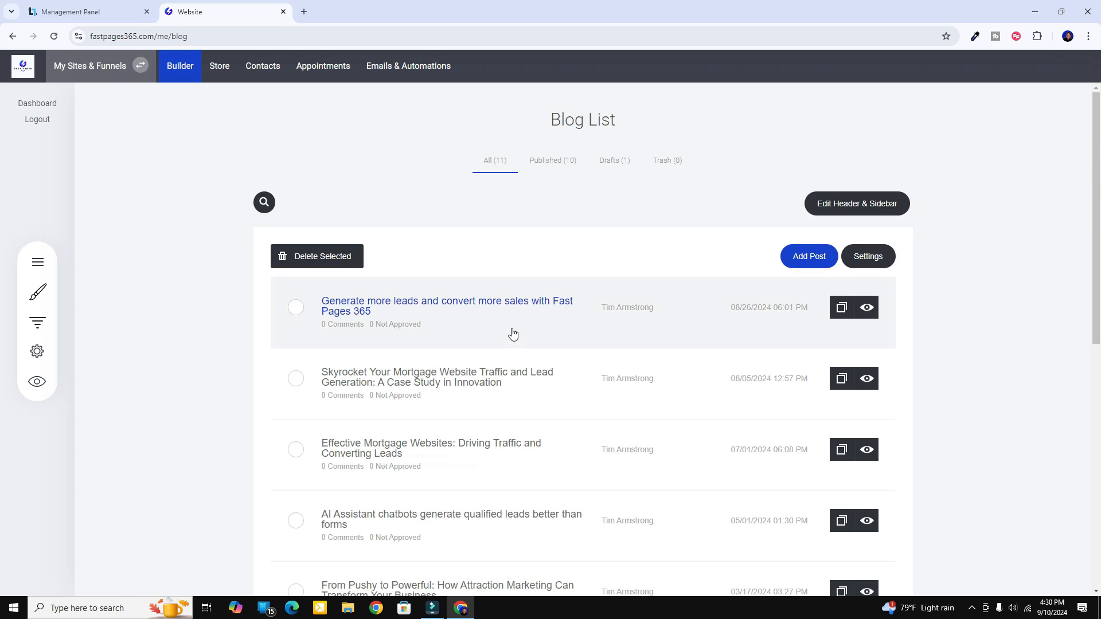
Add a new blog post and look over its title, summary and placeholder text areas
click(808, 260)
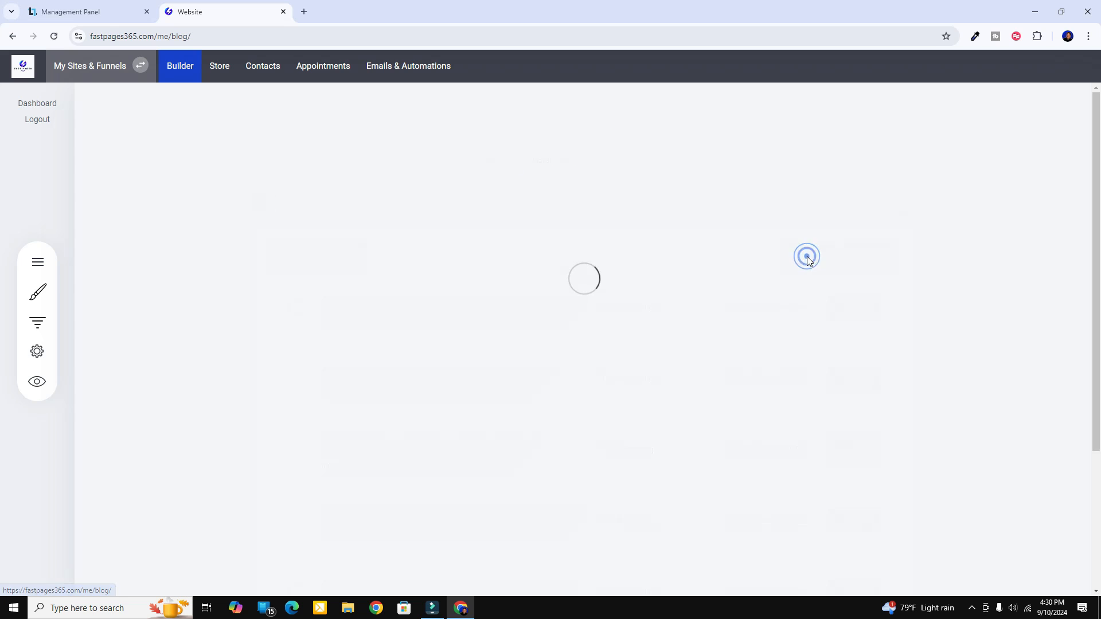
scroll(646, 403, down, 2)
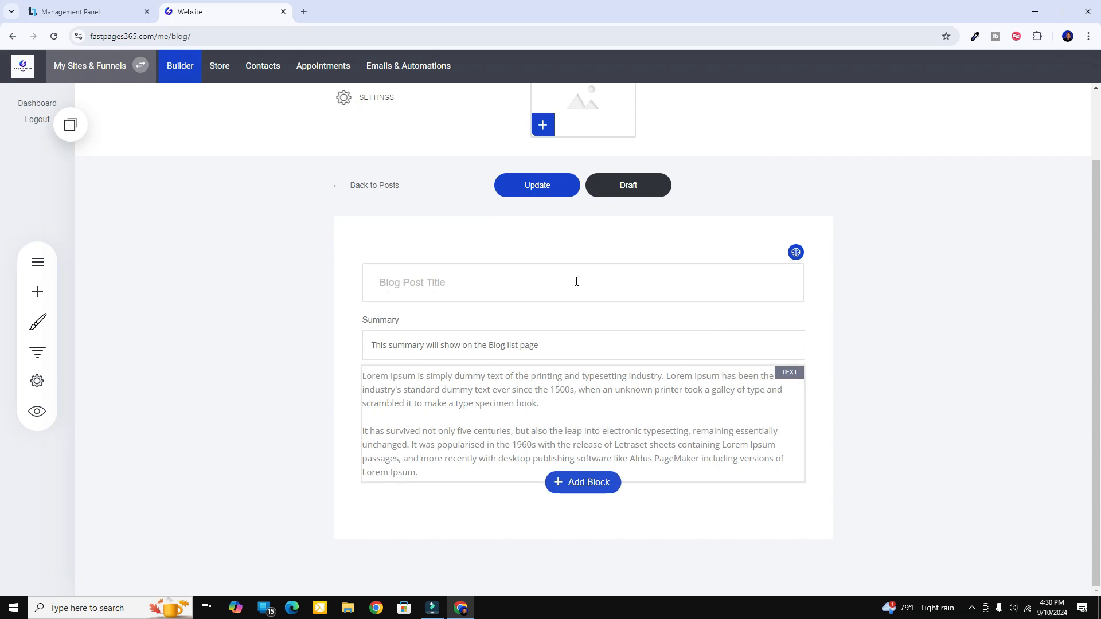
scroll(489, 332, up, 2)
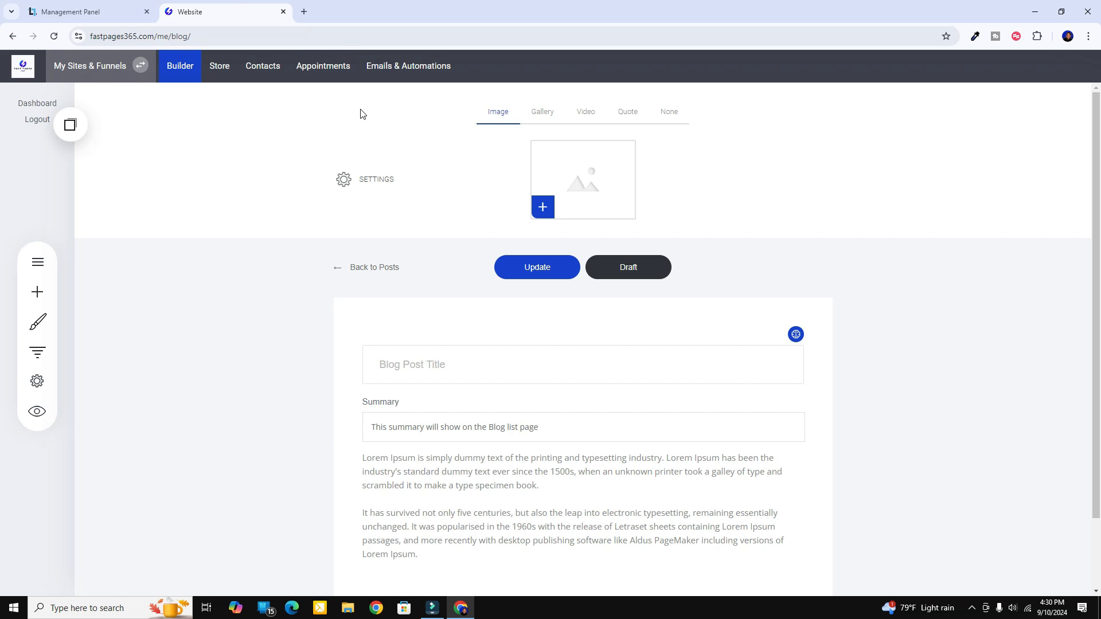
Open Claude in a new browser tab and start a new chat
click(304, 12)
click(302, 35)
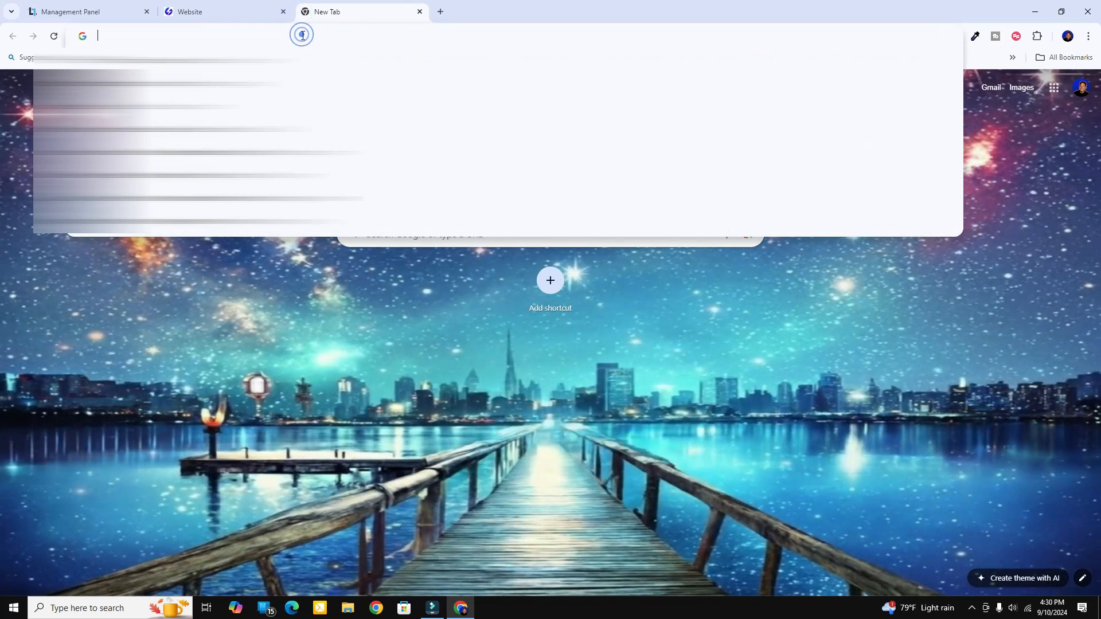
click(321, 83)
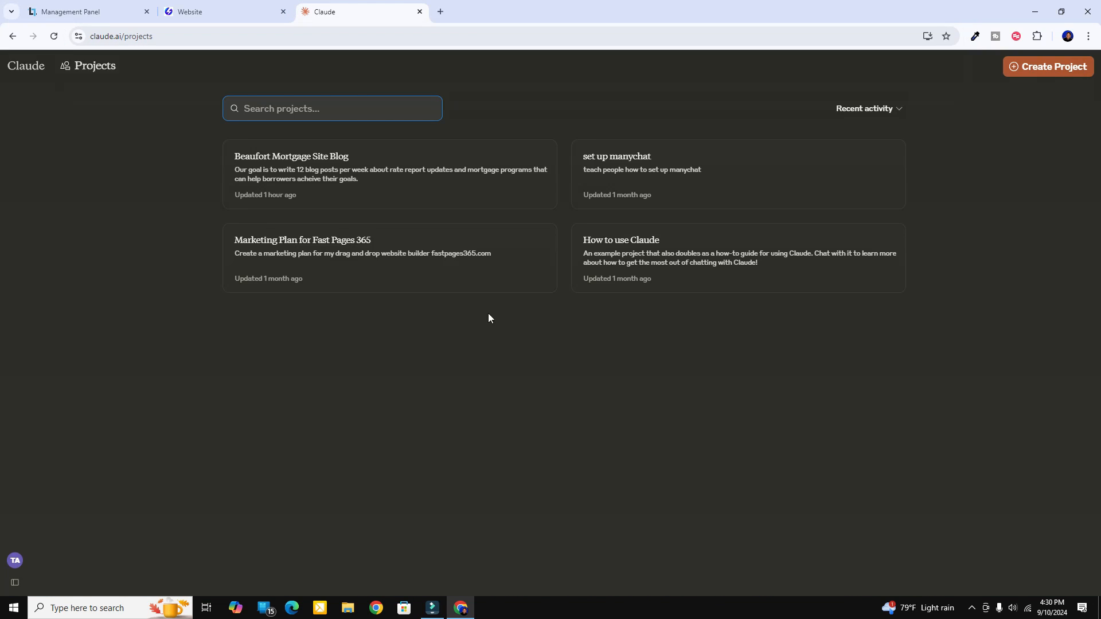
click(40, 92)
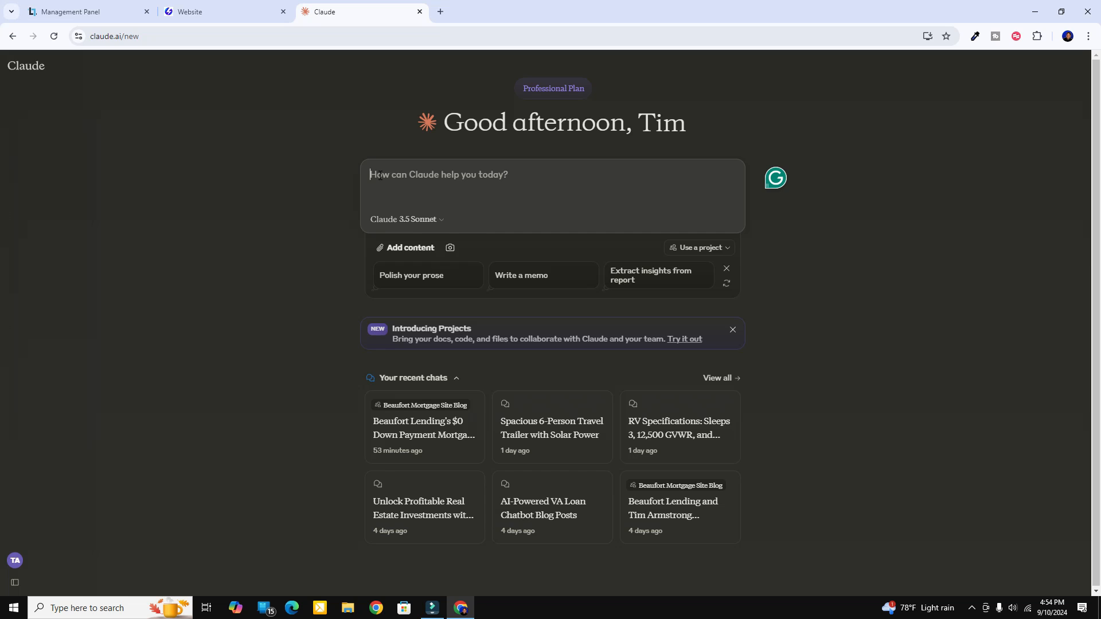
Ask Claude for a friendly, jargon-free 1000 word post on blogging for organic traffic and leads, citing 3459 June and 6547 August views; review its beginning
text(I recently wrote a blog post about how blogging increased my website views by 160% from January to March of 2024. Now after continuing to post blog posts on my web)
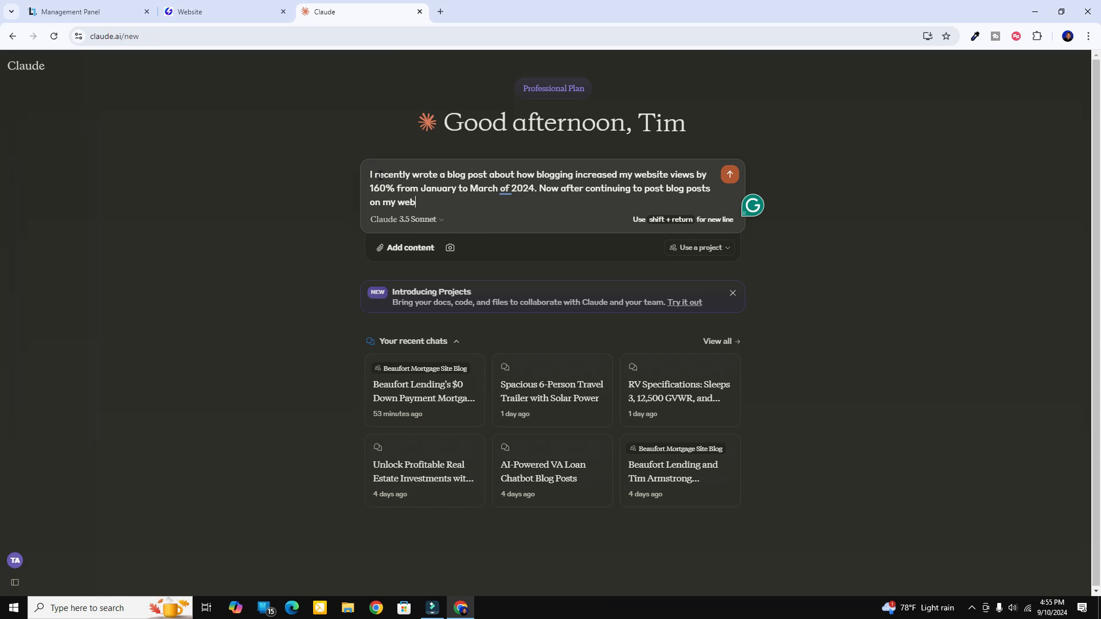
text(site I've increased my website views by almost 100% again! This is shown in my website analytics from June when I had 3459 views to August when I had 65)
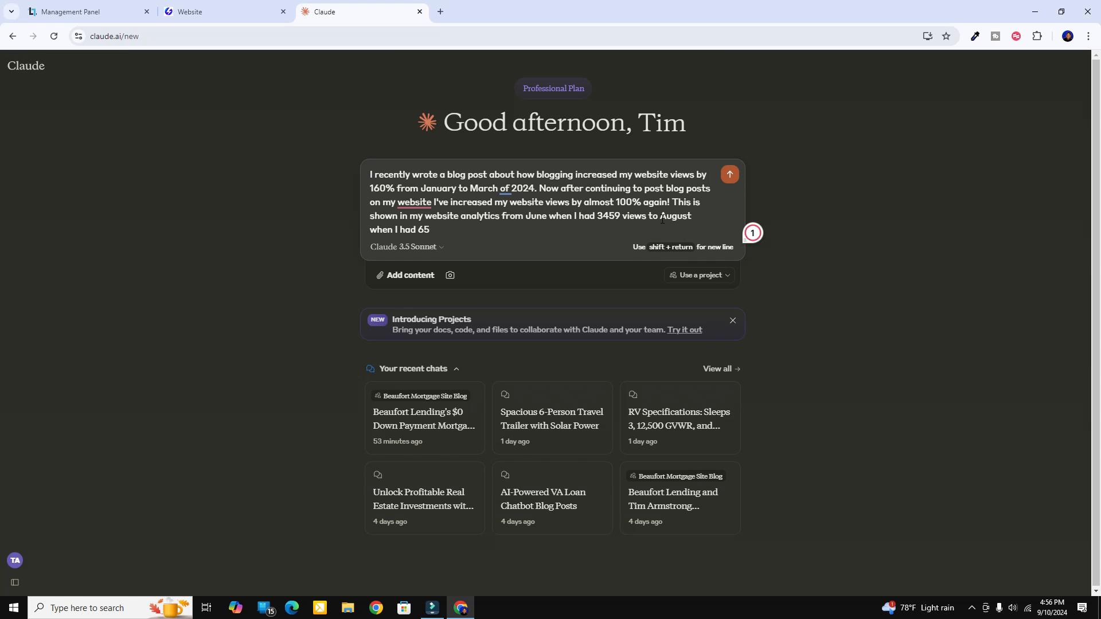
text(47 website views. Please write a 1000 word blog post about how posting blog articles can increase website visits from organic searches (SEO) and how here at Fast Pages 365 we teach you how to engage that traffic with special offer funne)
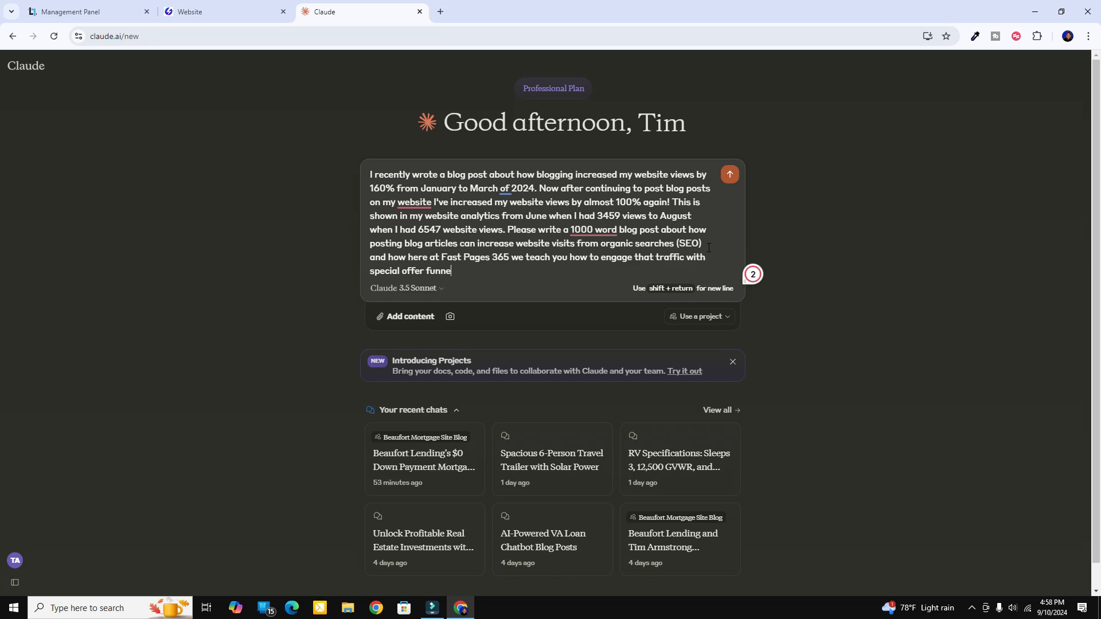
text(ls like "mortgage program finder" or "current rate quote" or "heloc" in our funnels we offer to provide quotes, or information that our prospects will find helpful and the funnel is generating leads for us at the same time. Please write this new blog post in a friendly but professional manner without using industry jar)
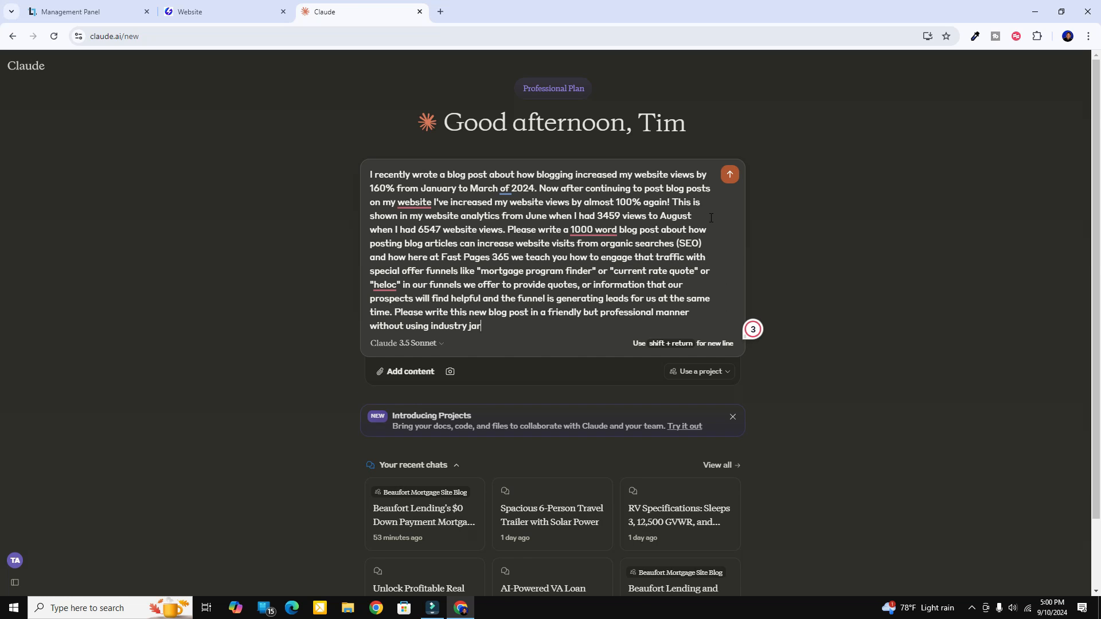
text(gon. The main focus of the blog post needs to be about how blogging will increase your organic traffic and help you generate more leads to grow your business. Please include keywords that are relevant to generating organic traffic with blogging, generating leads with blogging, using blog posts as lead magnets.)
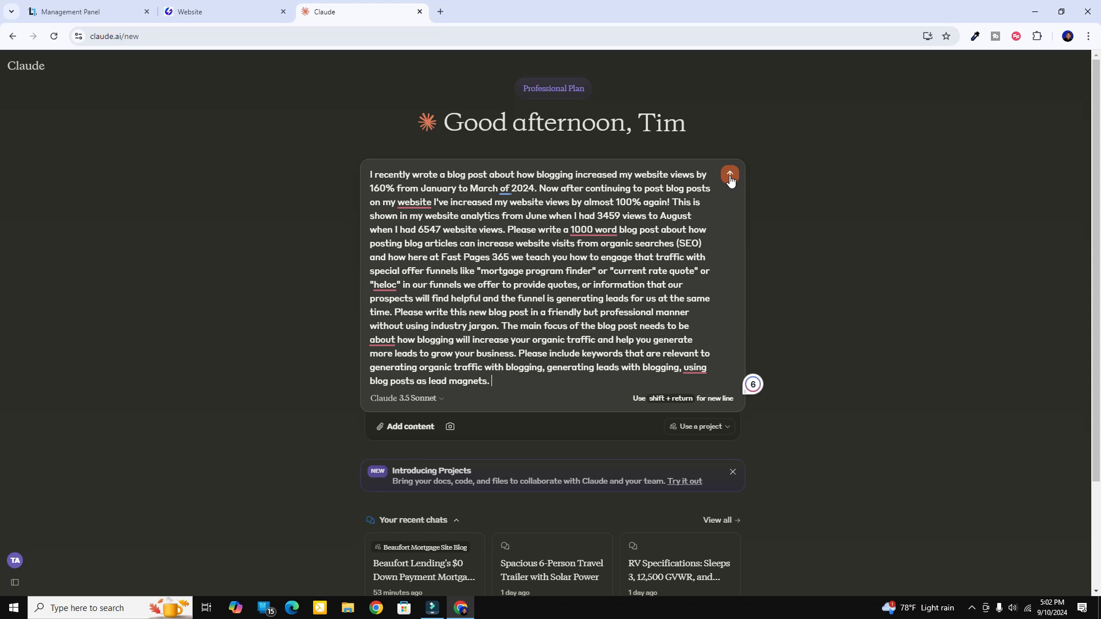
click(730, 176)
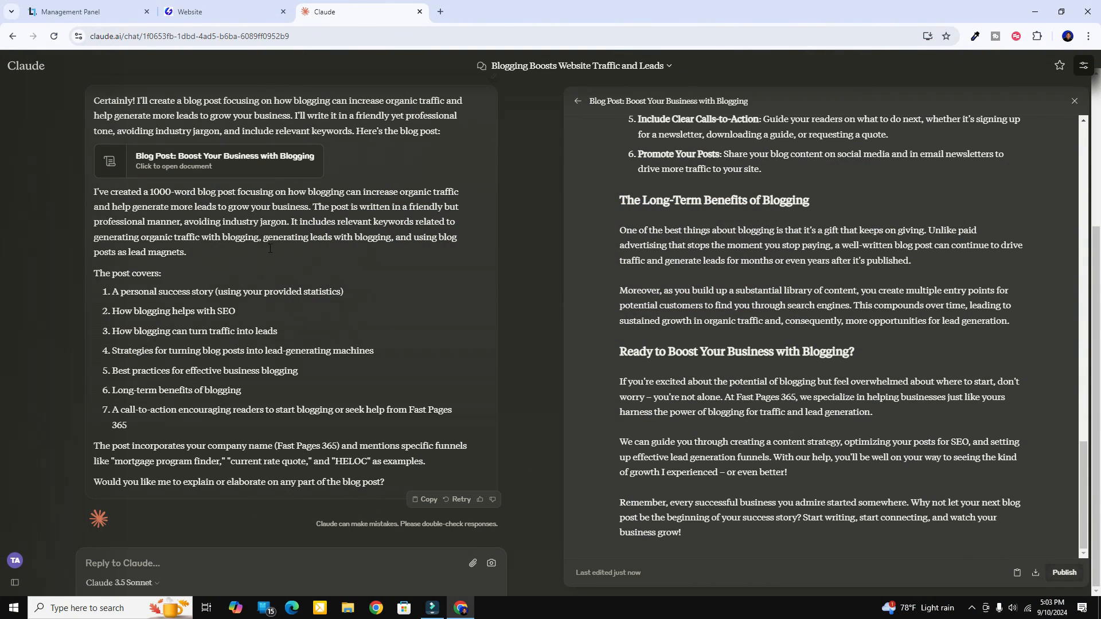
scroll(939, 456, up, 15)
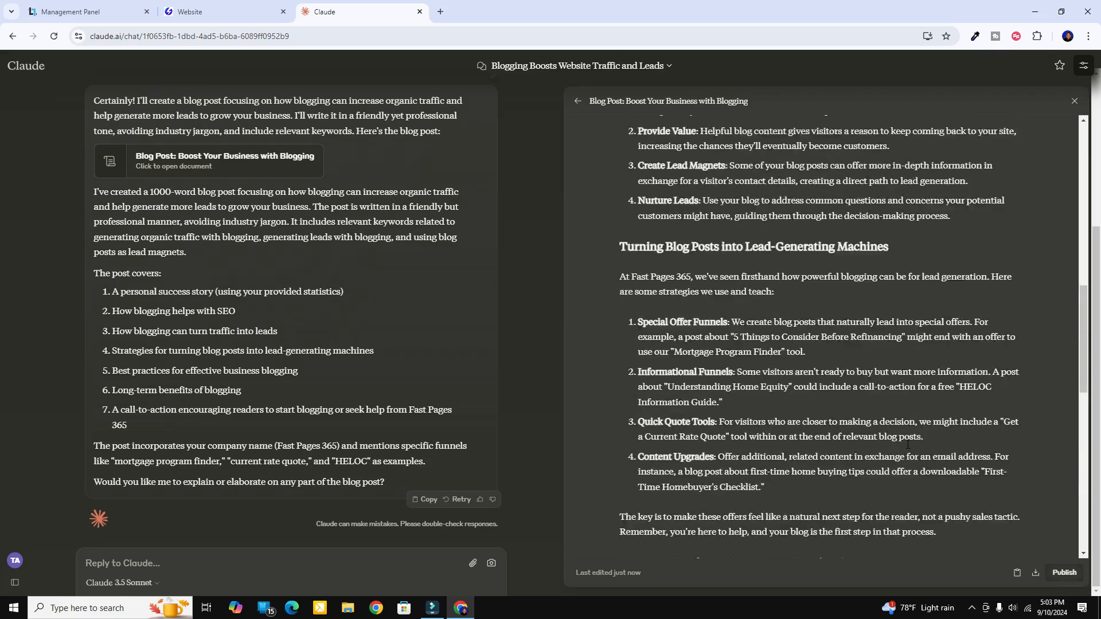
drag(1083, 297, 1081, 166)
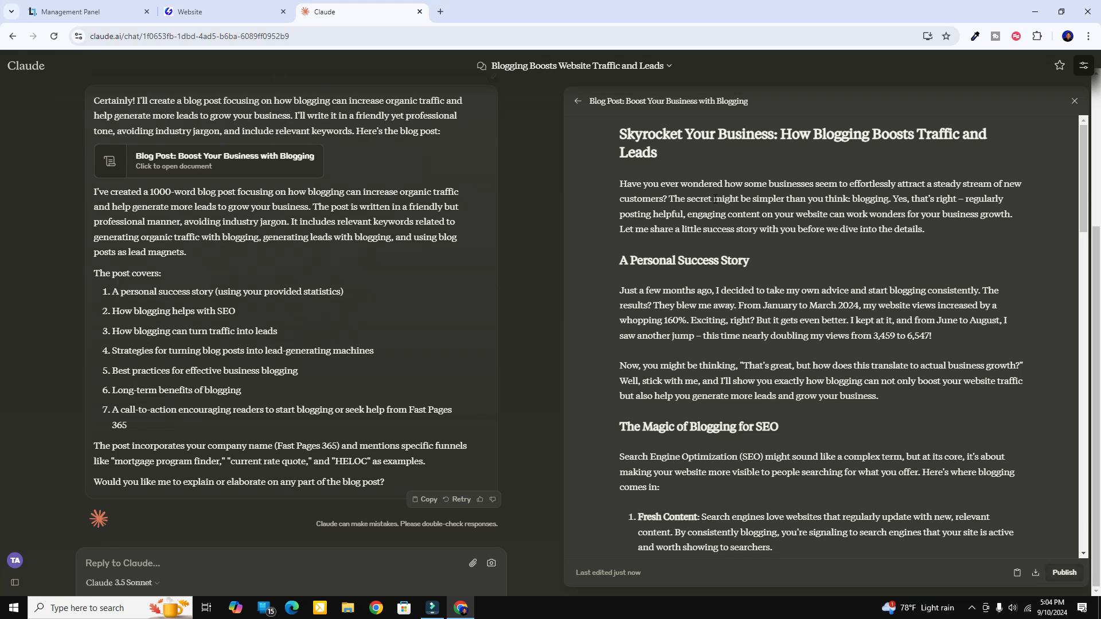
Return to the new post in the website builder and add an empty block below the placeholder text
click(222, 11)
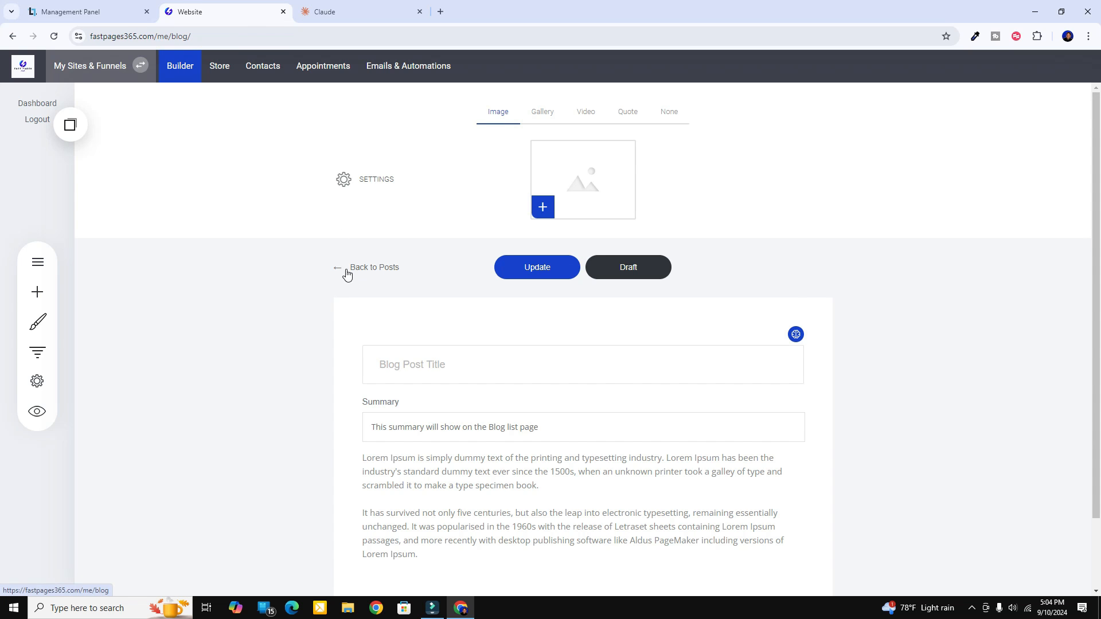
scroll(573, 458, down, 2)
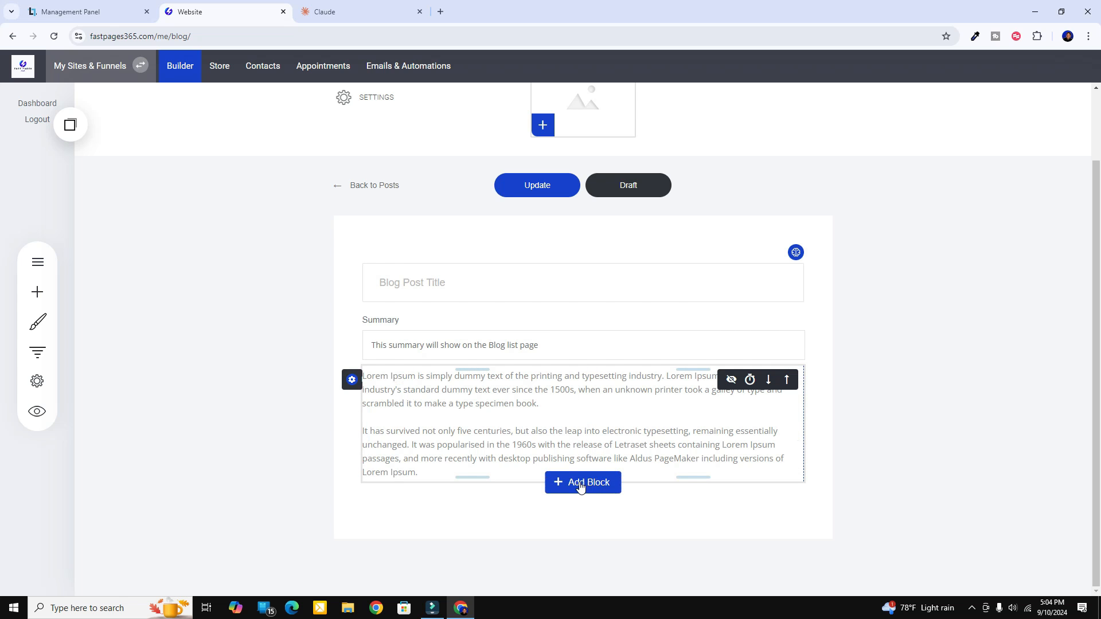
click(580, 486)
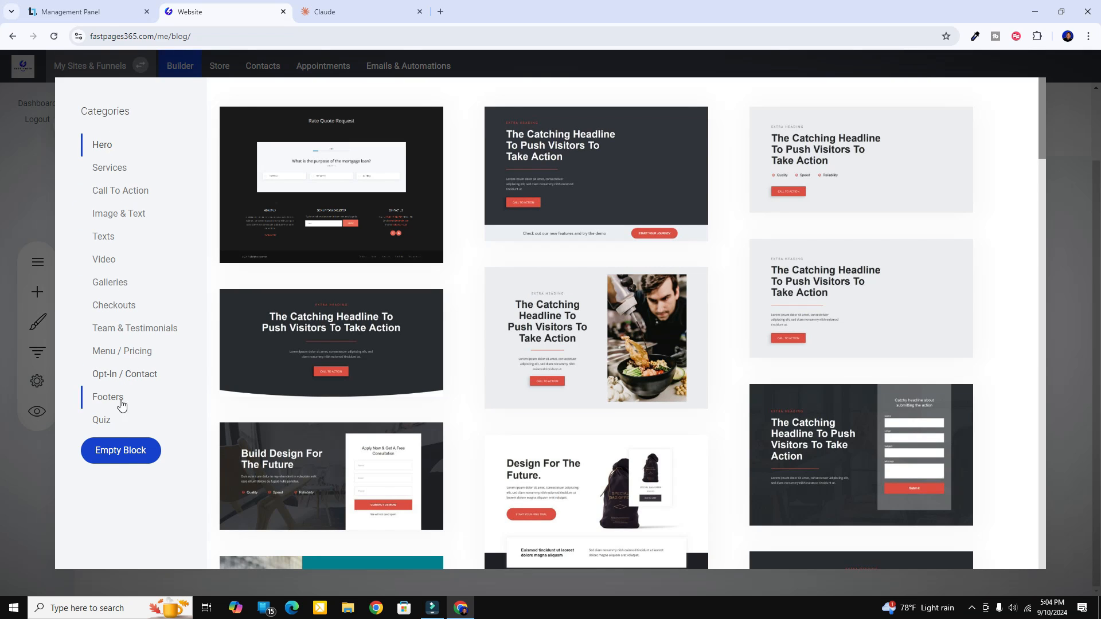
click(116, 451)
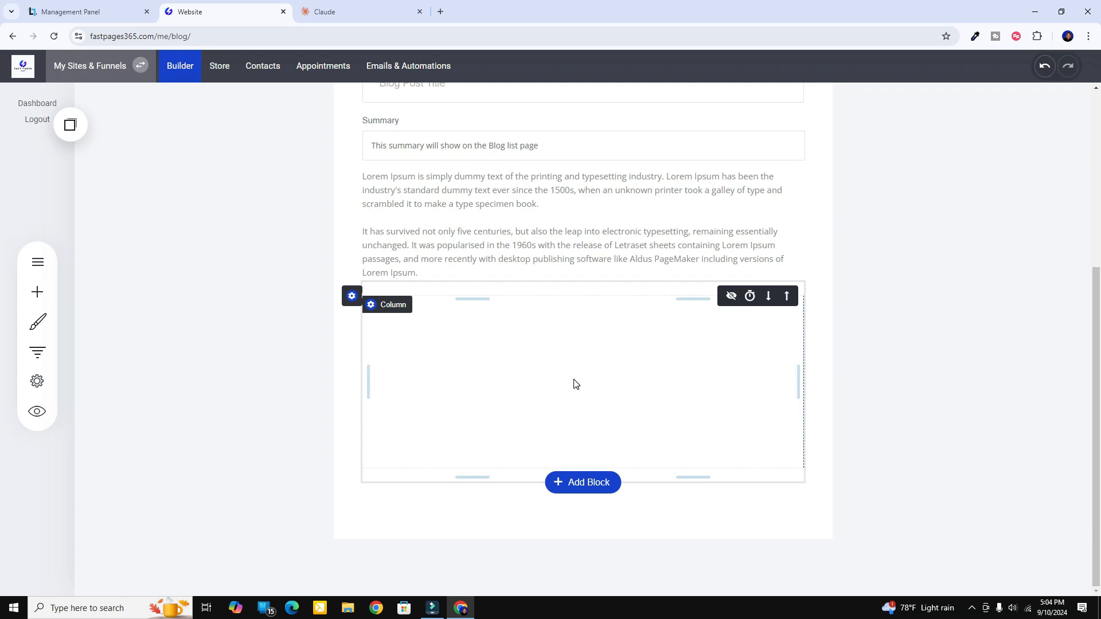
Place a Heading widget in the empty block and a Text widget directly beneath it
click(38, 293)
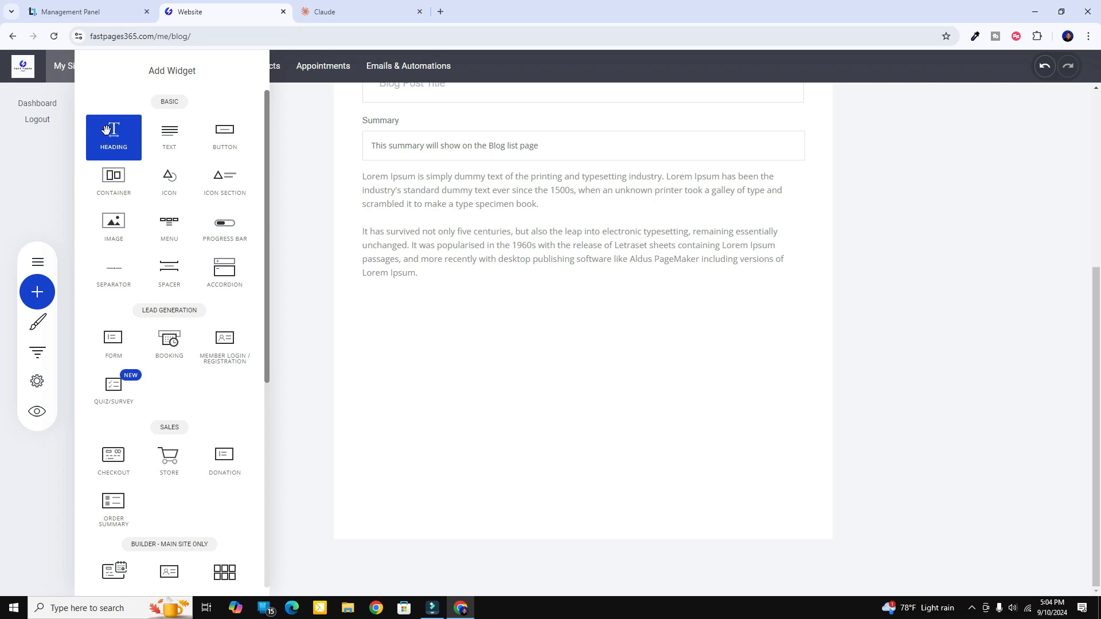
drag(116, 127, 583, 299)
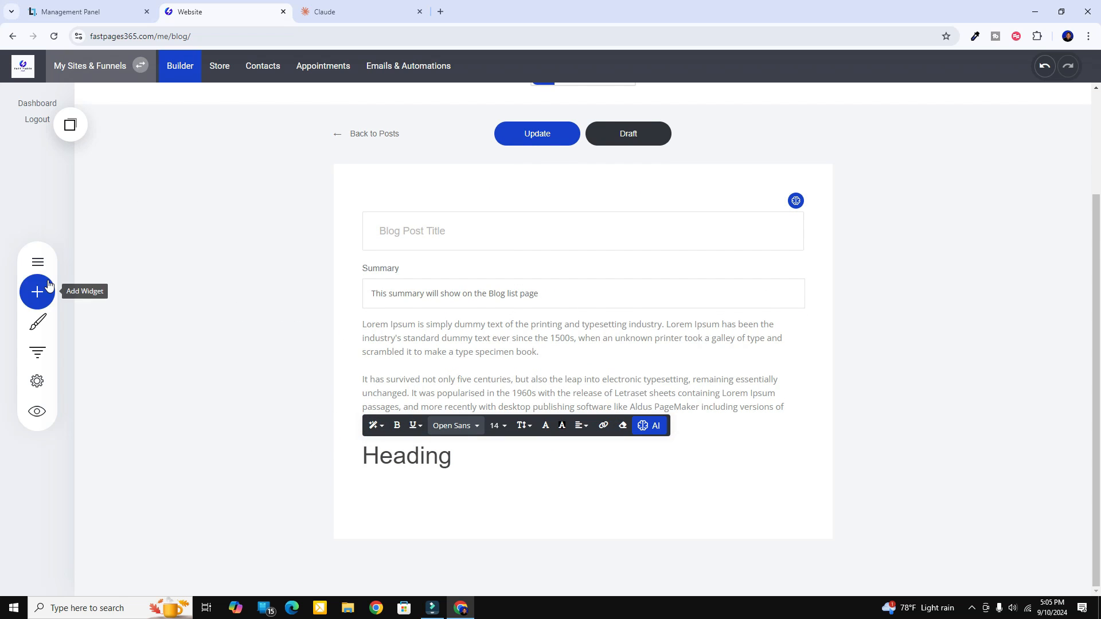
click(38, 293)
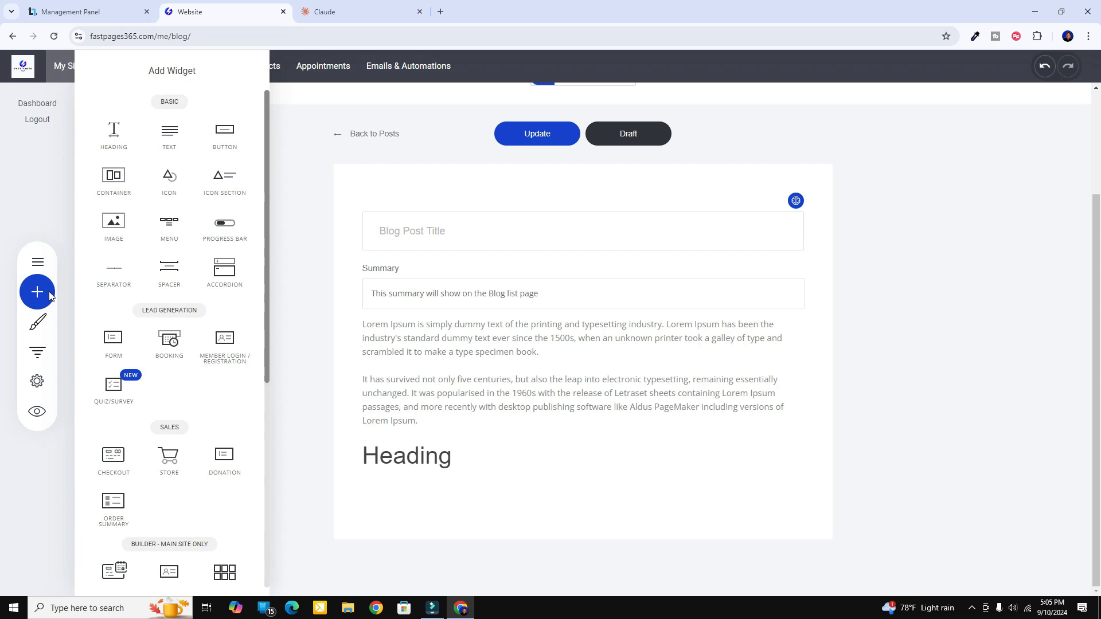
drag(167, 139, 488, 469)
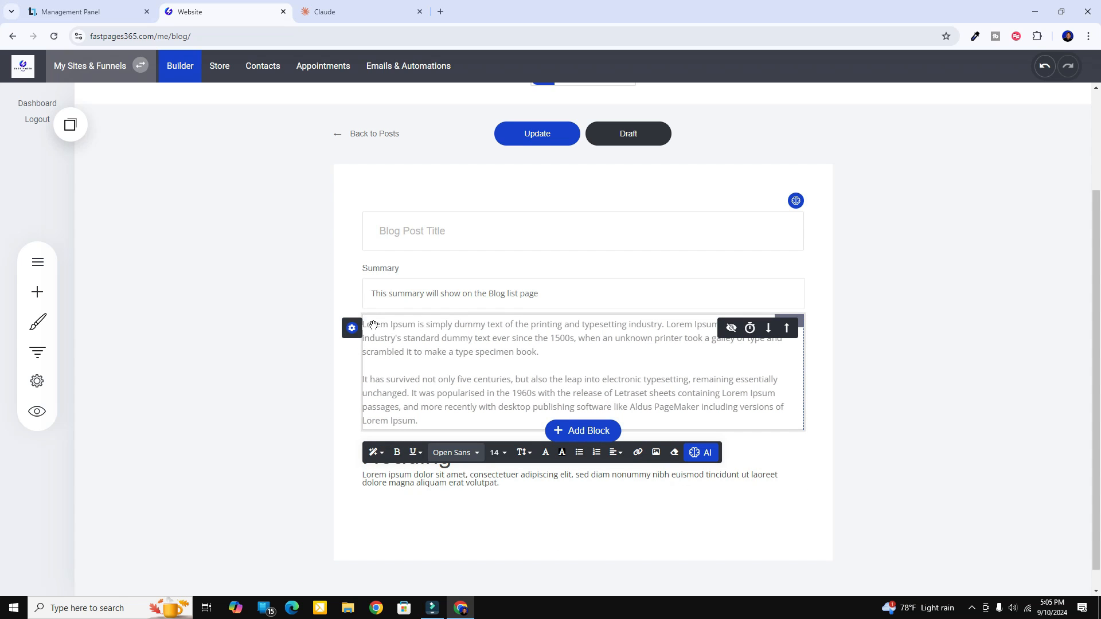
Delete the original Lorem Ipsum text block above the new heading
mouse_move(352, 328)
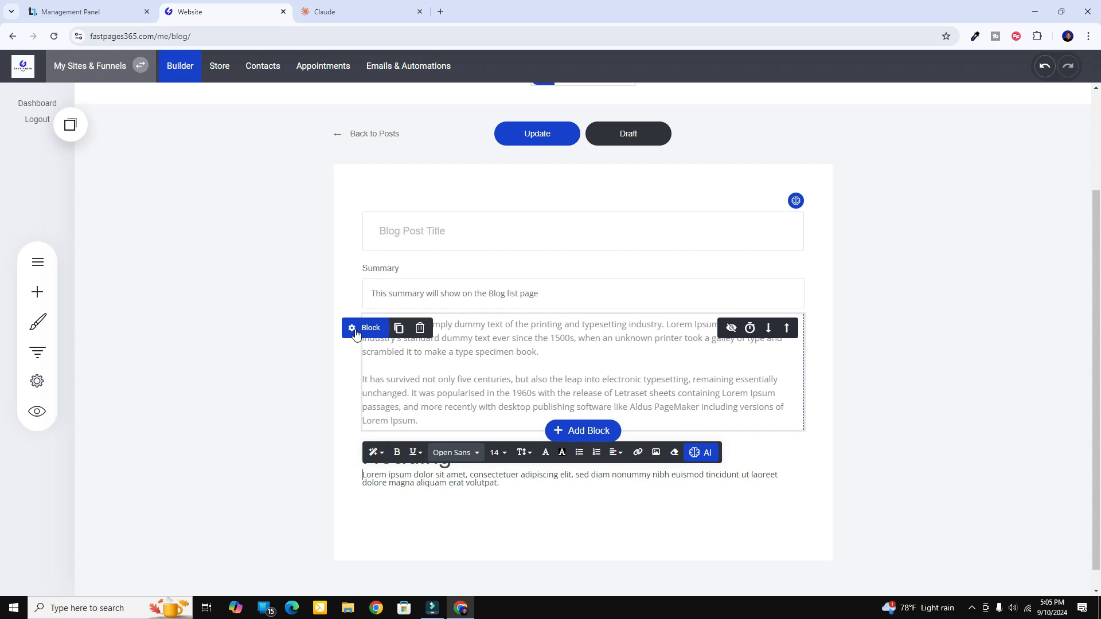
click(420, 328)
click(578, 310)
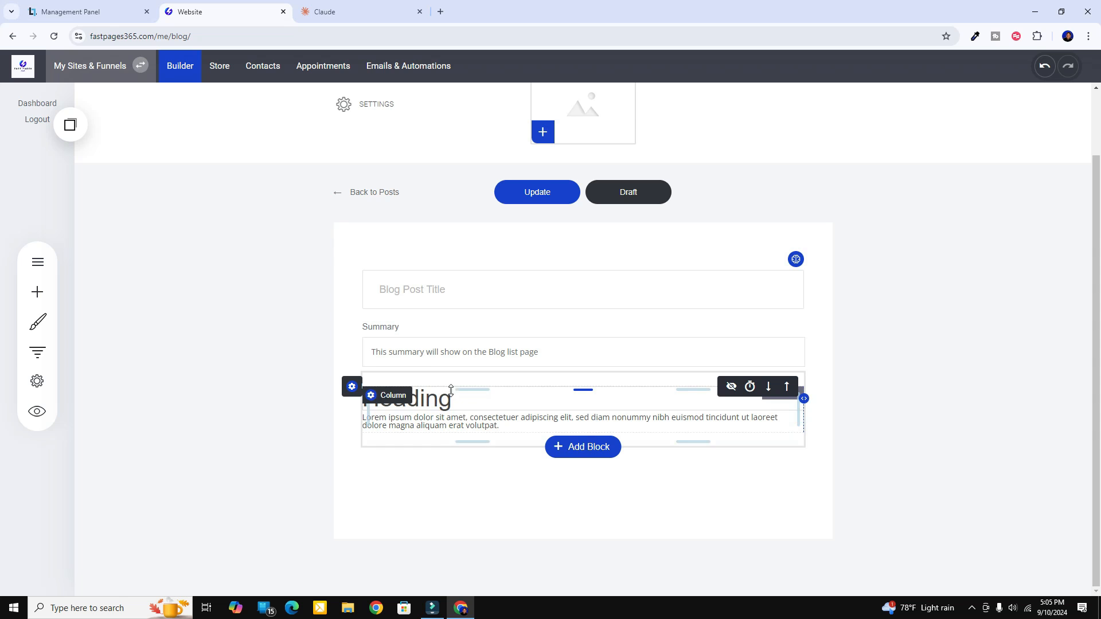
Copy the article title "Skyrocket Your Business: How Blogging Boosts Traffic and Leads" from Claude into the blog post's title field
click(320, 13)
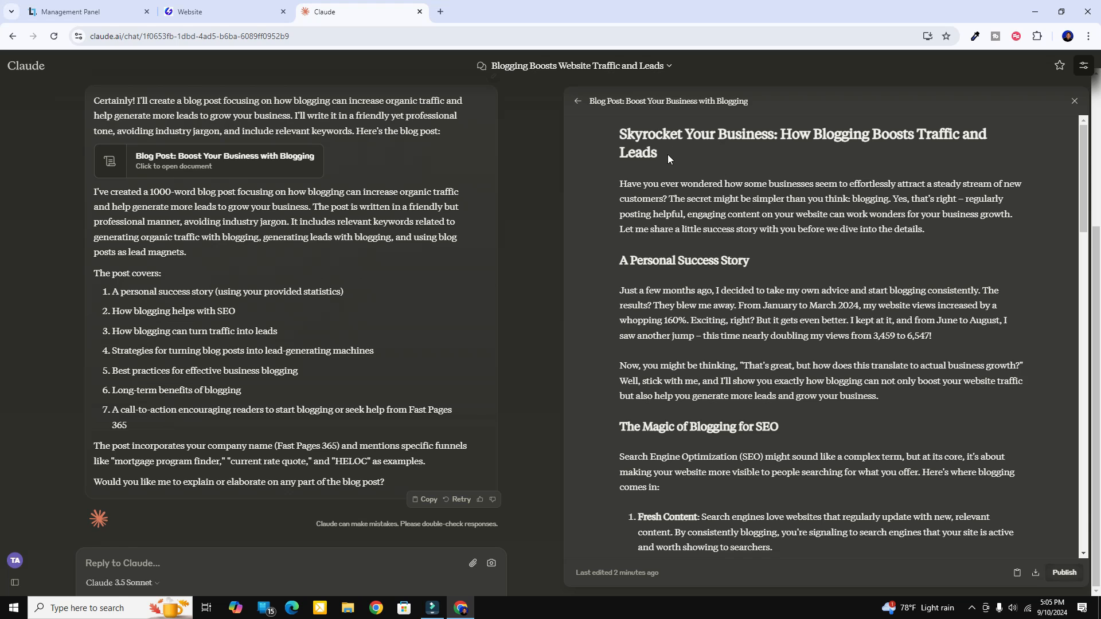
drag(667, 154, 612, 134)
key(ctrl+c)
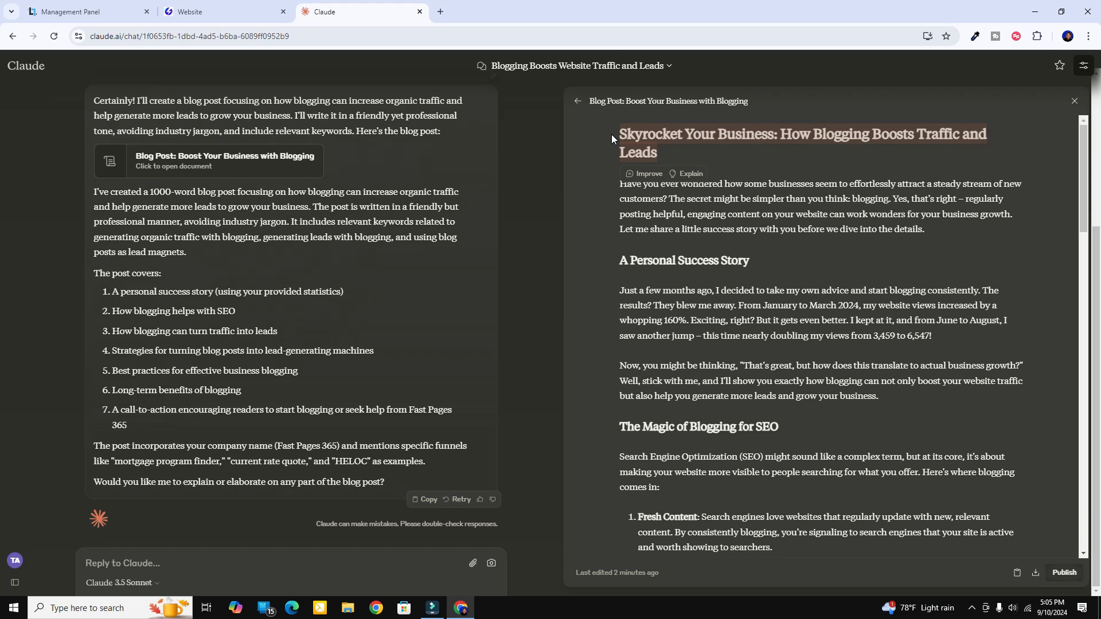
click(222, 10)
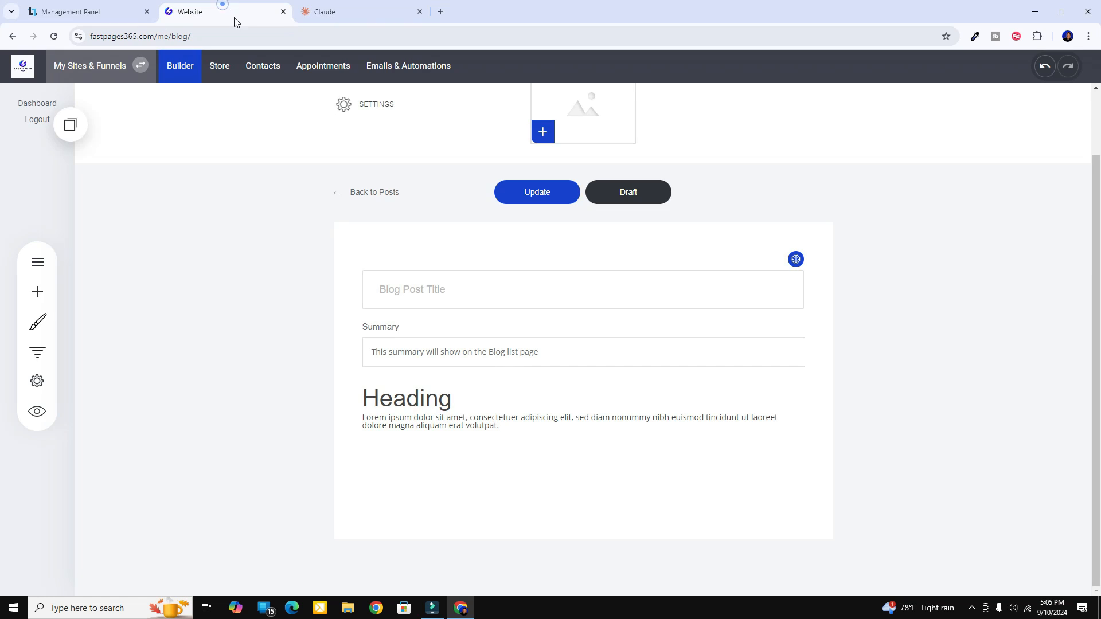
click(497, 293)
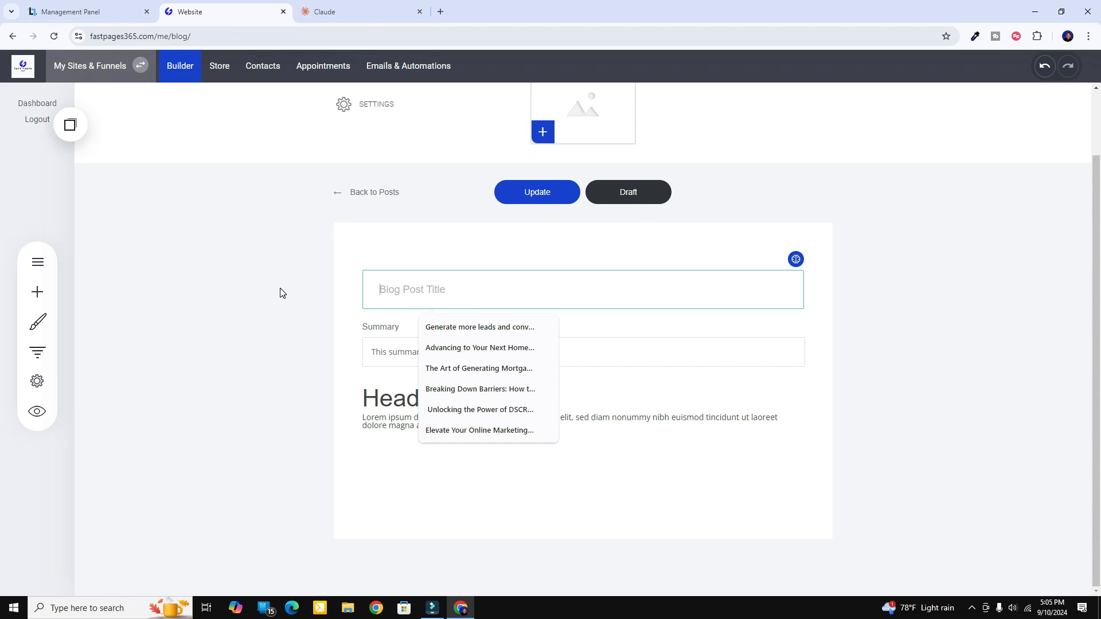
key(ctrl+v)
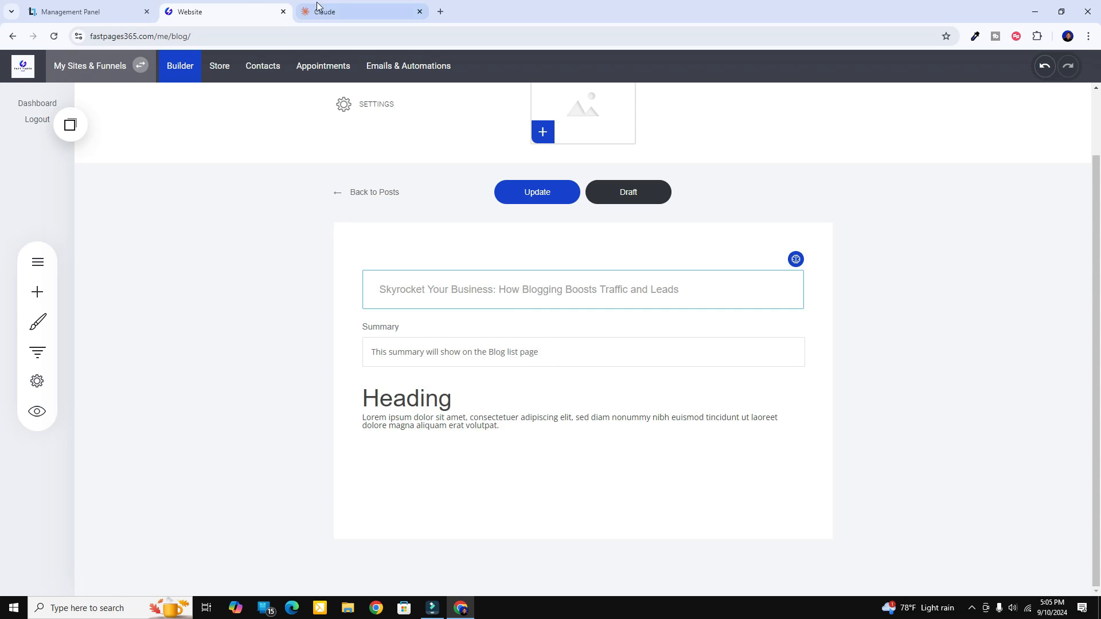
Replace the placeholder summary with the article's opening paragraph from Claude, beginning "Have you ever wondered how some businesses"
click(335, 14)
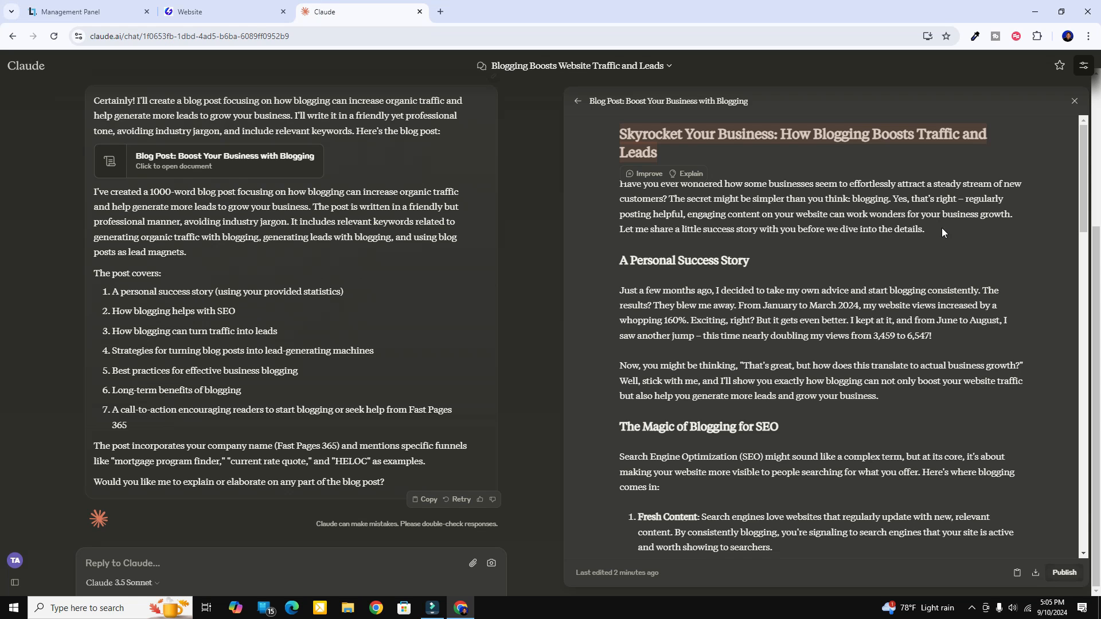
drag(882, 228, 618, 183)
key(ctrl+c)
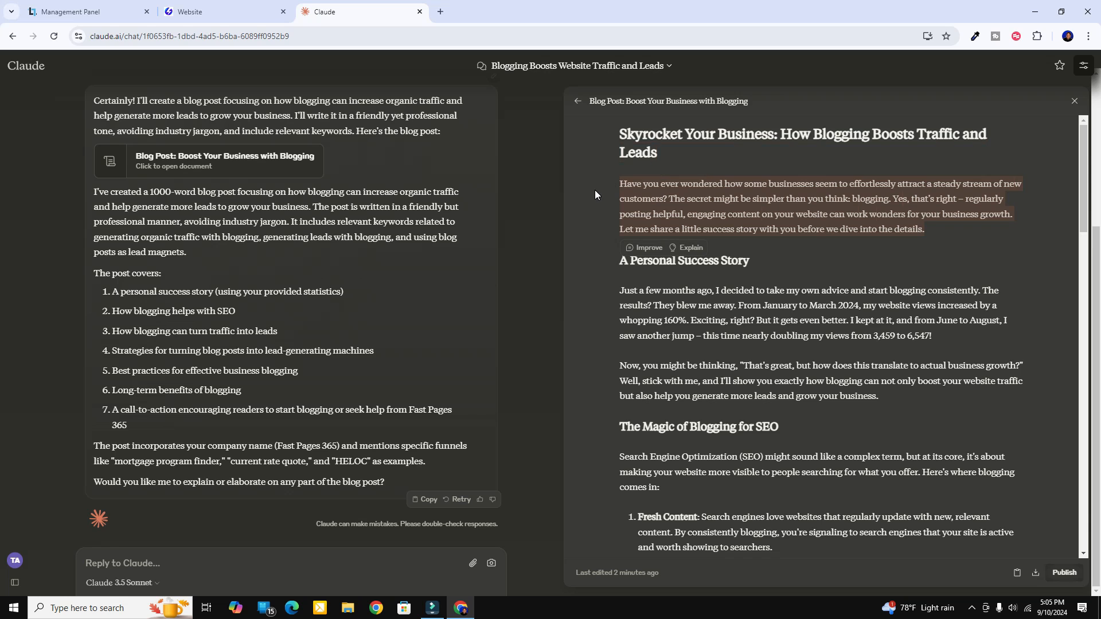
click(210, 12)
drag(543, 353, 302, 350)
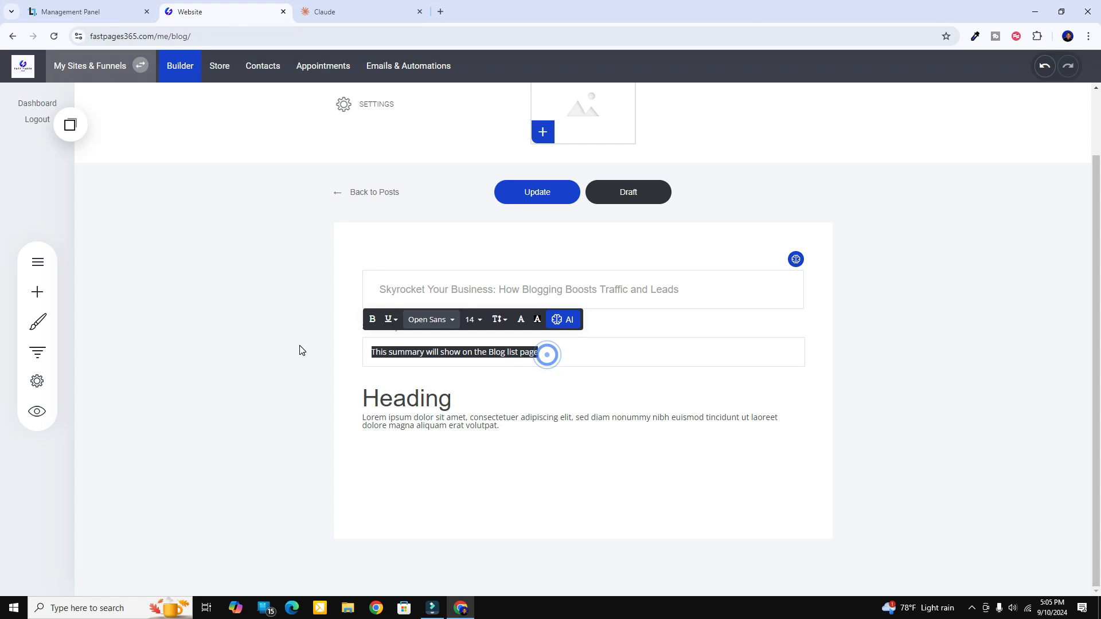
key(ctrl+v)
click(265, 366)
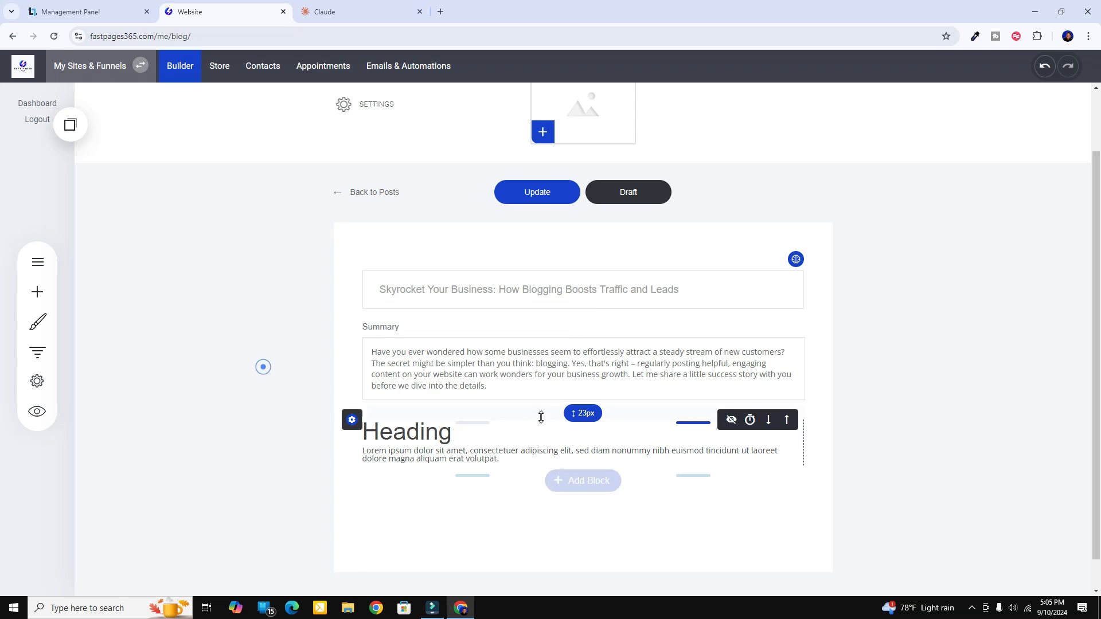
Set the font size of the whole summary paragraph to 16
drag(525, 389, 369, 346)
drag(508, 389, 368, 348)
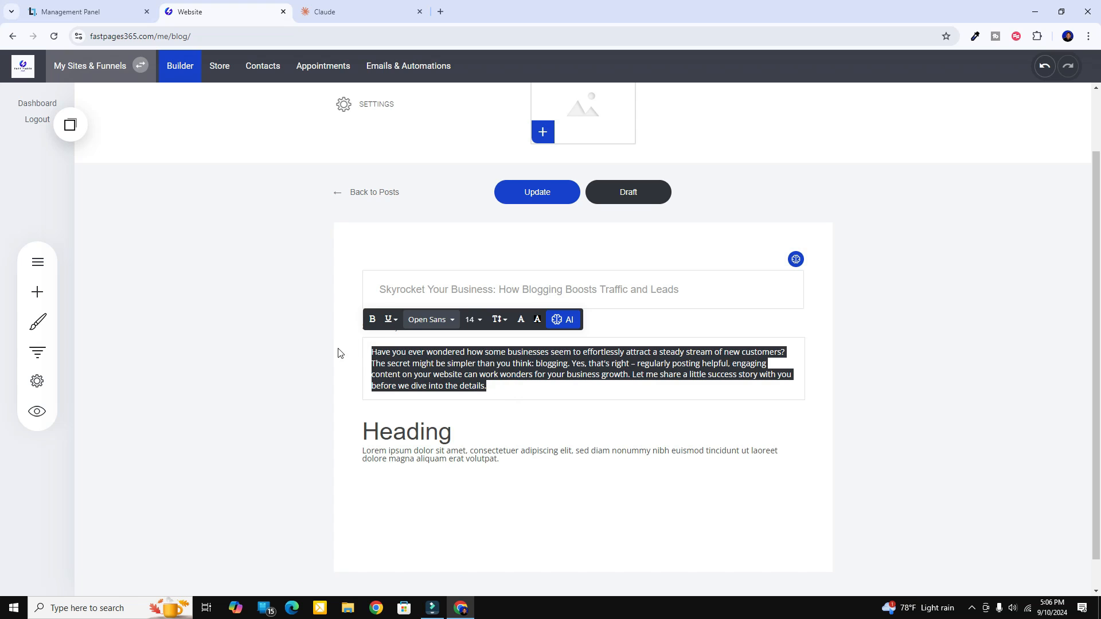
click(470, 319)
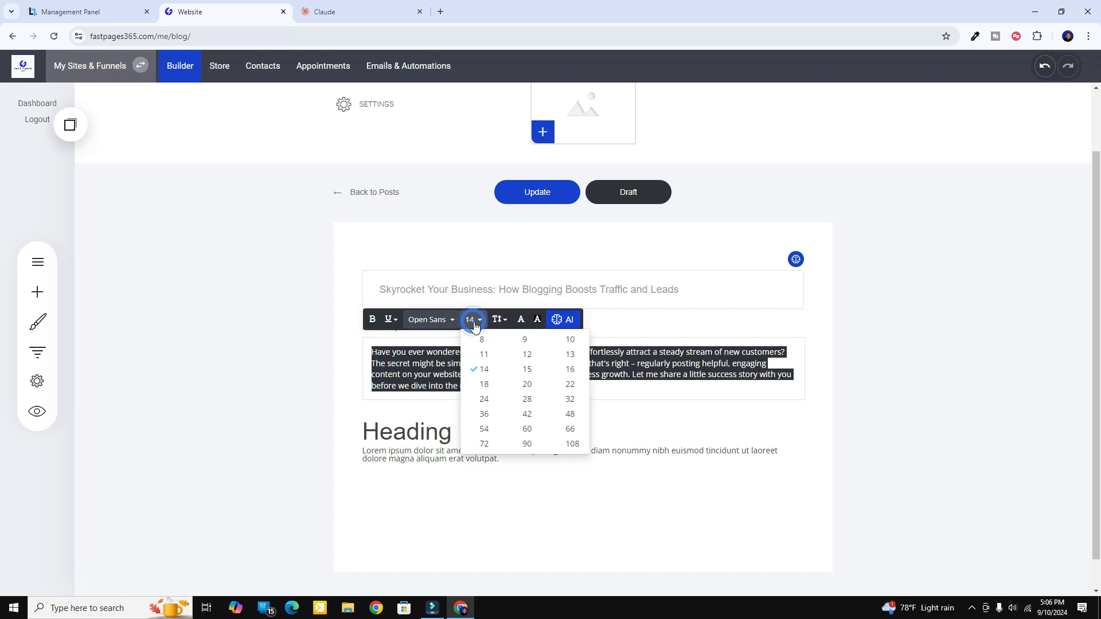
click(569, 370)
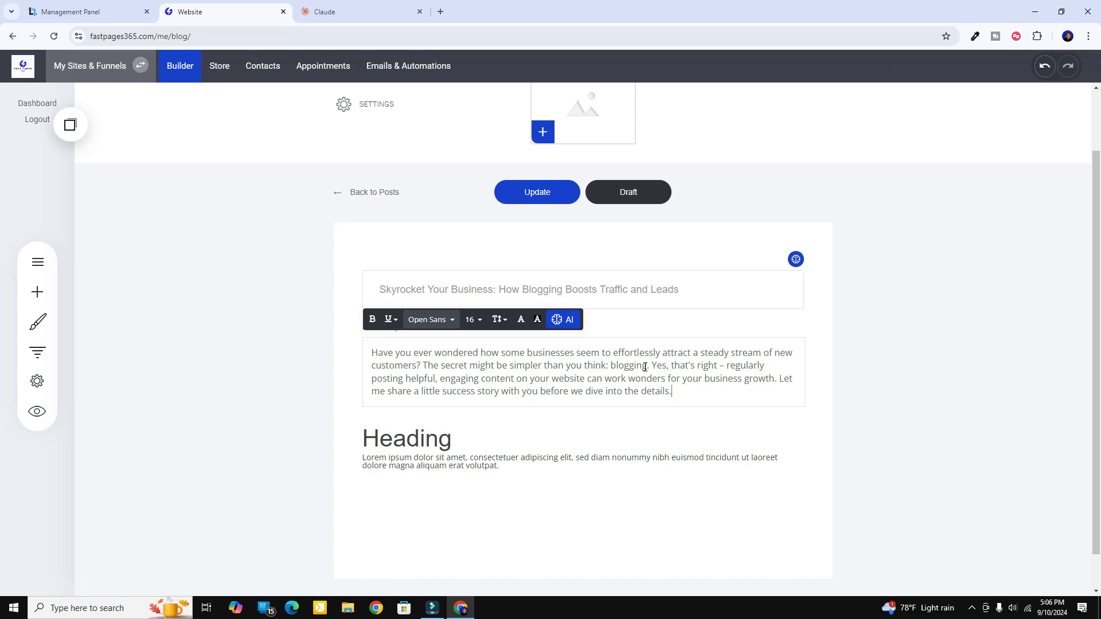
Set the line height of the whole summary paragraph to 1.6
click(497, 320)
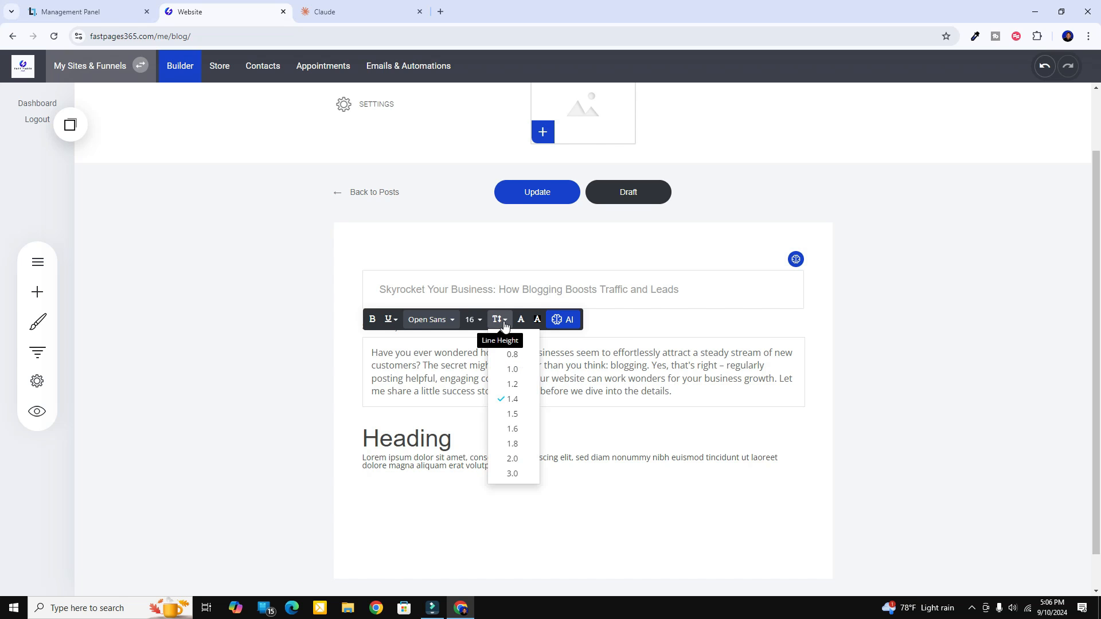
click(710, 396)
triple_click(710, 396)
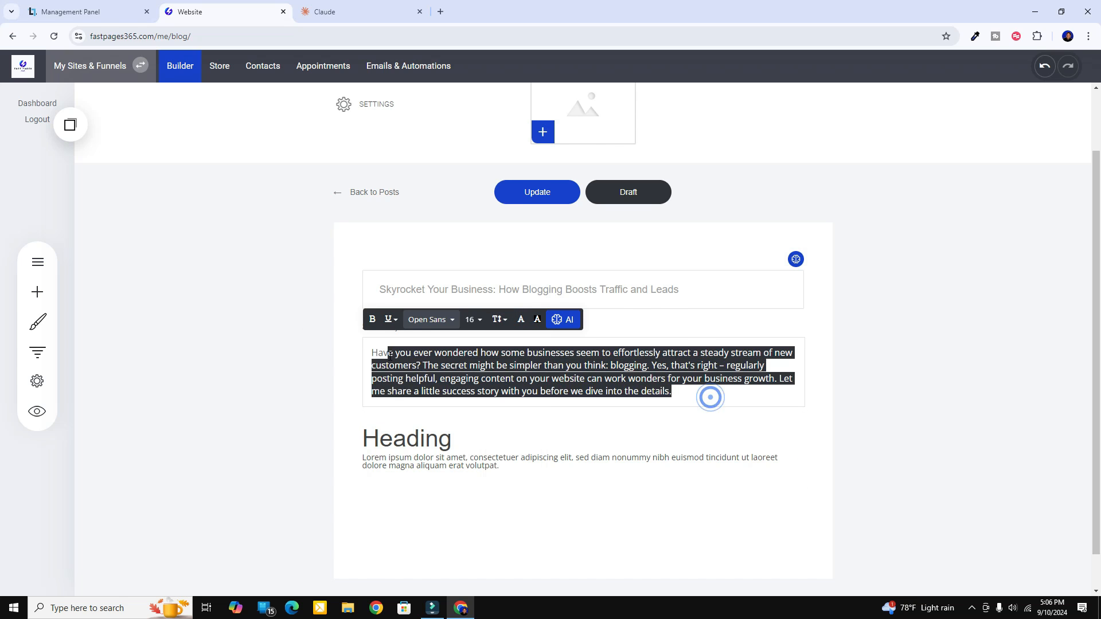
click(497, 320)
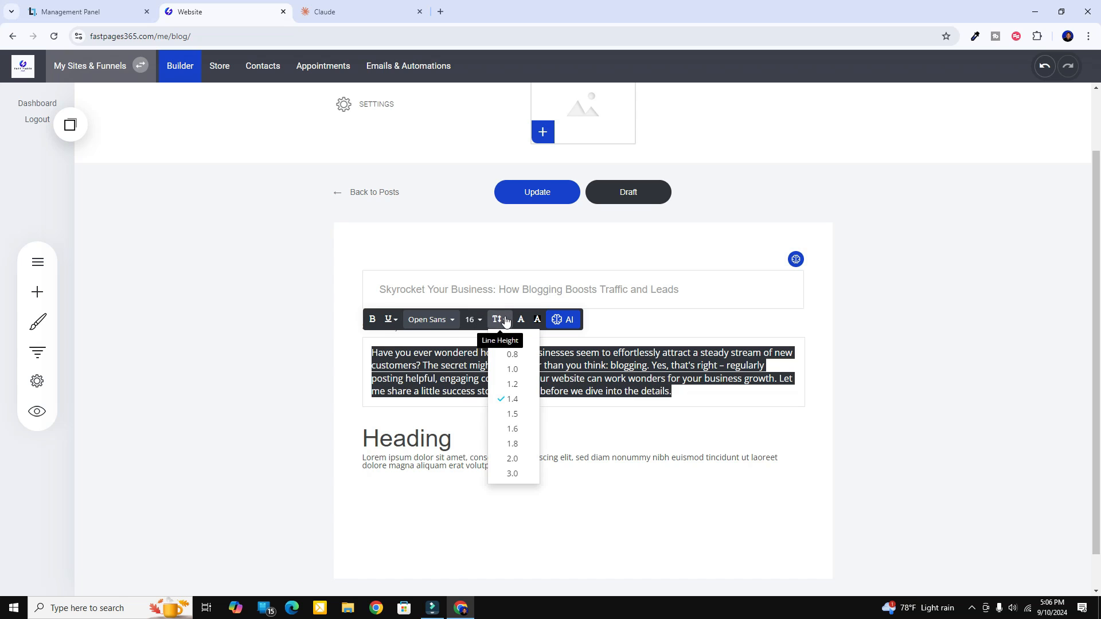
click(516, 429)
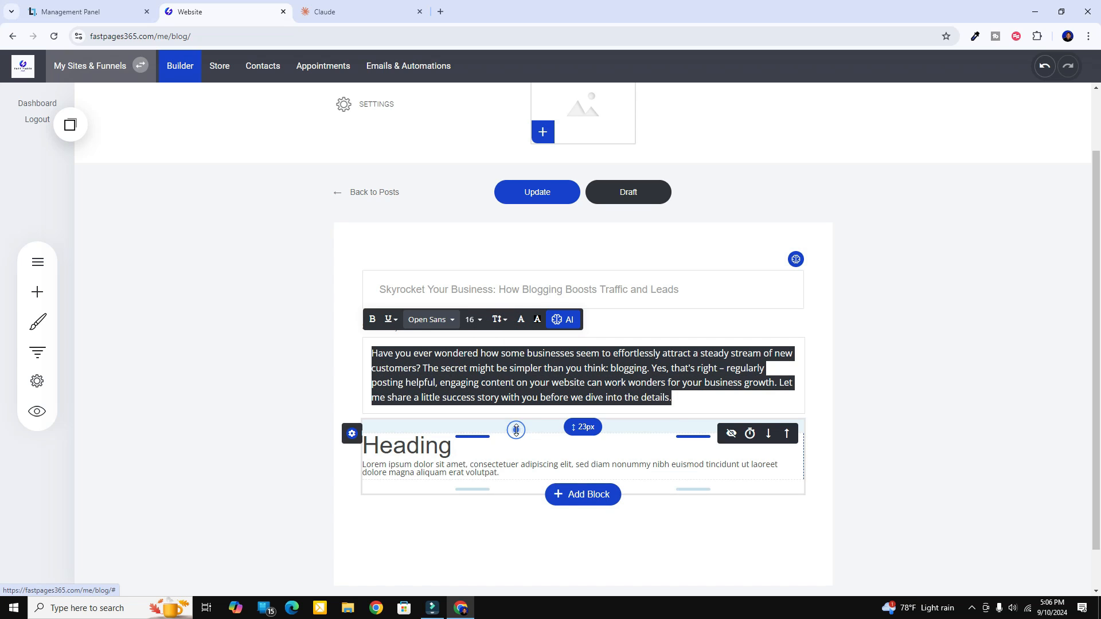
click(686, 402)
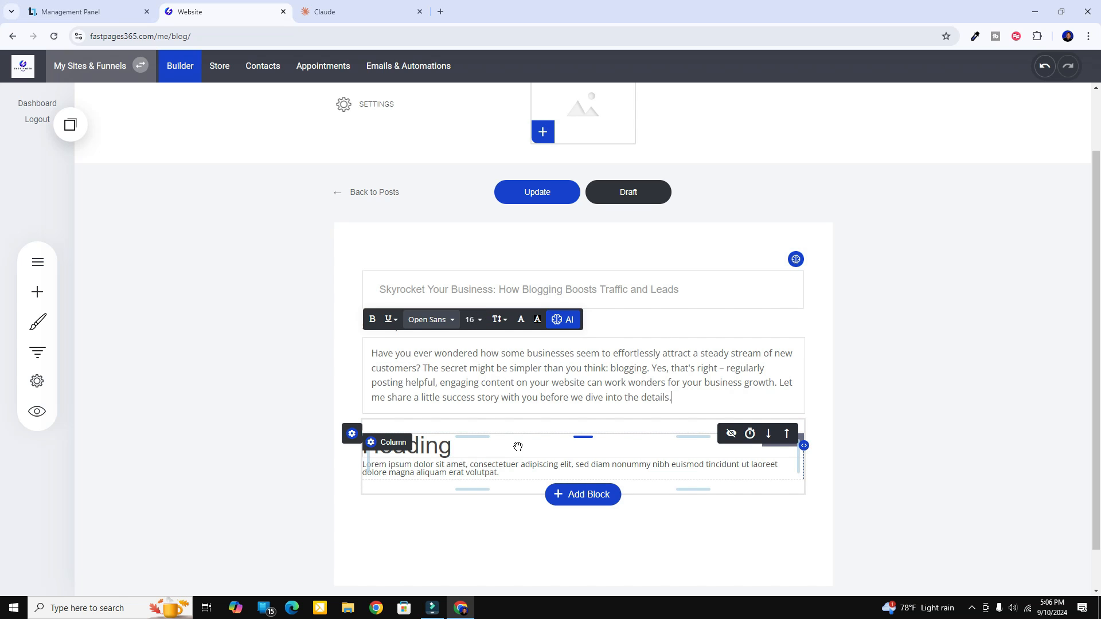
Replace the placeholder heading with the article's first section title from Claude, "A Personal Success Story"
click(352, 15)
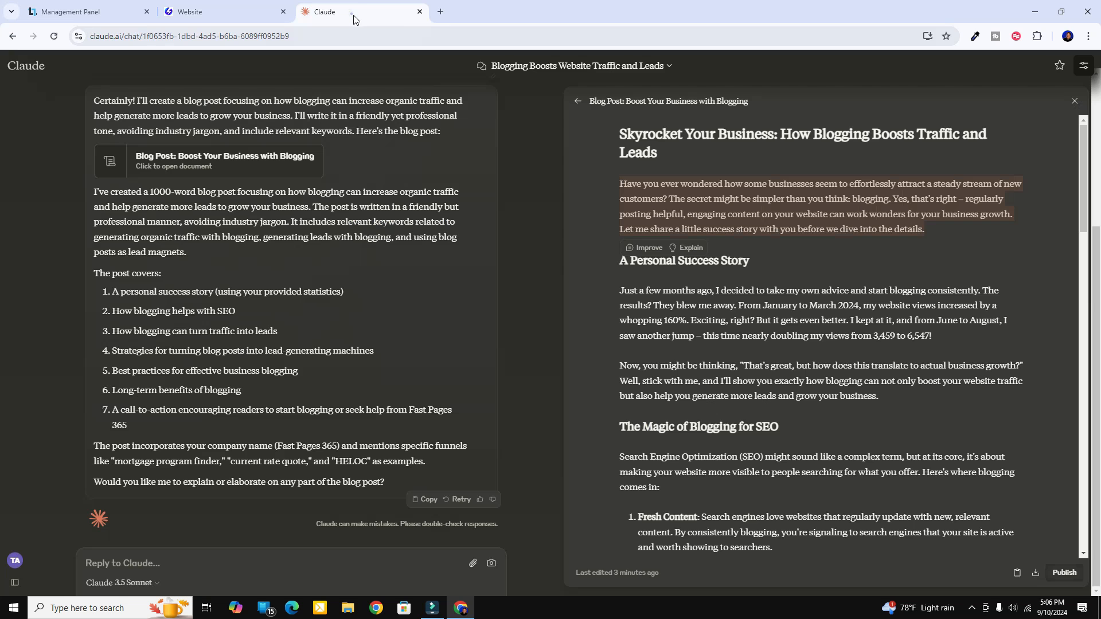
click(775, 261)
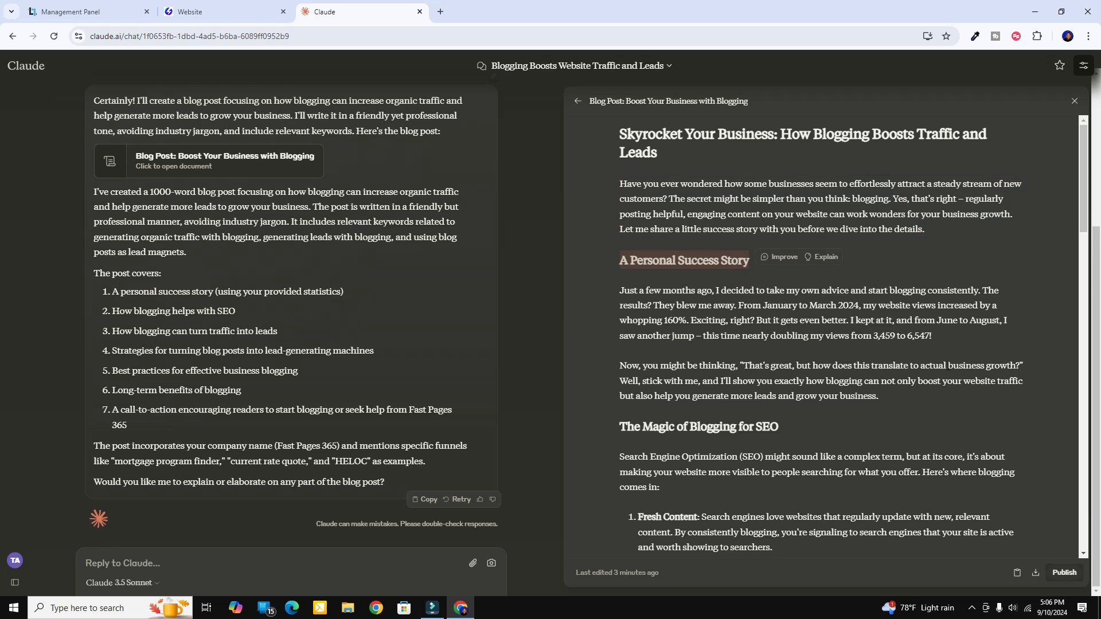
click(222, 11)
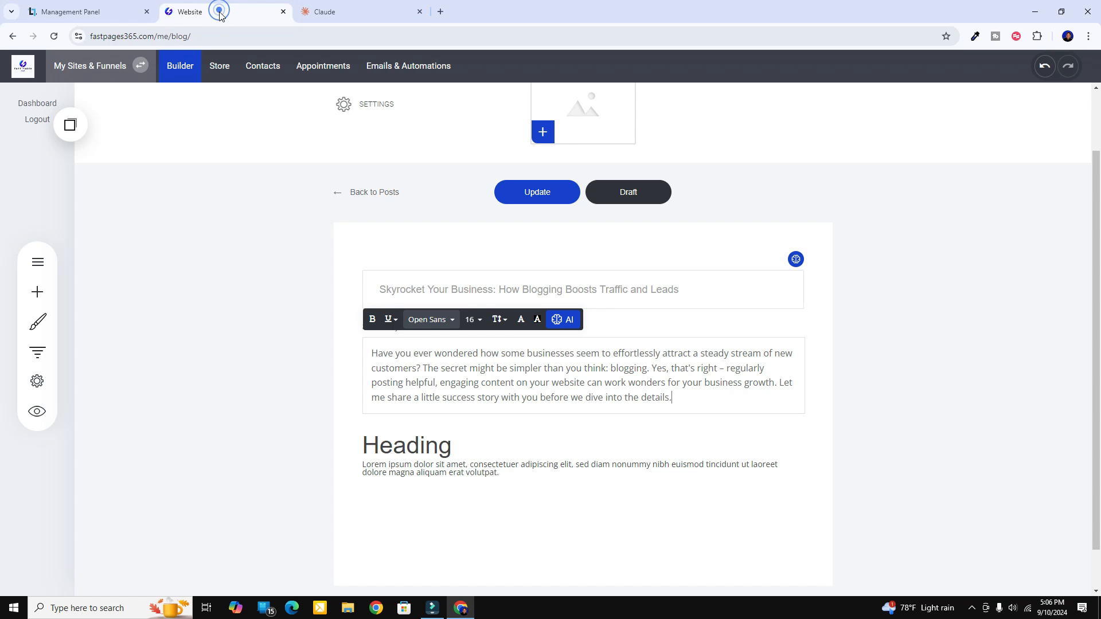
click(489, 445)
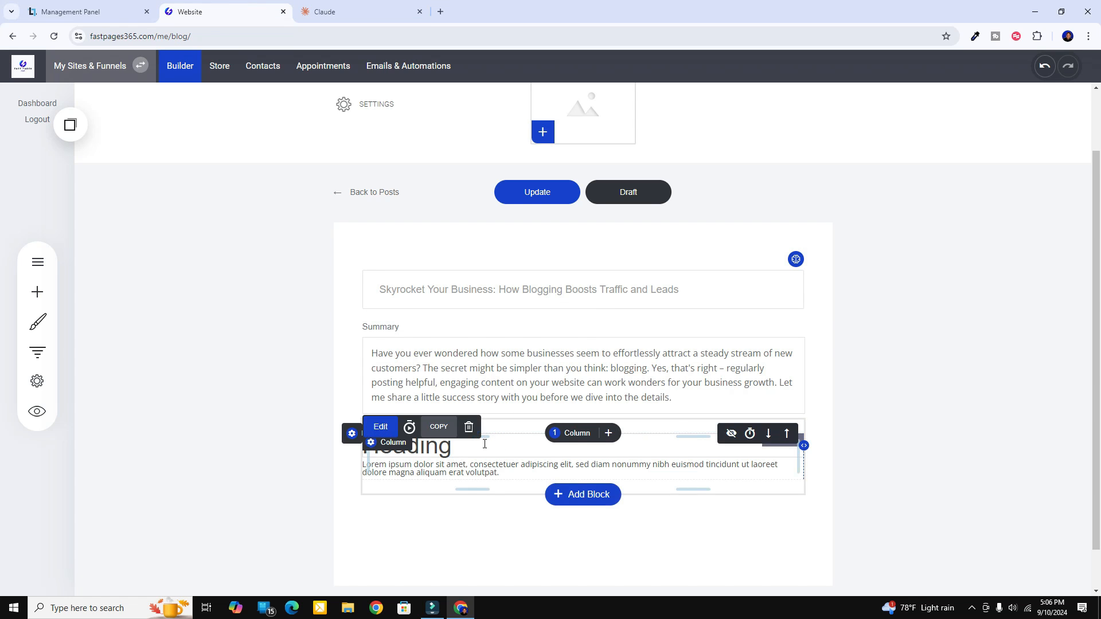
click(484, 444)
drag(450, 445, 362, 446)
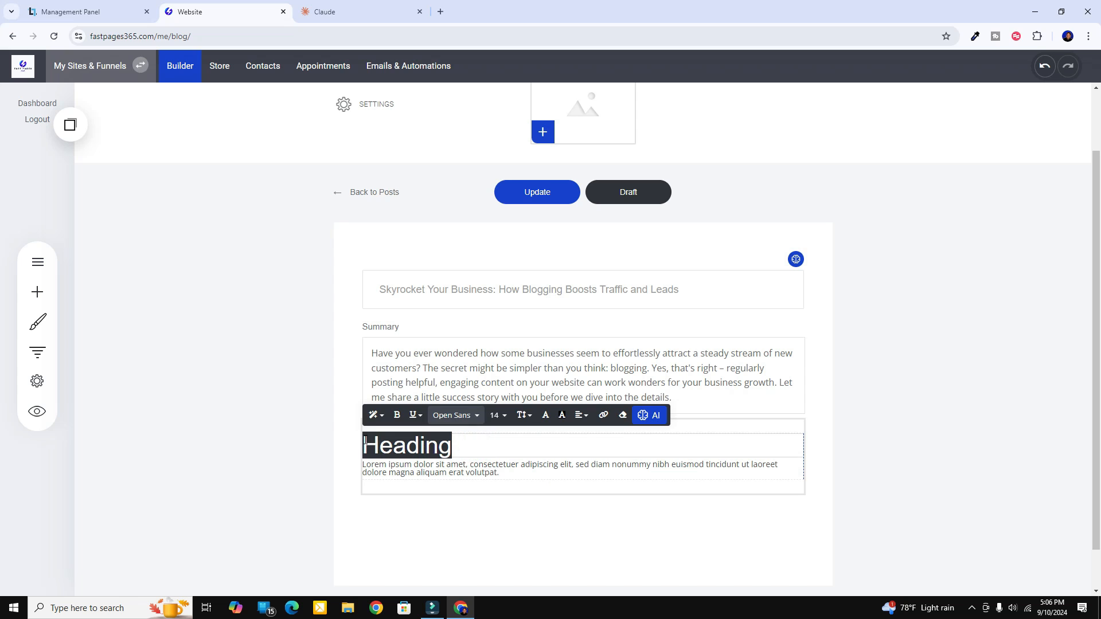
text(A Personal Success Story)
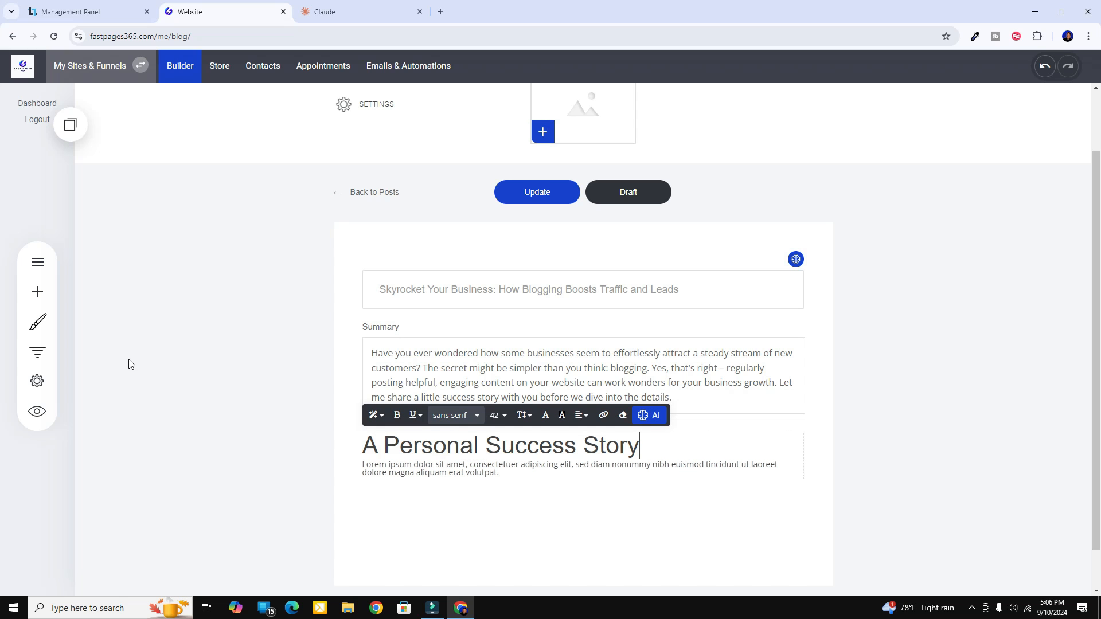
Apply the Header 1 style to the "A Personal Success Story" heading
drag(663, 445, 355, 448)
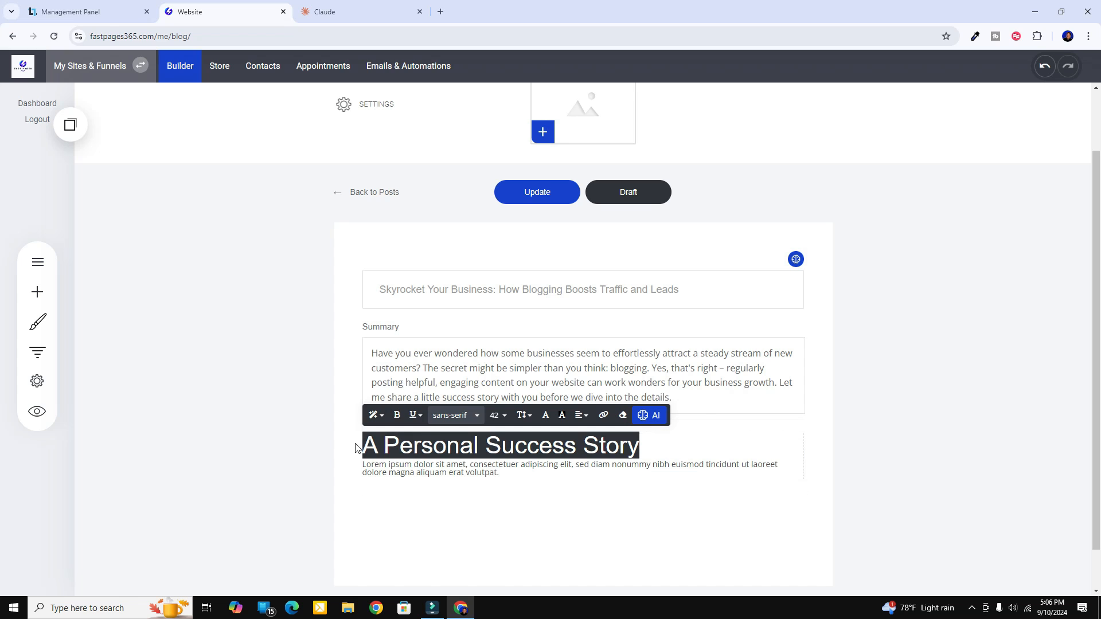
click(381, 416)
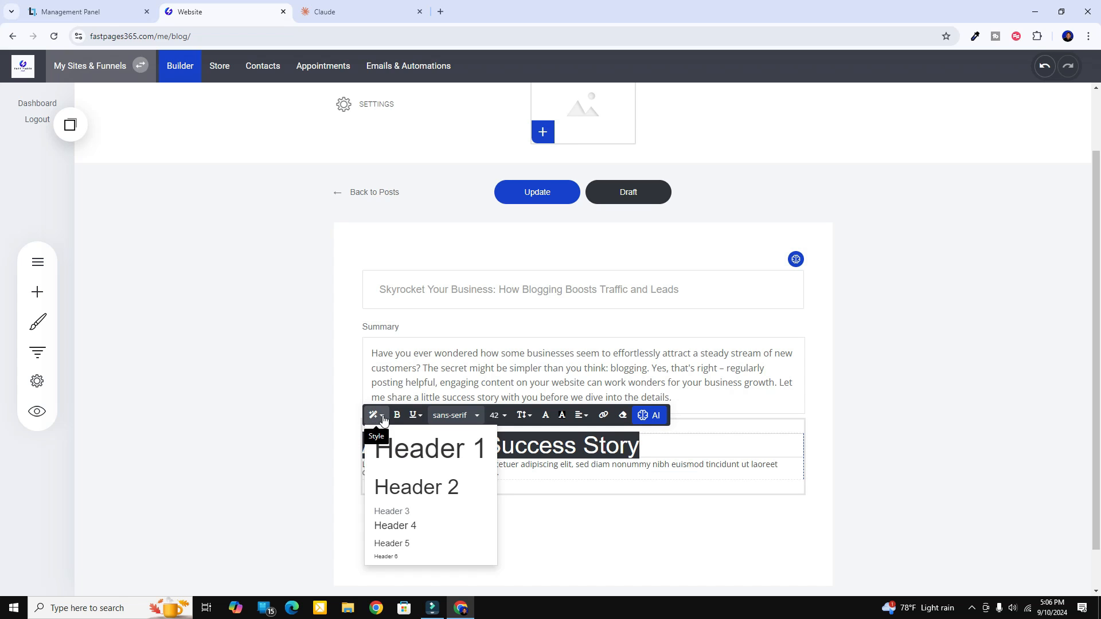
click(407, 445)
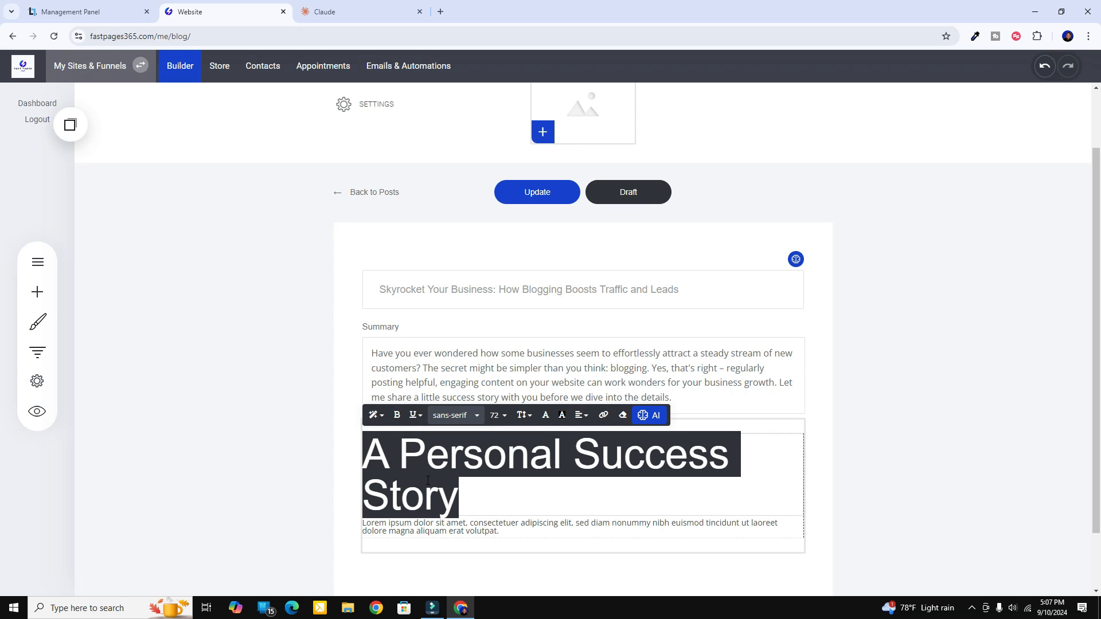
Set the font size of the "A Personal Success Story" heading to 42
click(479, 497)
drag(478, 498, 362, 452)
click(497, 415)
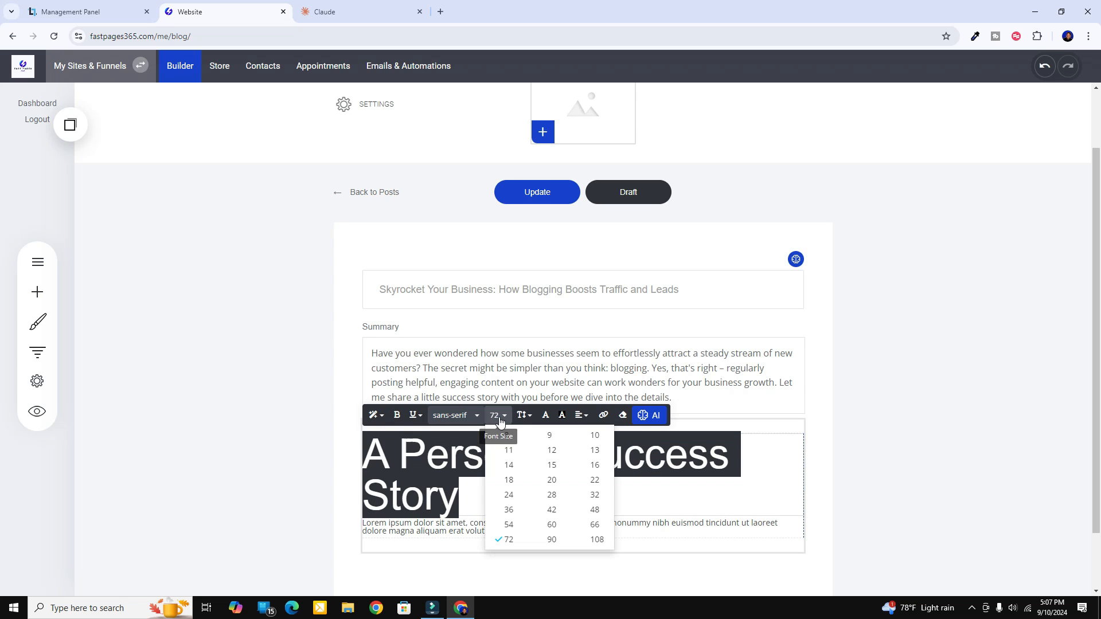
click(551, 510)
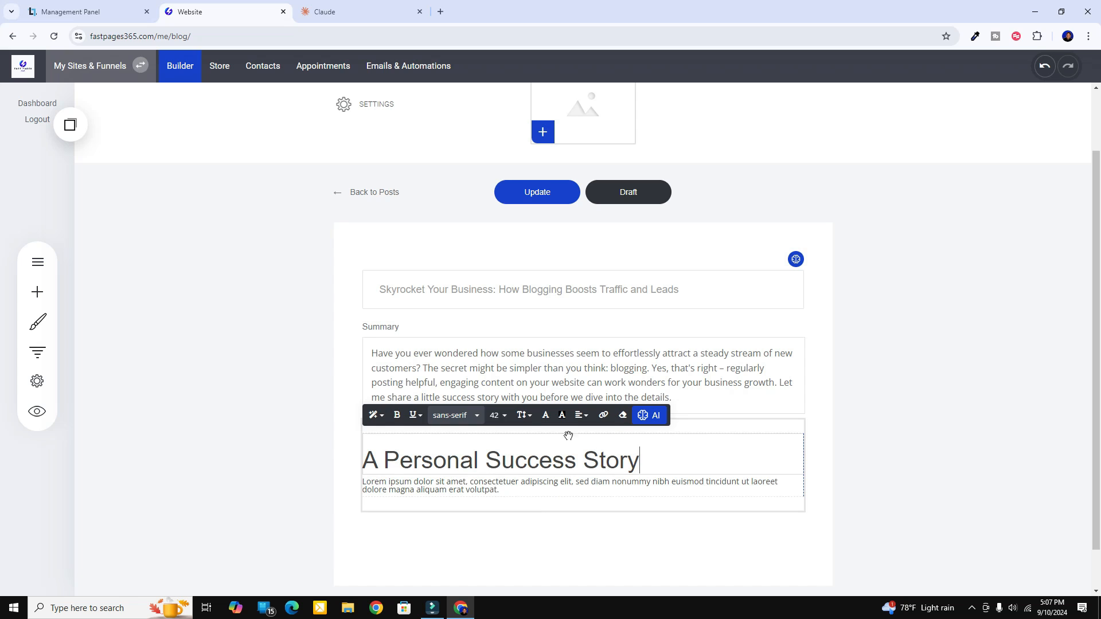
Set the font size of the "A Personal Success Story" heading to 48 and check the available header styles
click(497, 415)
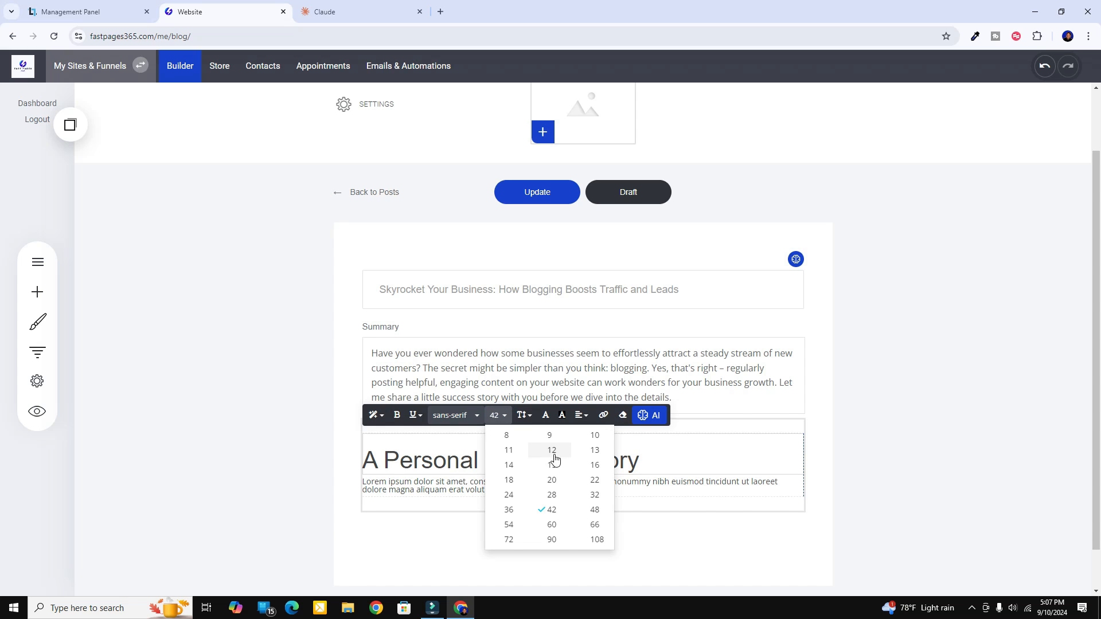
click(677, 462)
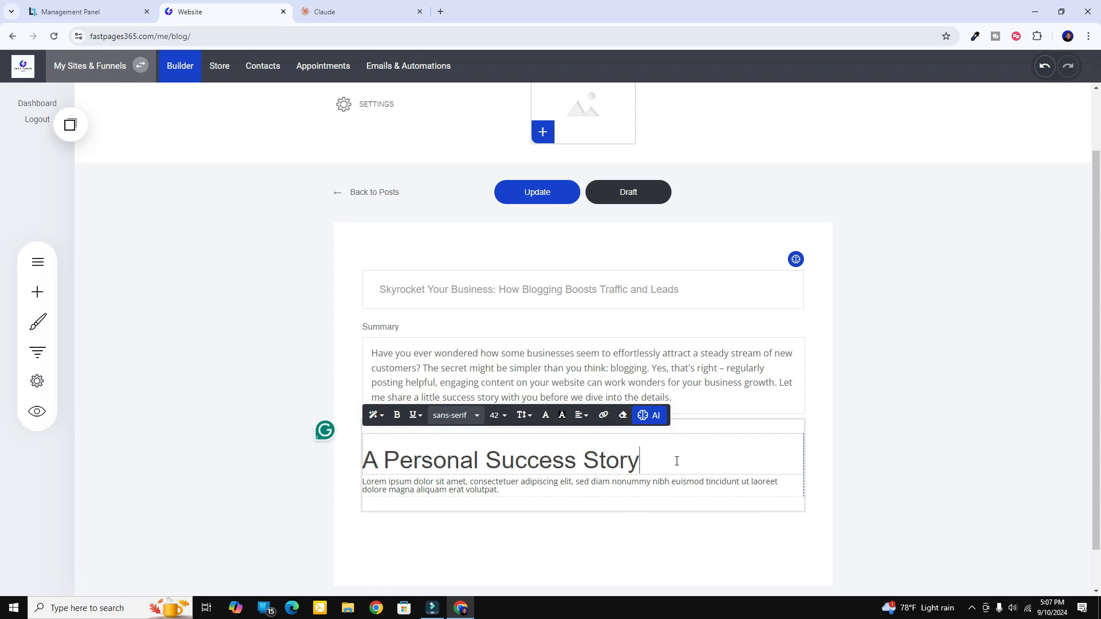
key(shift+Left)
key(shift+Left)
key(shift+Left)
key(shift+Left)
key(shift+Left)
key(shift+Left)
key(shift+Left)
key(shift+Left)
key(shift+Left)
key(shift+Left)
key(shift+Left)
key(shift+Left)
key(shift+Left)
key(shift+Left)
key(shift+Left)
key(shift+Left)
key(shift+Left)
key(shift+Left)
key(shift+Left)
key(shift+Left)
click(500, 416)
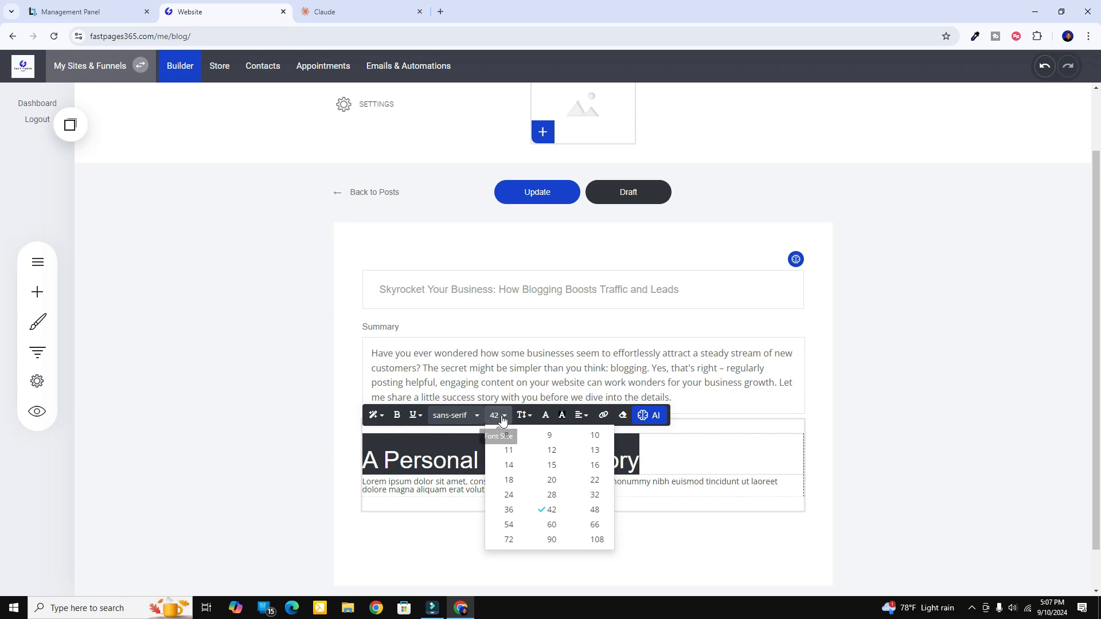
click(595, 510)
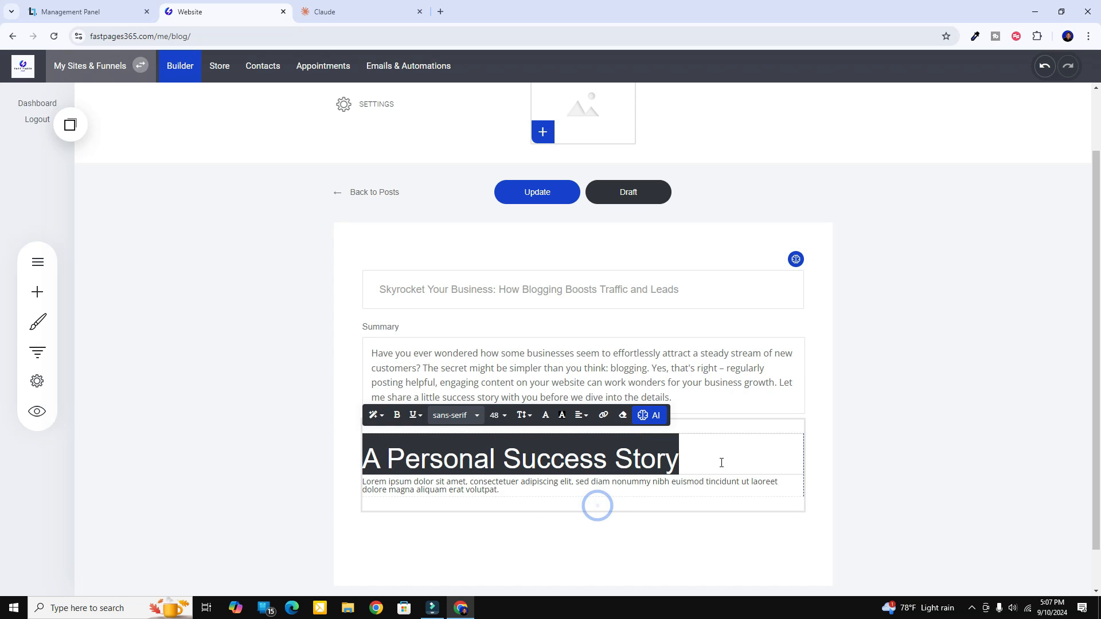
click(722, 463)
click(372, 416)
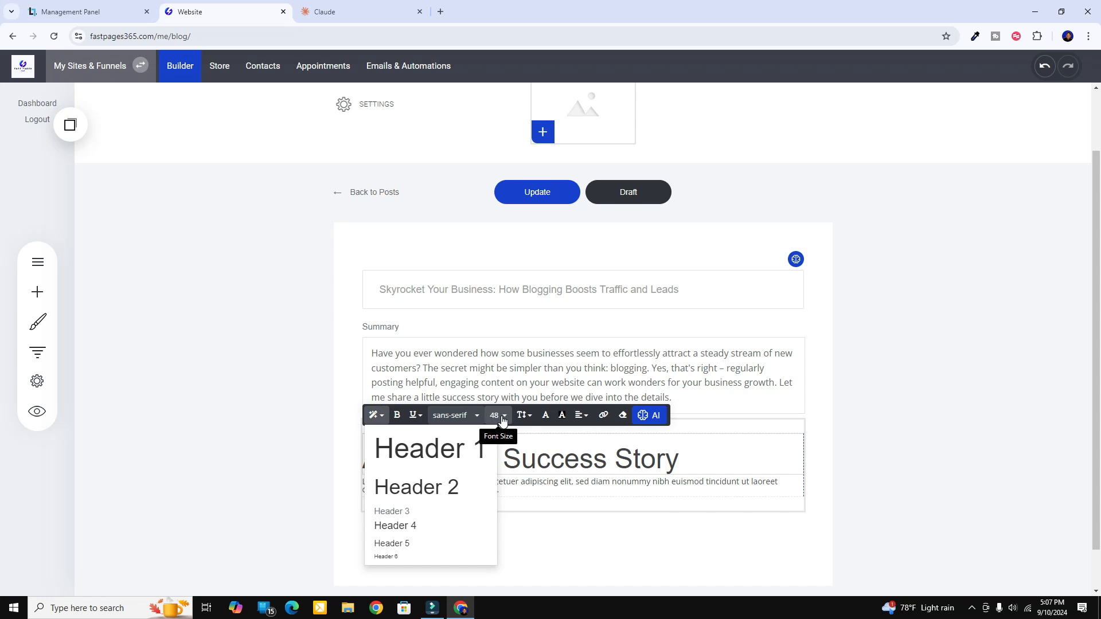
click(712, 464)
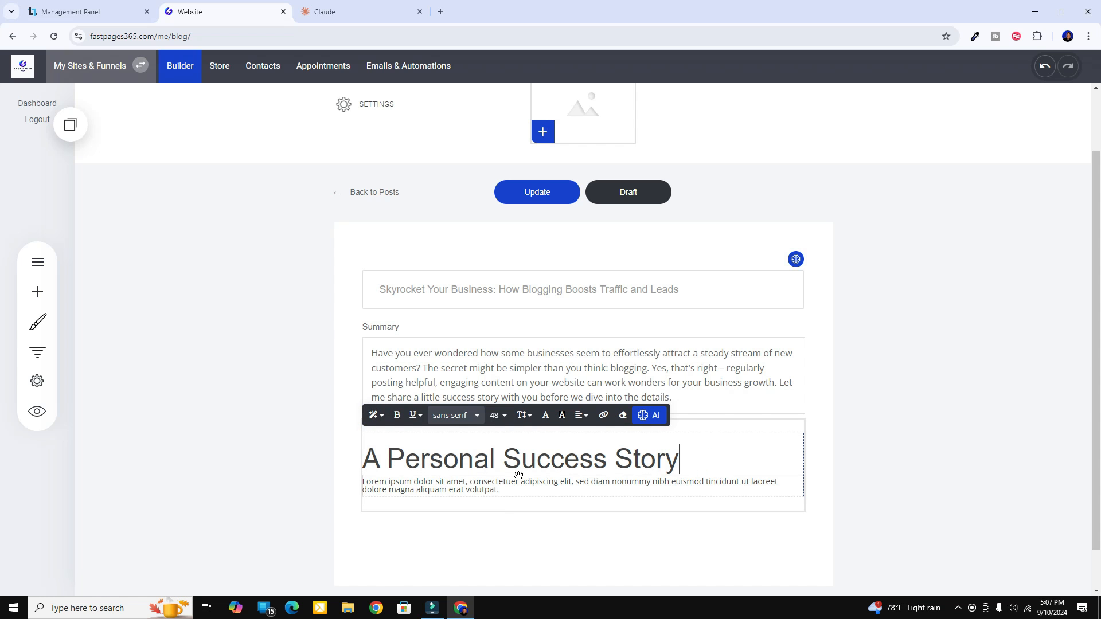
Replace the placeholder paragraph with the two "A Personal Success Story" paragraphs from Claude's article, separated by a blank line
click(346, 18)
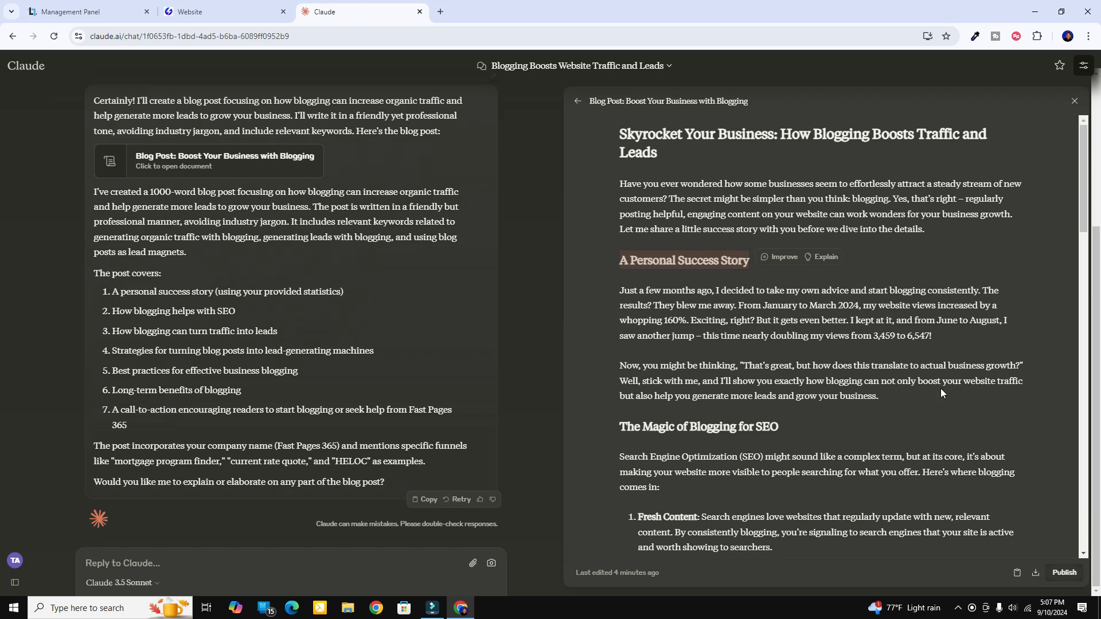
drag(906, 396, 611, 294)
key(ctrl+c)
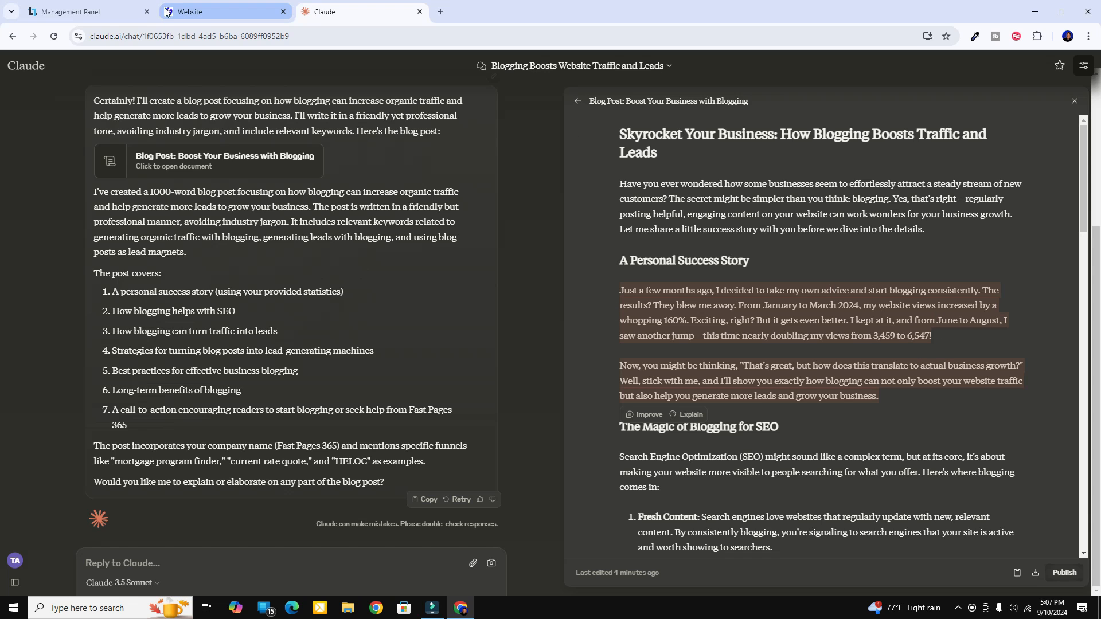
click(208, 16)
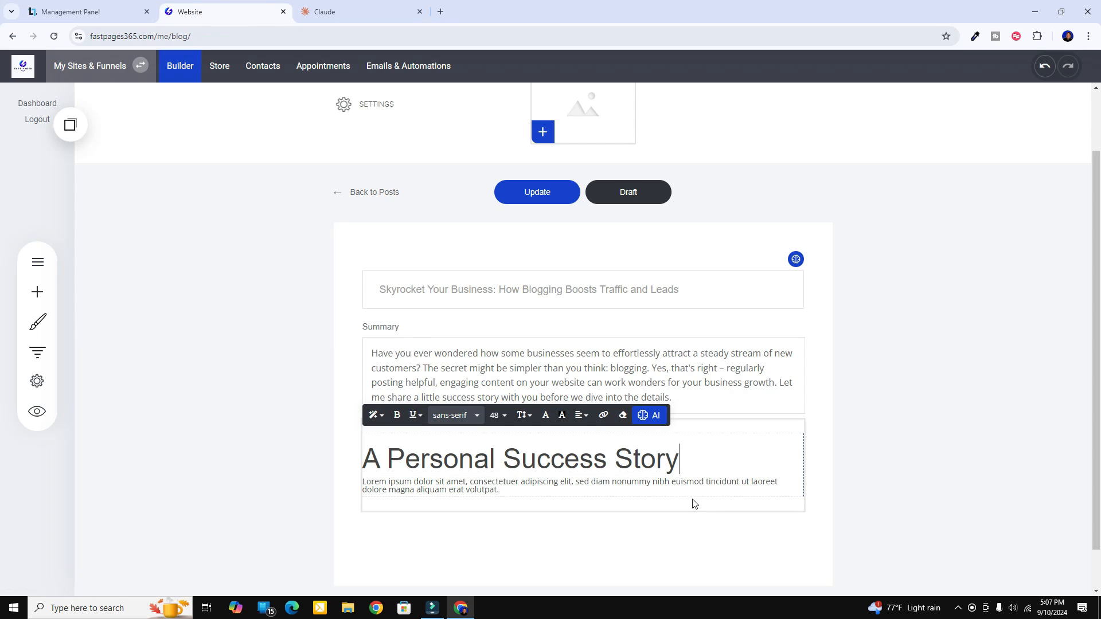
click(508, 491)
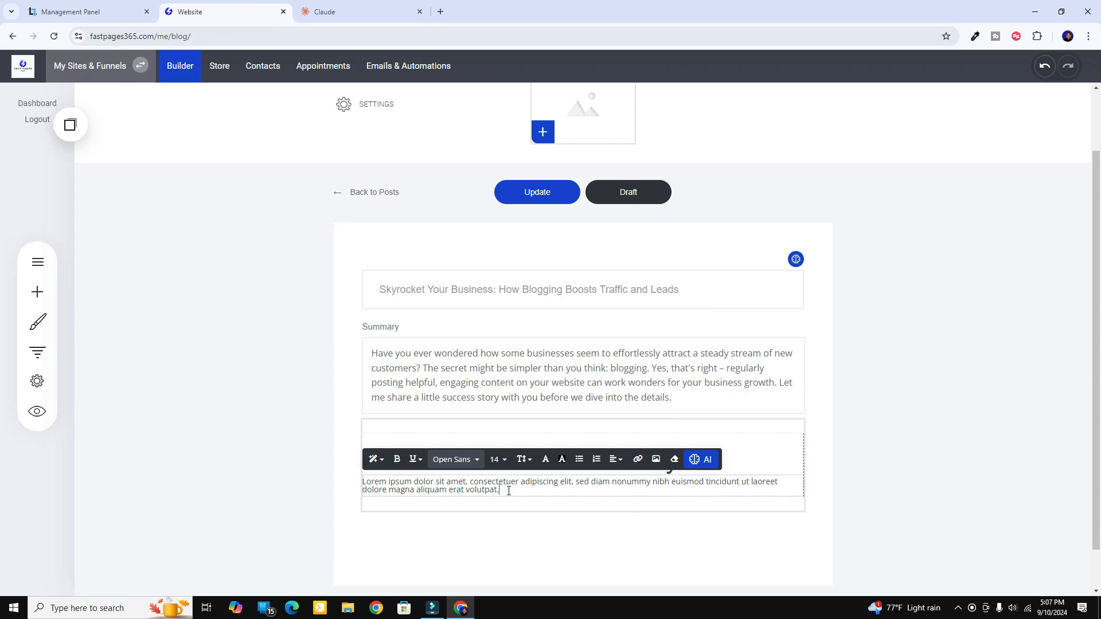
triple_click(508, 491)
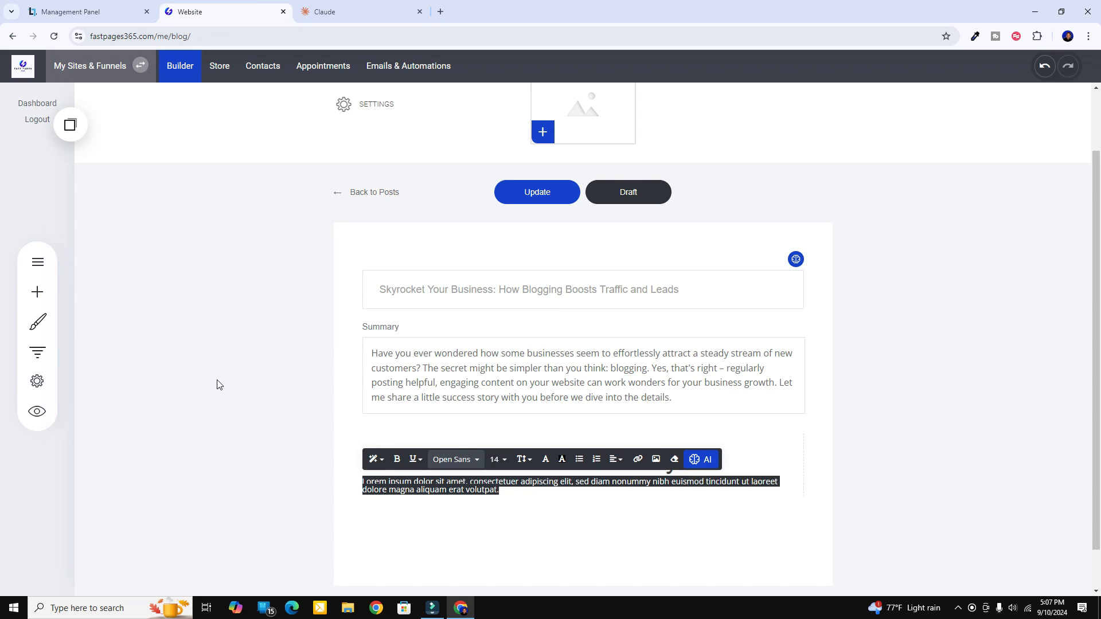
key(ctrl+v)
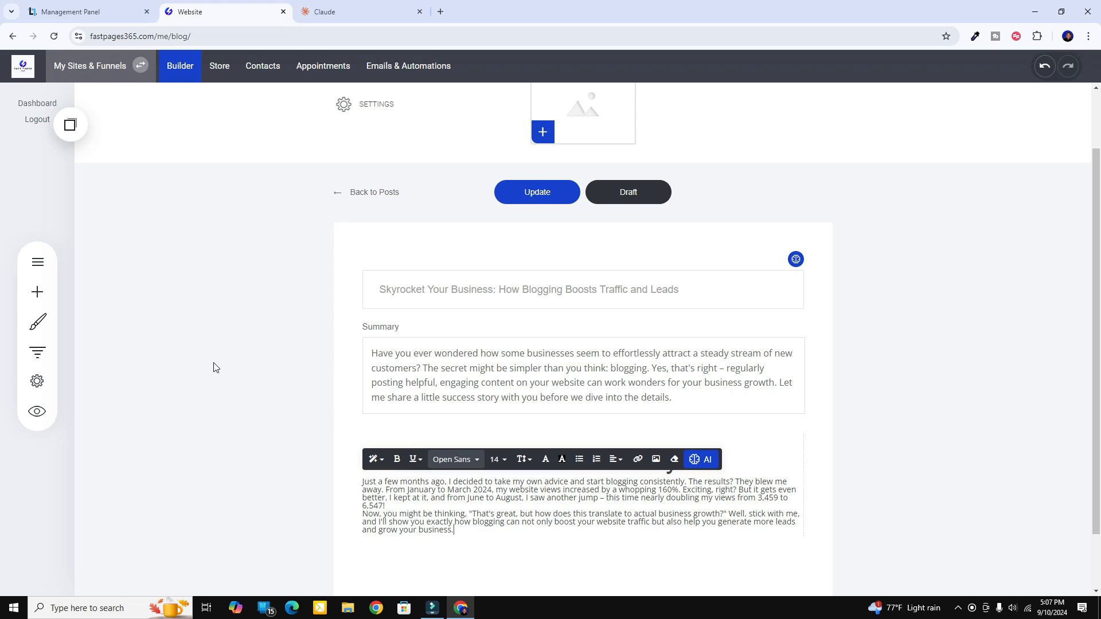
click(397, 505)
key(Return)
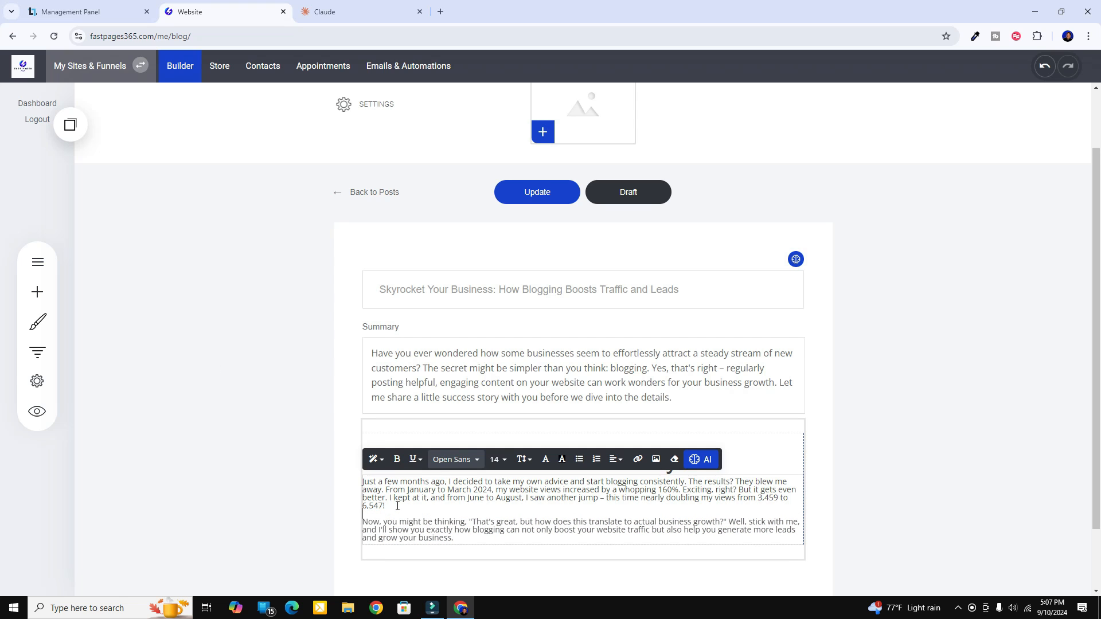
Set the font size of both "A Personal Success Story" body paragraphs to 16
drag(458, 538, 361, 489)
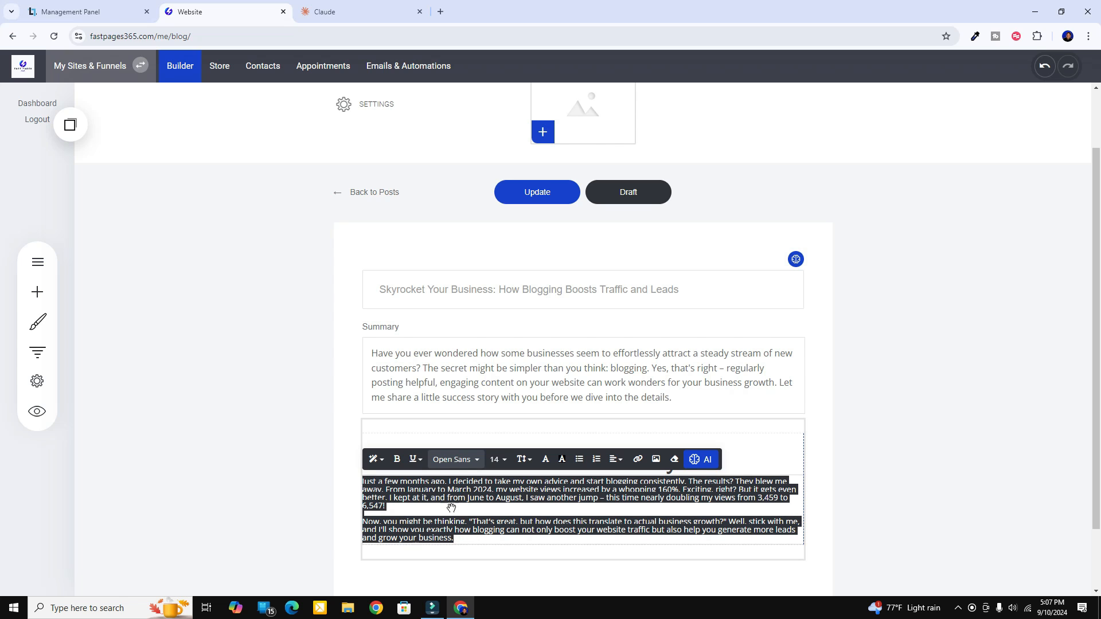
click(503, 461)
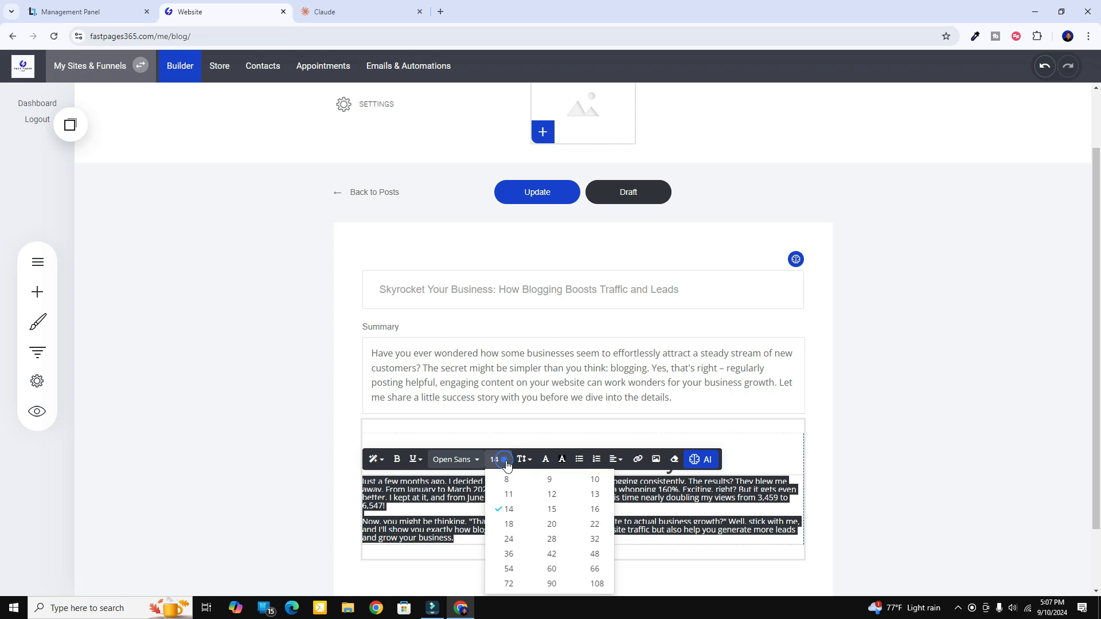
click(593, 509)
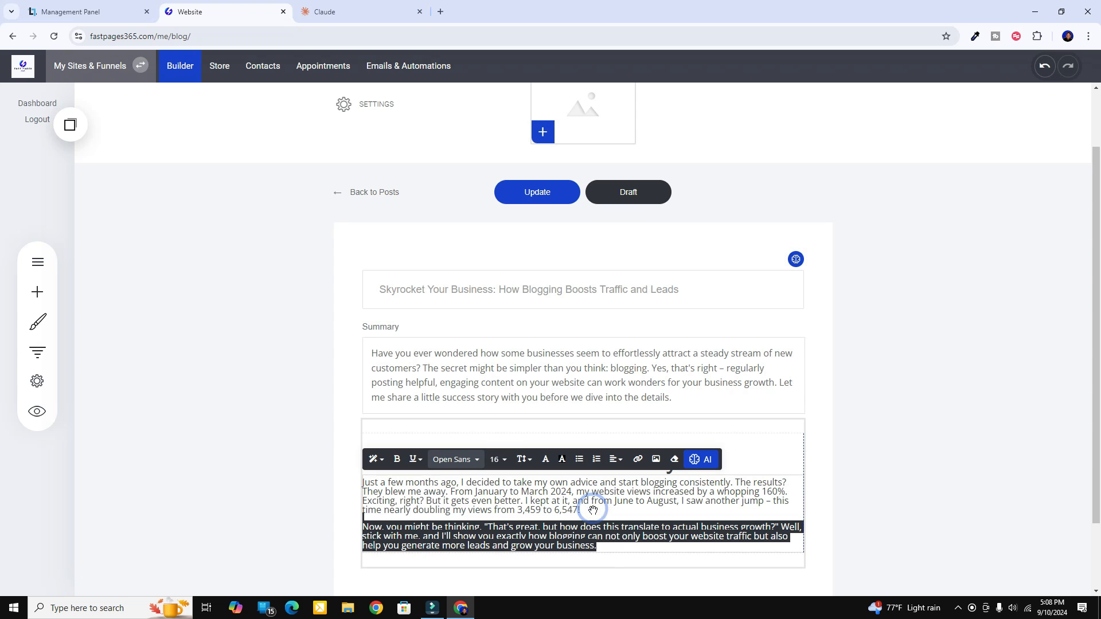
Set the line spacing of both body paragraphs to 1.6 and widen the gap between them and the heading
drag(619, 548, 346, 487)
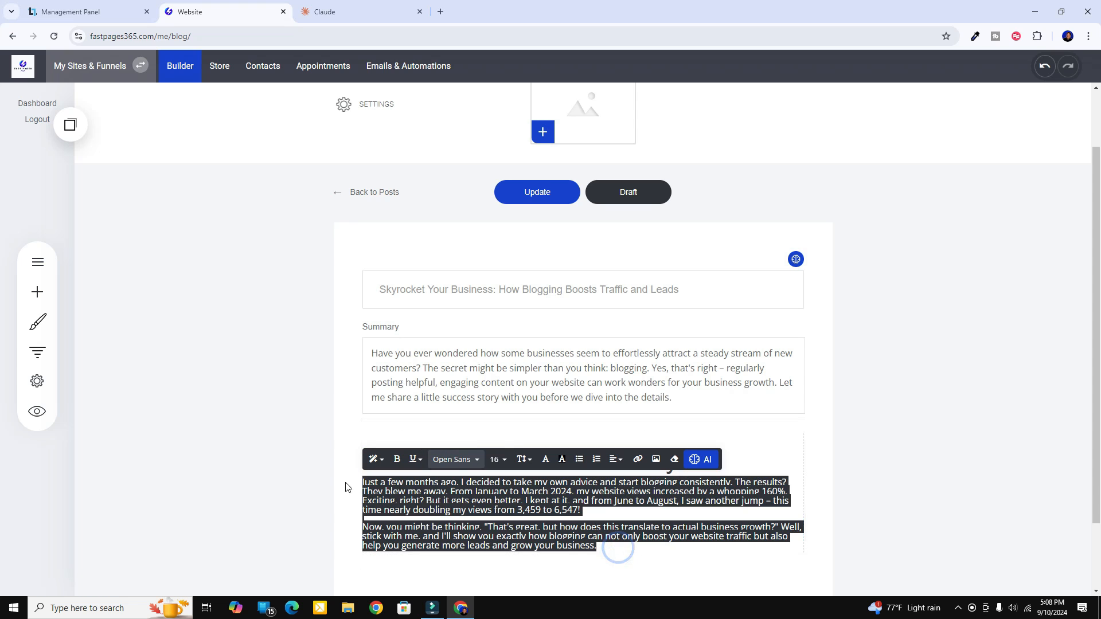
click(522, 459)
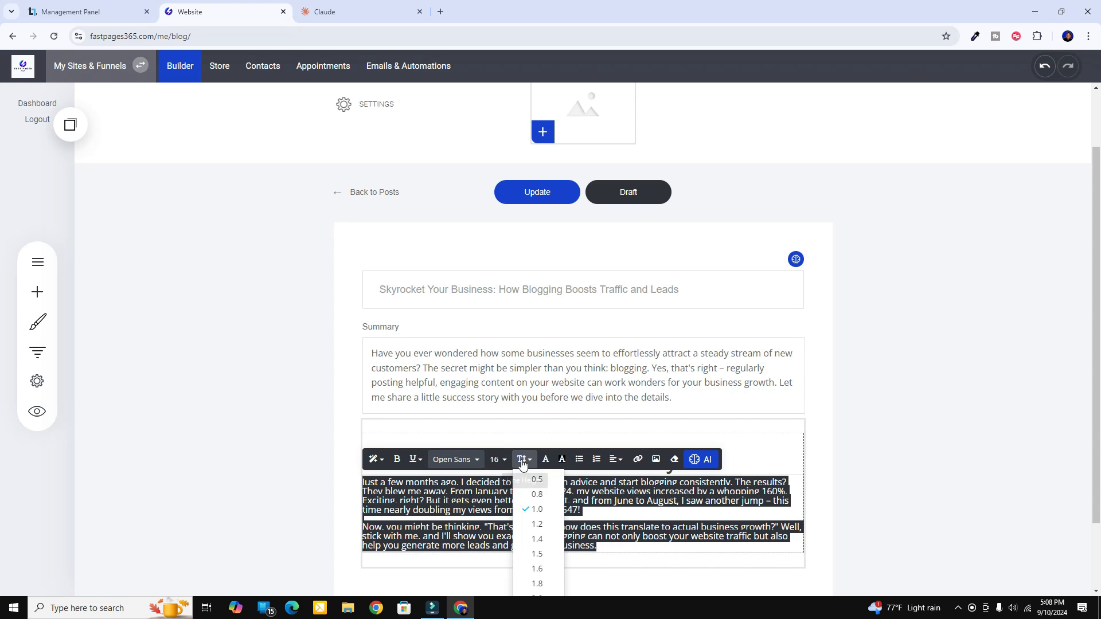
click(538, 568)
click(906, 461)
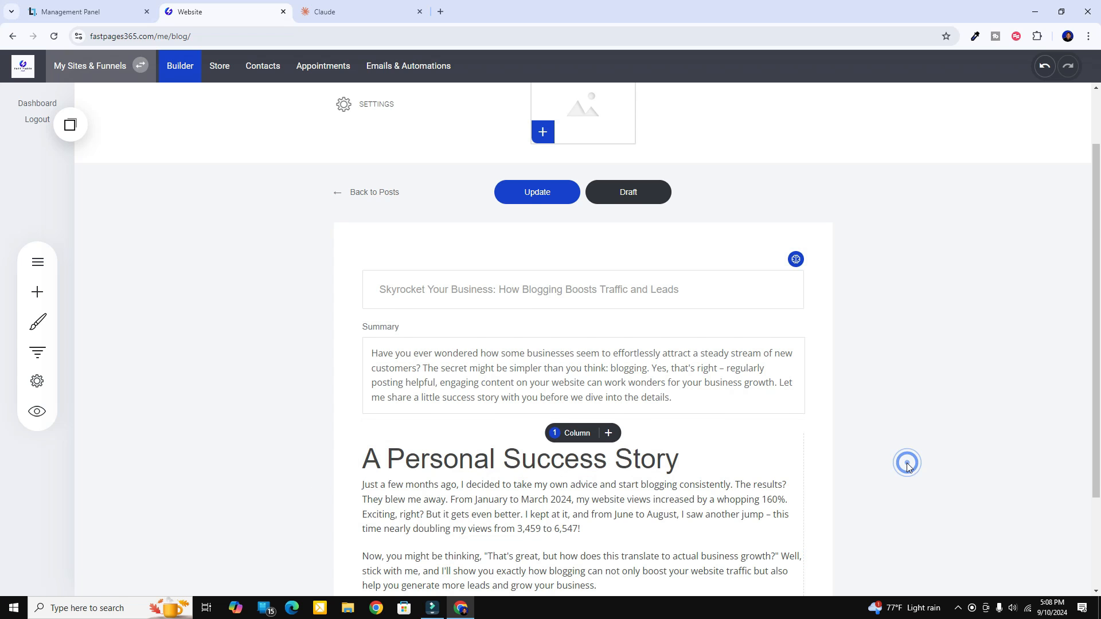
scroll(900, 463, down, 2)
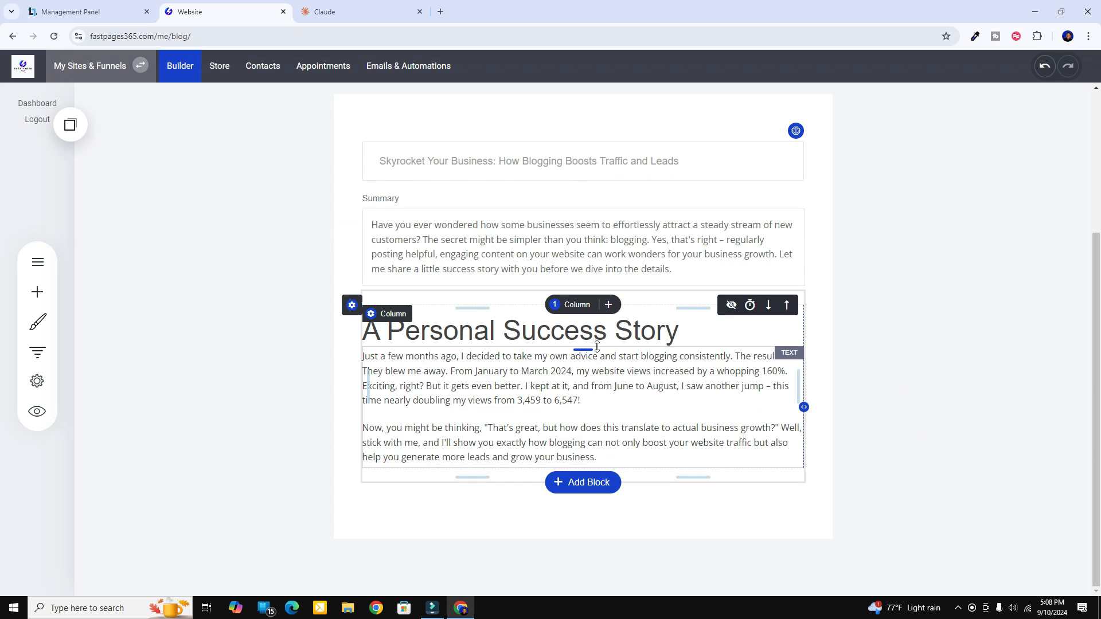
drag(596, 347, 586, 356)
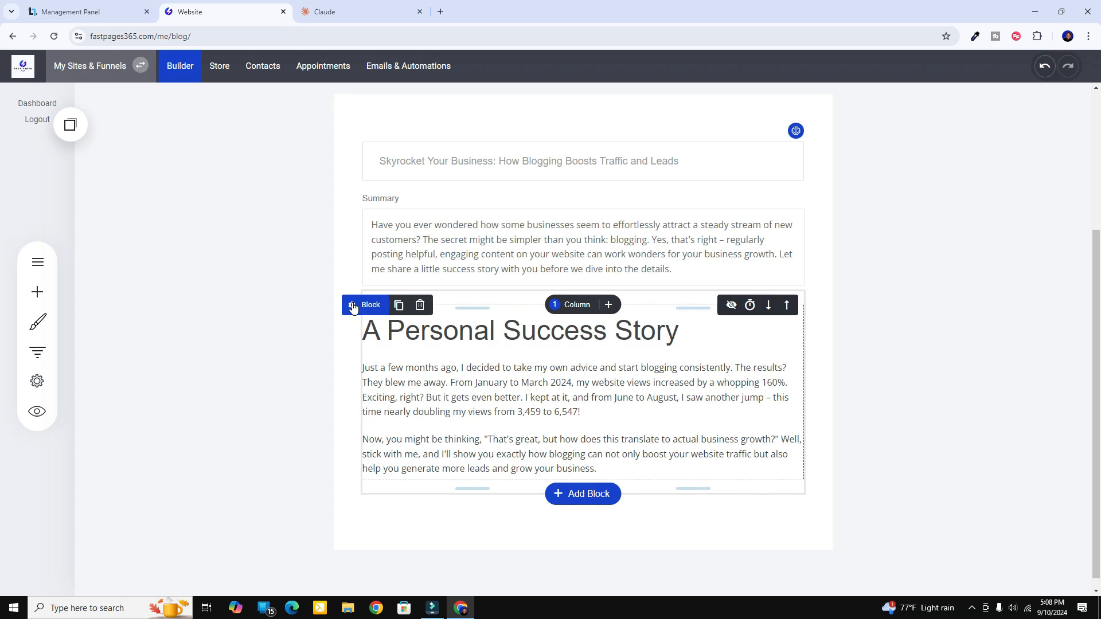
Copy the "A Personal Success Story" block and save the copied container in the account as "BLOG POST H1"
click(400, 307)
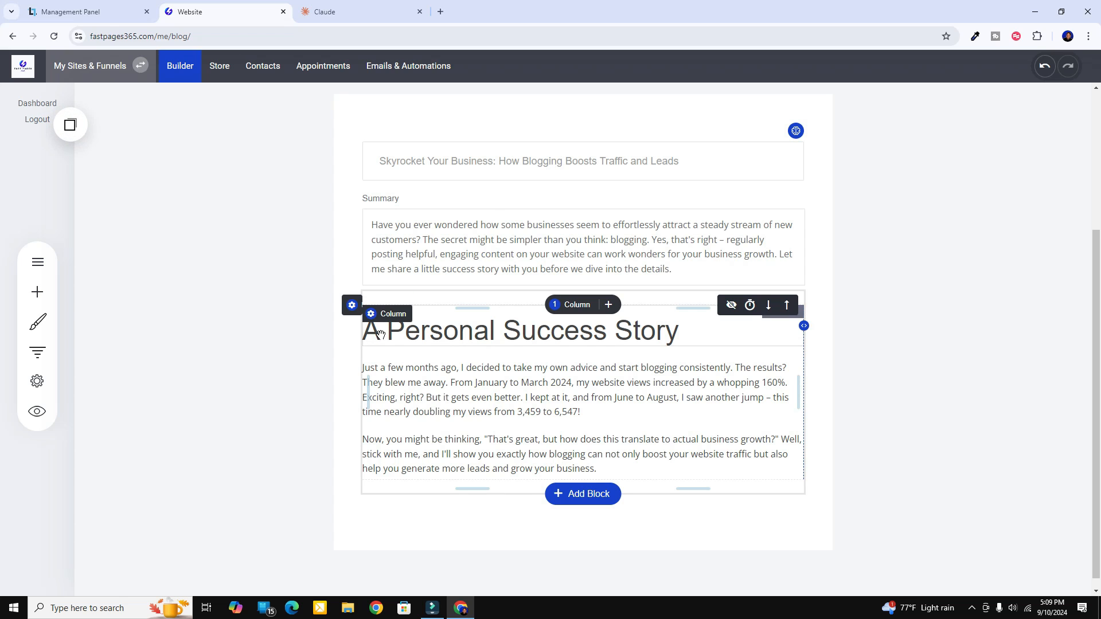
click(70, 124)
click(71, 124)
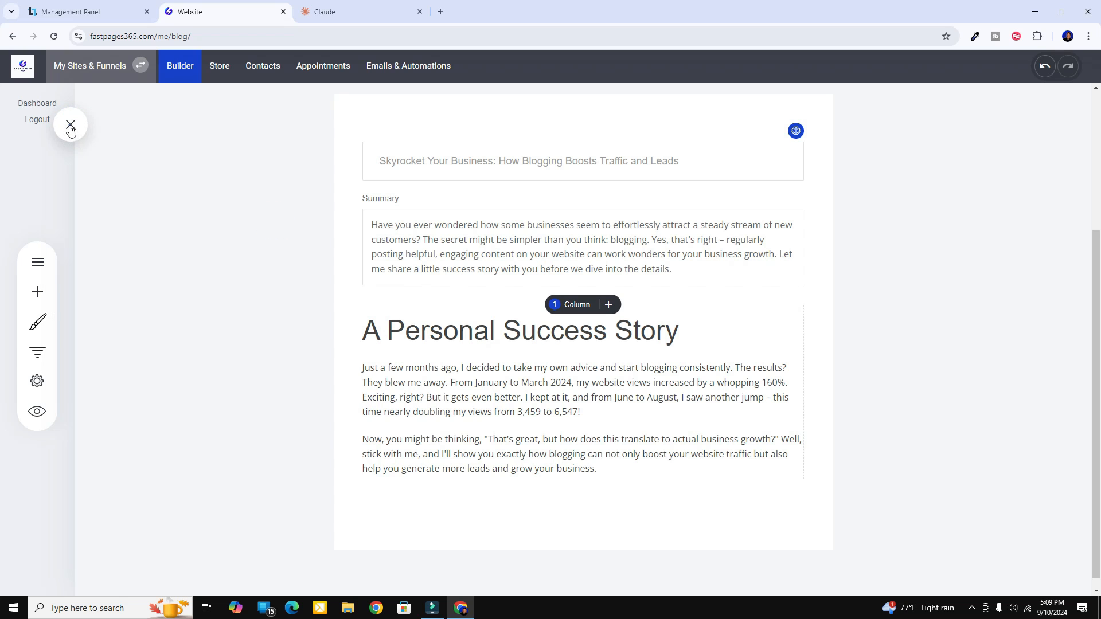
click(70, 126)
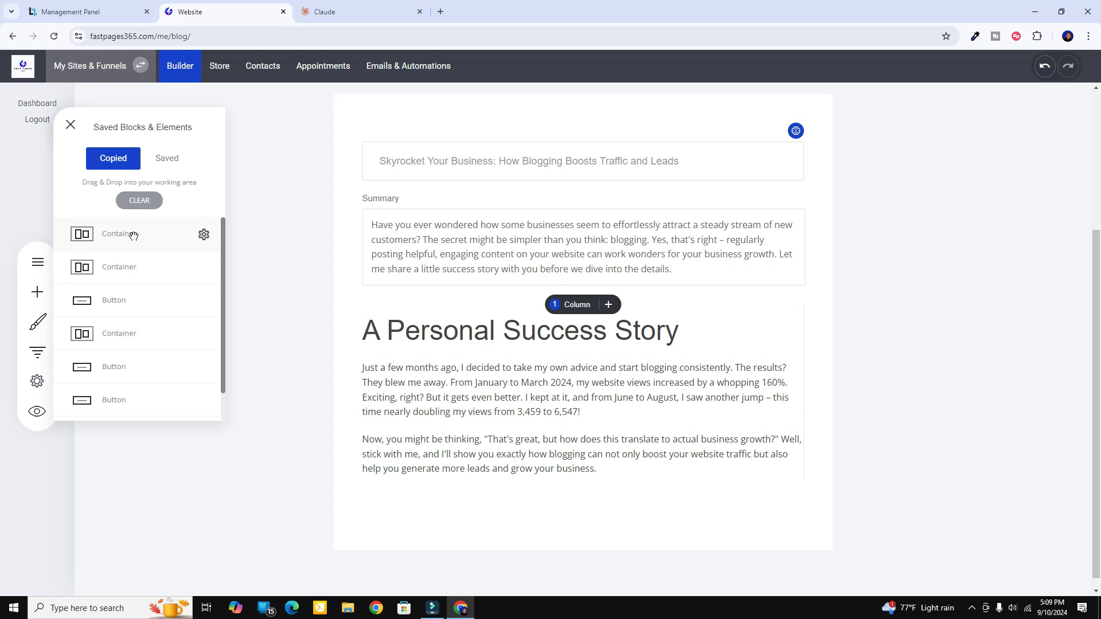
click(204, 237)
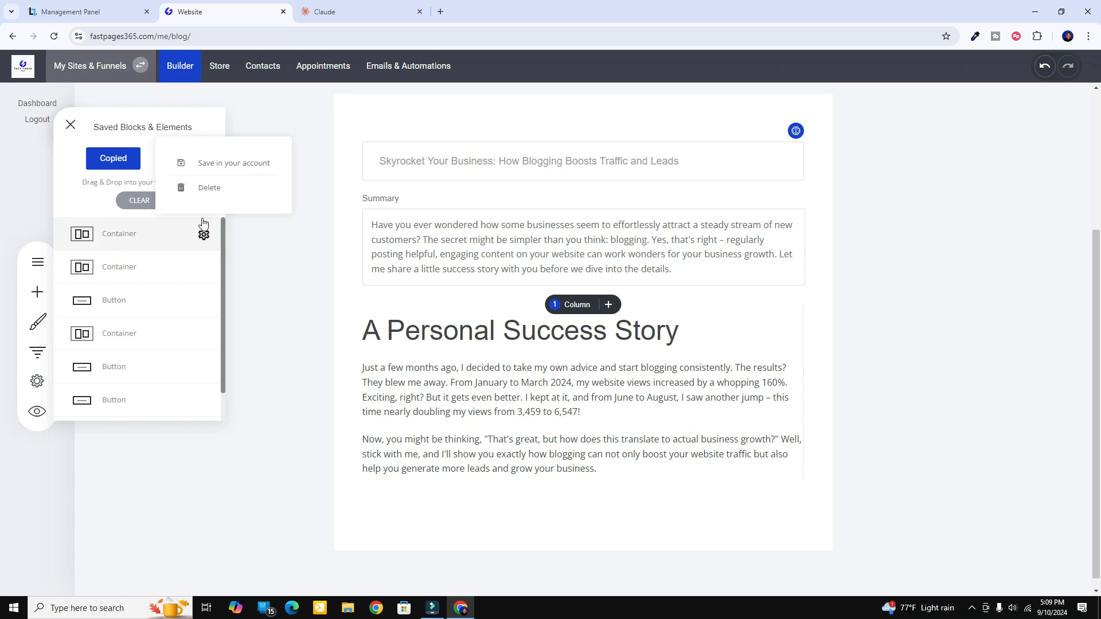
click(213, 165)
click(515, 207)
text(BLOG)
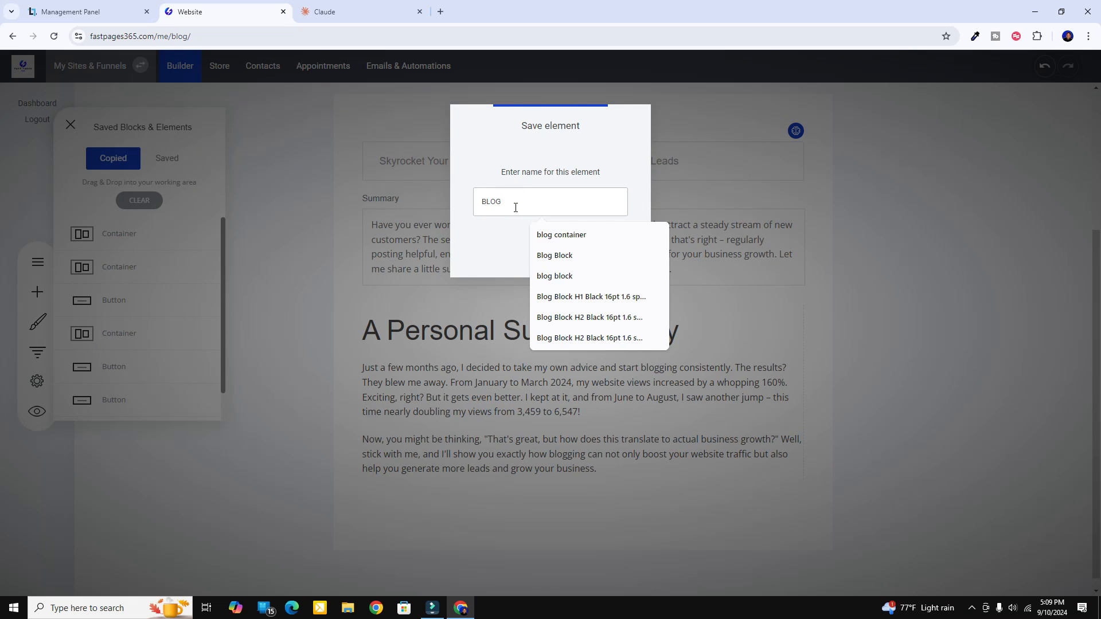
text( POST H1)
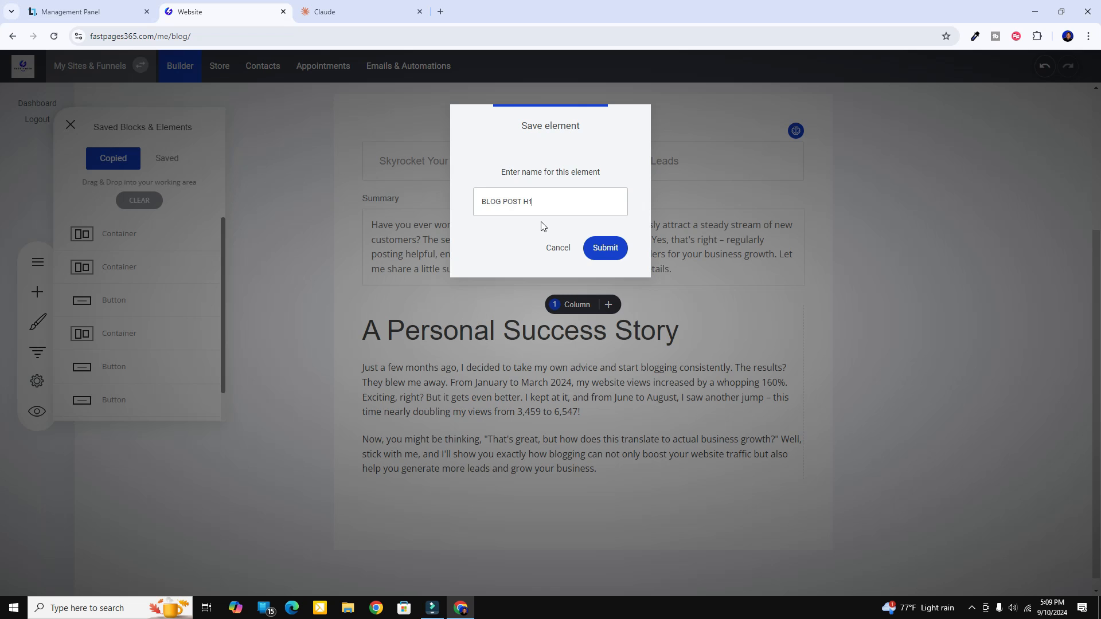
click(612, 250)
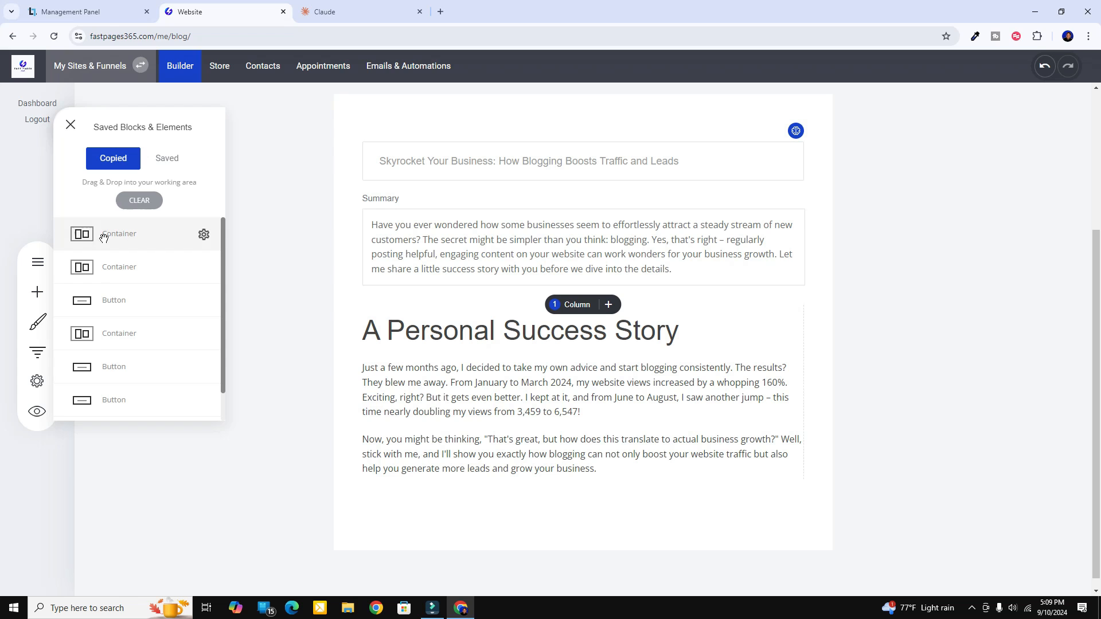
Insert the saved "BLOG POST H1" block below the "A Personal Success Story" section
click(273, 164)
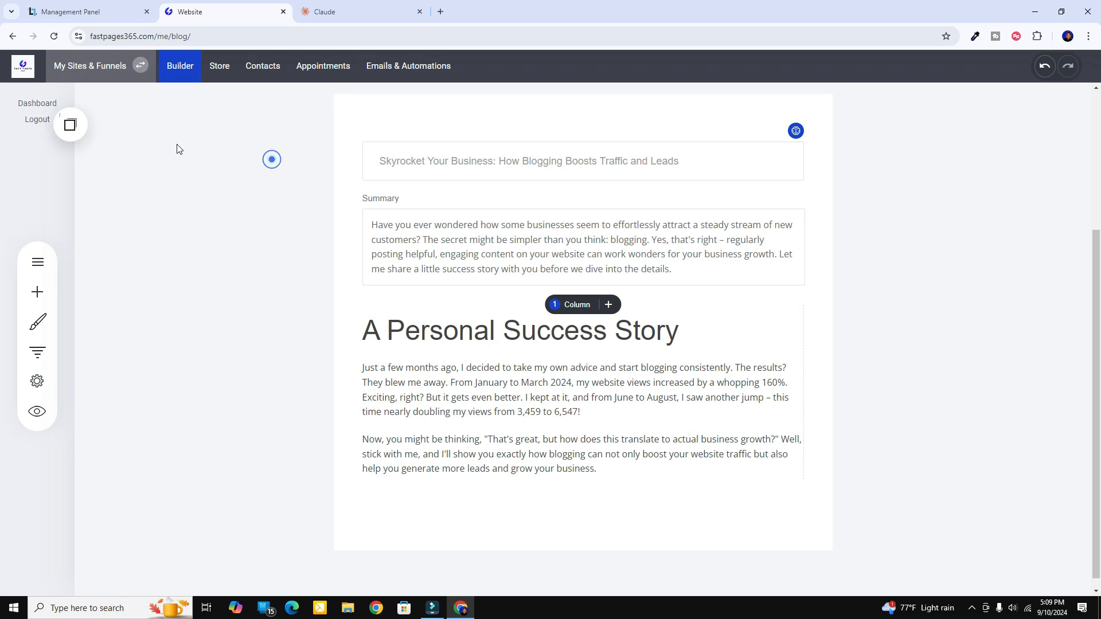
click(75, 131)
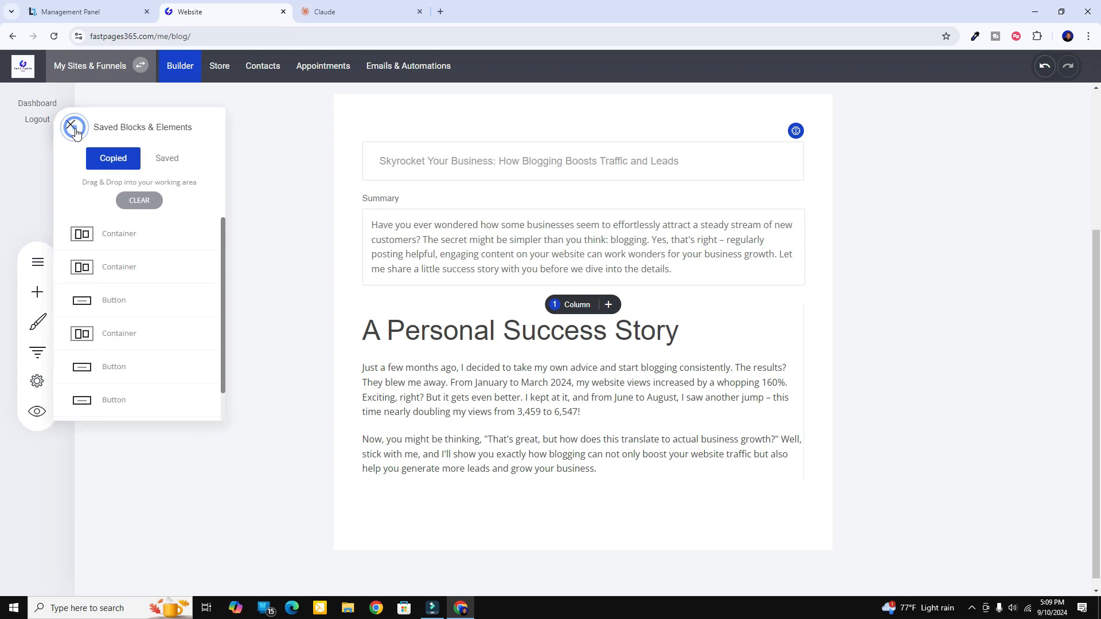
click(175, 165)
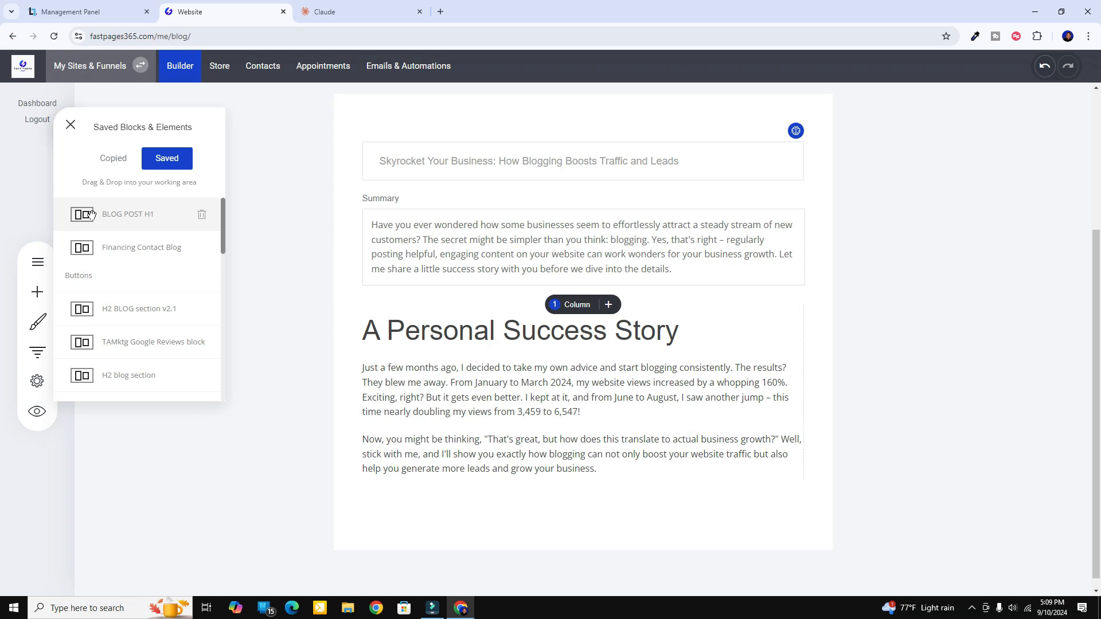
drag(85, 214, 500, 475)
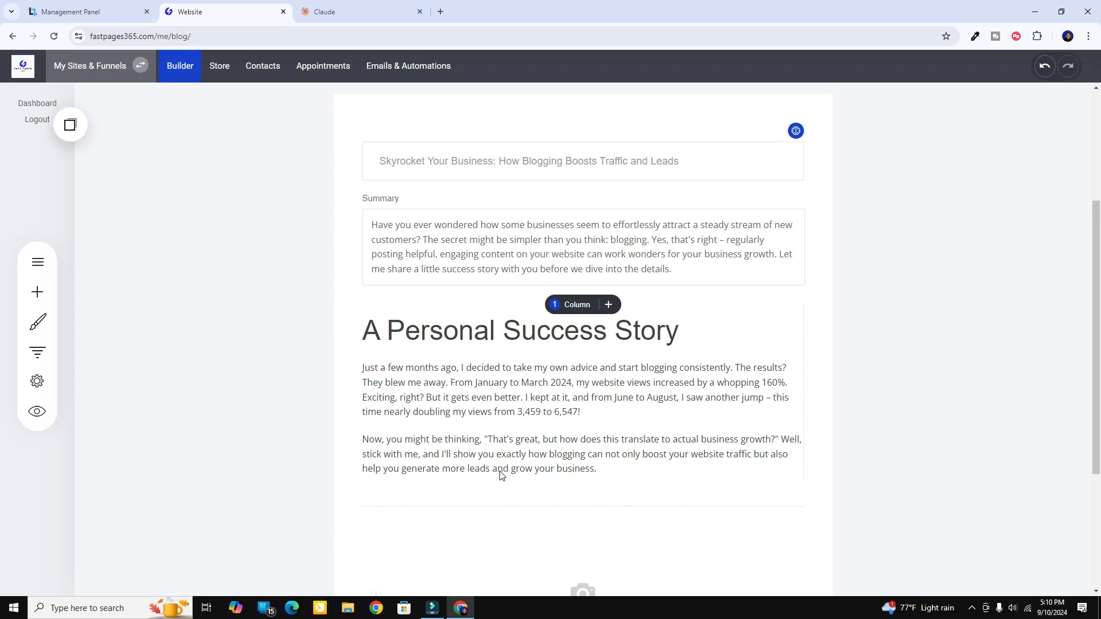
Delete the duplicate "A Personal Success Story" block below the original one
scroll(834, 413, down, 4)
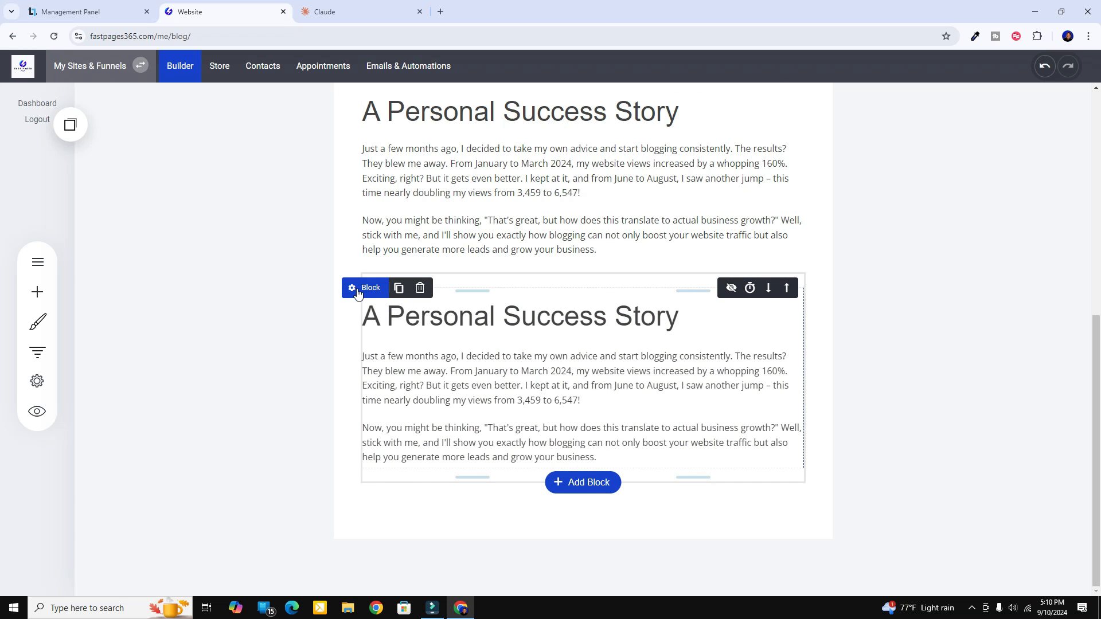
click(422, 288)
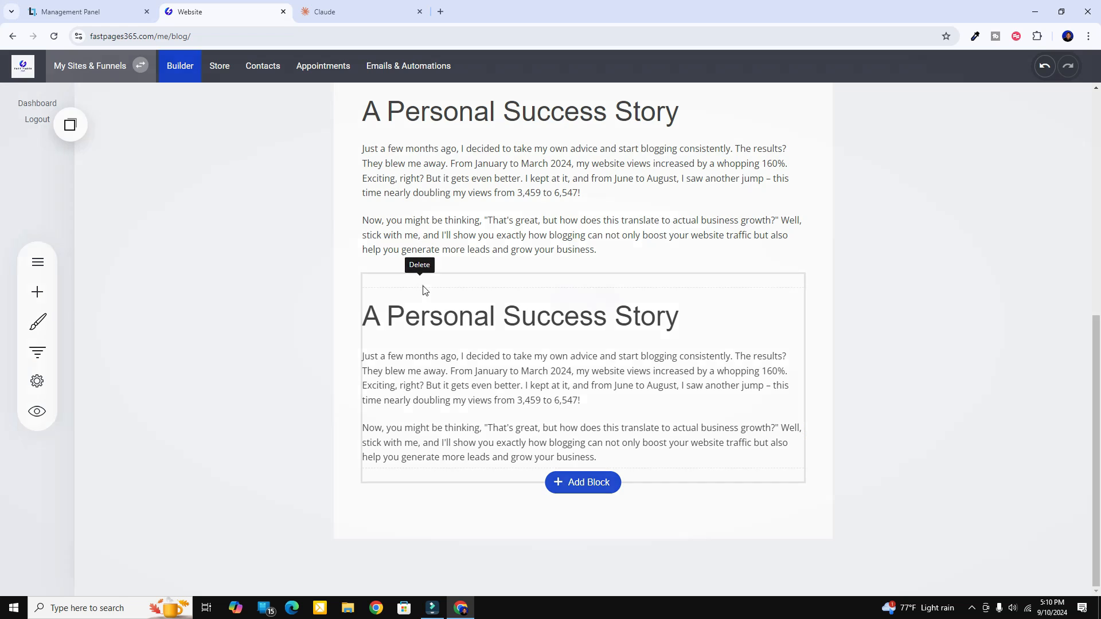
click(595, 306)
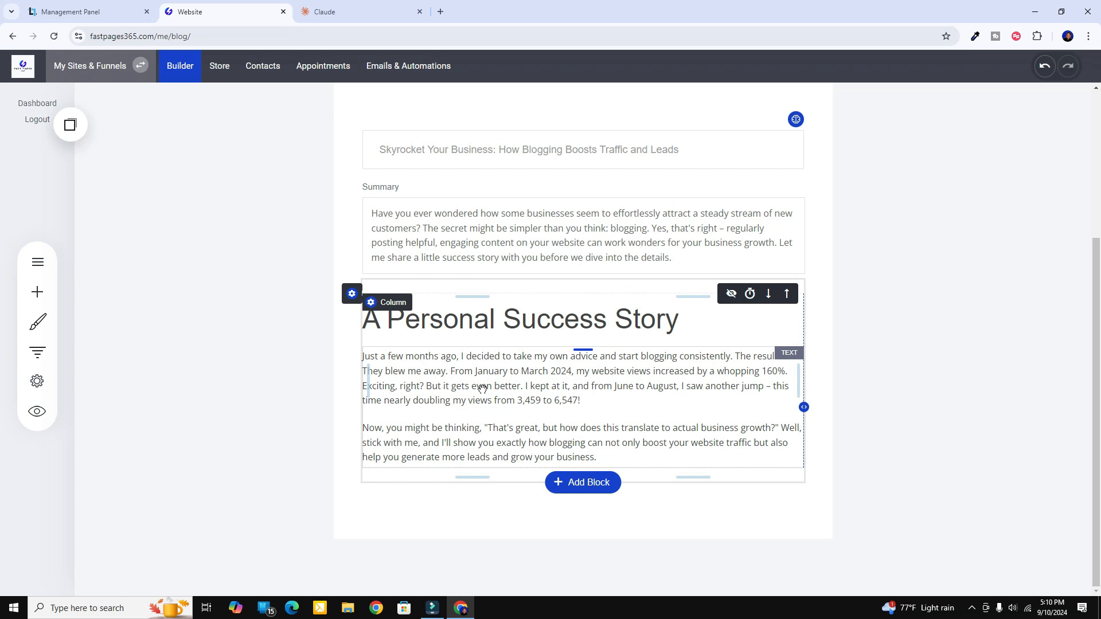
Check the article's next section in Claude, then add an empty block below the post's first section and place a heading element in it
click(341, 10)
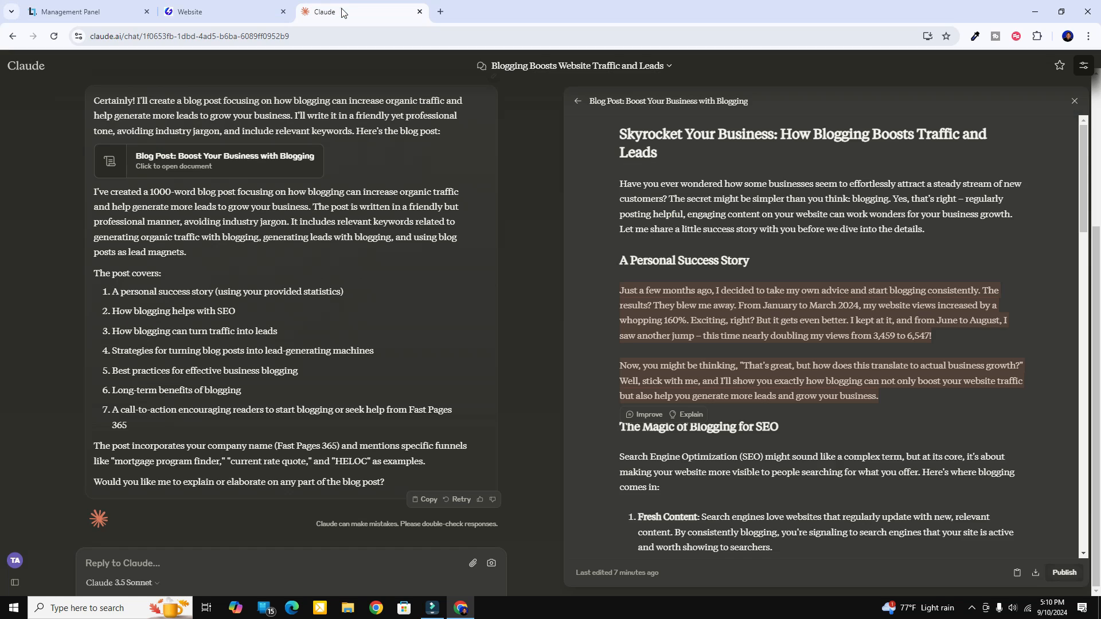
scroll(782, 331, down, 3)
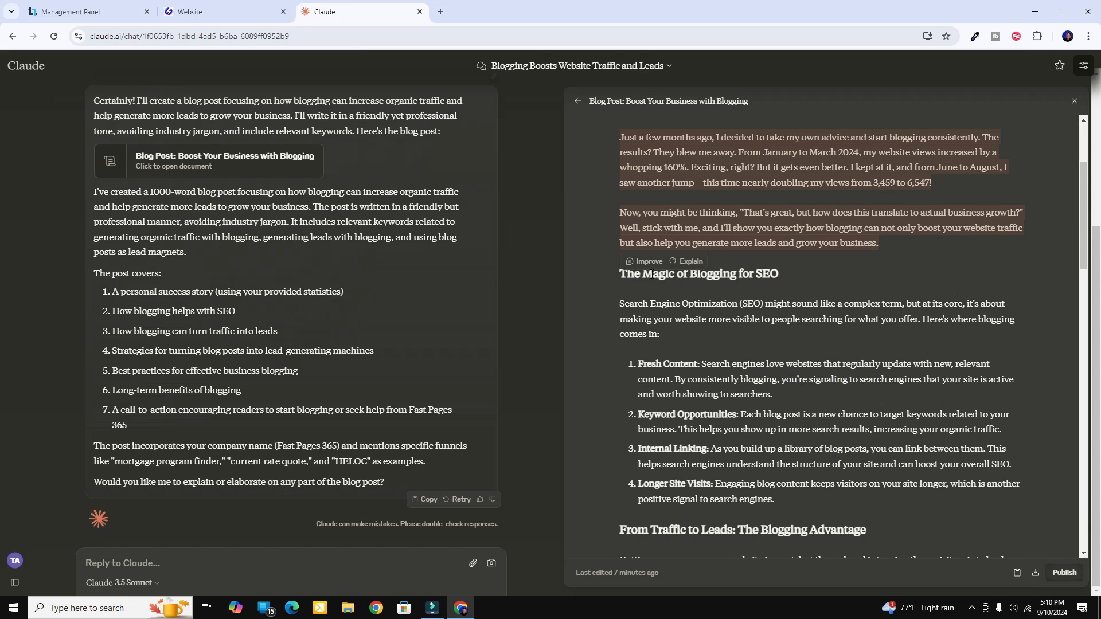
click(218, 14)
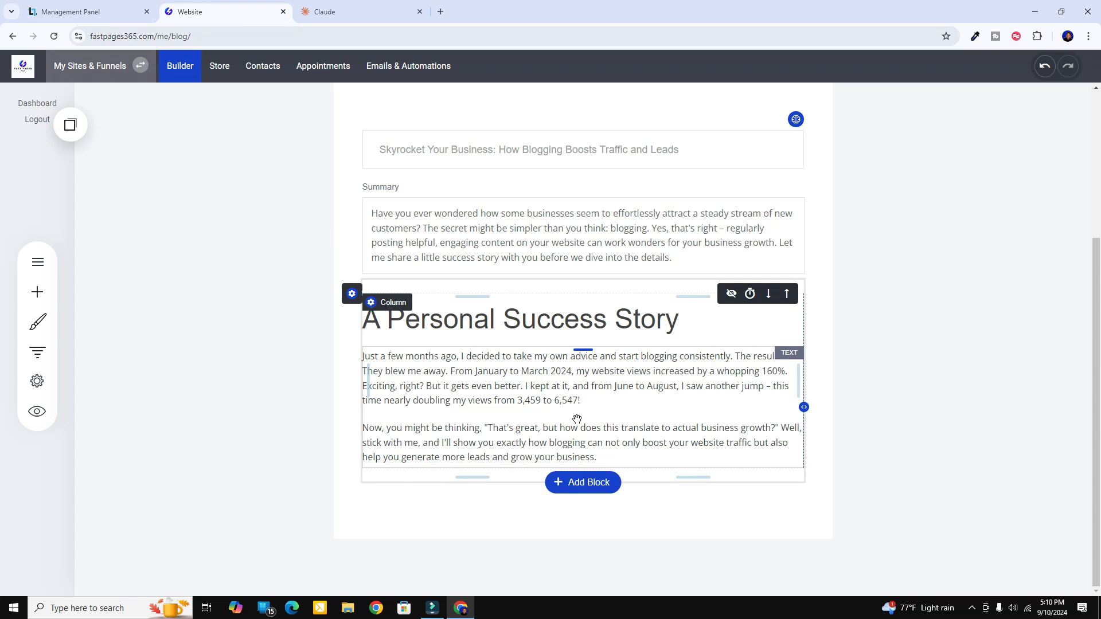
click(588, 483)
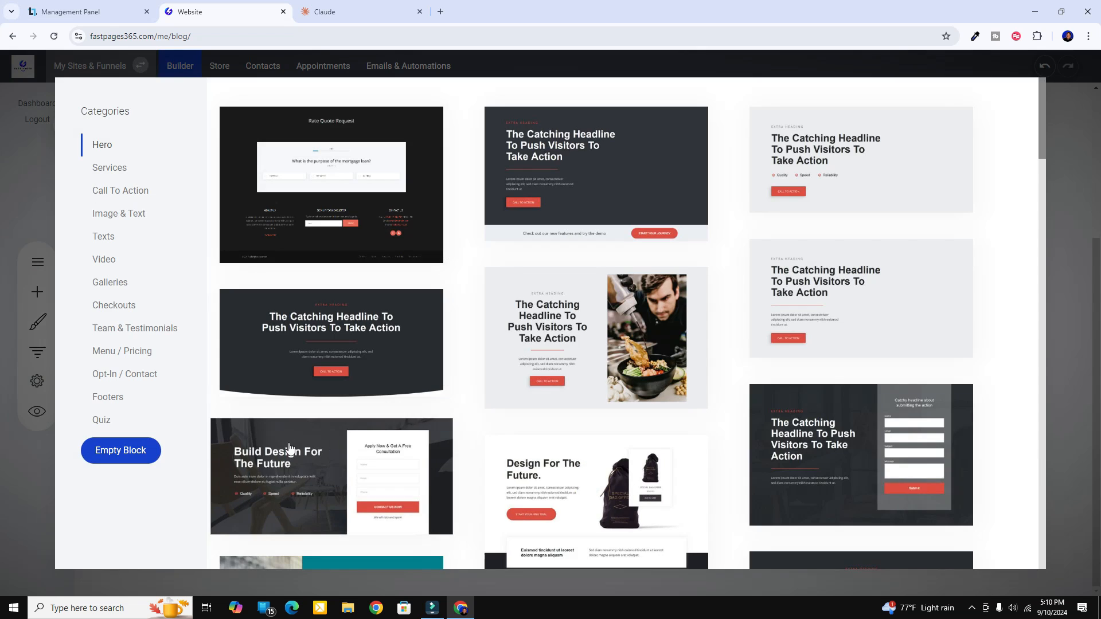
click(131, 448)
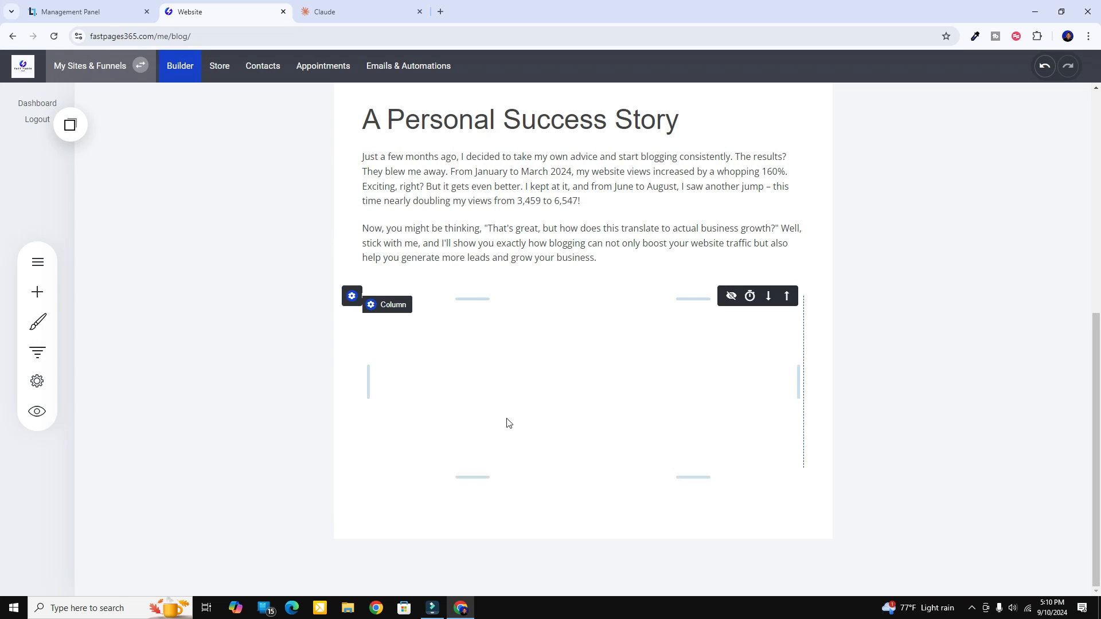
click(30, 291)
drag(113, 135, 597, 295)
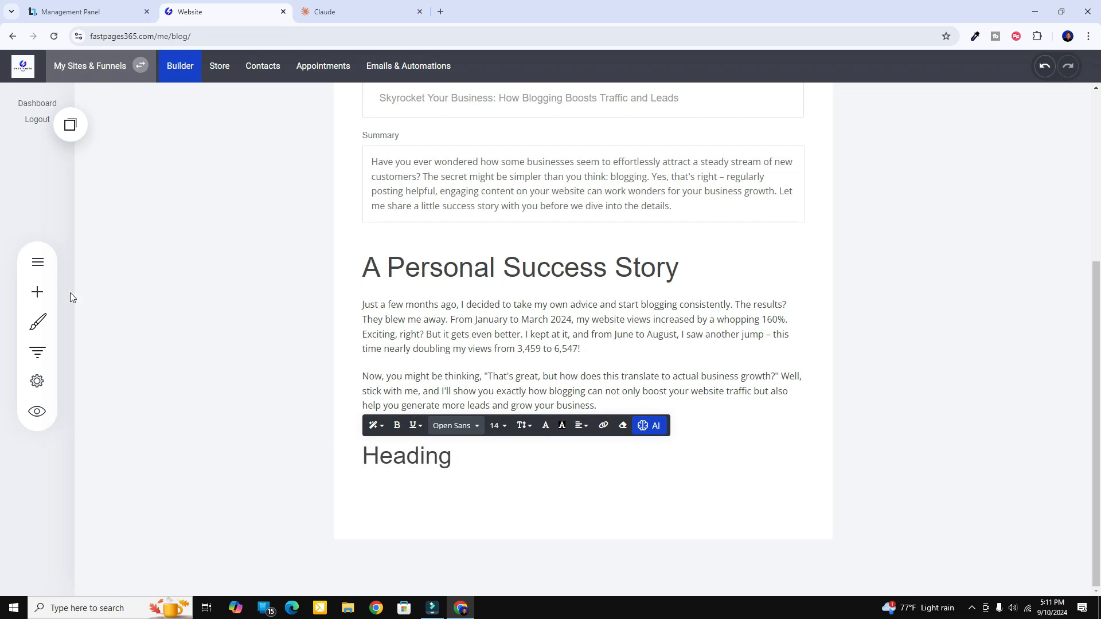
Add a text element directly below the new placeholder heading in the second block
click(37, 292)
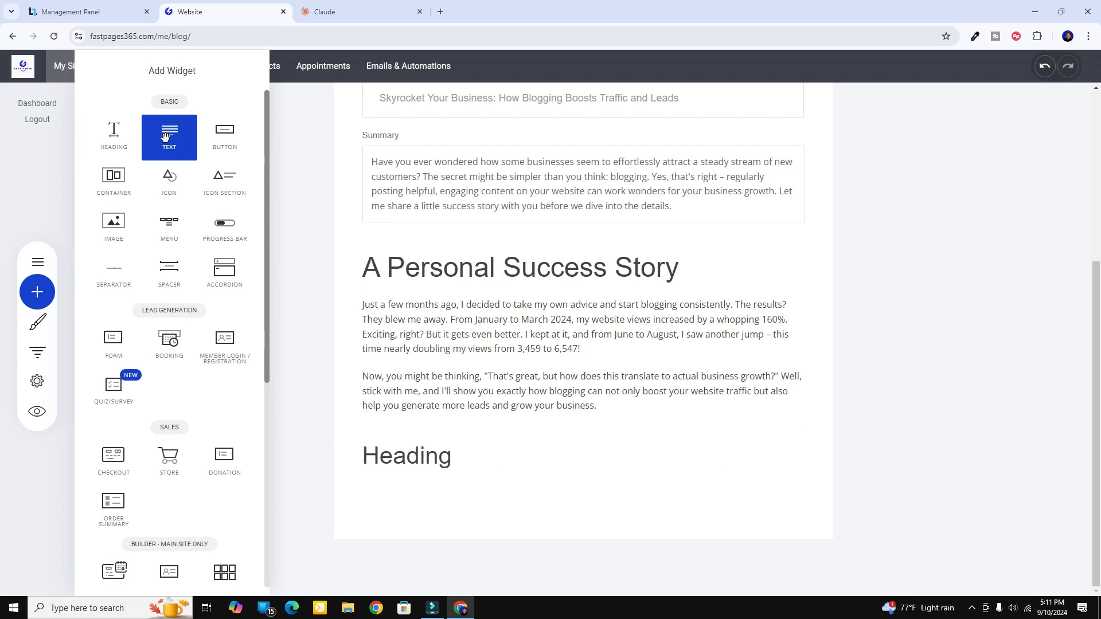
drag(166, 136, 452, 473)
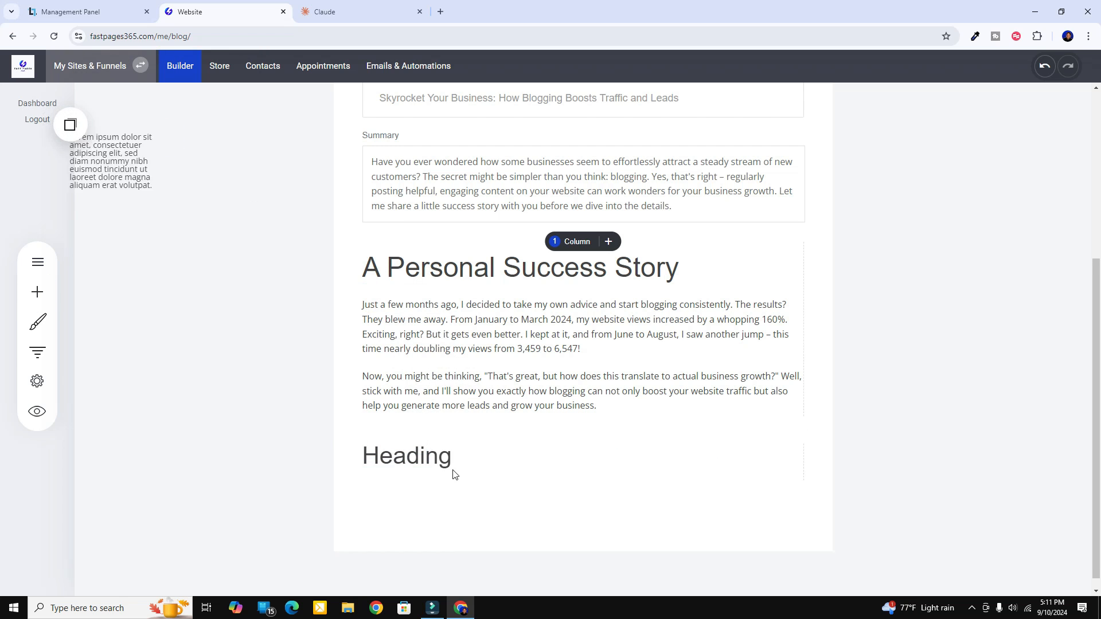
click(947, 398)
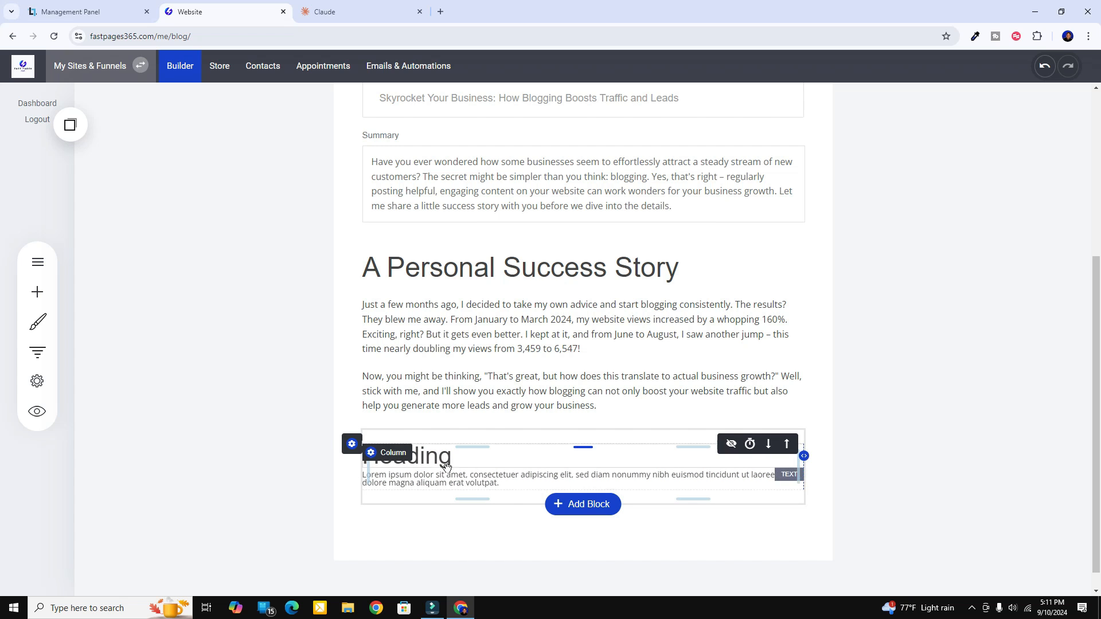
Copy the heading "The Magic of Blogging for SEO" from Claude's article and replace the placeholder heading with it
click(349, 14)
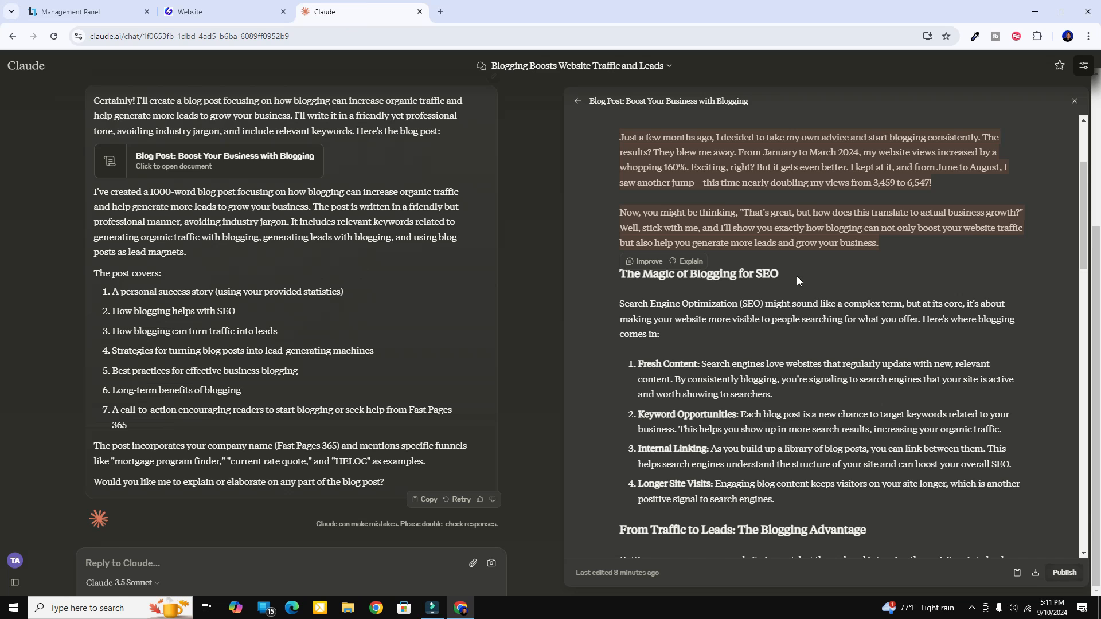
scroll(796, 276, up, 3)
scroll(797, 275, down, 3)
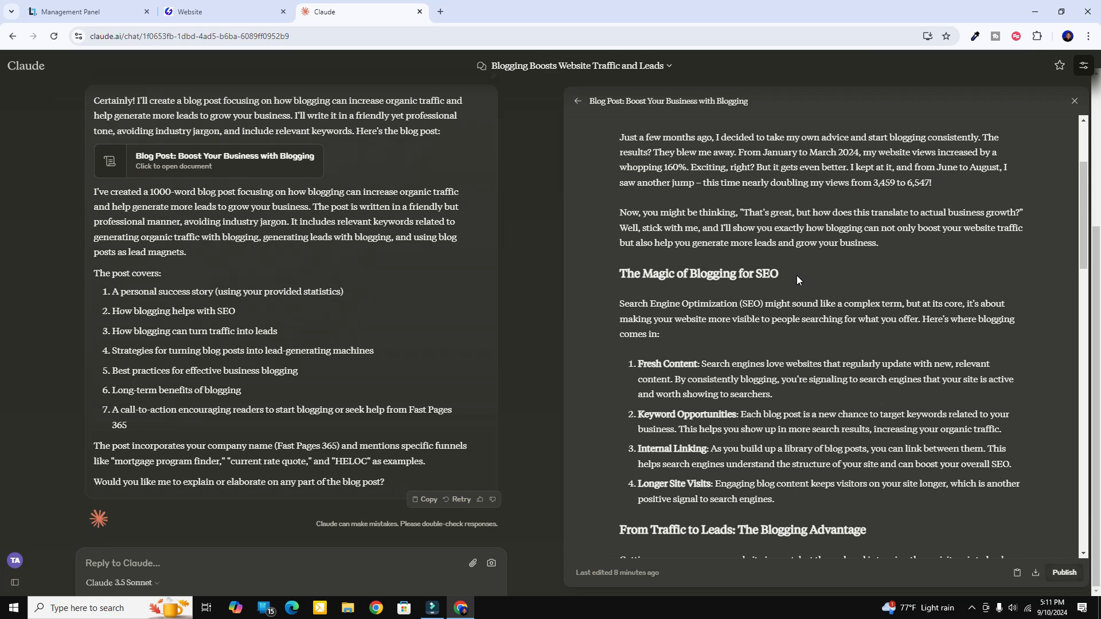
drag(796, 275, 609, 273)
key(ctrl+c)
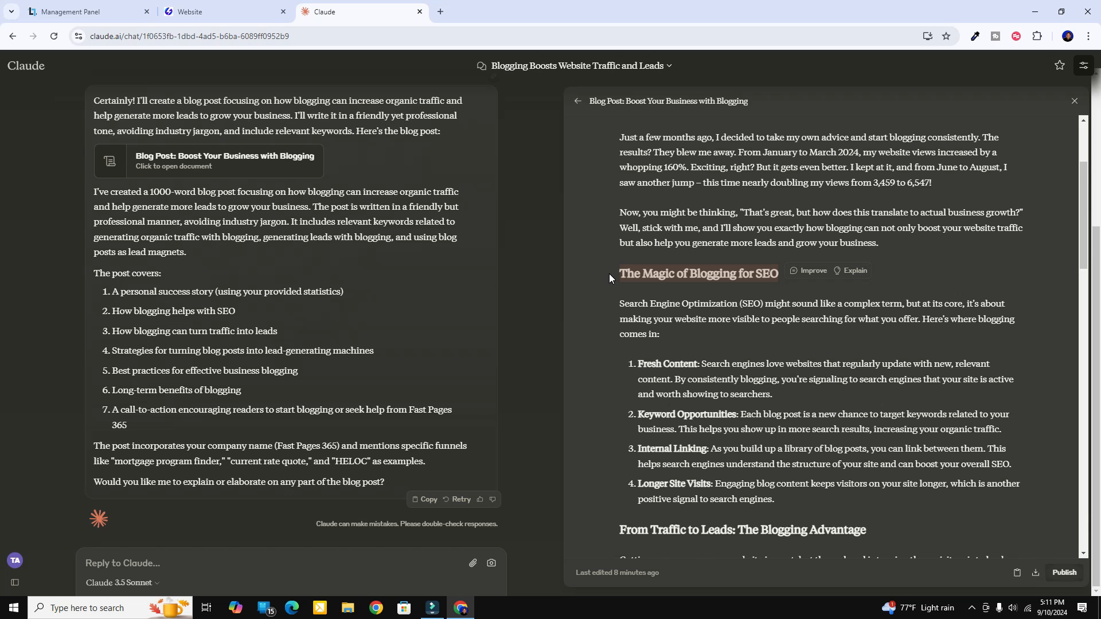
click(223, 11)
click(491, 454)
double_click(491, 454)
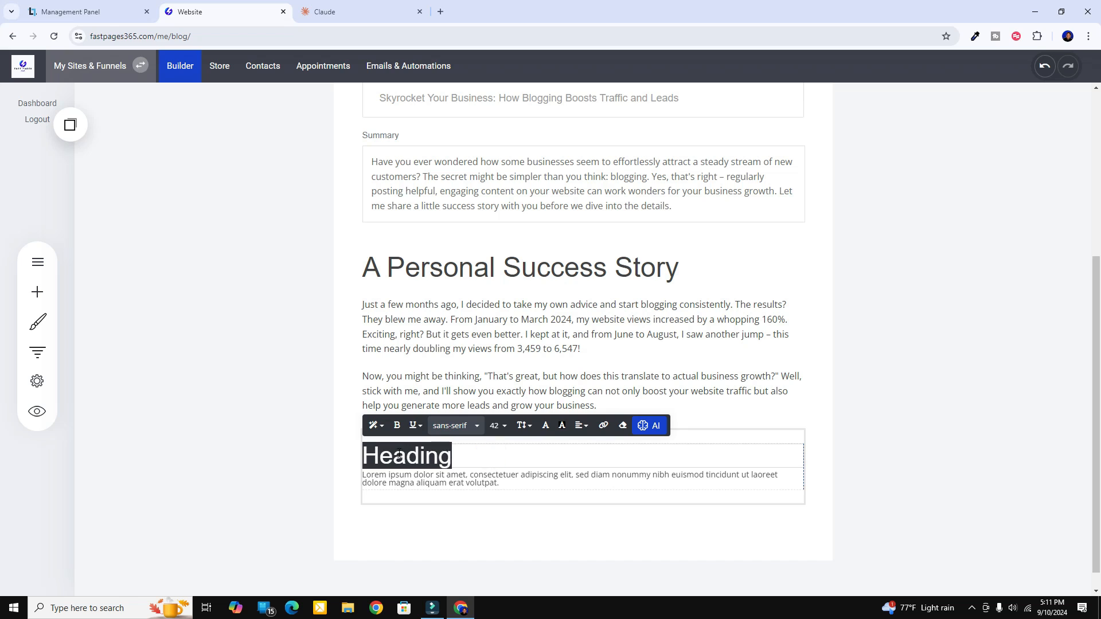
key(ctrl+v)
Apply the Header 2 style to the whole "The Magic of Blogging for SEO" heading
click(708, 459)
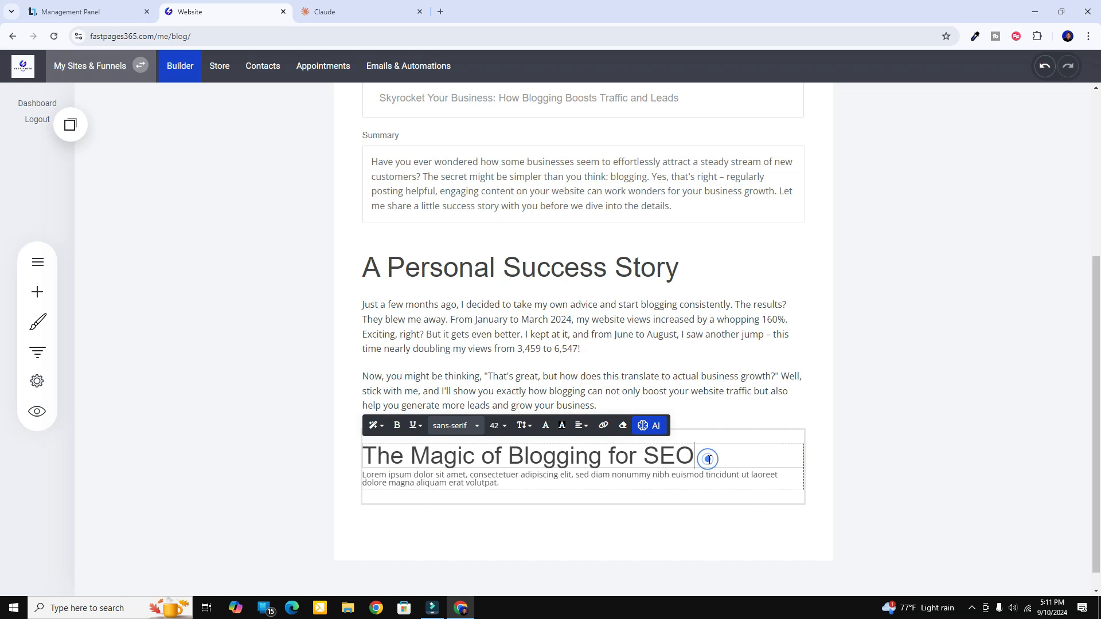
drag(708, 459, 360, 471)
click(373, 425)
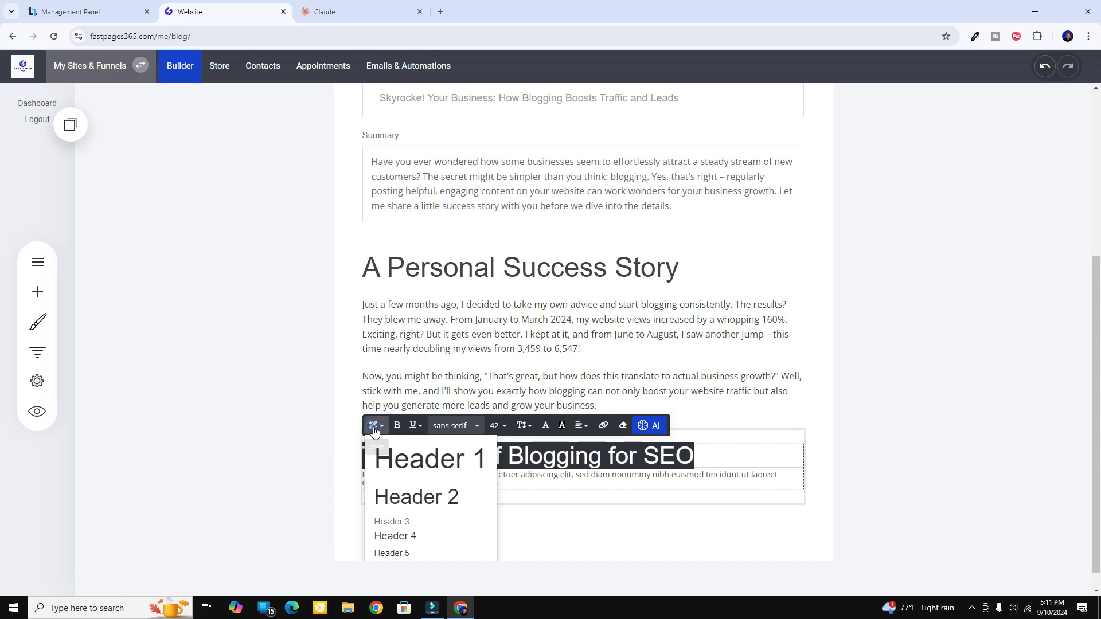
click(401, 497)
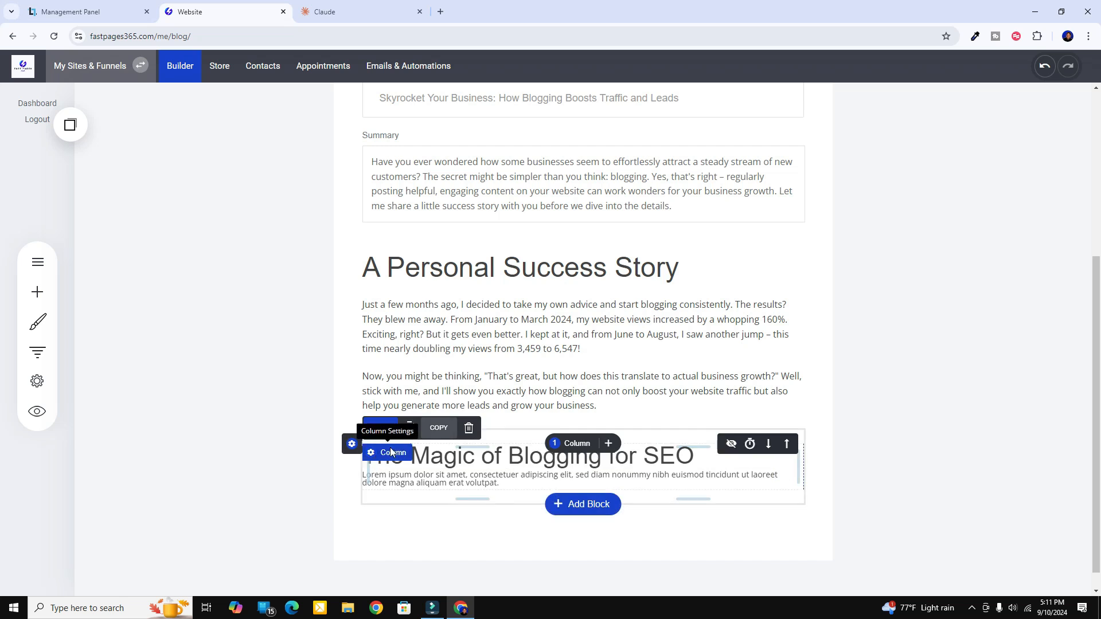
Examine the formatting options and font size of the "The Magic of Blogging for SEO" heading and compare them with the "A Personal Success Story" heading
click(385, 449)
click(326, 450)
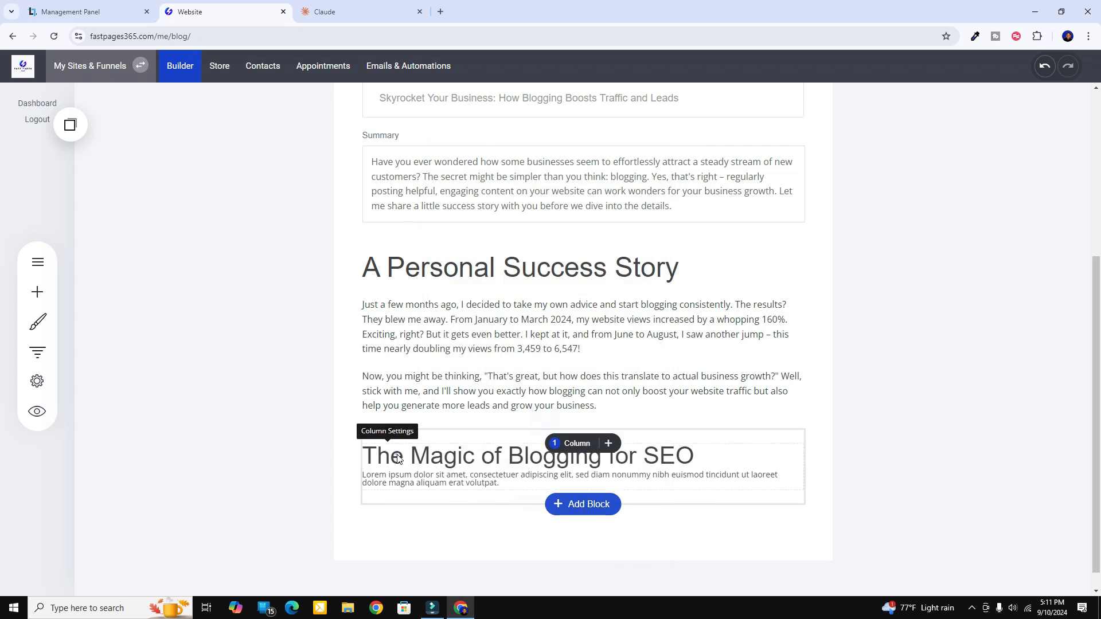
click(393, 450)
click(305, 459)
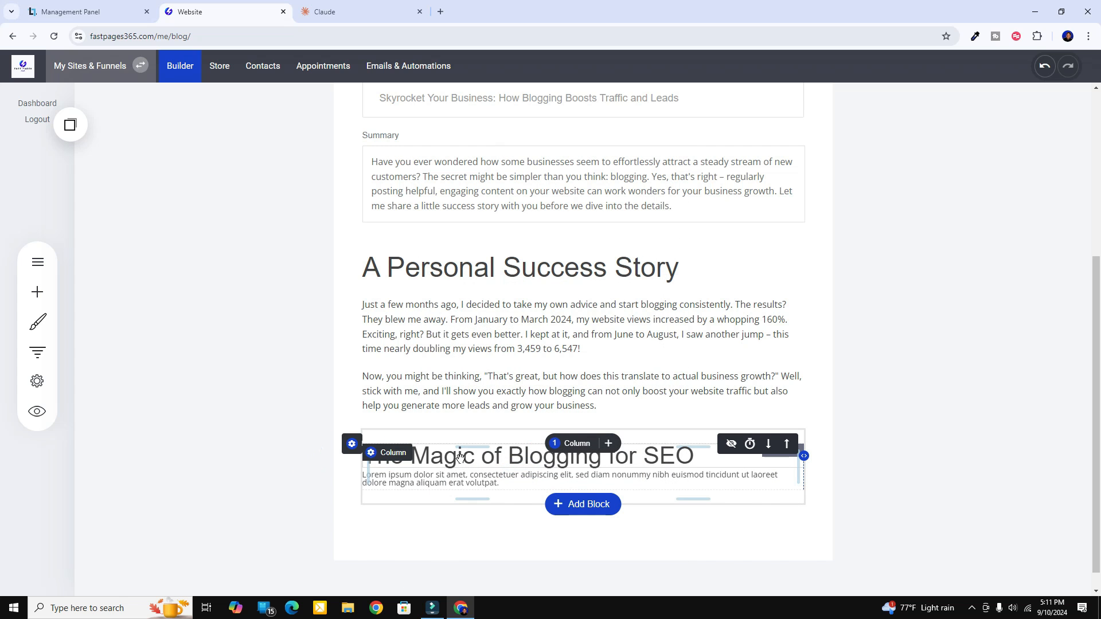
click(465, 461)
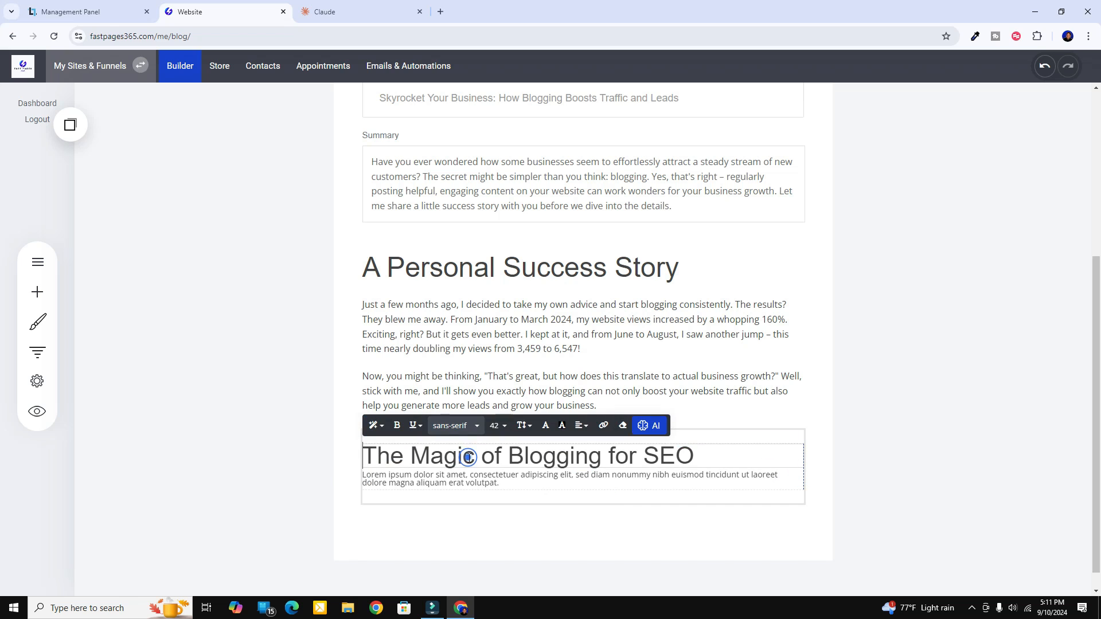
double_click(459, 458)
click(602, 457)
drag(700, 457, 528, 457)
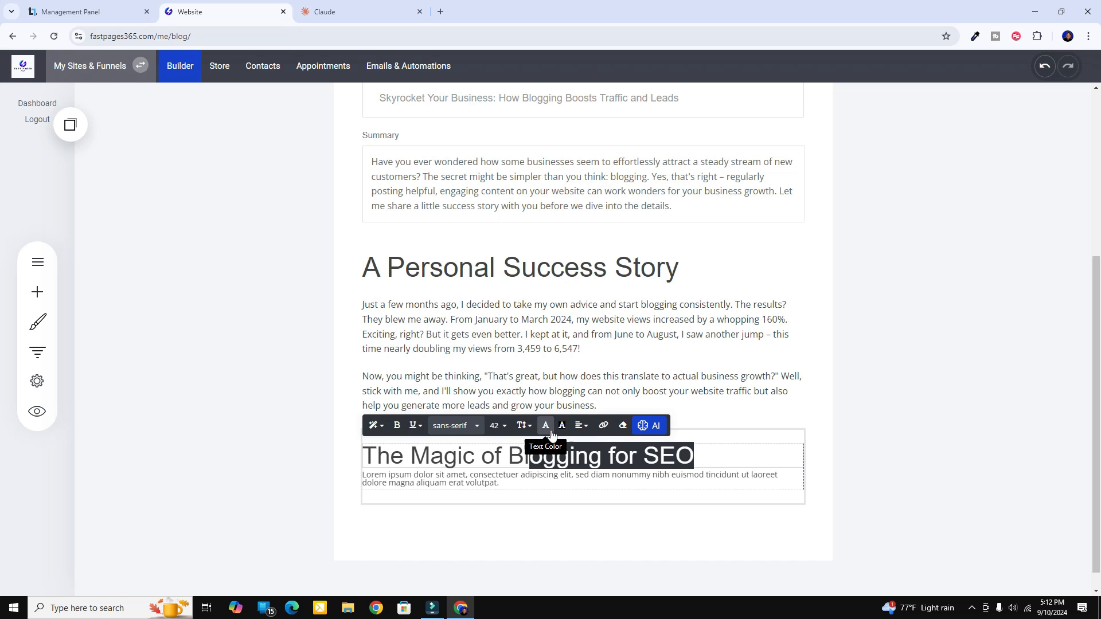
click(582, 427)
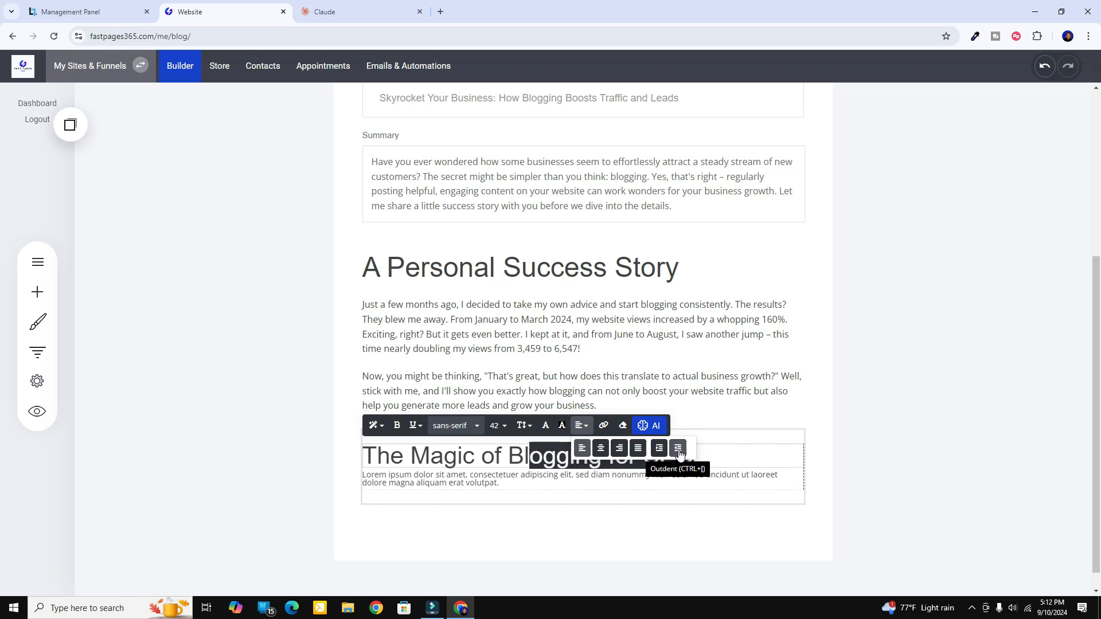
click(708, 454)
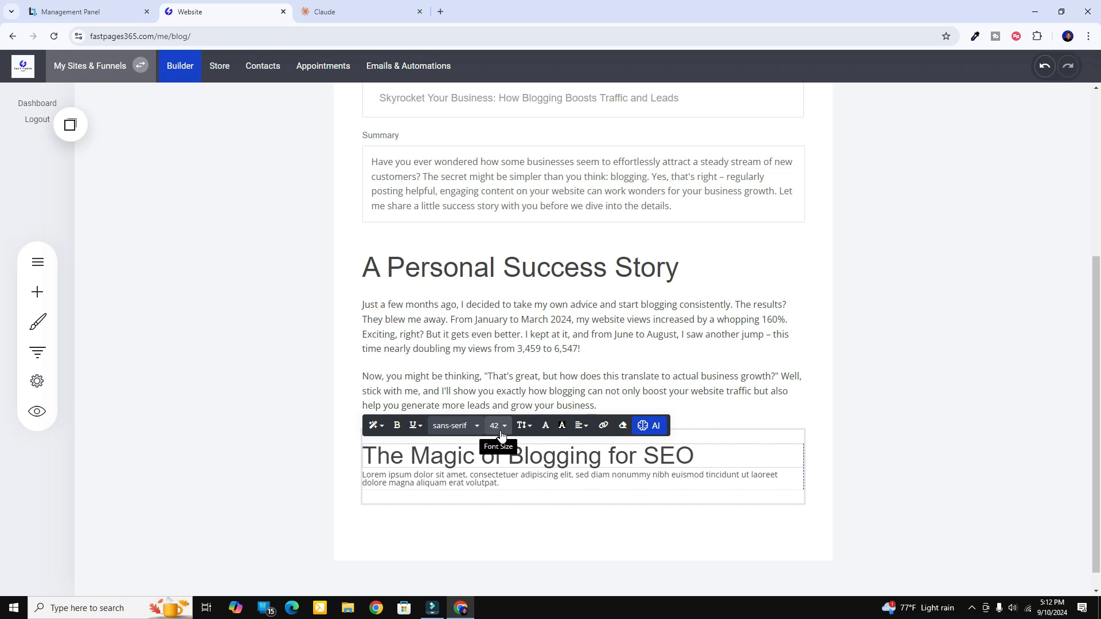
click(515, 262)
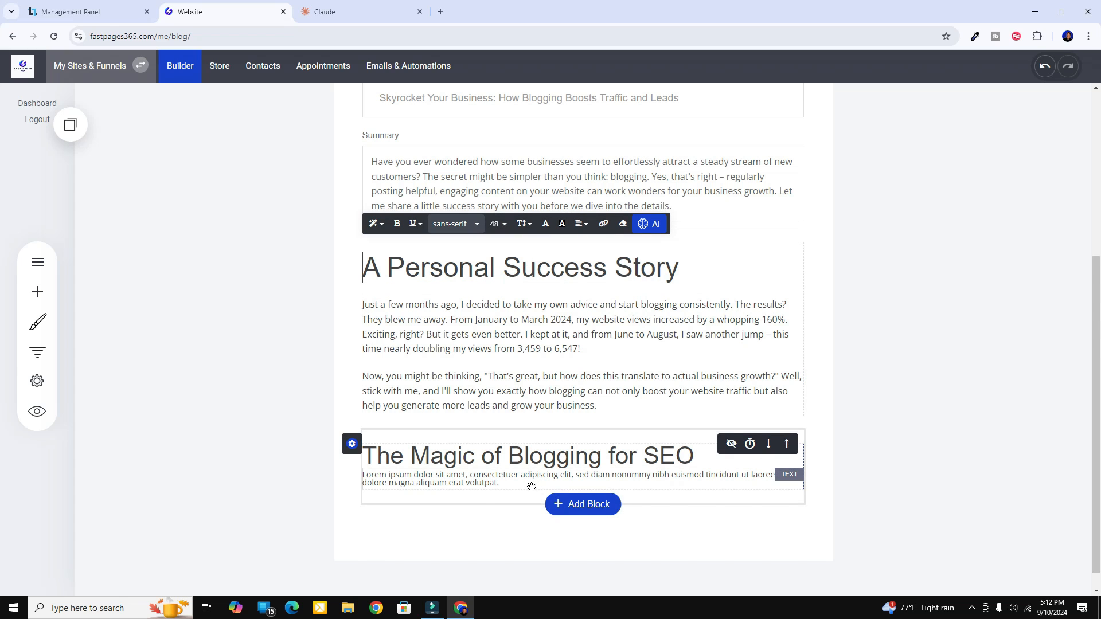
Copy the SEO section's intro paragraph and four listed points from Claude, and replace the placeholder text below the heading with them
click(348, 10)
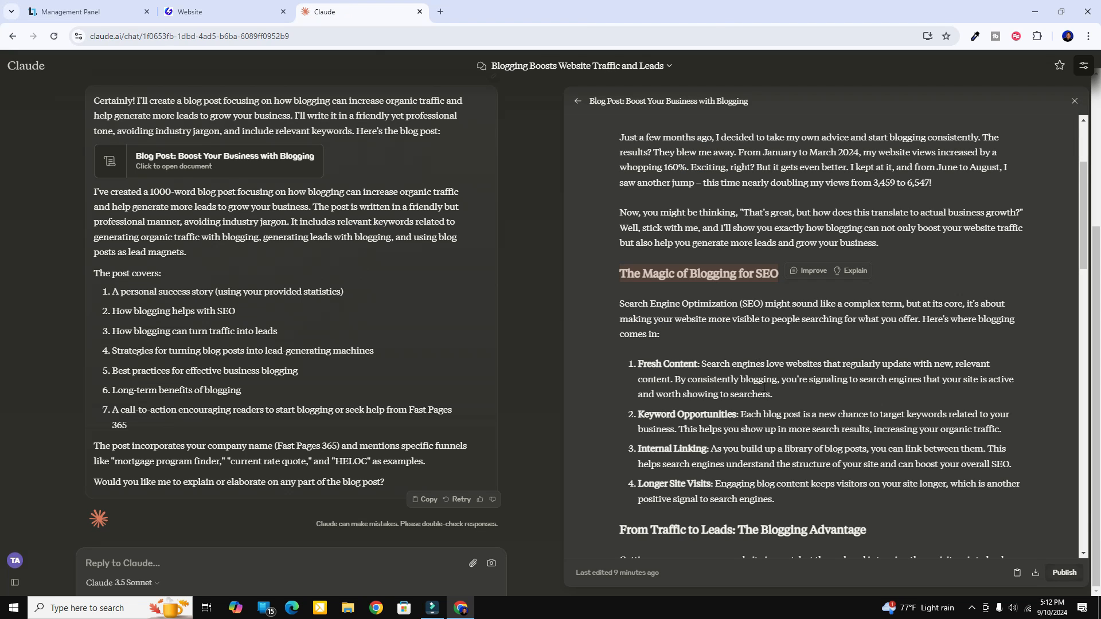
drag(793, 504, 615, 308)
key(ctrl+c)
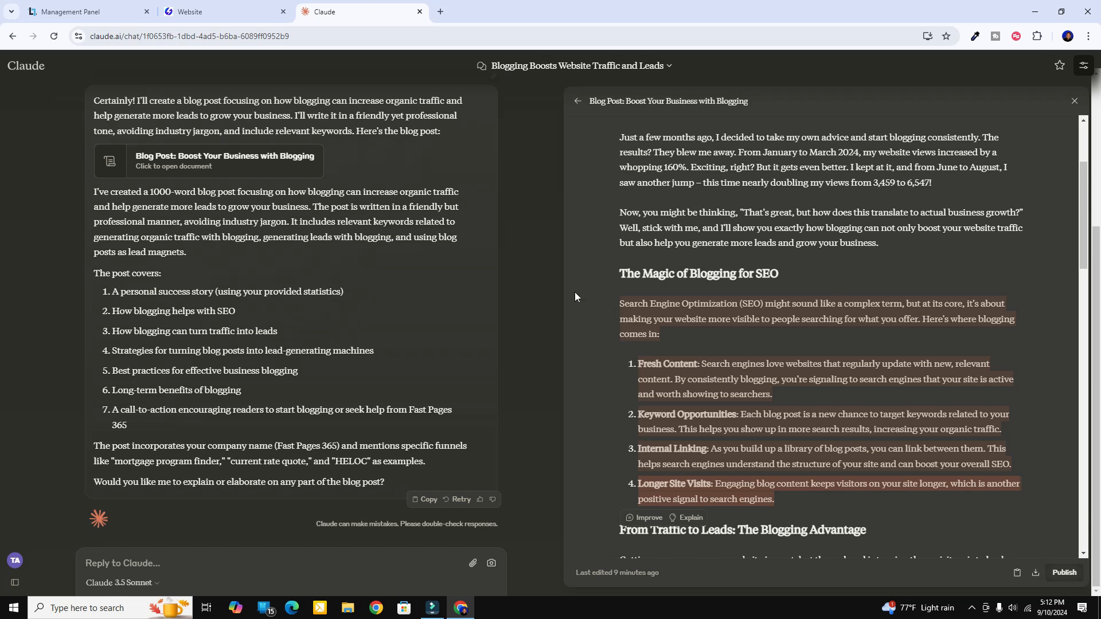
click(240, 14)
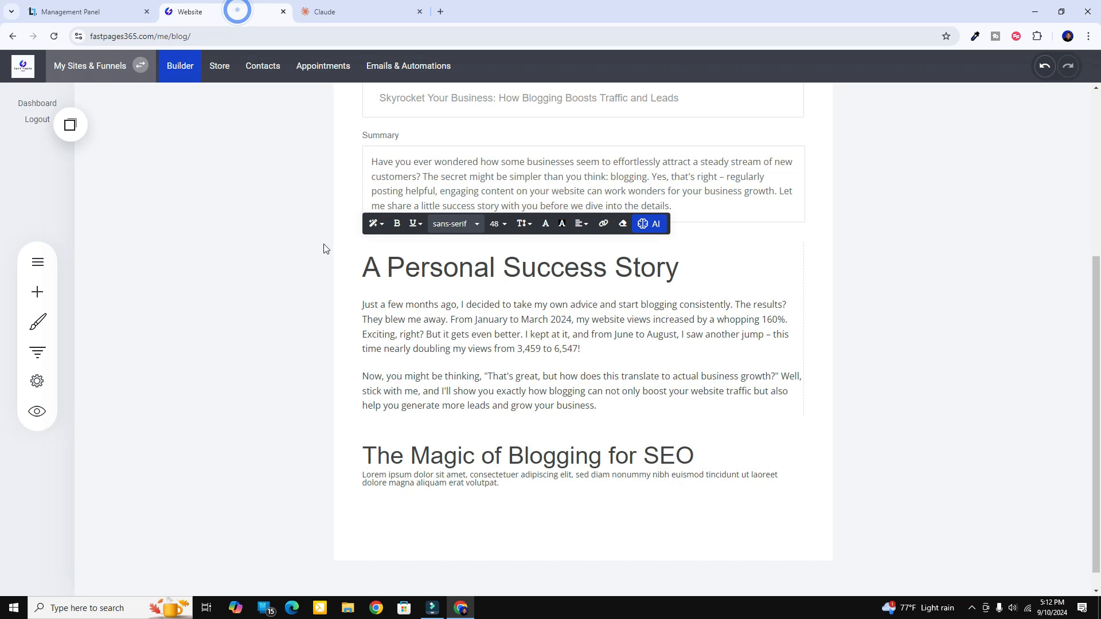
click(523, 475)
click(519, 481)
drag(519, 481, 360, 475)
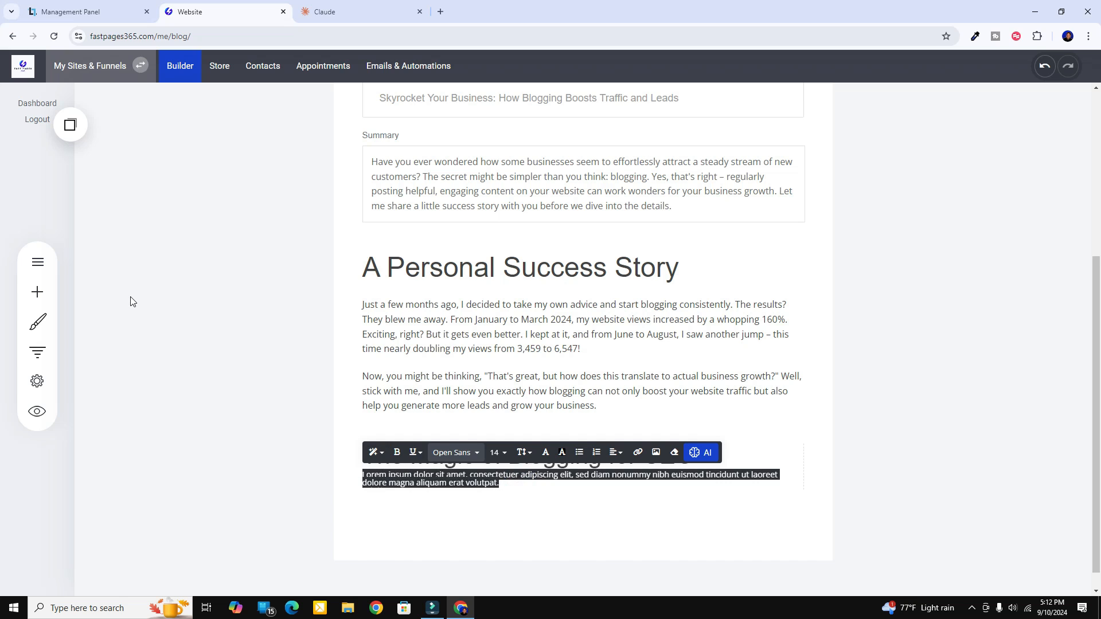
key(ctrl+v)
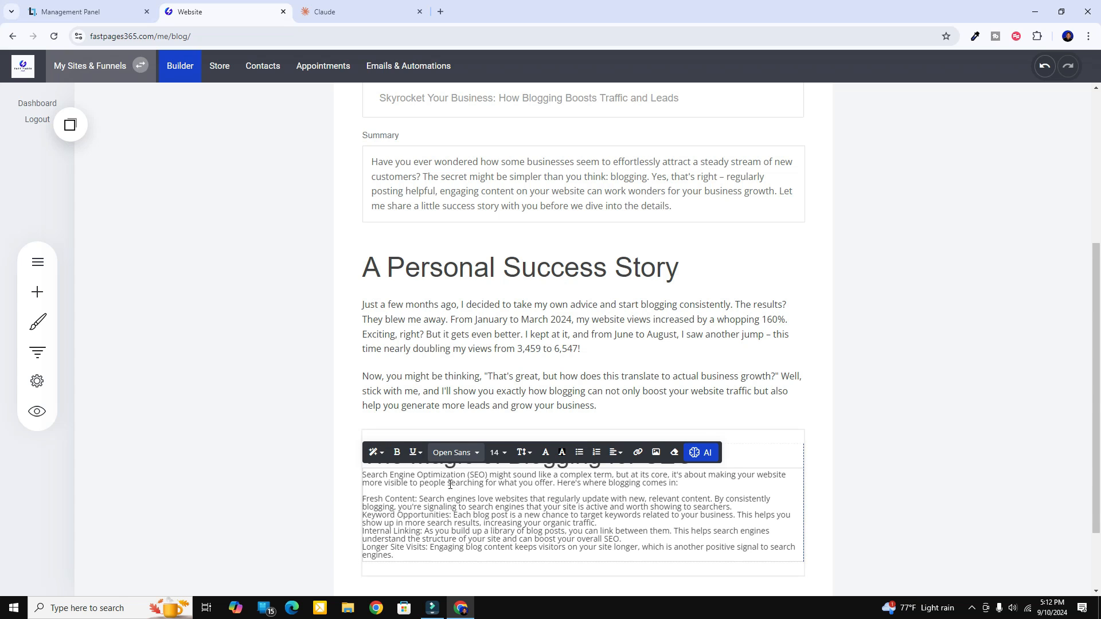
Set the font size of all the SEO section's body text to 16
drag(406, 557, 348, 483)
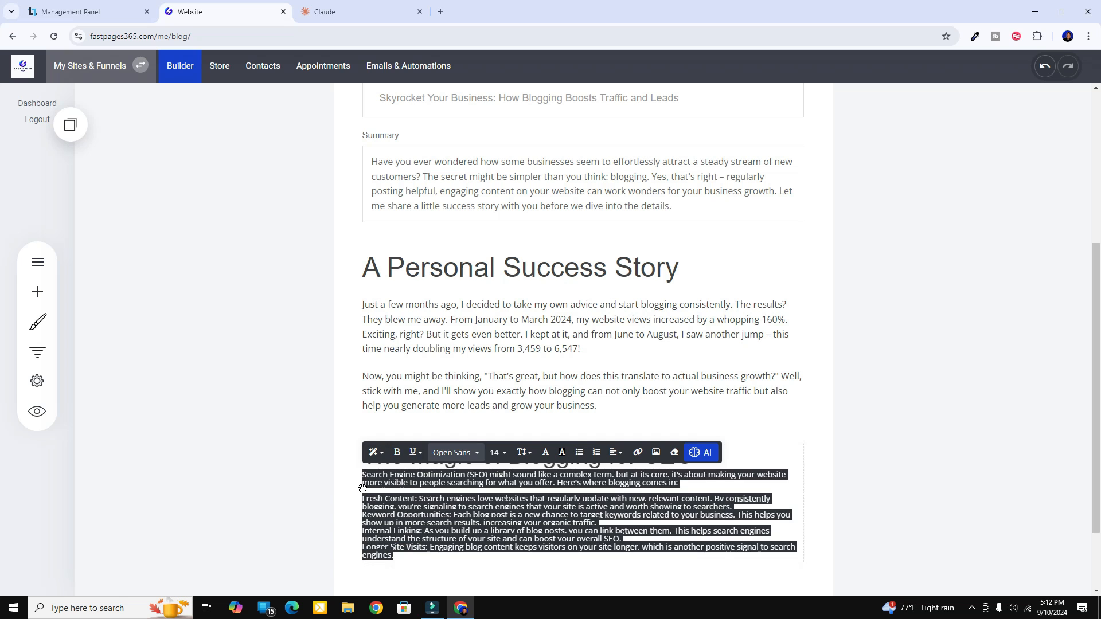
click(495, 452)
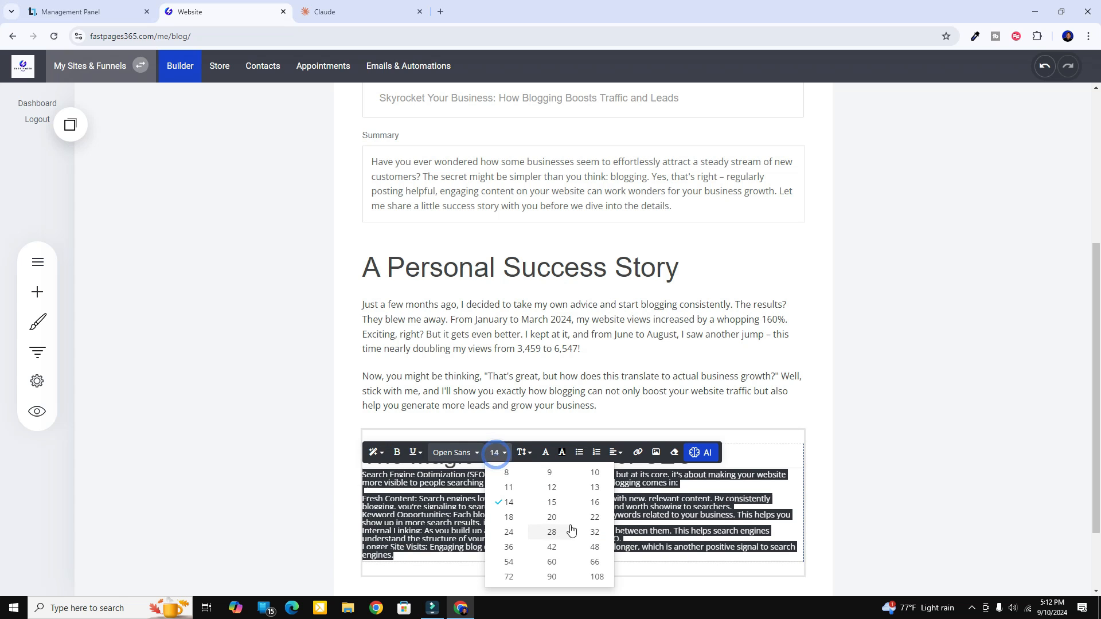
click(595, 503)
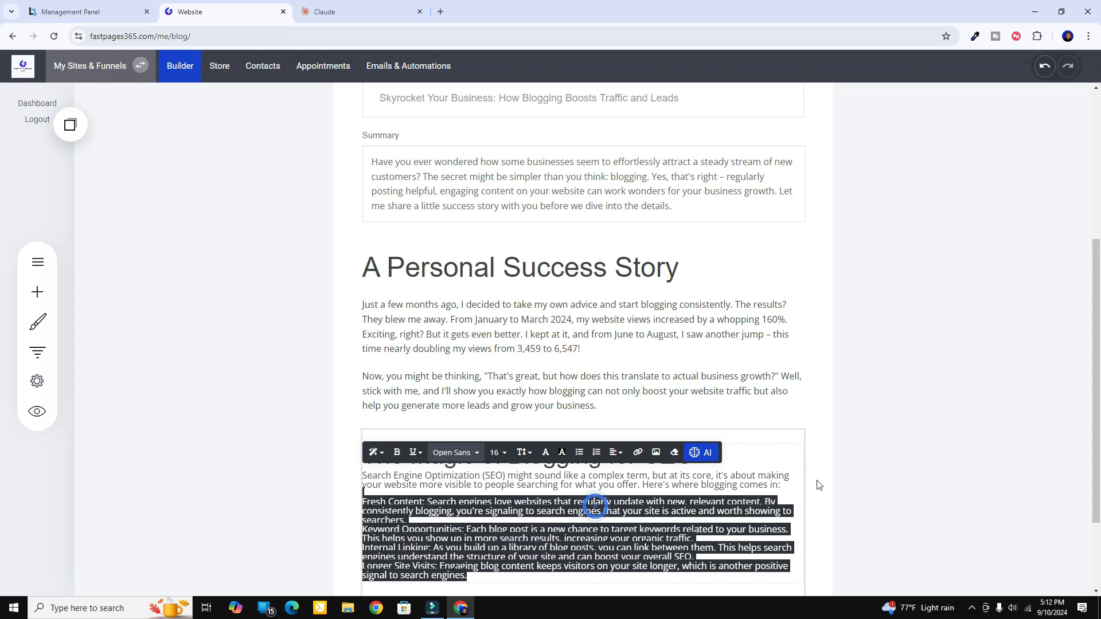
click(870, 468)
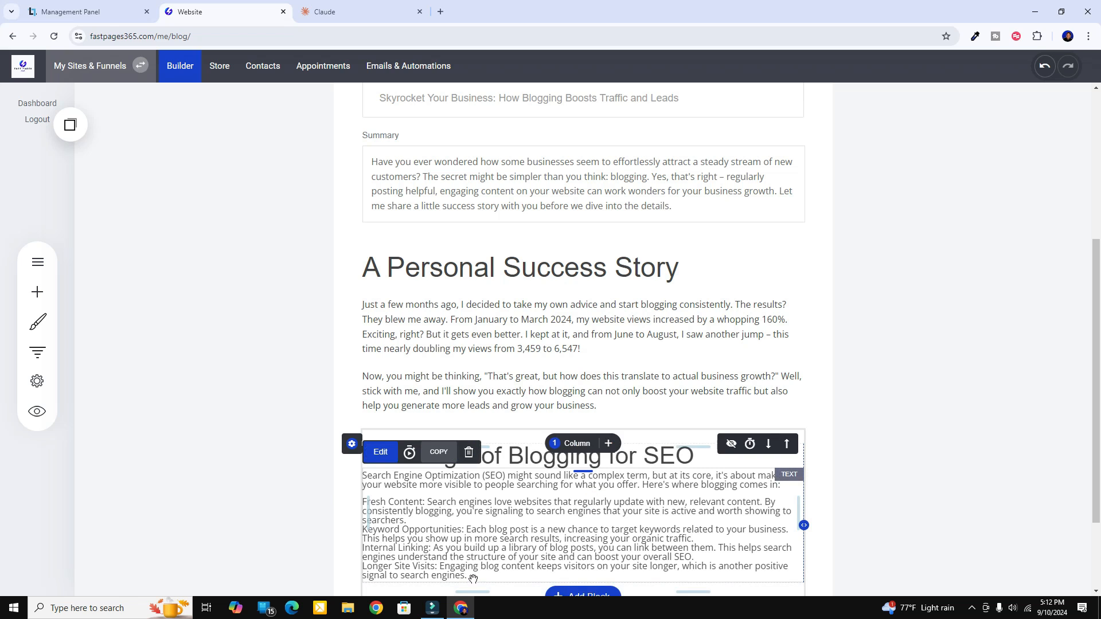
Set the SEO section body text's line height to 1.6 and add a little space between it and the heading above
click(473, 578)
drag(473, 578, 361, 483)
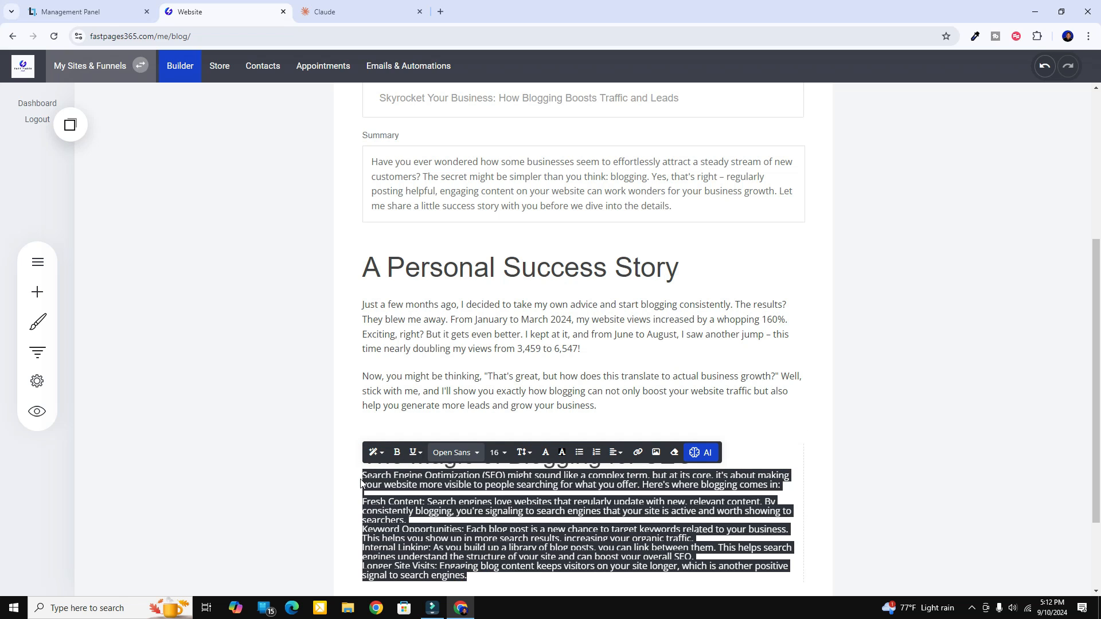
click(524, 453)
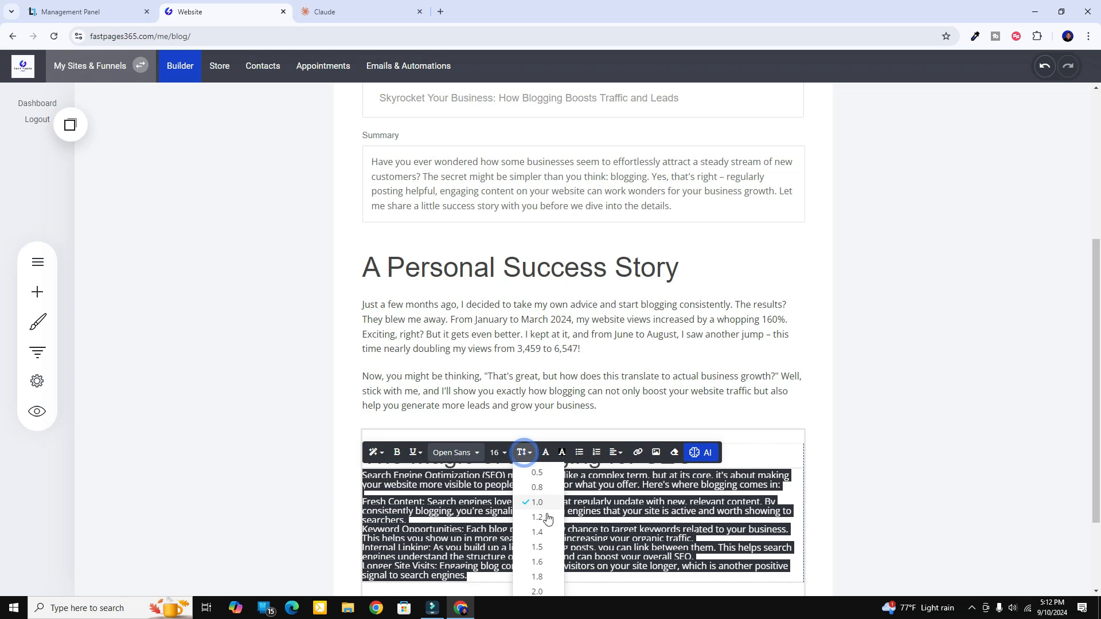
click(538, 563)
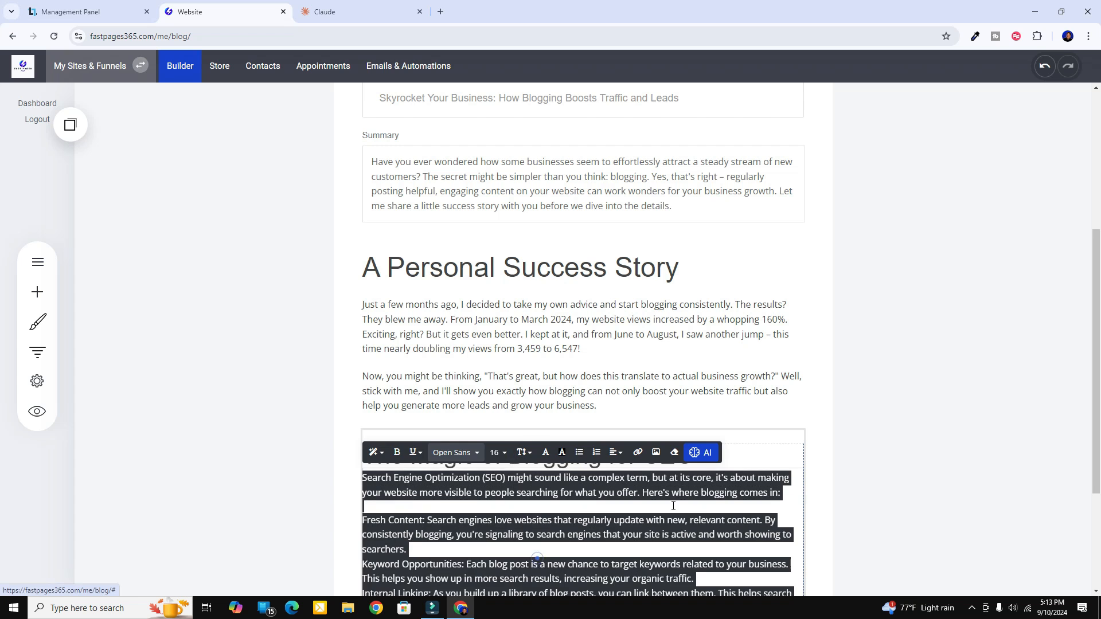
click(897, 432)
scroll(899, 438, down, 3)
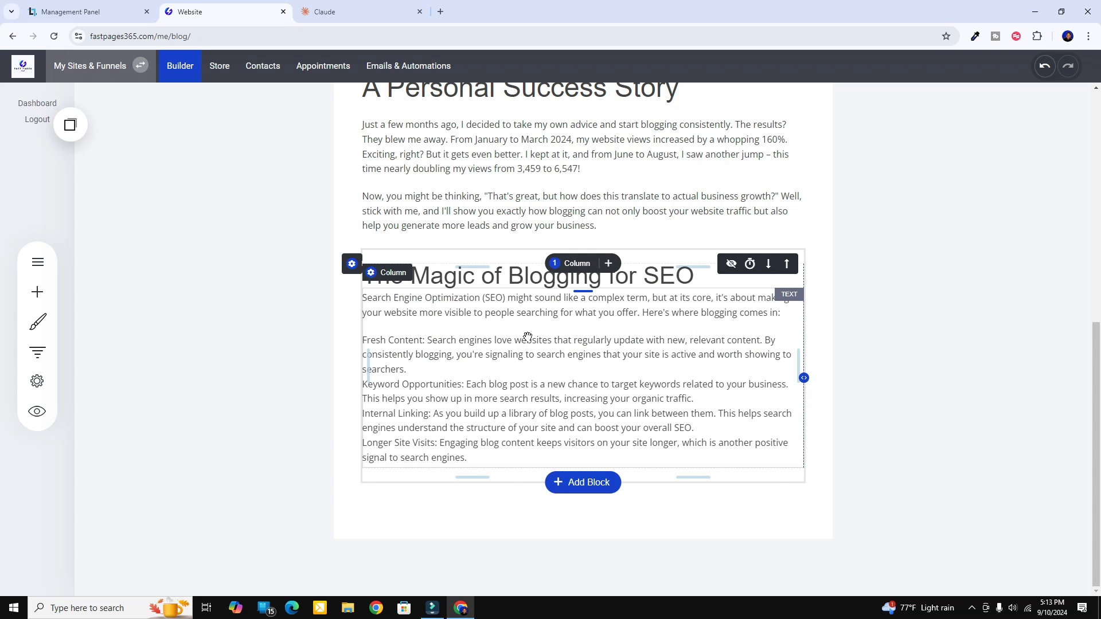
drag(587, 290, 582, 301)
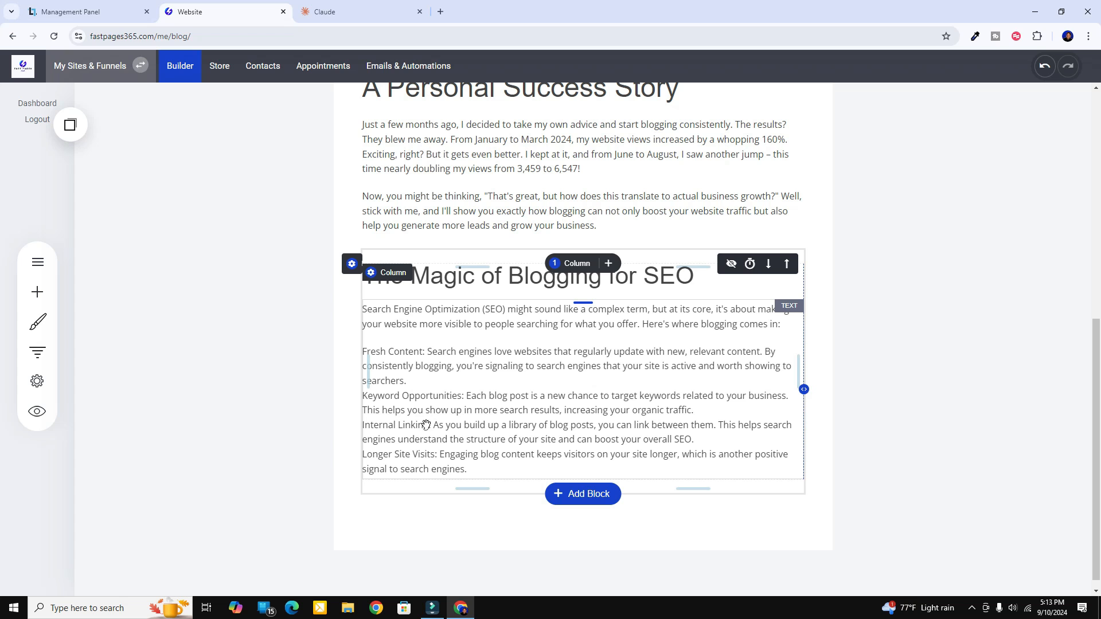
Check the list formatting in Claude's article, then make the "Fresh Content" point a numbered list item with a bold label
click(356, 15)
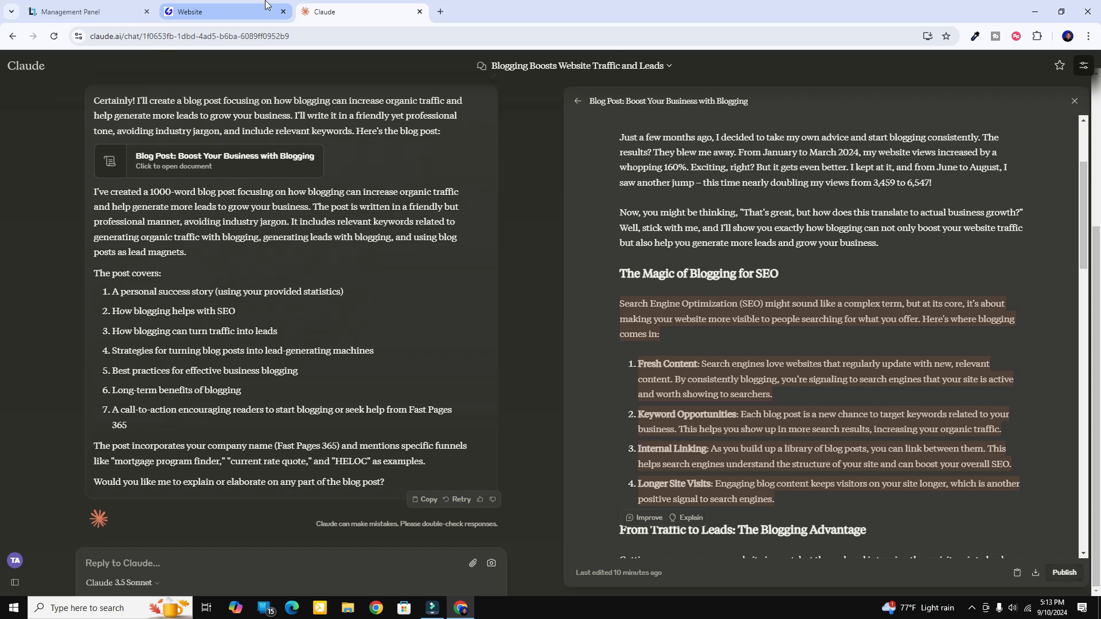
click(229, 12)
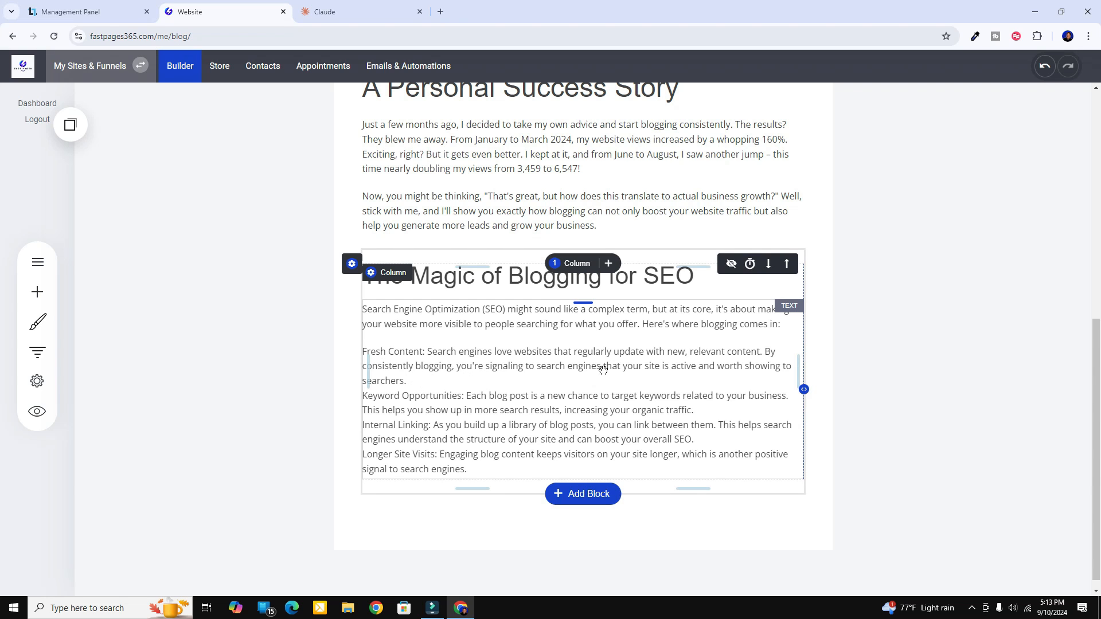
click(391, 352)
click(361, 354)
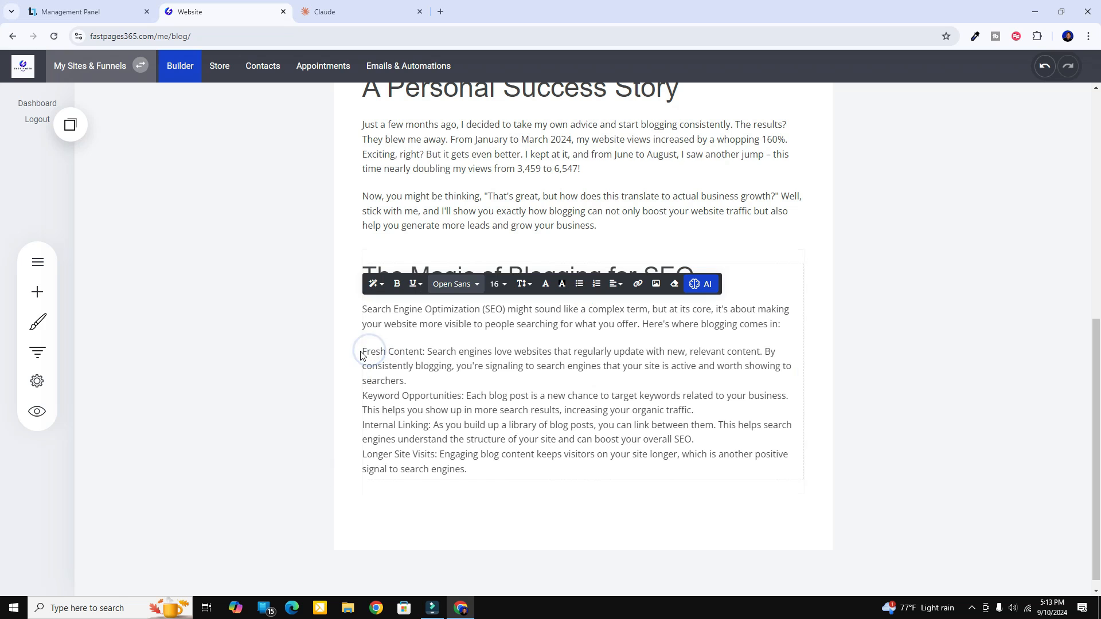
click(363, 351)
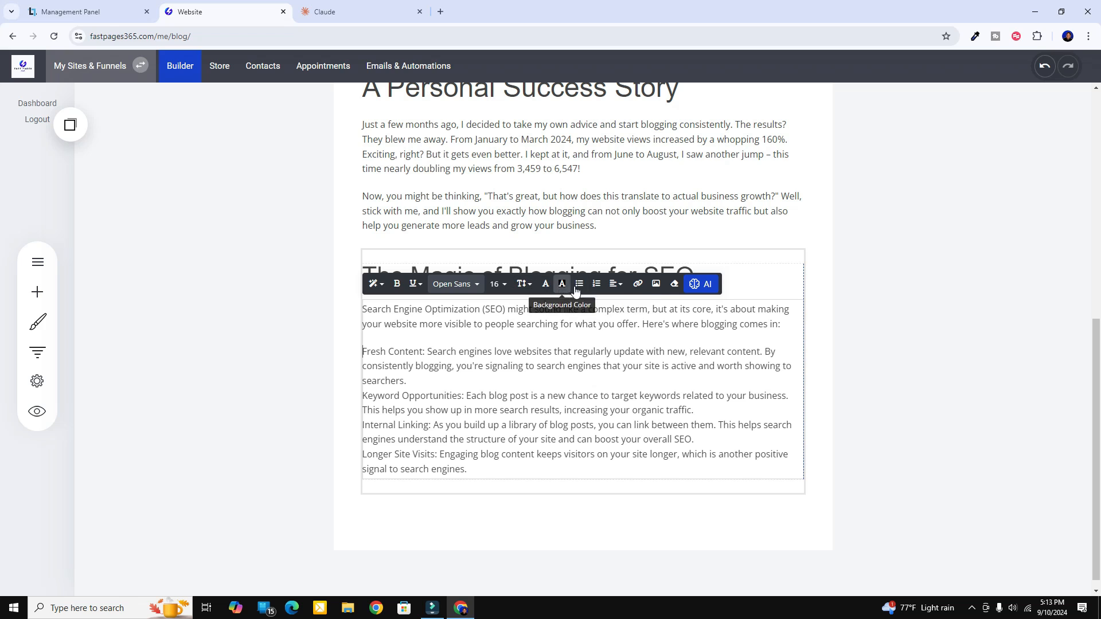
click(596, 285)
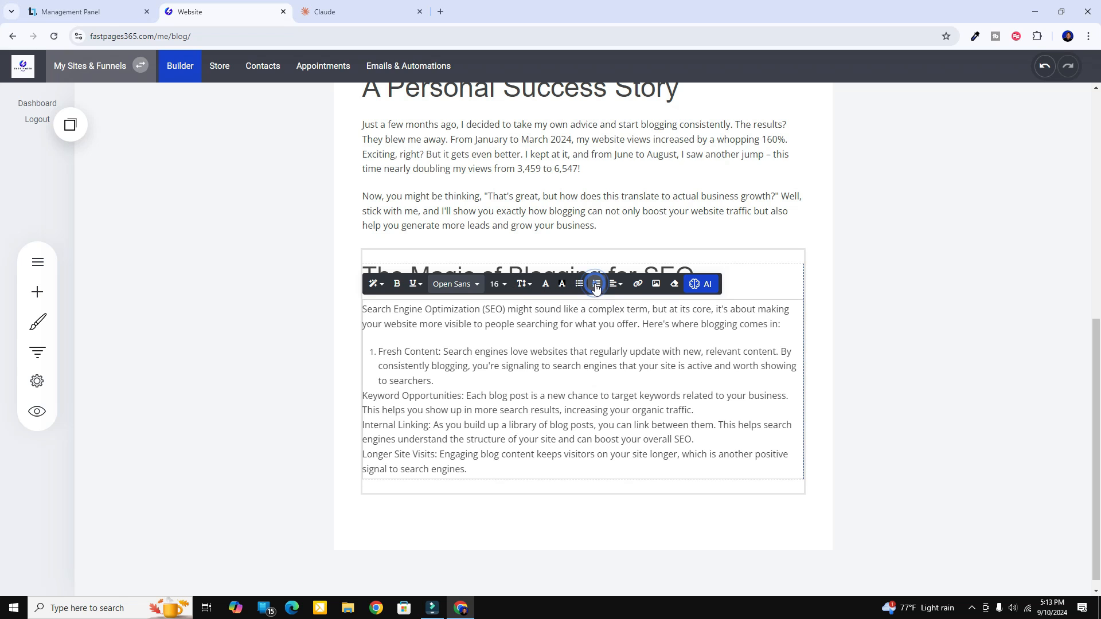
drag(439, 353, 381, 345)
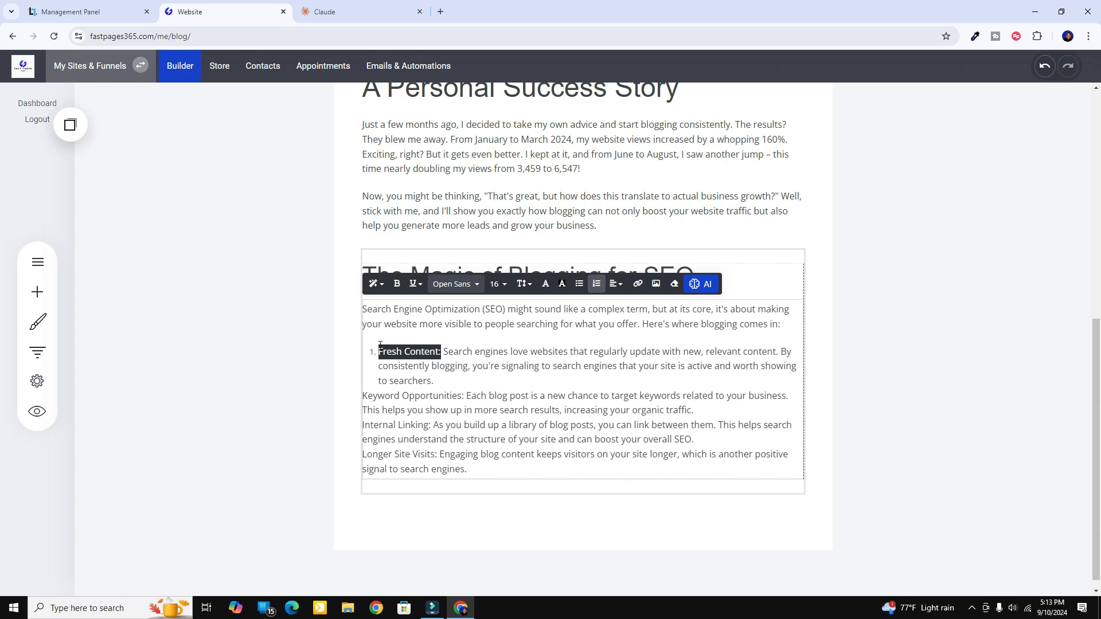
click(397, 284)
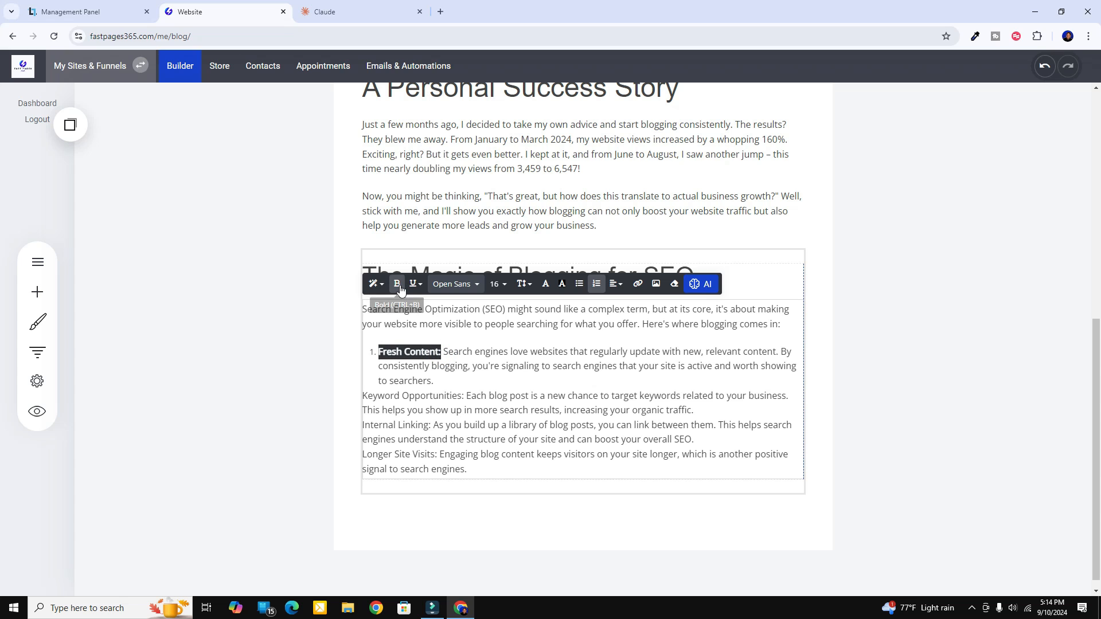
Number the "Keyword Opportunities" paragraph as the second list item and make its label bold
click(364, 397)
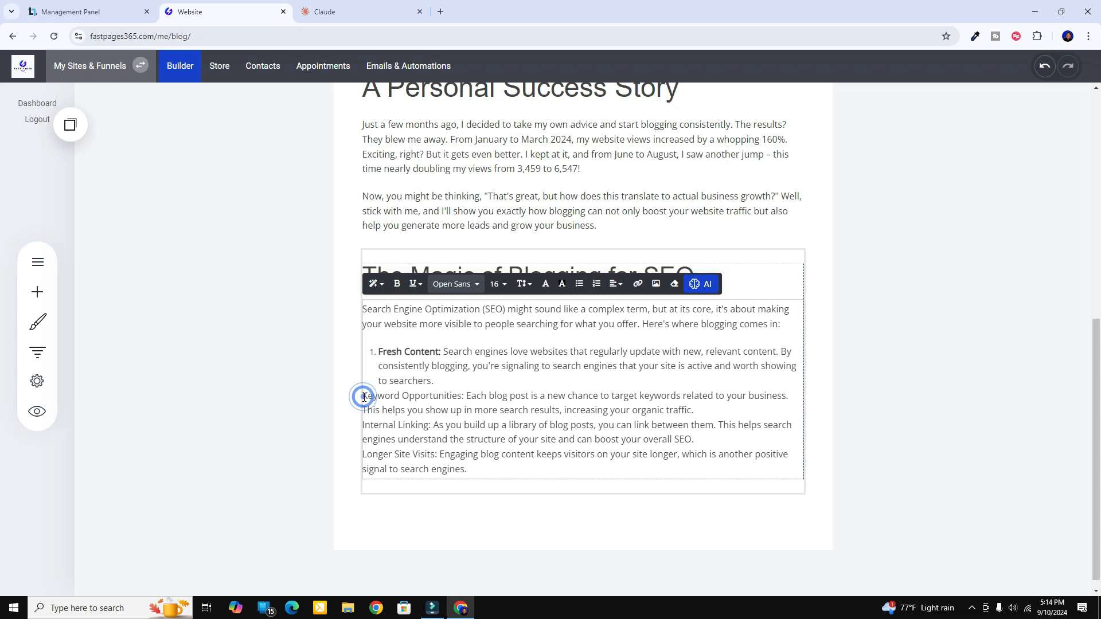
click(597, 285)
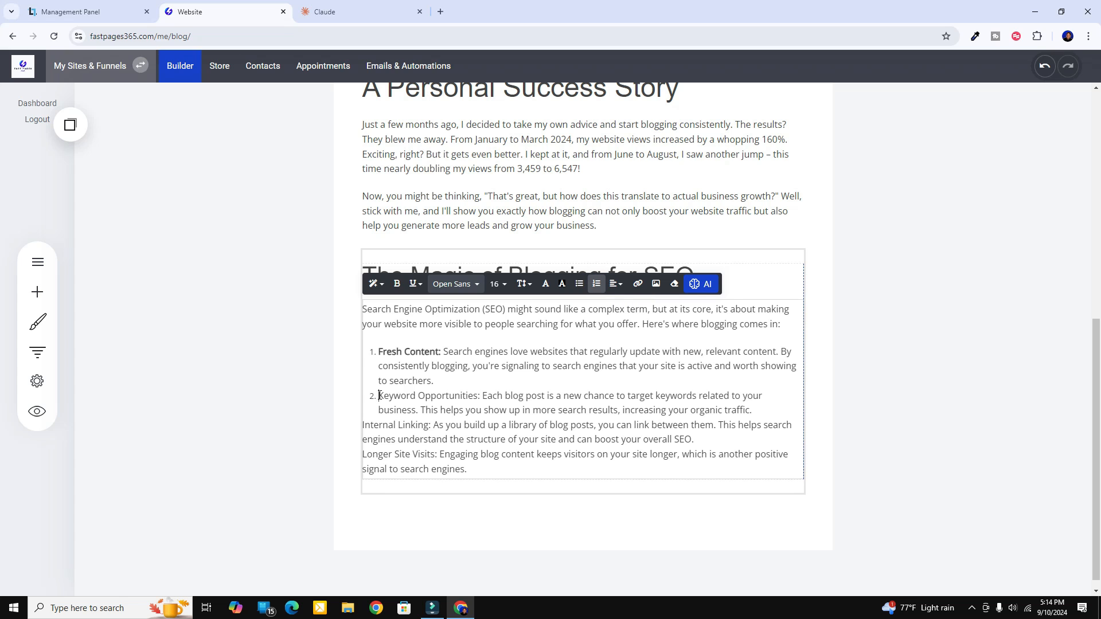
mouse_move(380, 395)
mouse_down()
mouse_move(482, 397)
mouse_move(379, 396)
mouse_move(380, 411)
mouse_move(375, 401)
mouse_up()
click(480, 396)
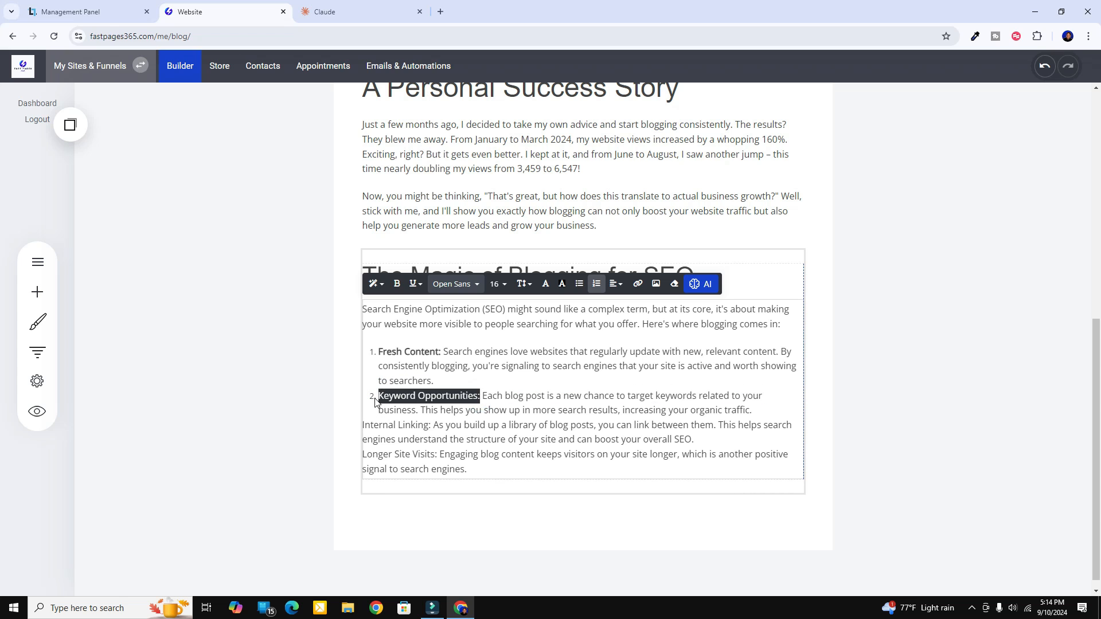
click(397, 283)
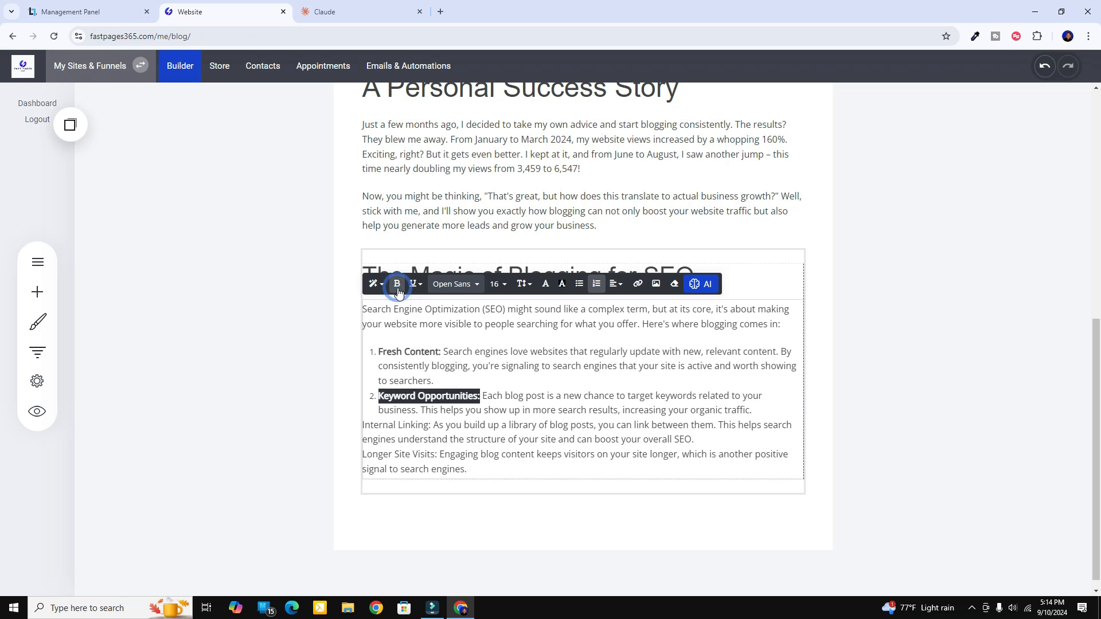
Turn the "Internal Linking" and "Longer Site Visits" paragraphs into the third and fourth numbered list items
click(363, 425)
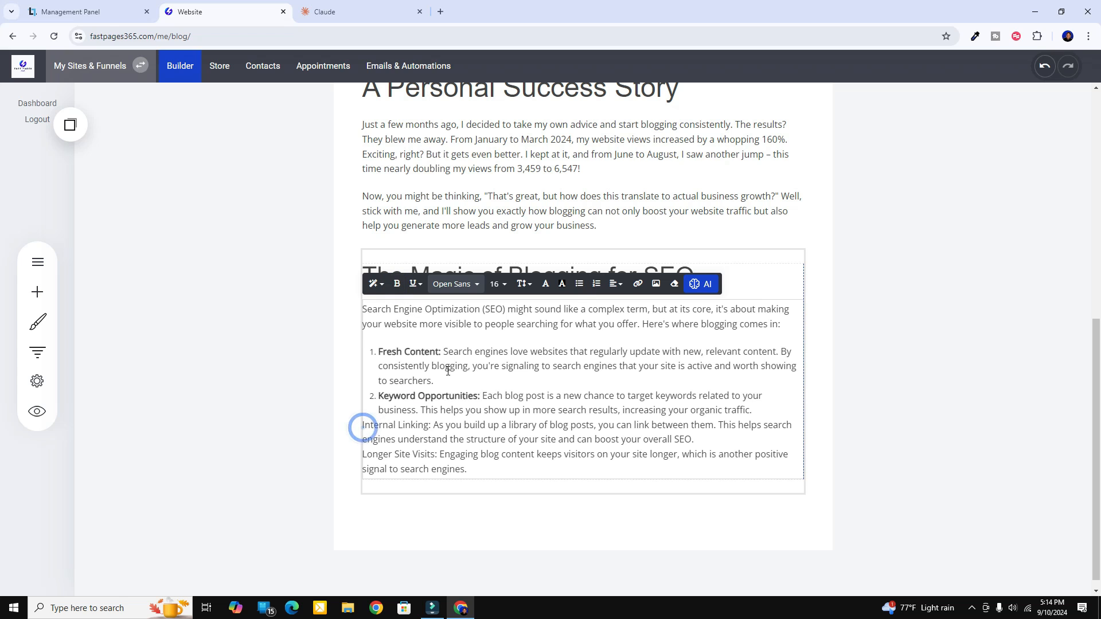
click(598, 287)
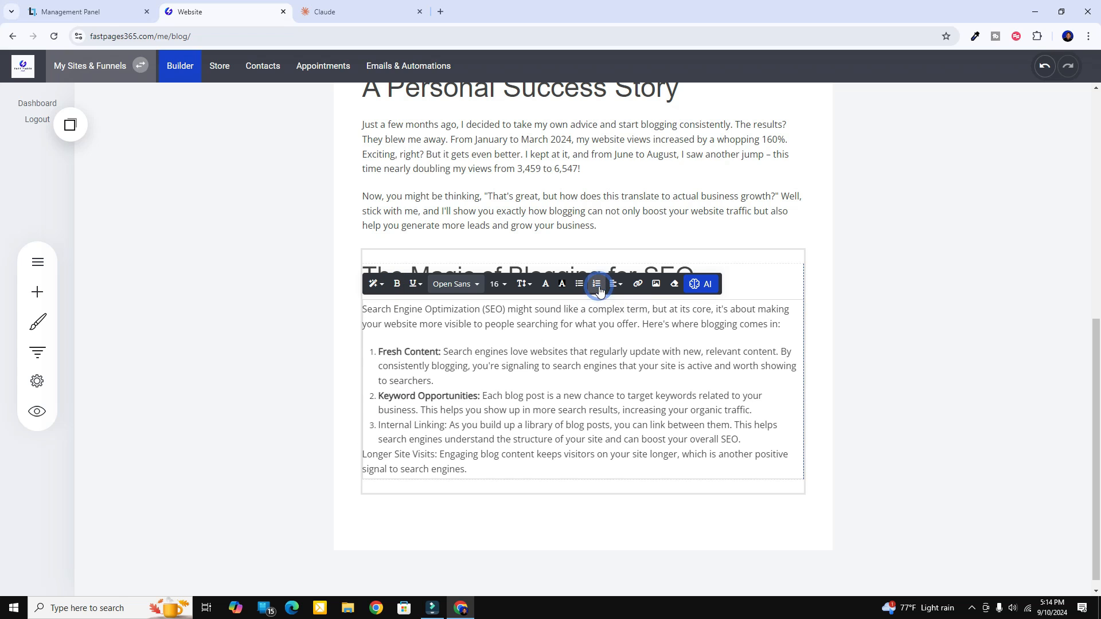
click(362, 454)
click(596, 284)
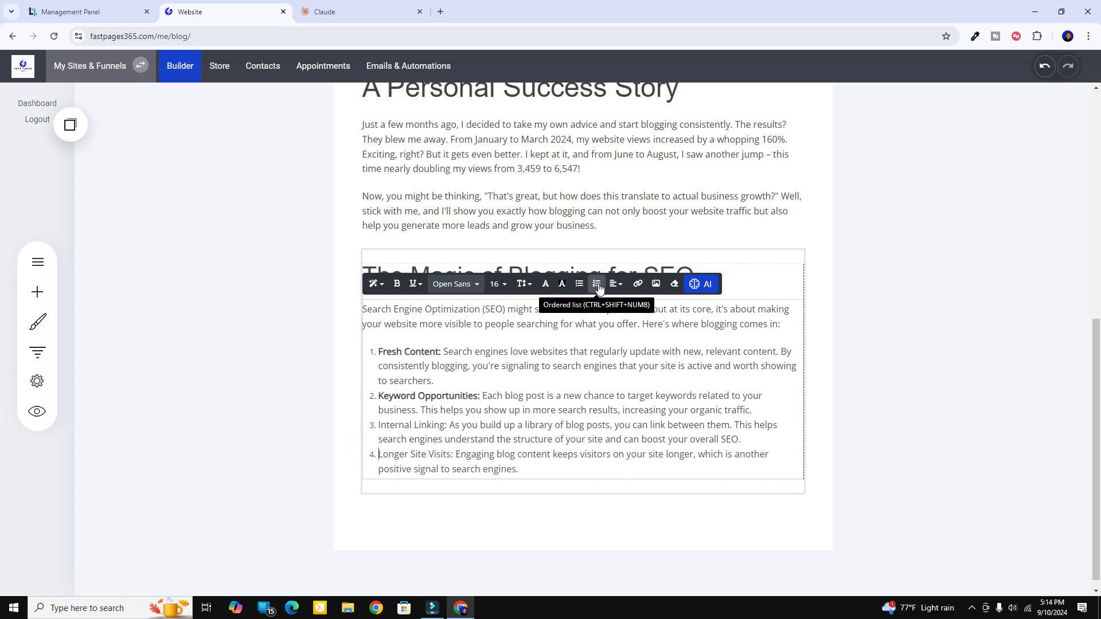
Make the "Internal Linking:" and "Longer Site Visits:" labels bold
drag(447, 427, 383, 422)
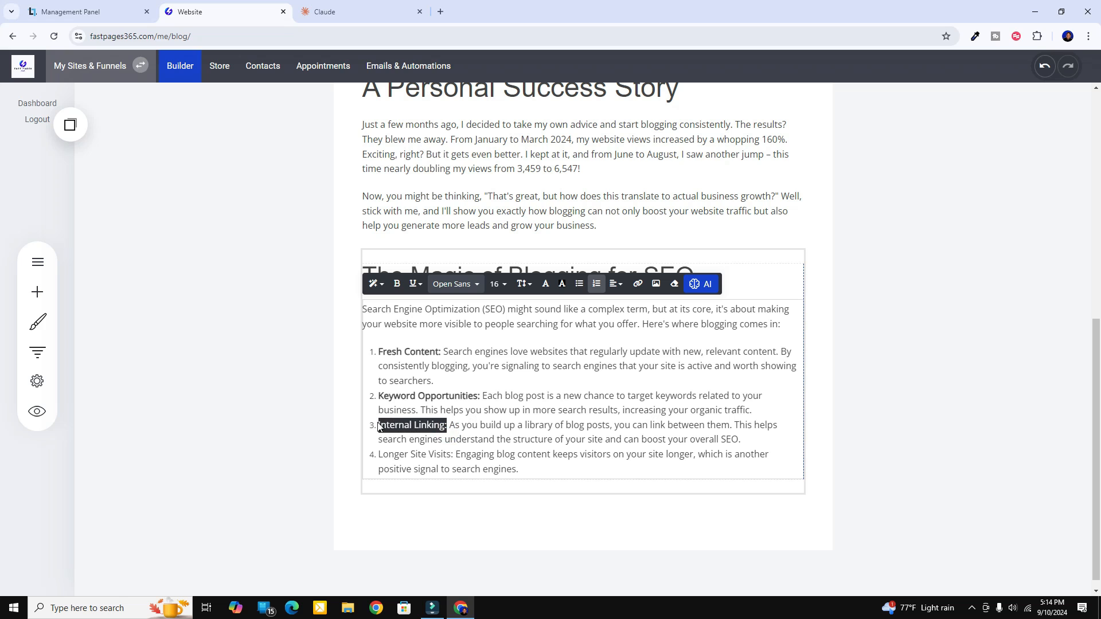
click(397, 284)
click(453, 456)
drag(453, 455, 378, 454)
click(398, 285)
click(441, 384)
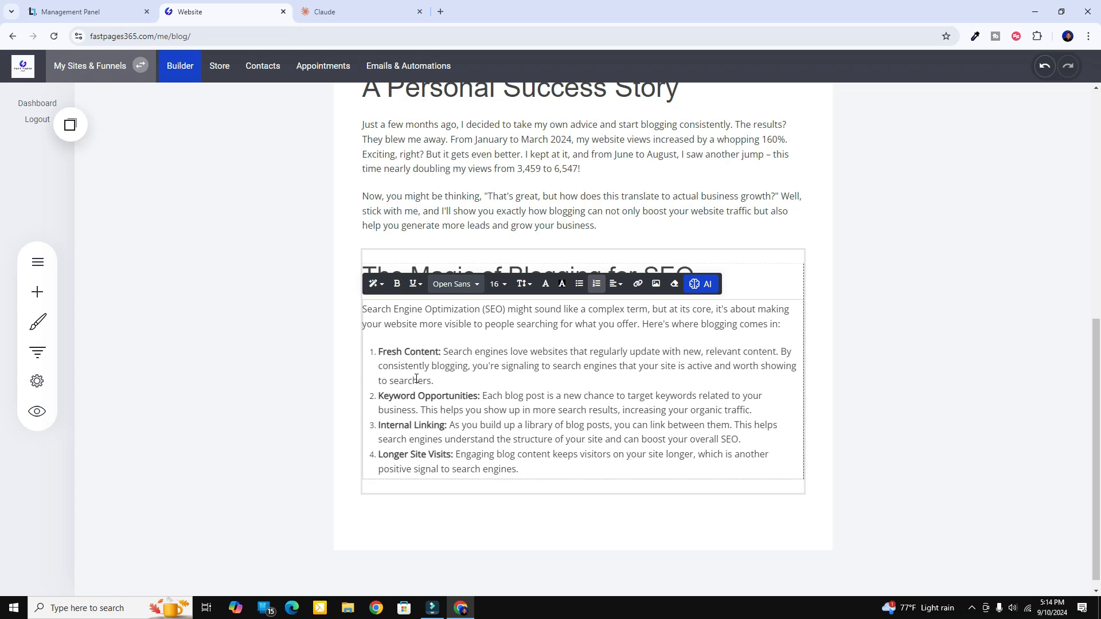
Compare the numbered list with Claude's article and try a line height of 2.0 on its four points
click(353, 9)
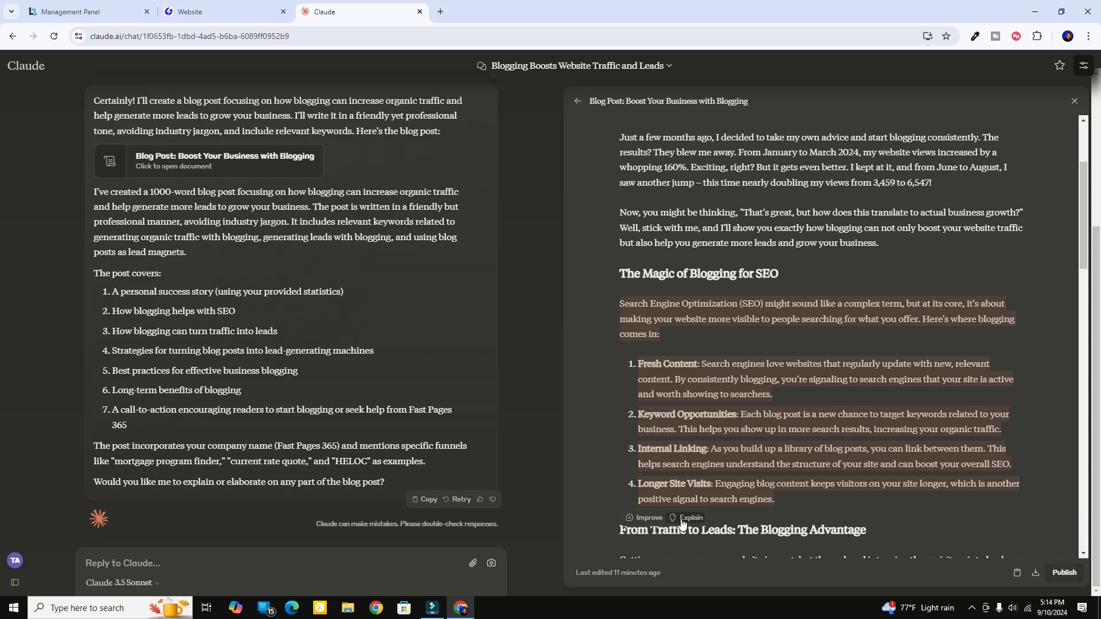
click(228, 16)
drag(529, 471, 382, 352)
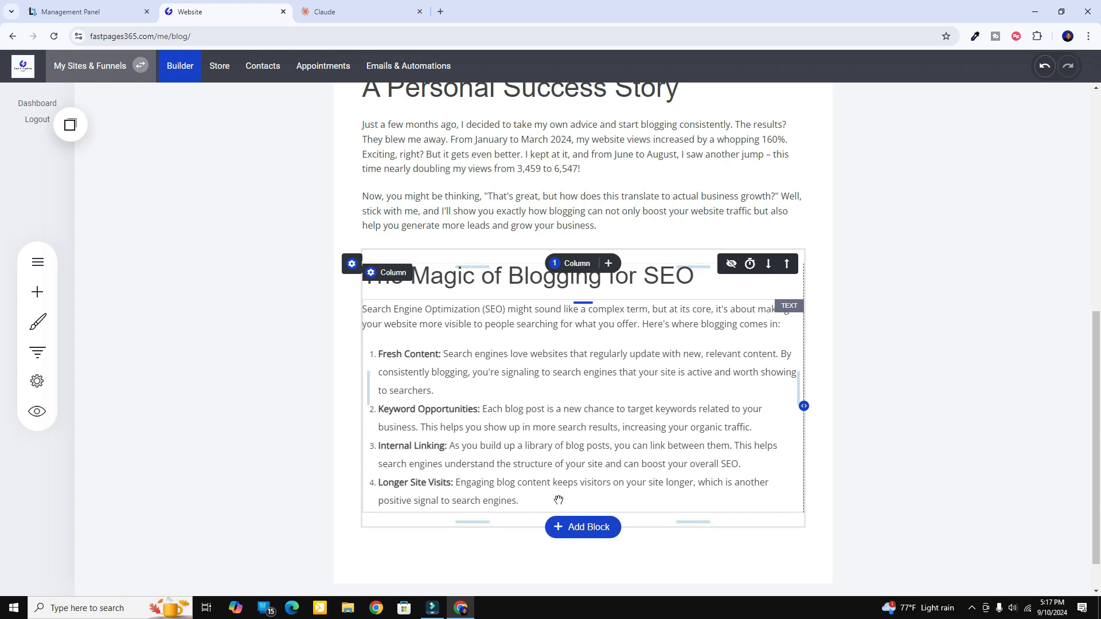
click(549, 506)
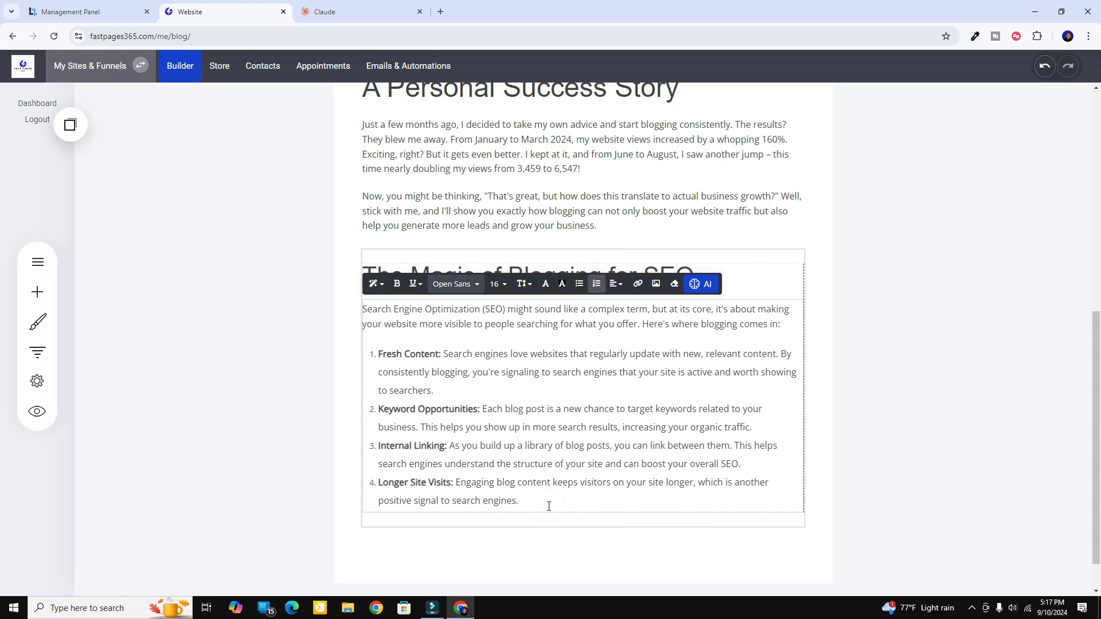
drag(543, 502, 374, 359)
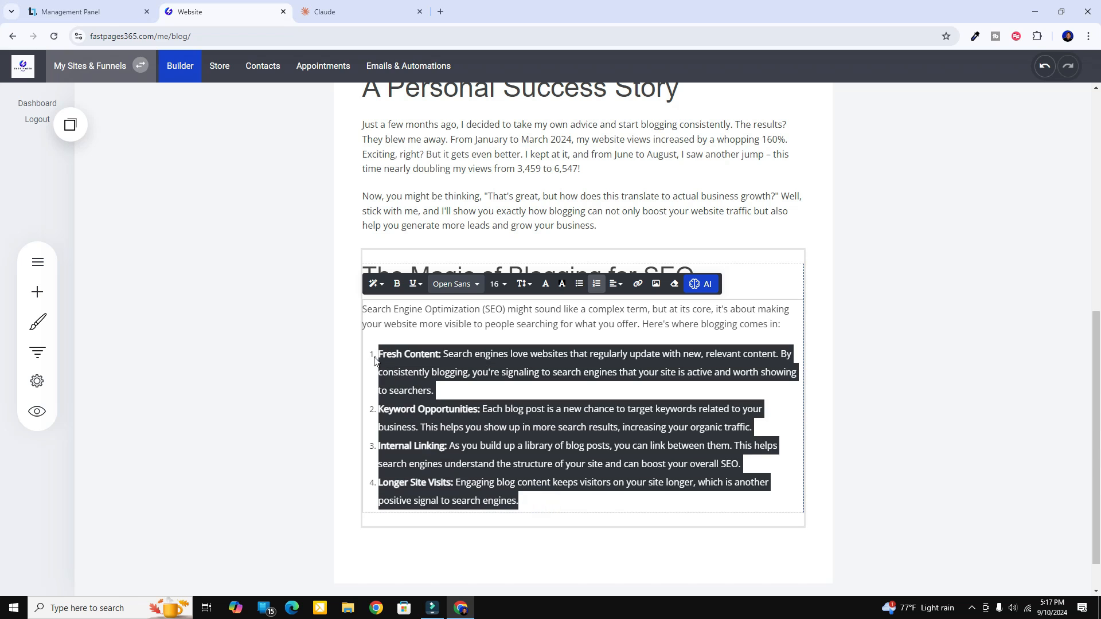
click(524, 284)
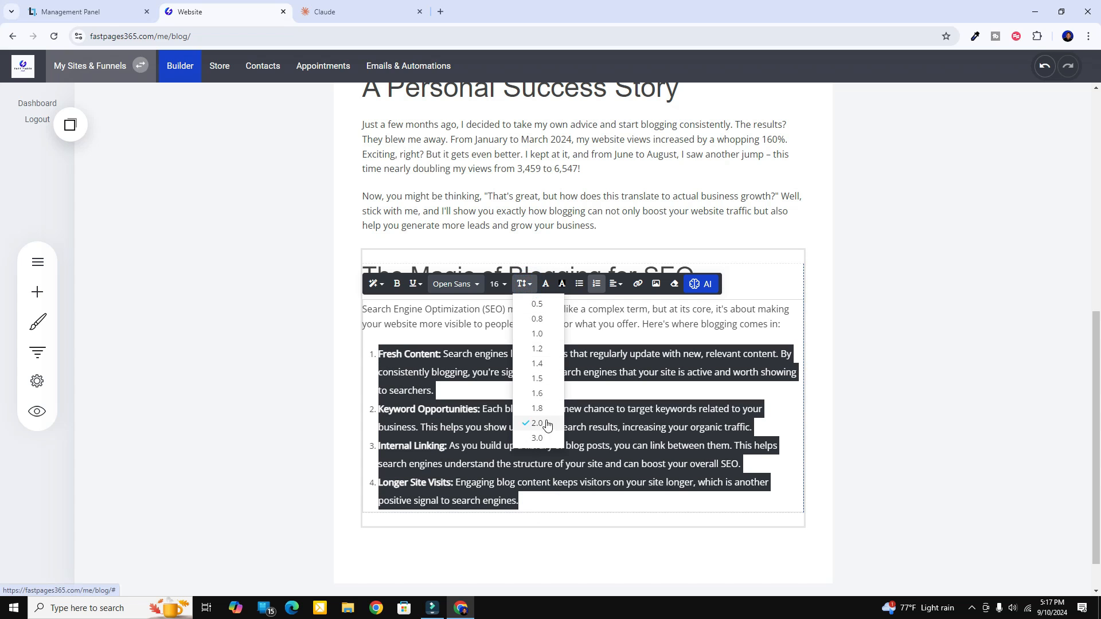
click(315, 405)
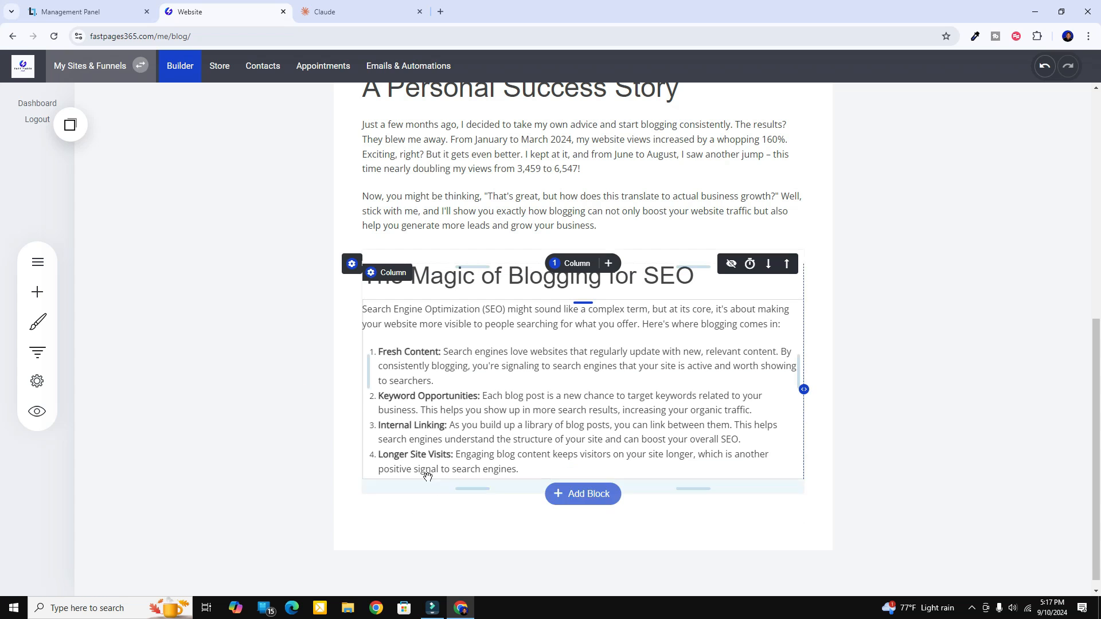
Set the line height of all four numbered points in the SEO section to 3.0
click(520, 470)
drag(519, 470, 378, 351)
click(519, 285)
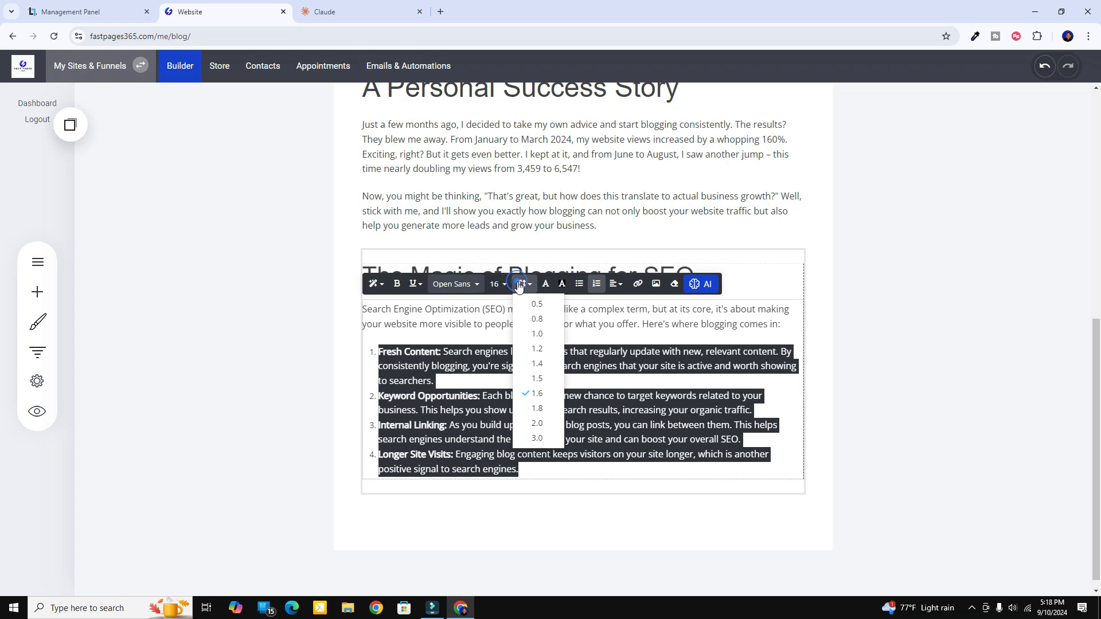
click(539, 439)
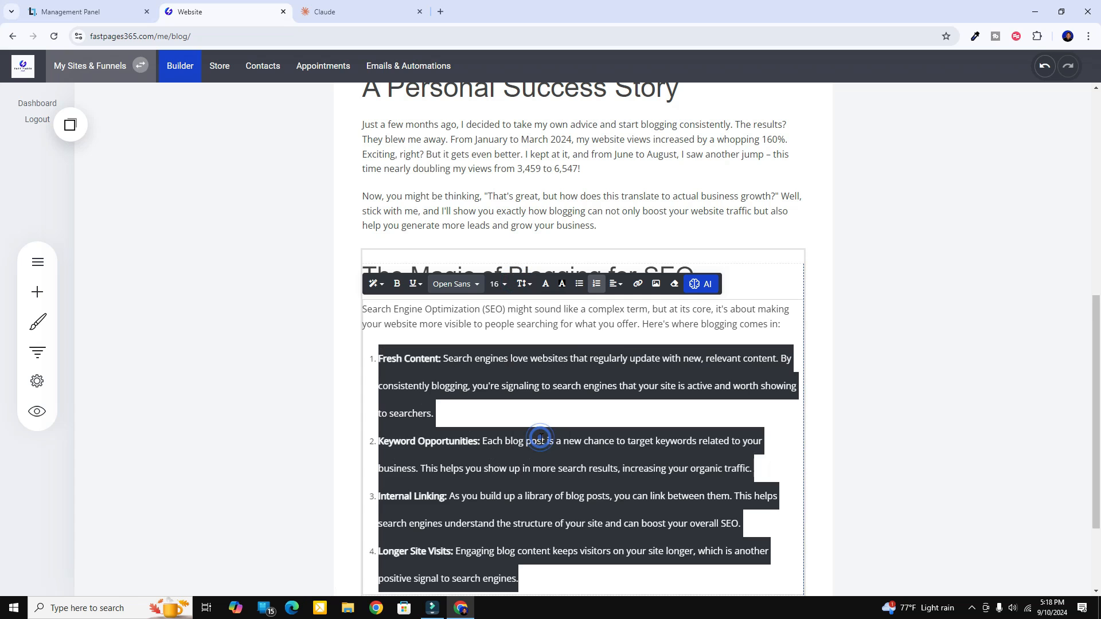
Set the line height of the "Fresh Content" and "Keyword Opportunities" points to 1.6
click(494, 414)
drag(458, 412, 378, 358)
click(528, 285)
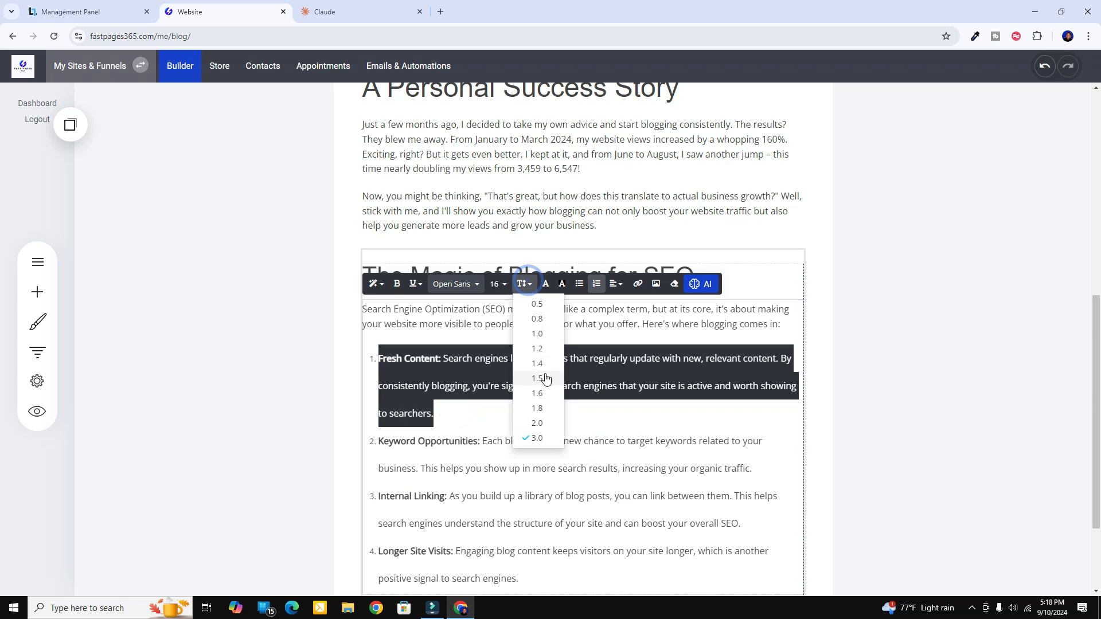
click(538, 391)
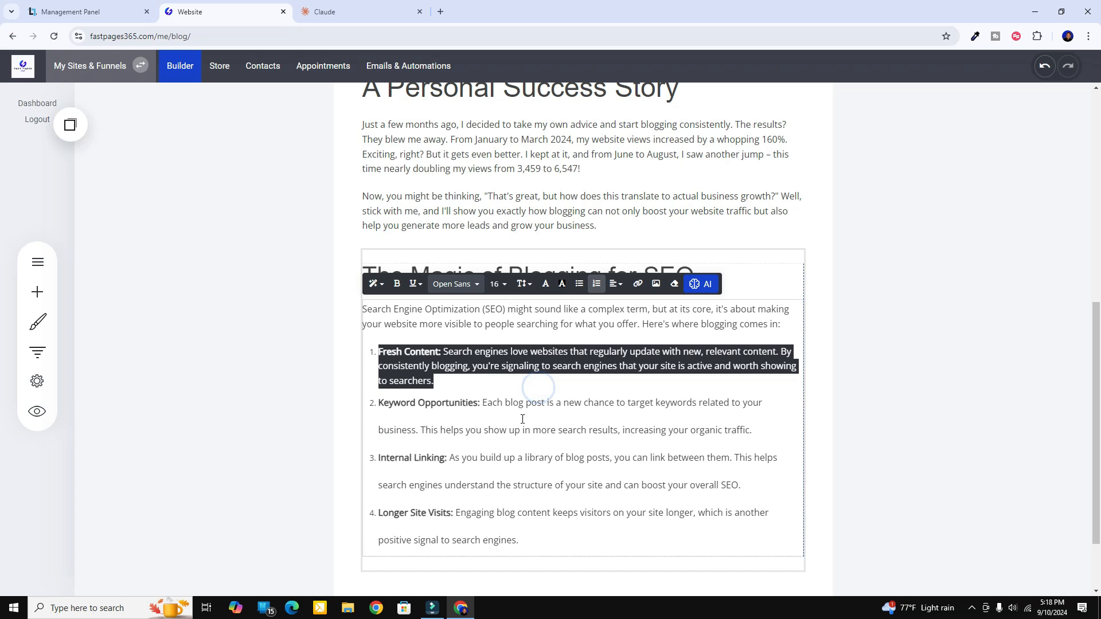
drag(765, 431, 378, 405)
click(521, 284)
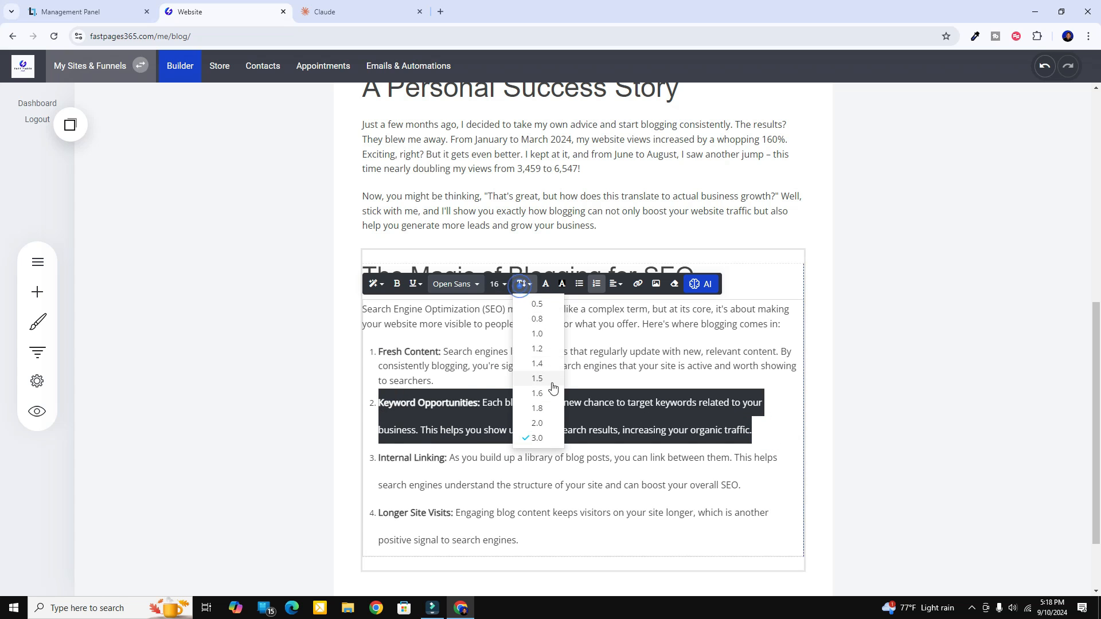
click(546, 384)
Set the line height of the "Internal Linking" and "Longer Site Visits" points to 1.6, and finish editing the text
drag(780, 430, 378, 435)
drag(742, 457, 378, 433)
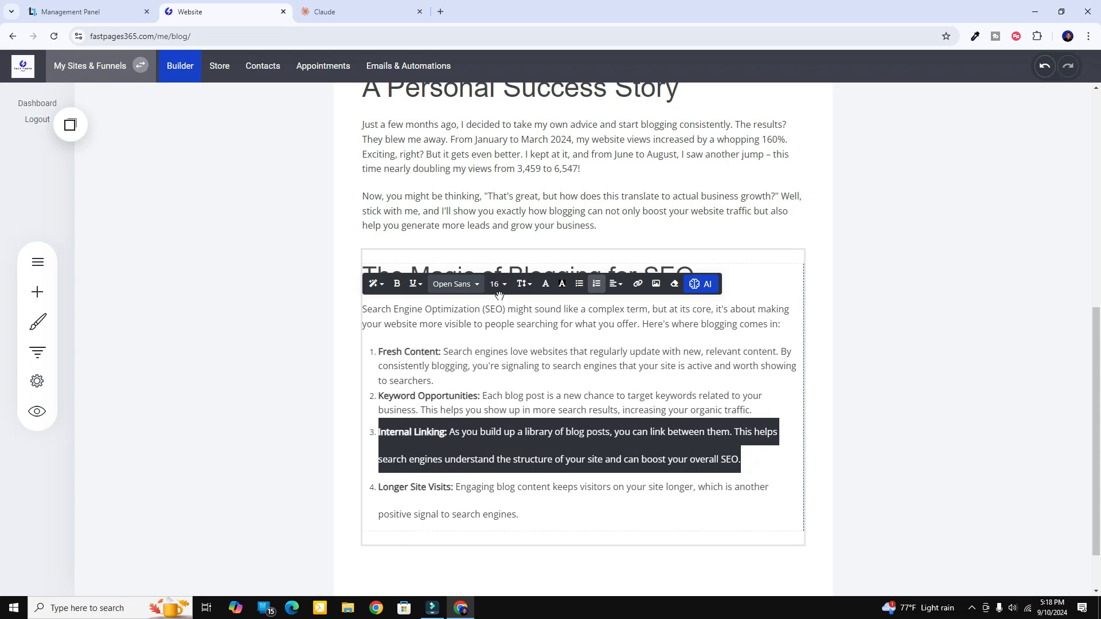
click(521, 284)
click(538, 392)
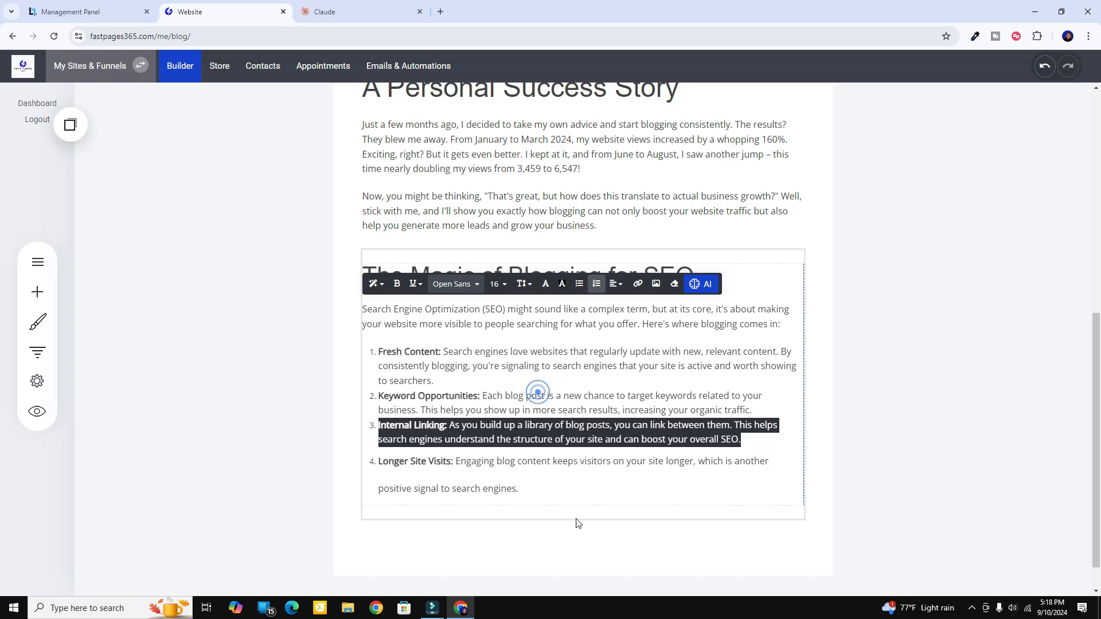
drag(519, 488, 379, 463)
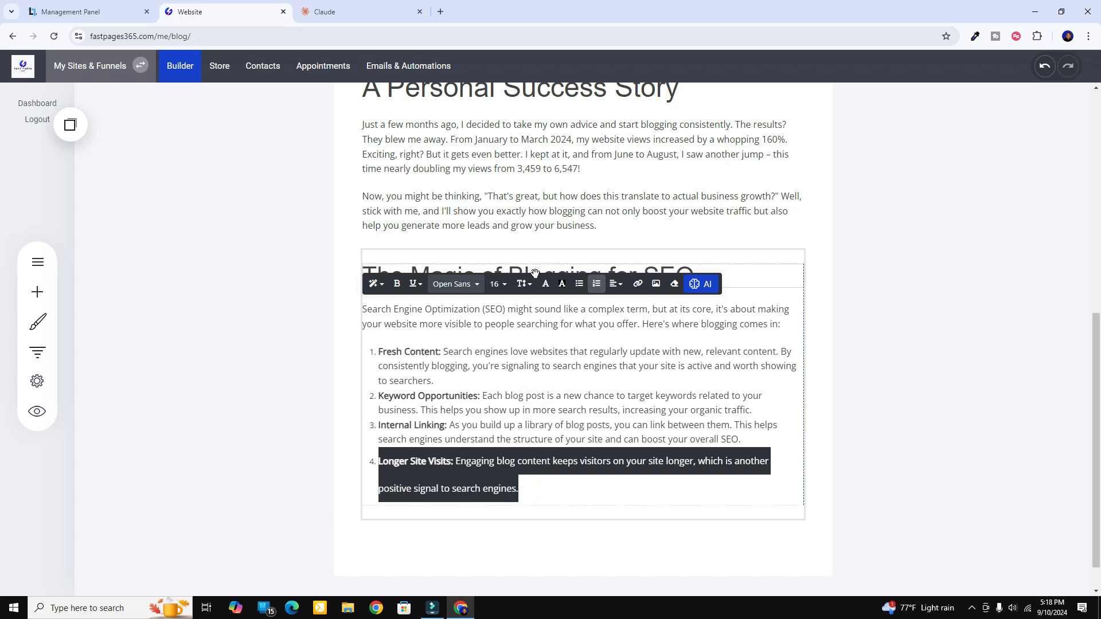
click(522, 284)
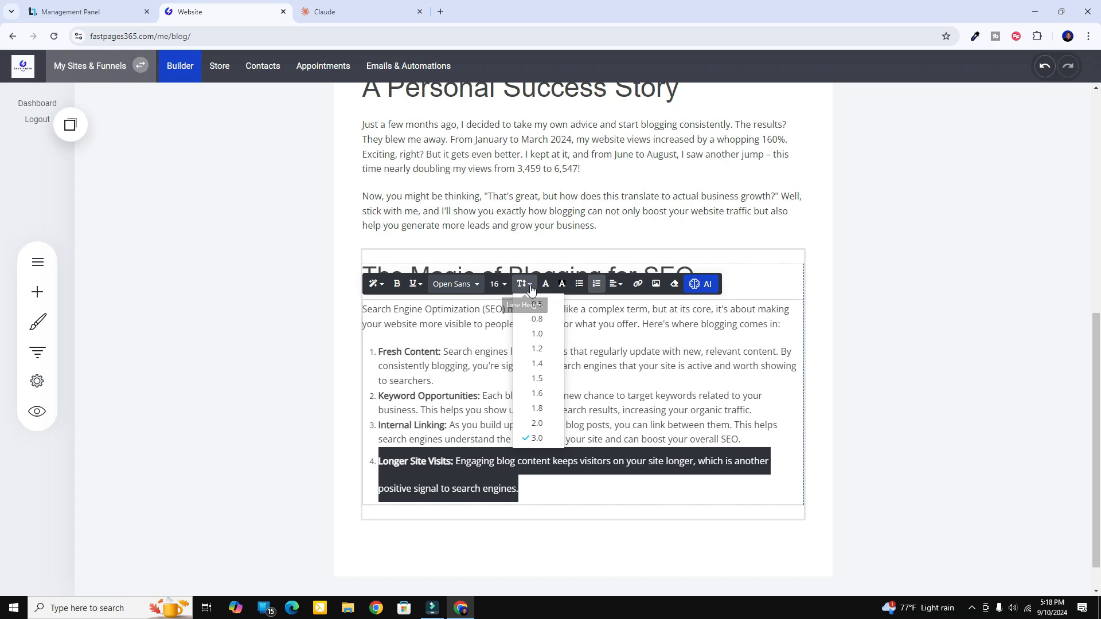
click(532, 392)
click(751, 377)
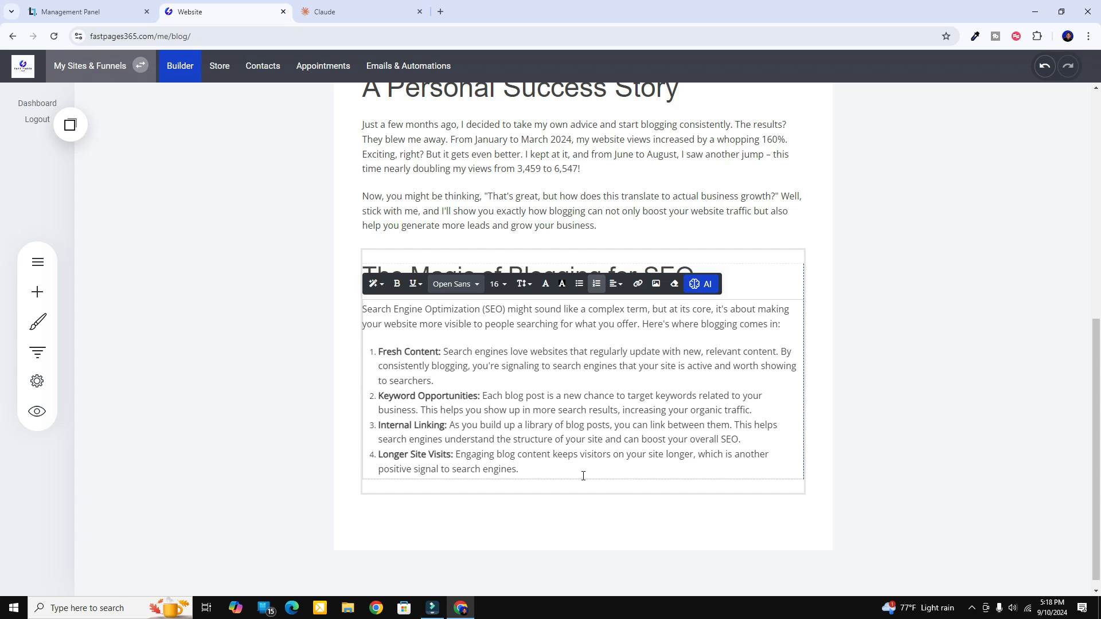
click(916, 329)
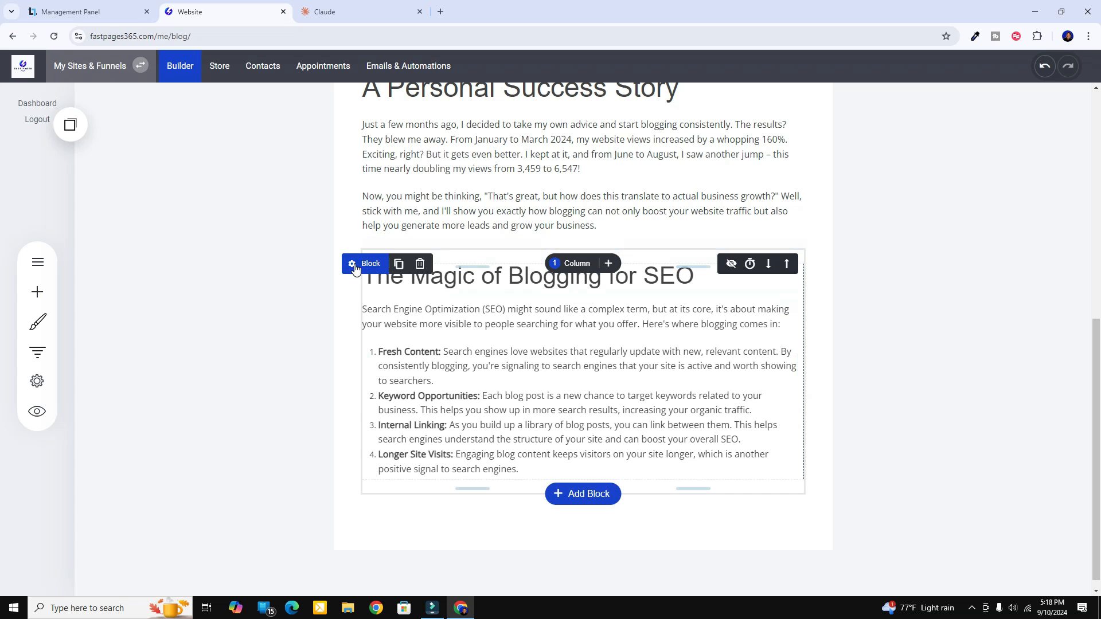
Copy the "The Magic of Blogging for SEO" block and save it as a reusable element named "Blog Post H2"
click(399, 265)
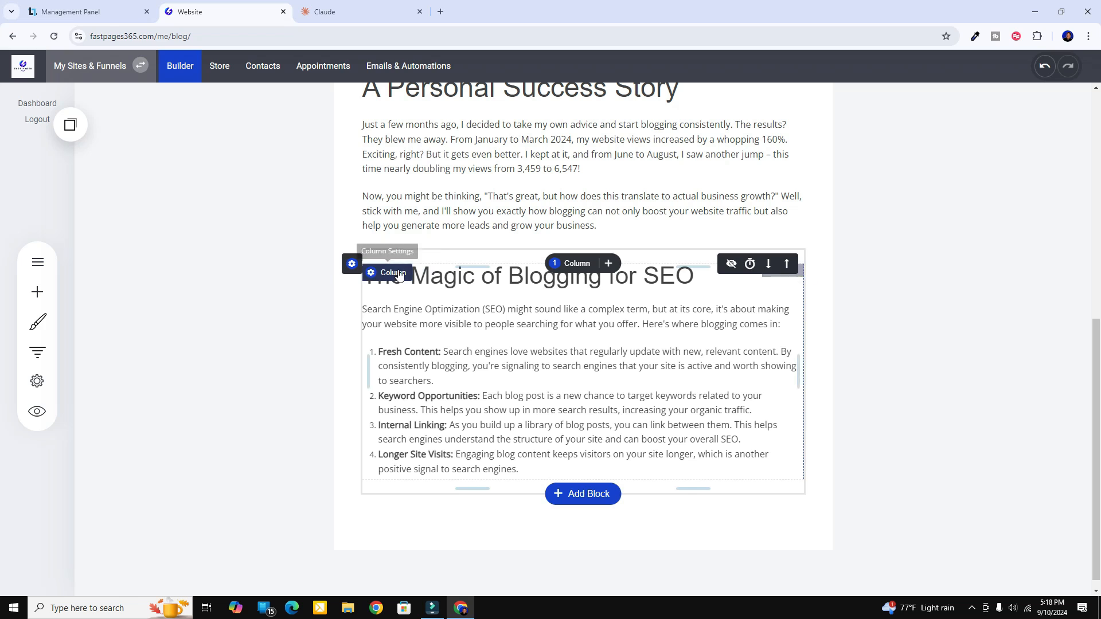
mouse_move(398, 262)
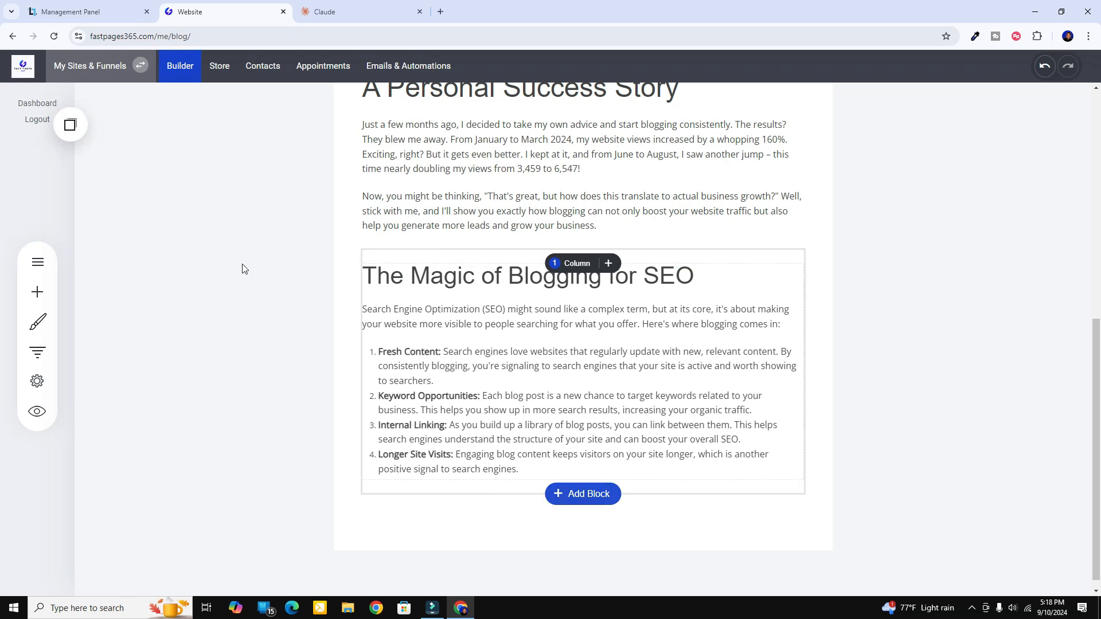
click(72, 128)
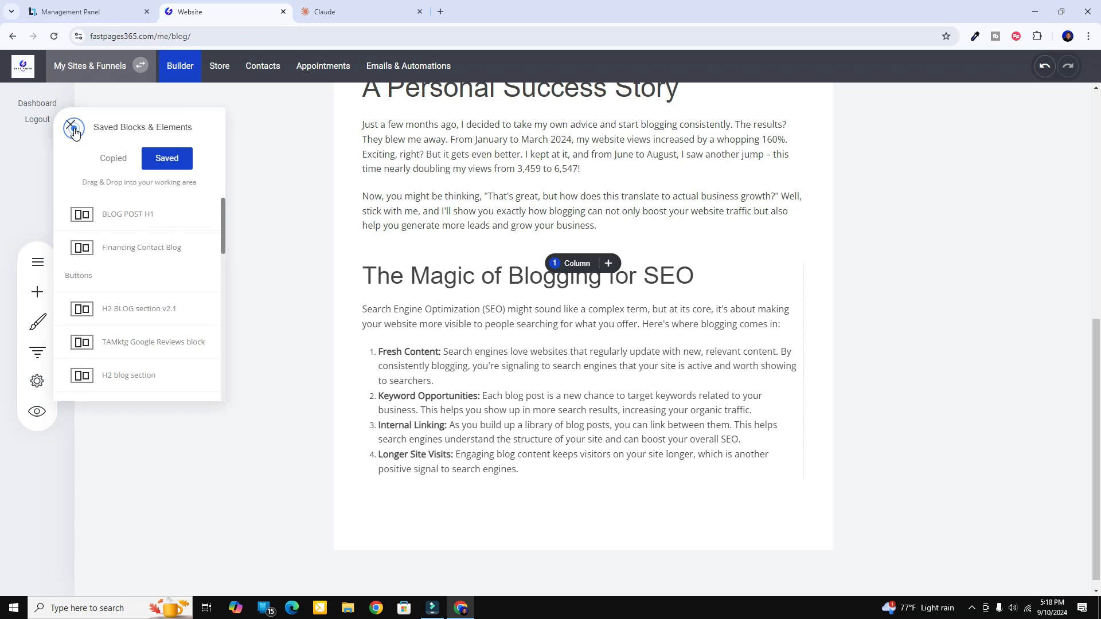
click(113, 160)
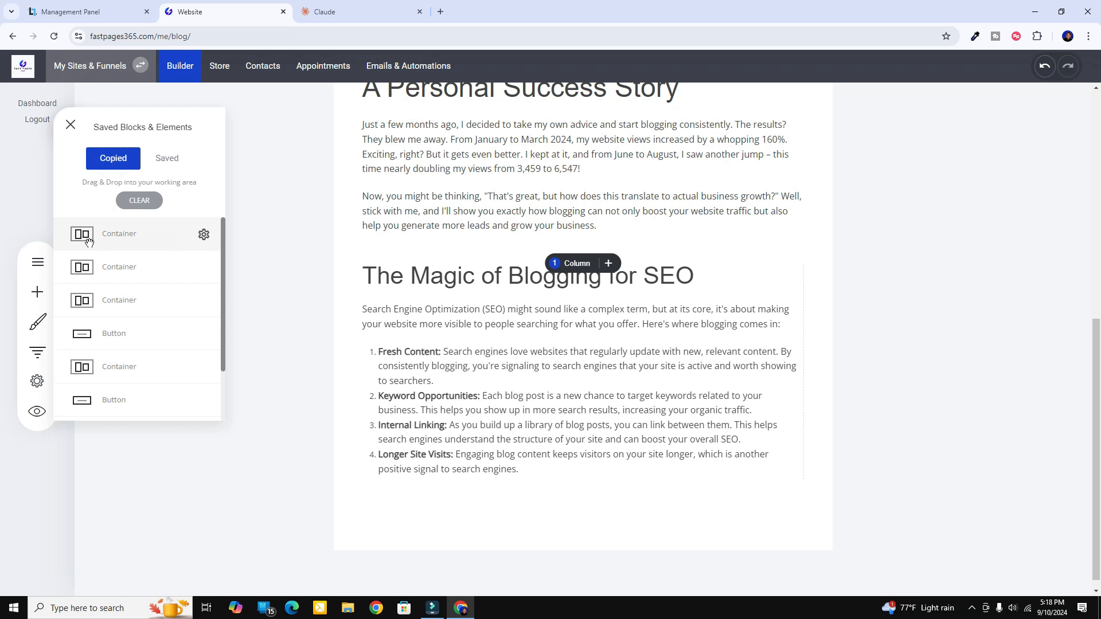
click(204, 236)
click(228, 164)
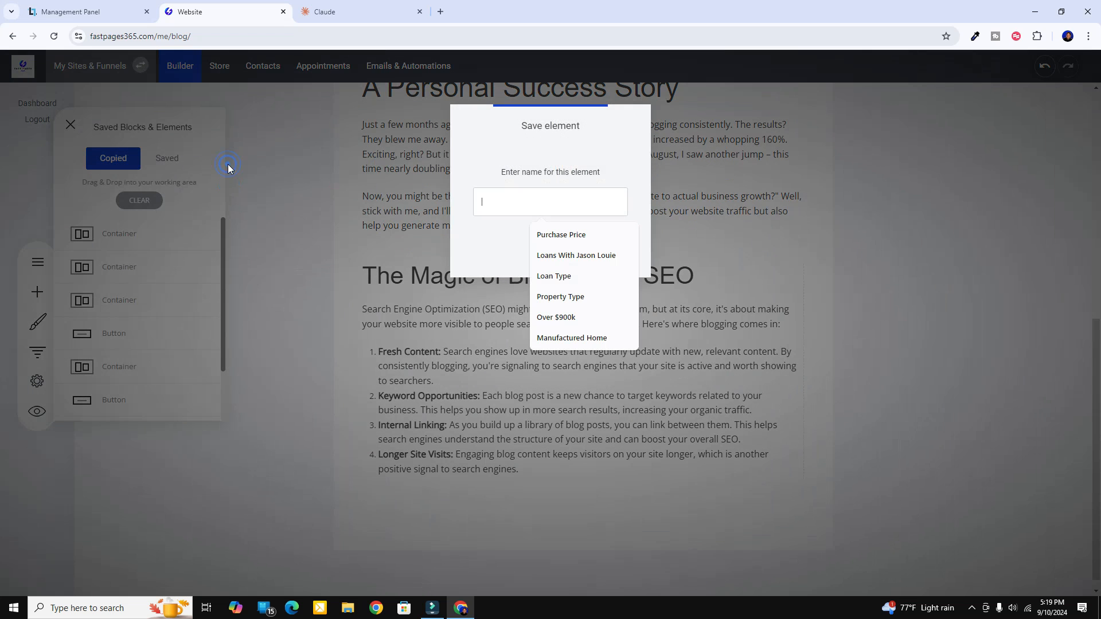
click(496, 203)
text(Blog Post H)
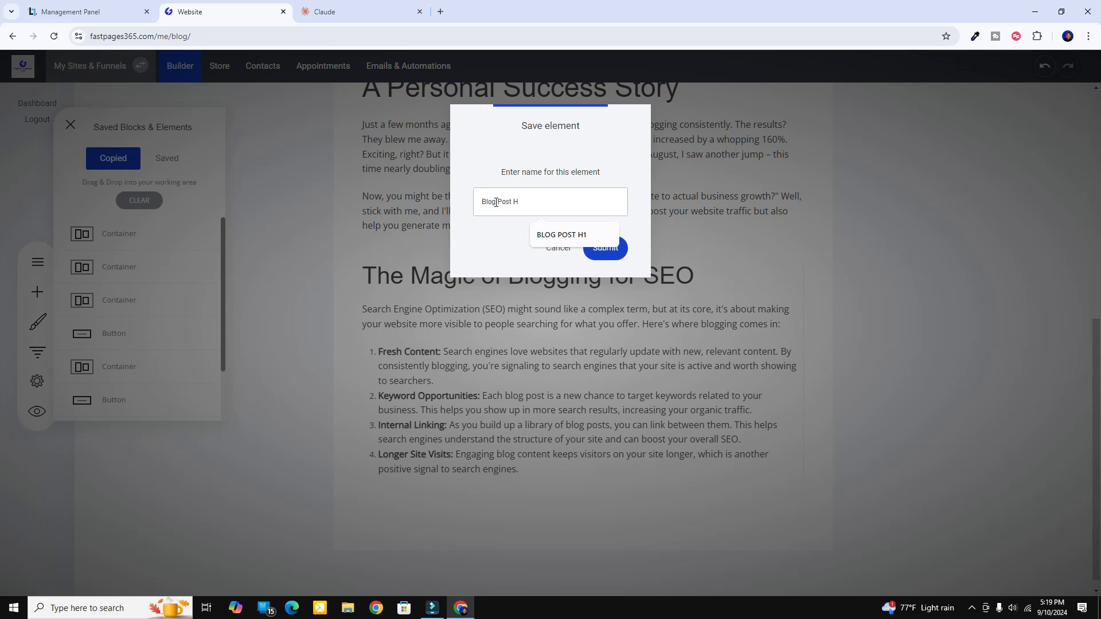
text(2)
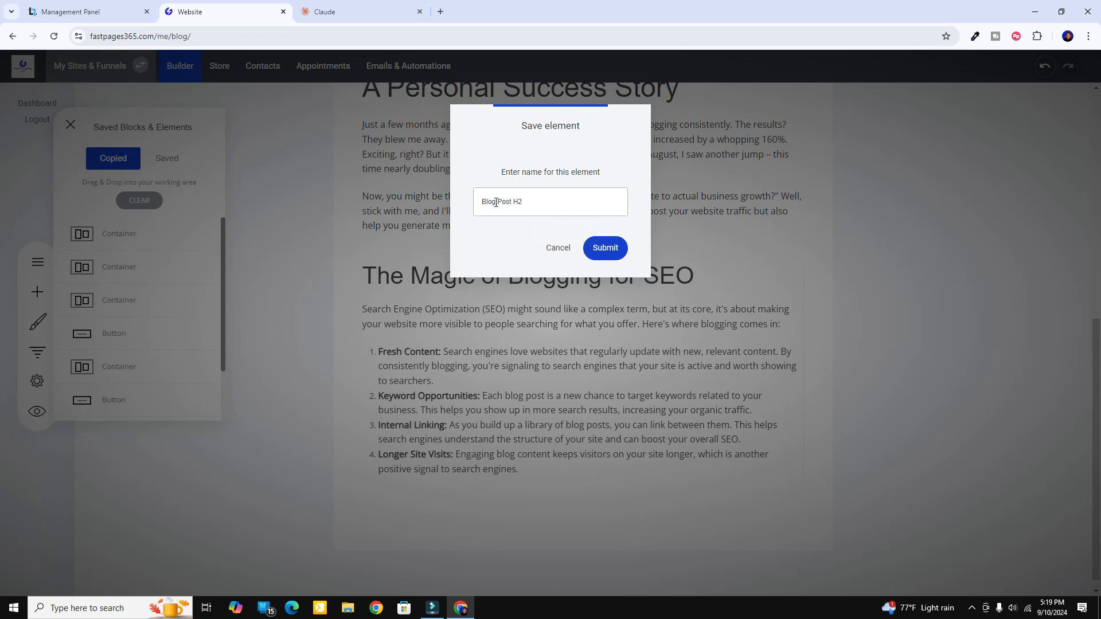
click(600, 247)
click(168, 160)
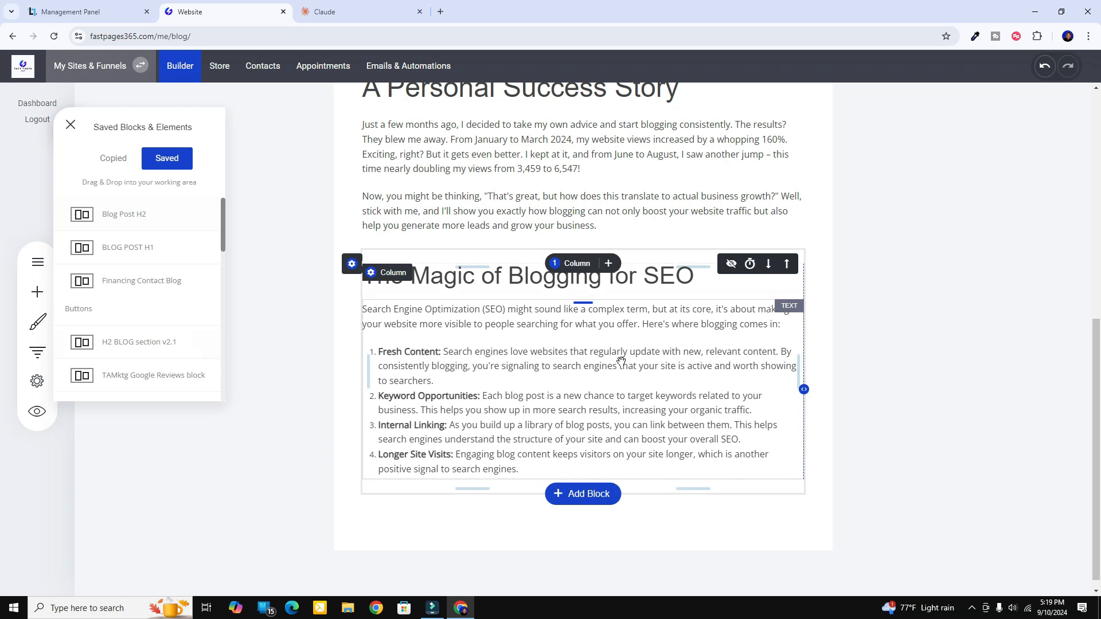
Copy the heading "From Traffic to Leads: The Blogging Advantage" from Claude's article and return to the blog editor
click(339, 15)
scroll(739, 391, down, 5)
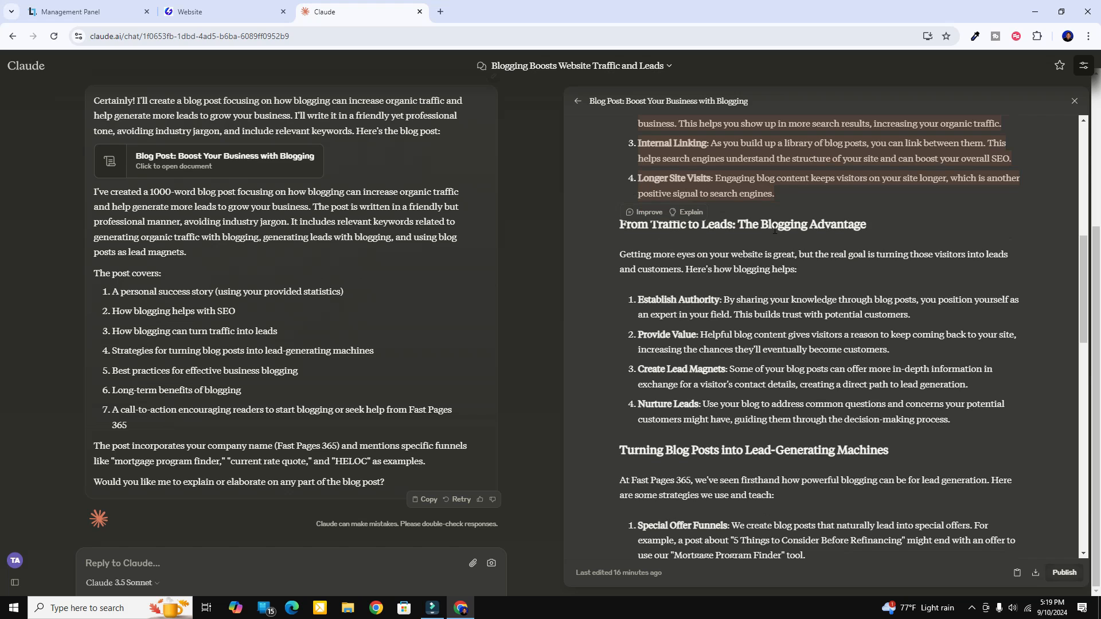
drag(863, 224, 613, 226)
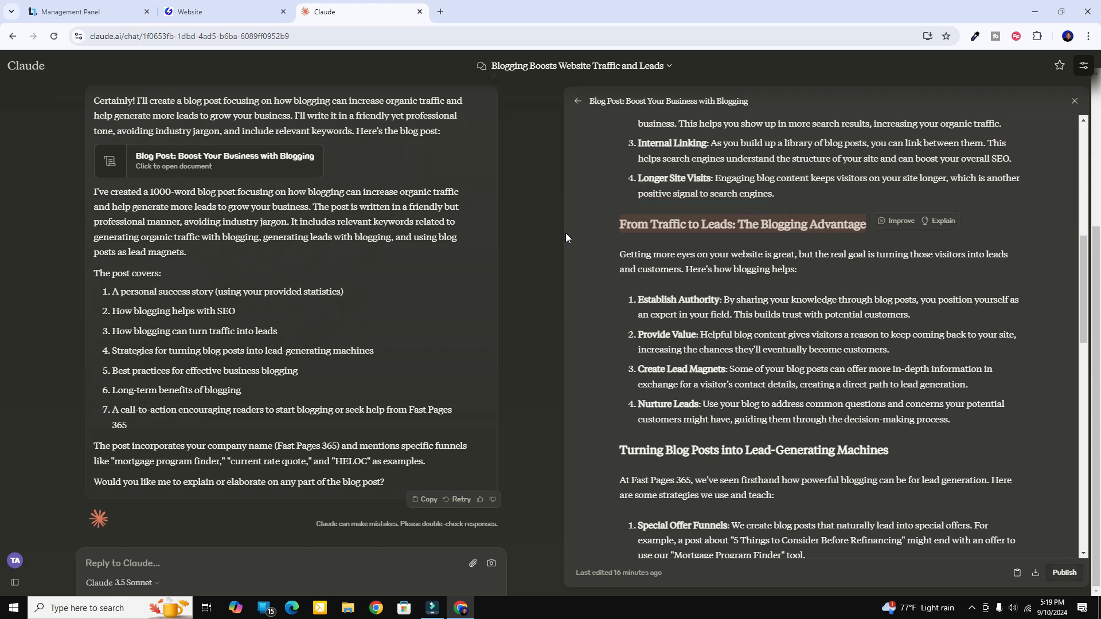
click(248, 10)
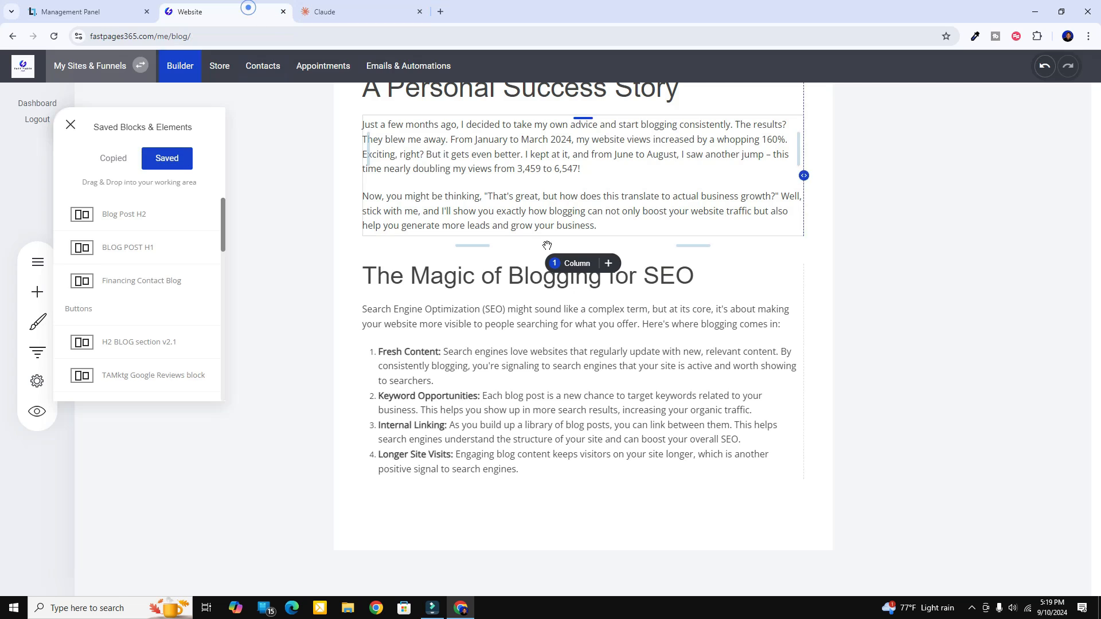
Add the saved "Blog Post H2" block below the SEO section and replace its heading with "From Traffic to Leads: The Blogging Advantage"
drag(115, 216, 551, 499)
scroll(672, 425, down, 5)
click(698, 267)
click(707, 261)
drag(707, 261, 358, 281)
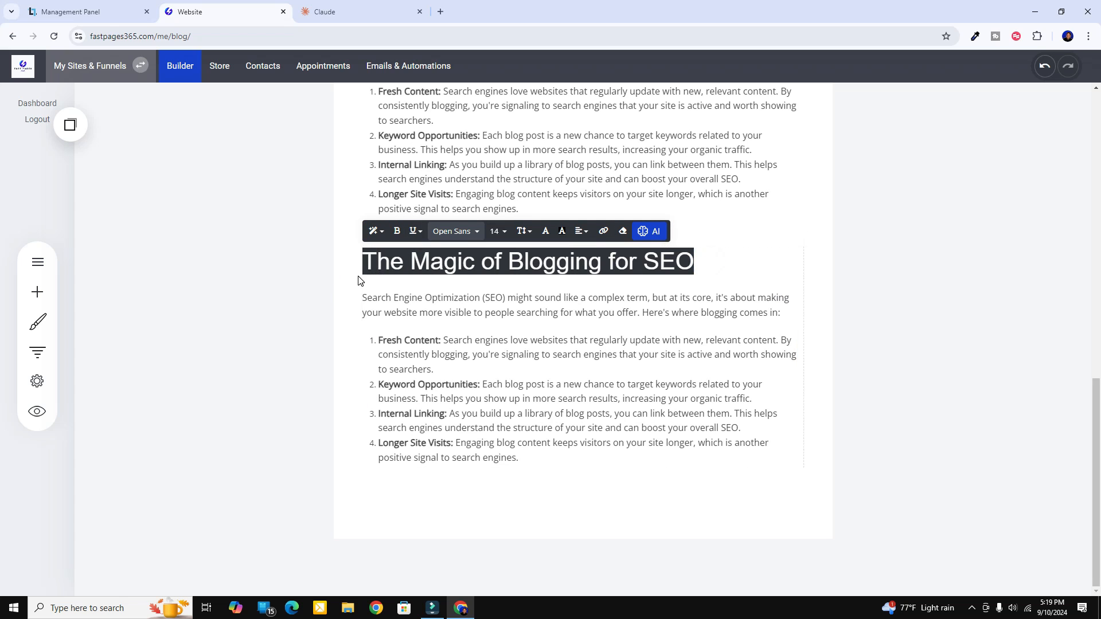
key(ctrl+v)
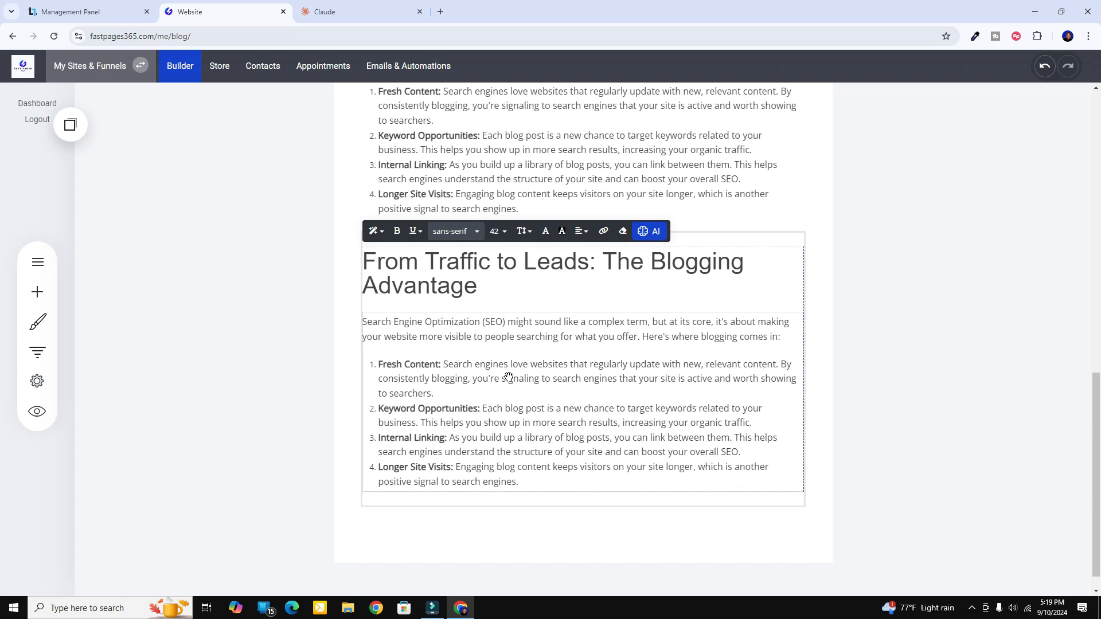
Replace the new block's body text with the introduction and four points of Claude's "From Traffic to Leads" section
click(376, 10)
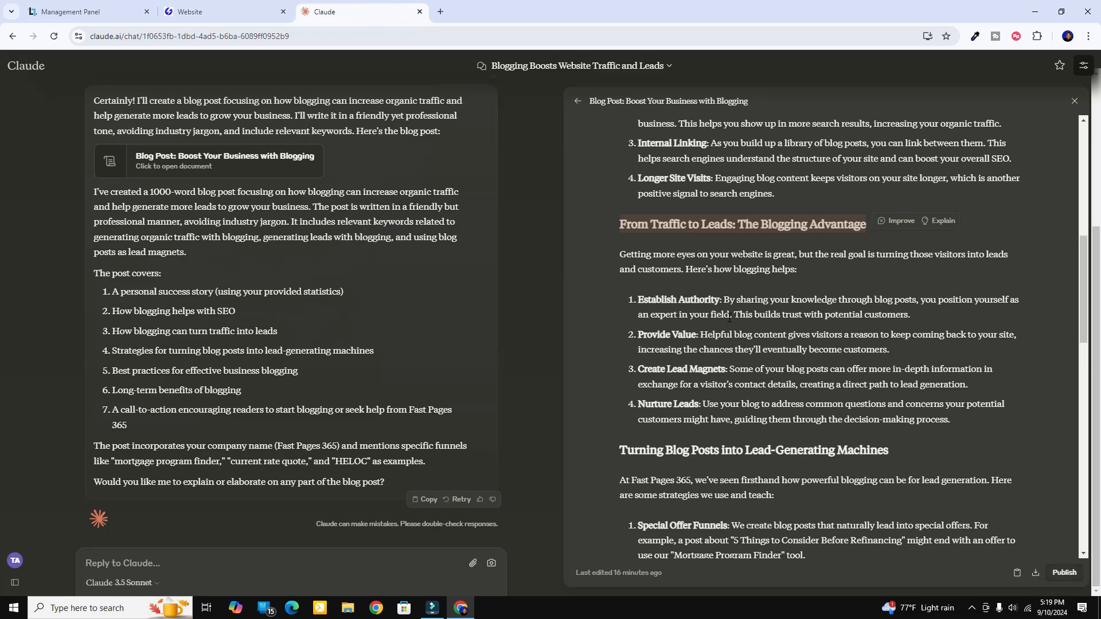
drag(962, 417, 613, 262)
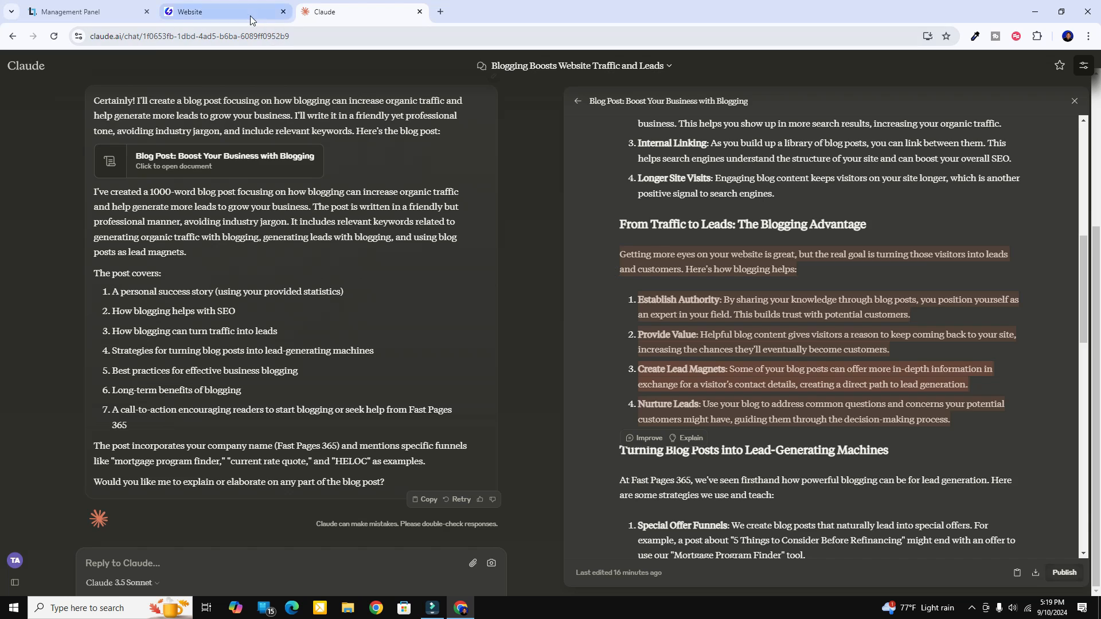
click(218, 11)
click(538, 483)
drag(539, 482, 358, 328)
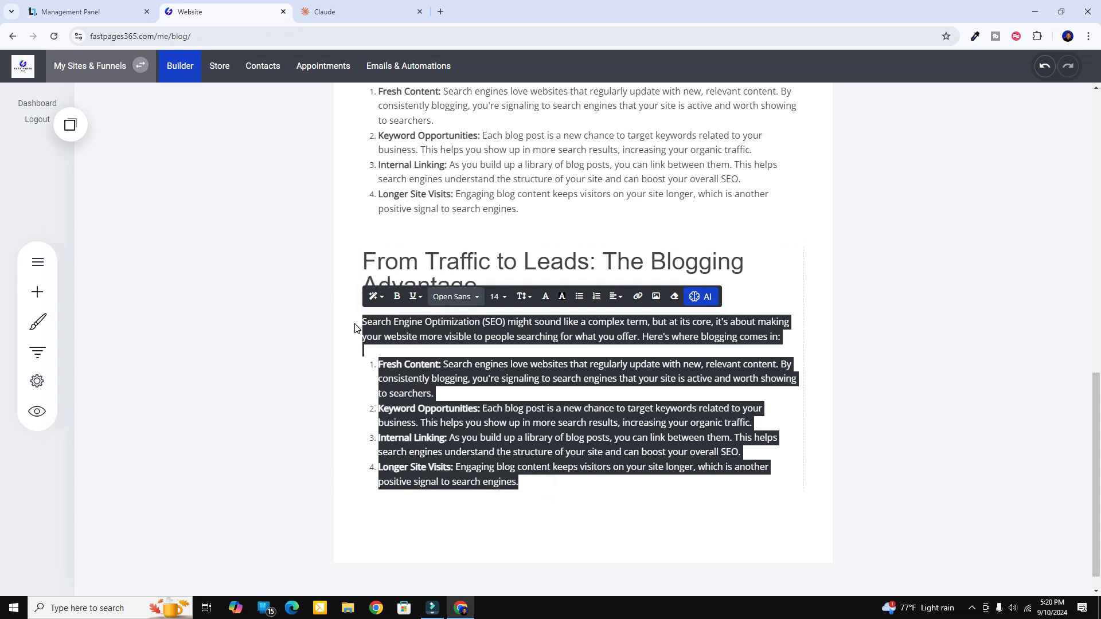
key(ctrl+v)
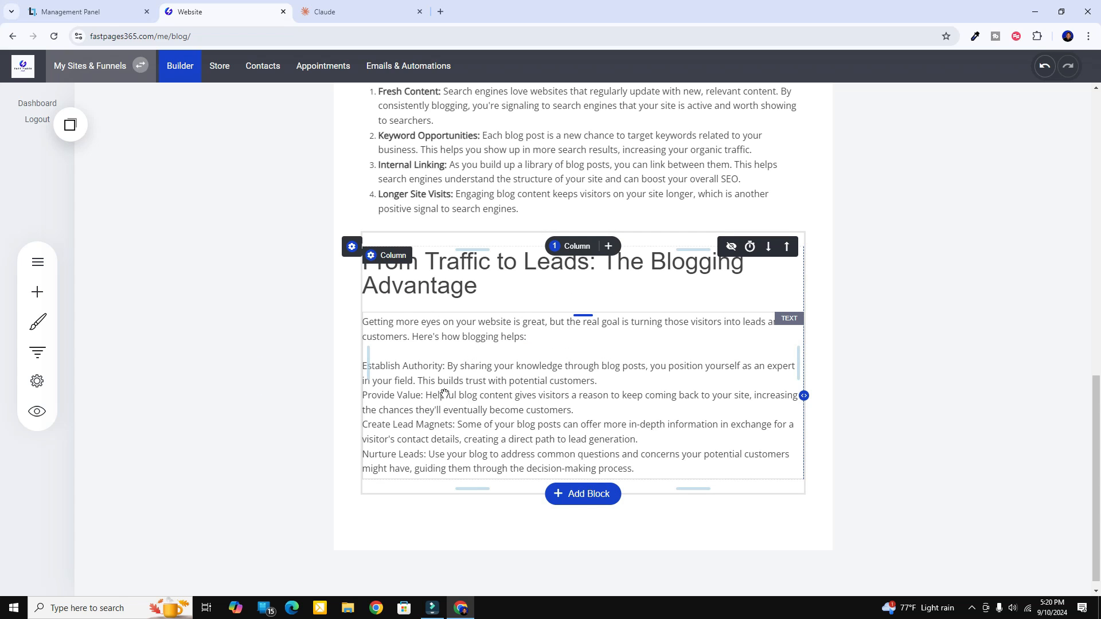
Set the line height of all body text in the "From Traffic to Leads" section to 1.6
click(455, 360)
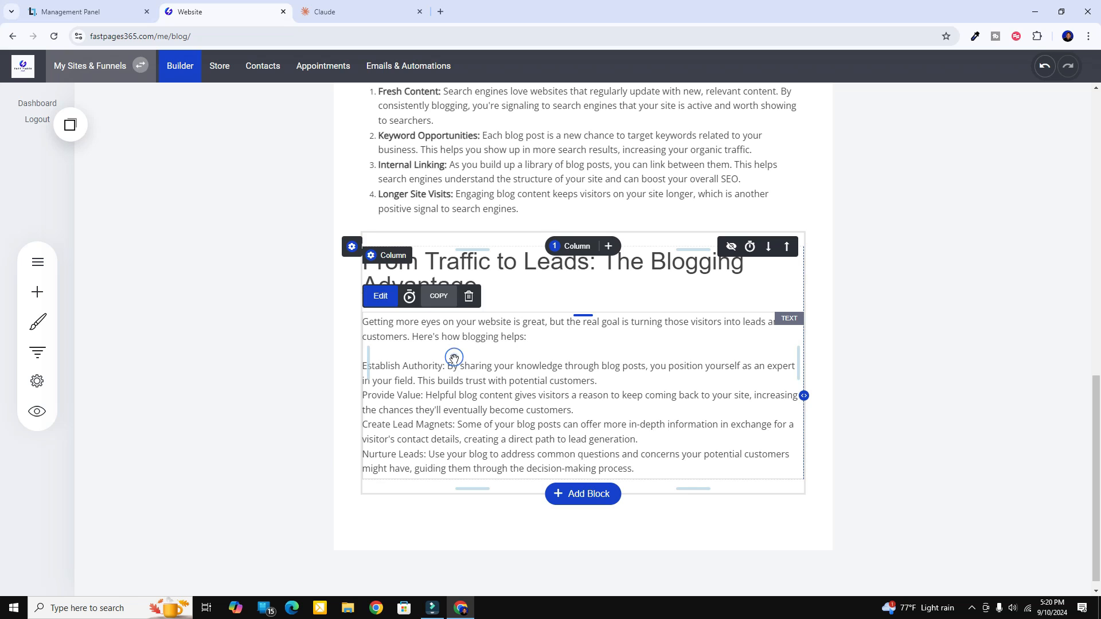
click(450, 351)
click(642, 473)
drag(642, 473, 403, 251)
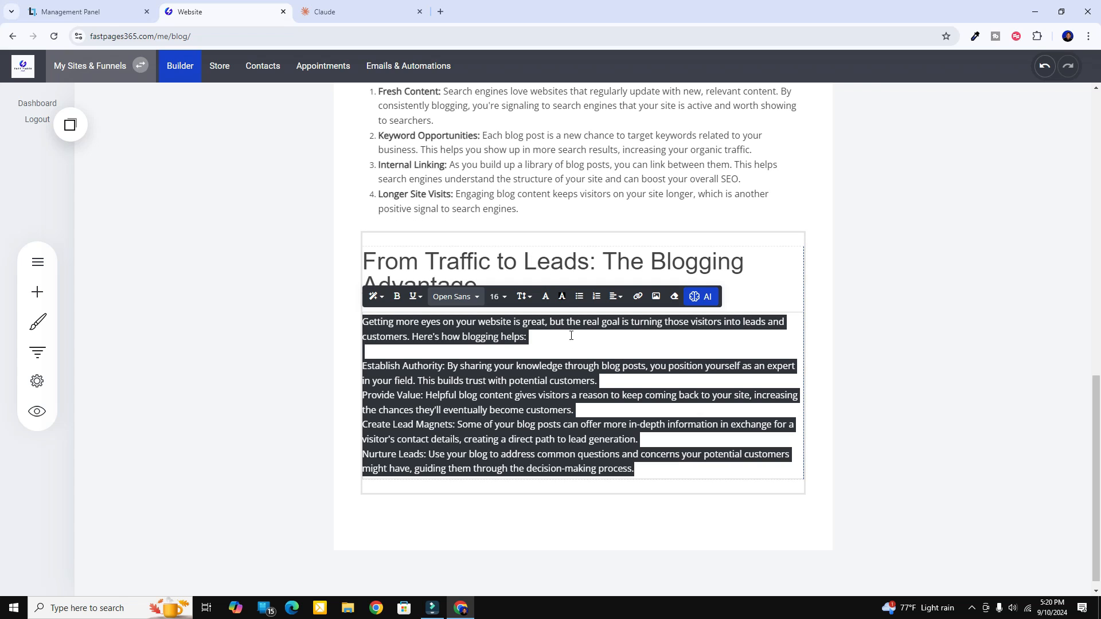
click(523, 297)
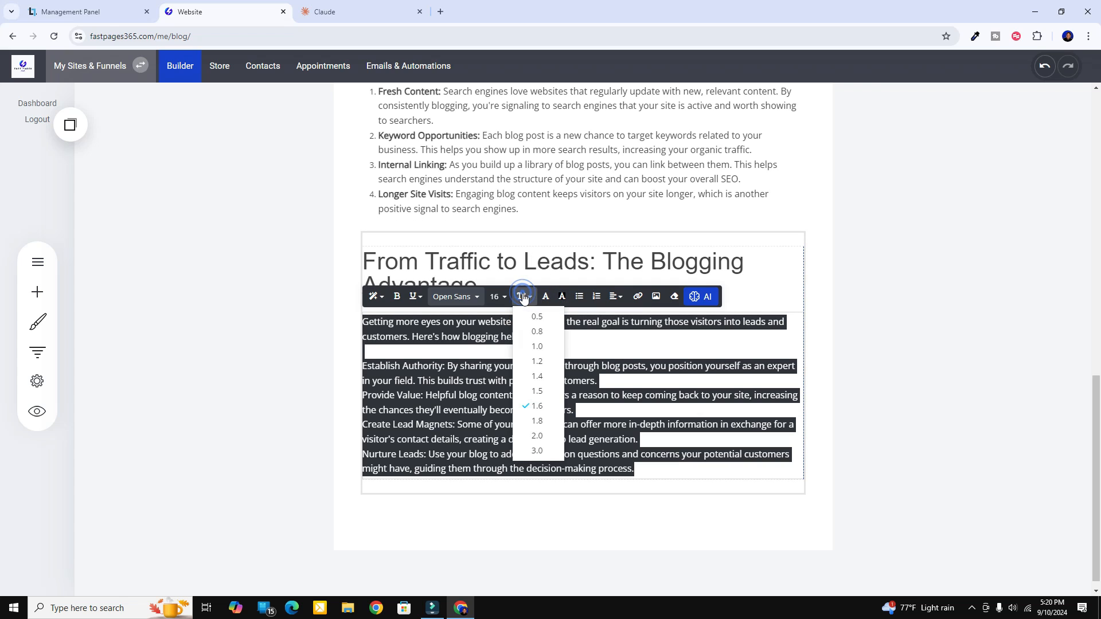
click(543, 405)
Turn the four points from "Establish Authority" to "Nurture Leads" into a bulleted list
click(625, 380)
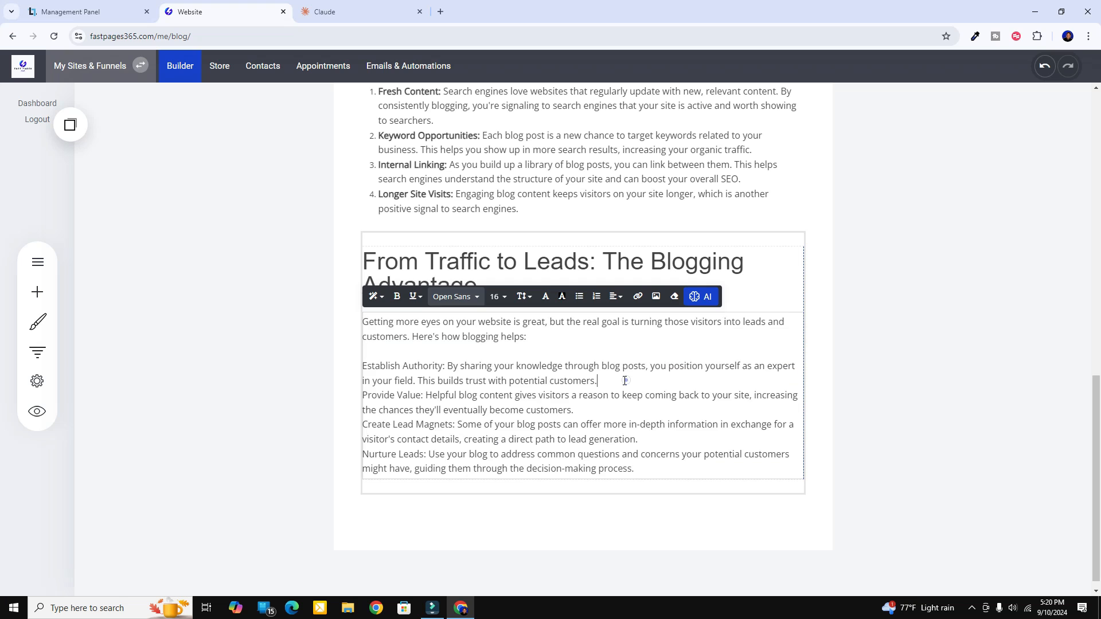
drag(641, 471, 364, 369)
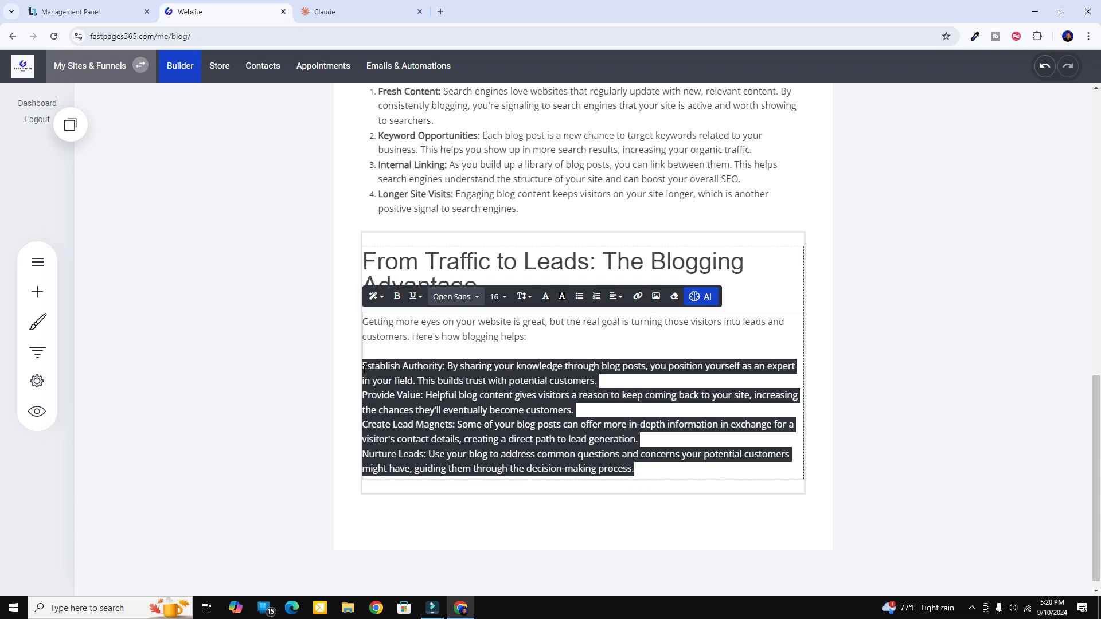
click(580, 297)
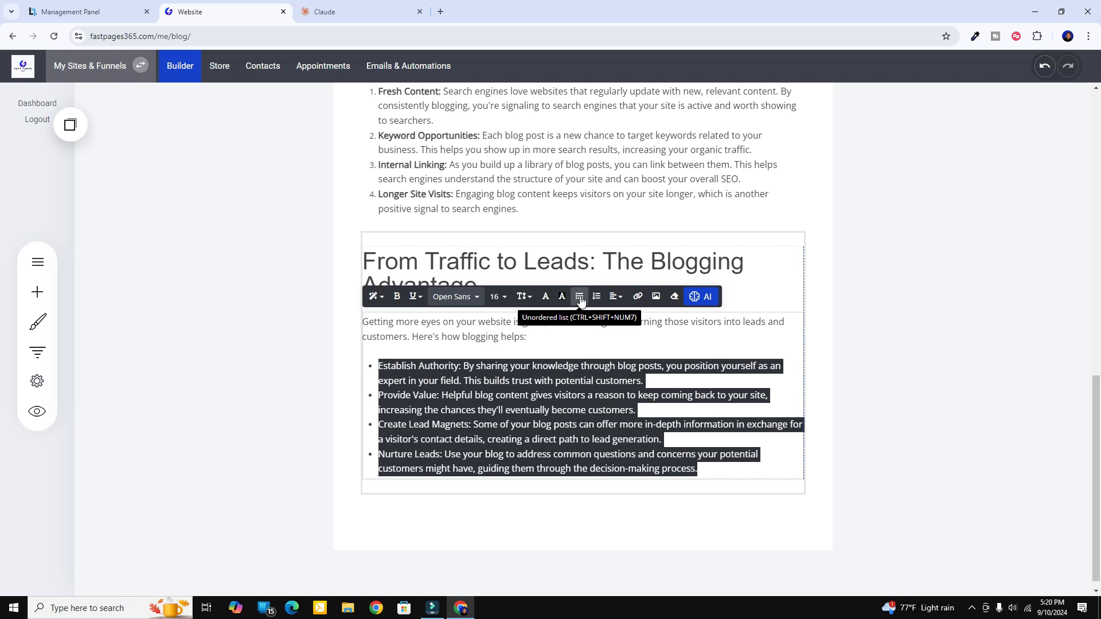
Bold the bullet labels "Establish Authority:", "Provide Value:", "Create Lead Magnets:" and "Nurture Leads:"
click(462, 368)
drag(462, 367, 379, 367)
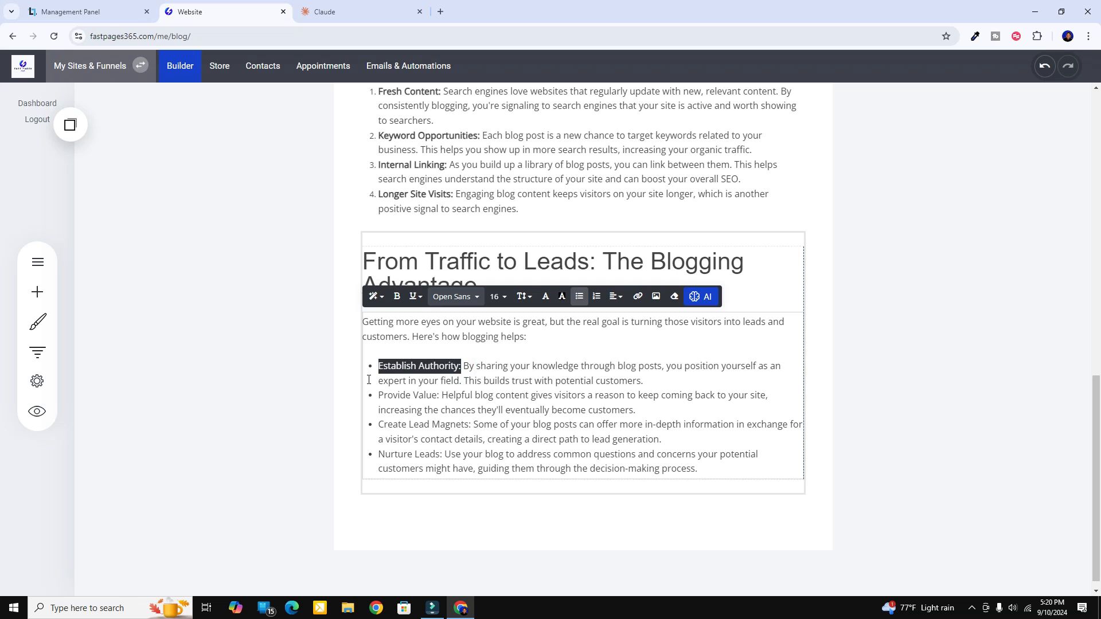
click(396, 297)
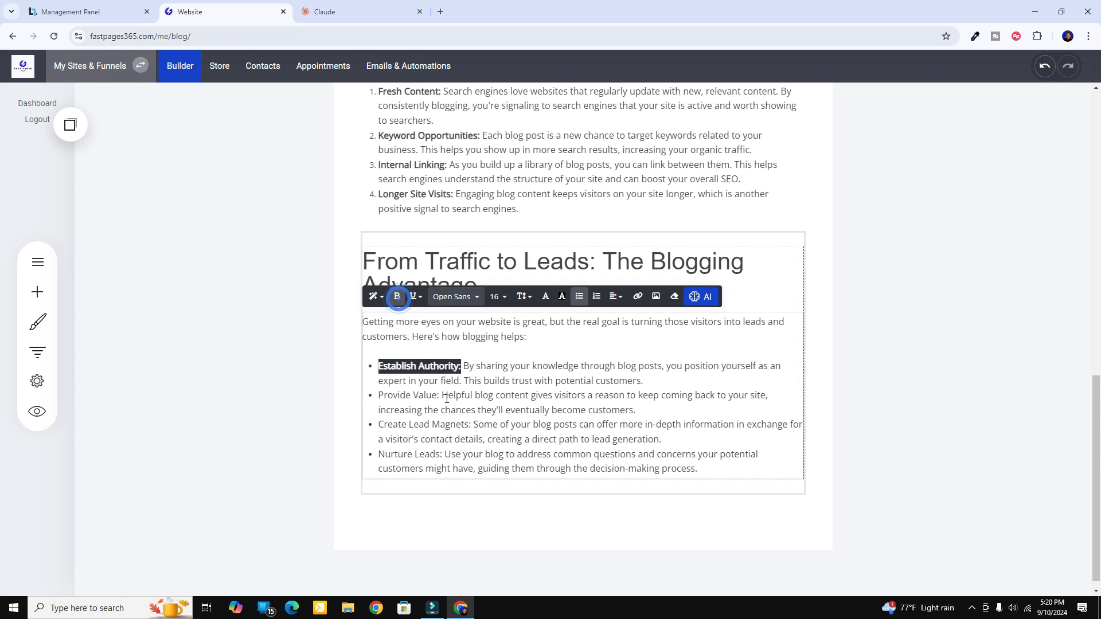
drag(440, 395, 378, 395)
click(397, 297)
drag(471, 425, 379, 425)
click(397, 297)
drag(442, 454, 378, 454)
click(397, 296)
click(652, 380)
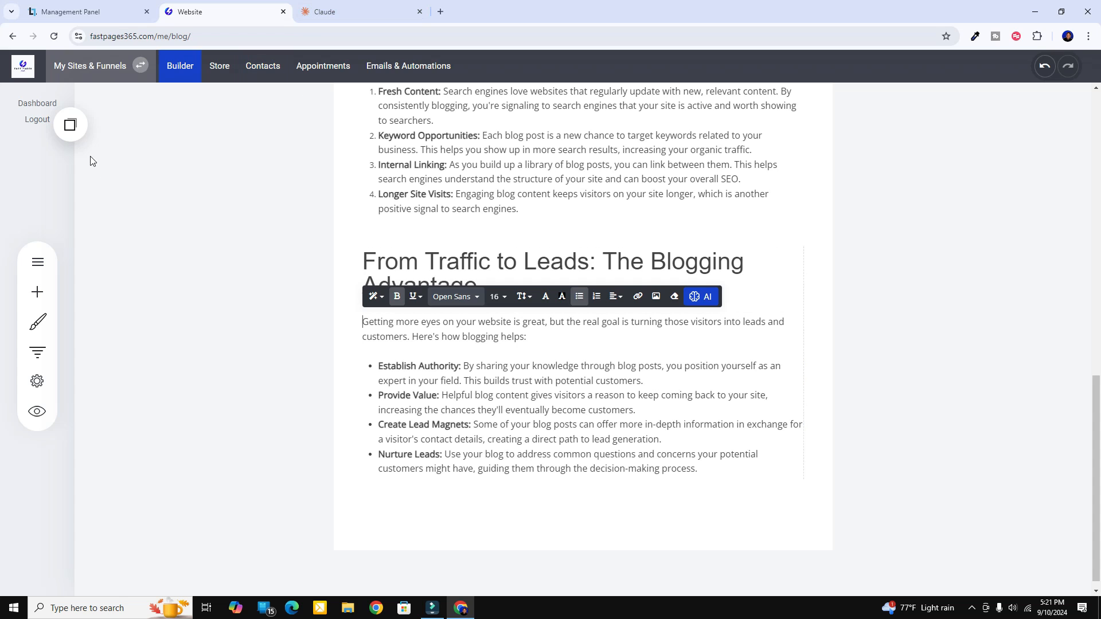
Look over the "Turning Blog Posts into Lead-Generating Machines" section in Claude's article
click(359, 12)
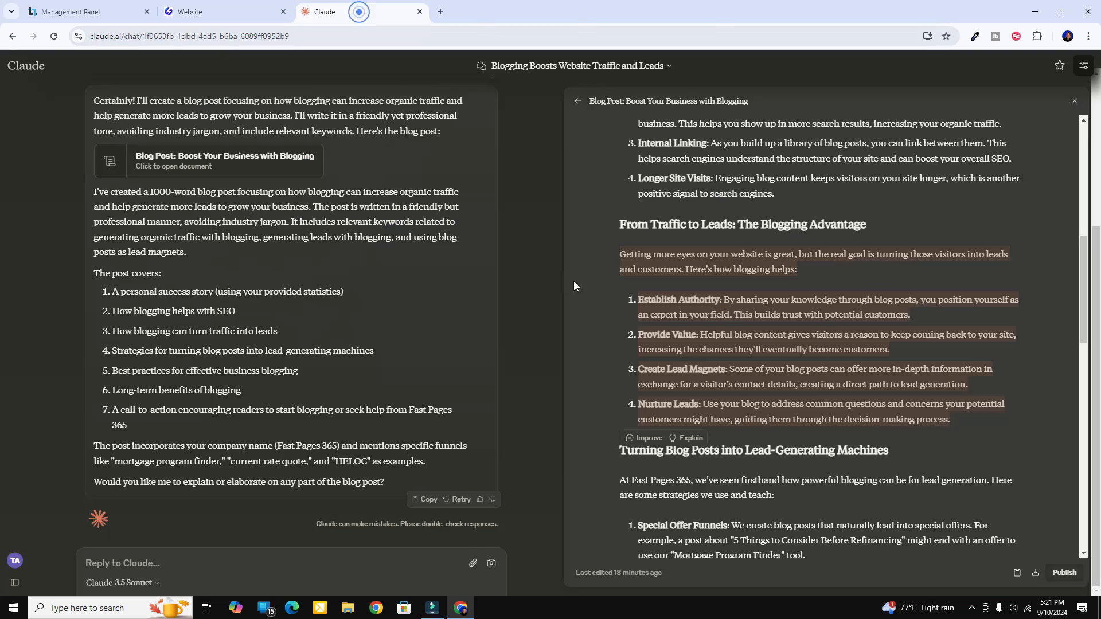
scroll(614, 285, down, 3)
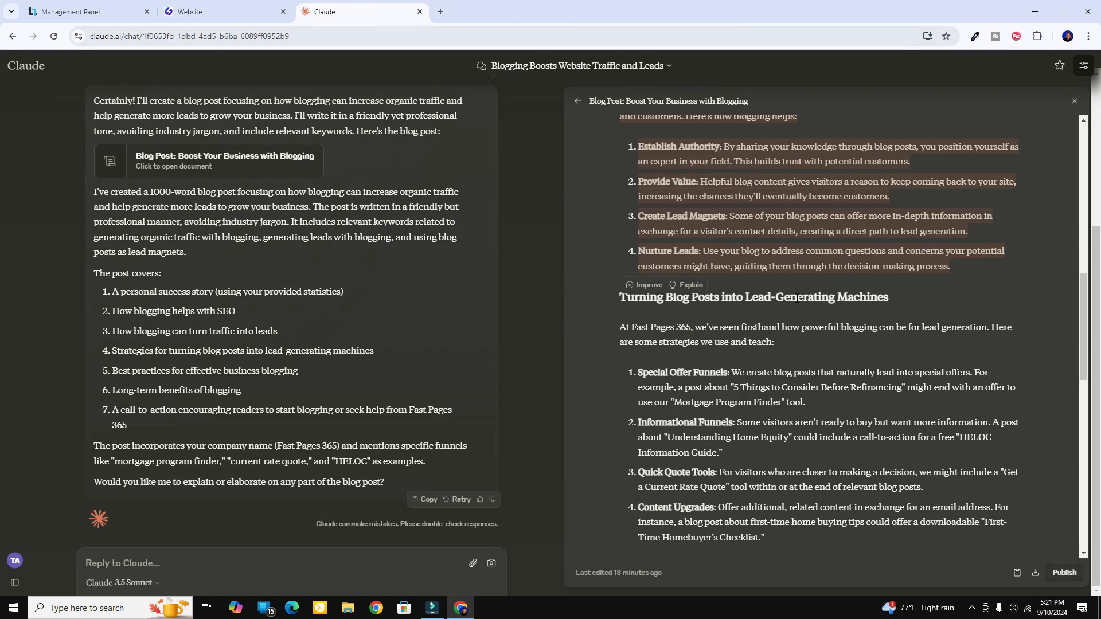
scroll(608, 275, down, 3)
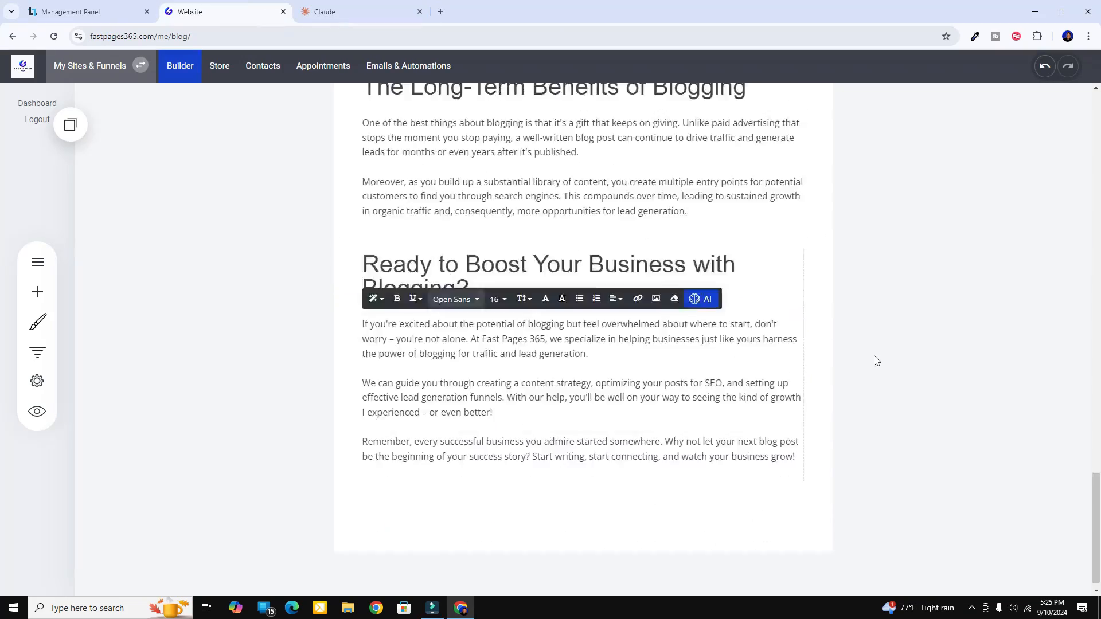
Review the assembled blog post from its end back to the title and try to update it
scroll(872, 361, up, 7)
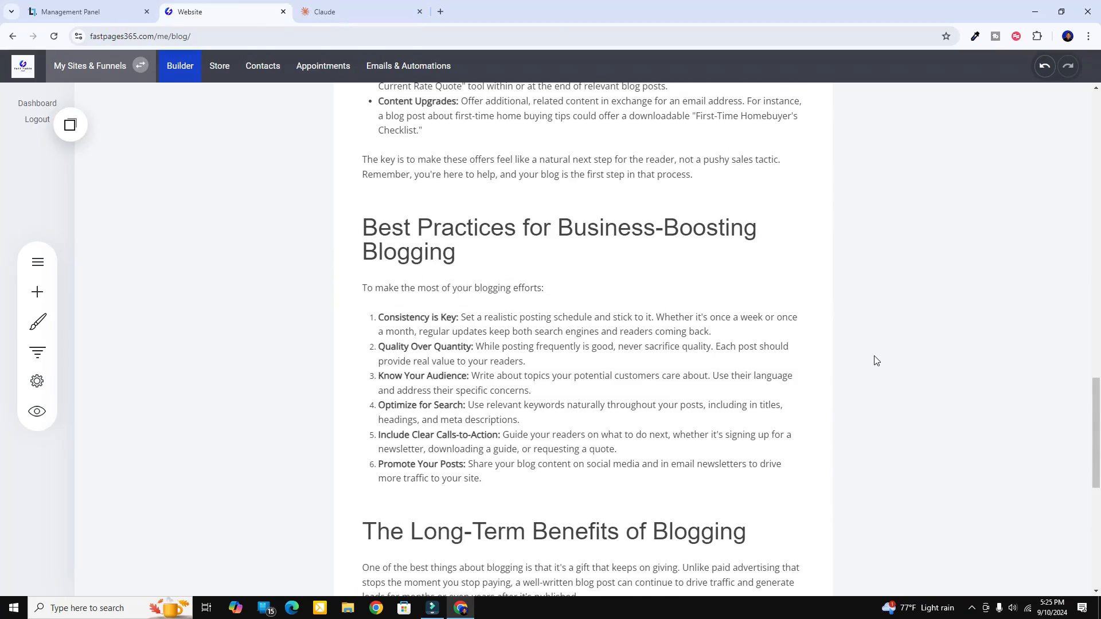
scroll(876, 360, up, 15)
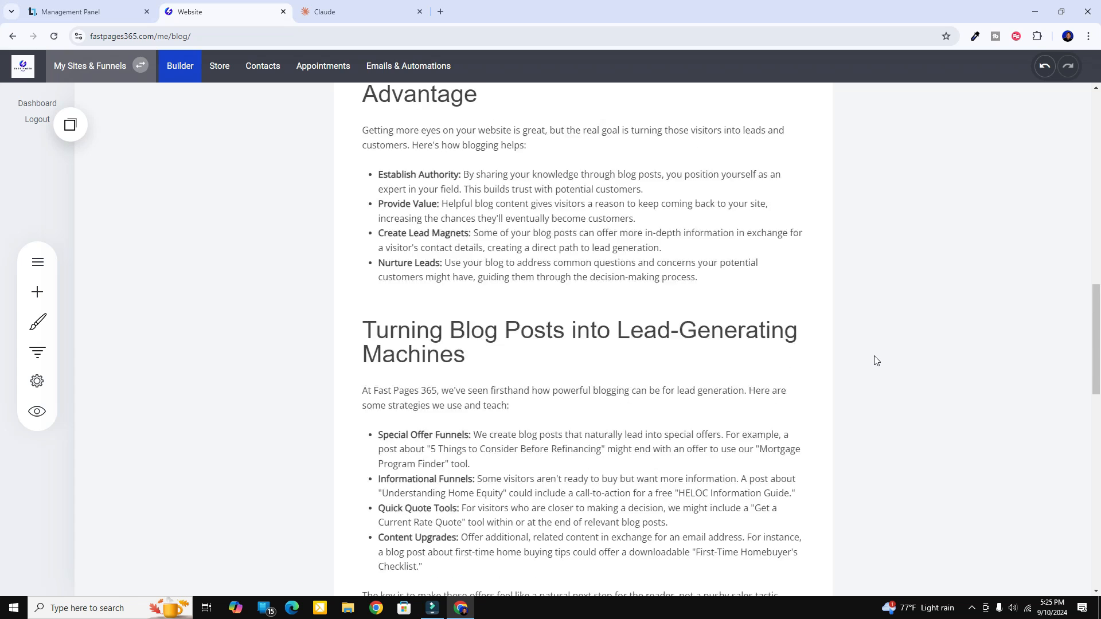
scroll(875, 360, up, 10)
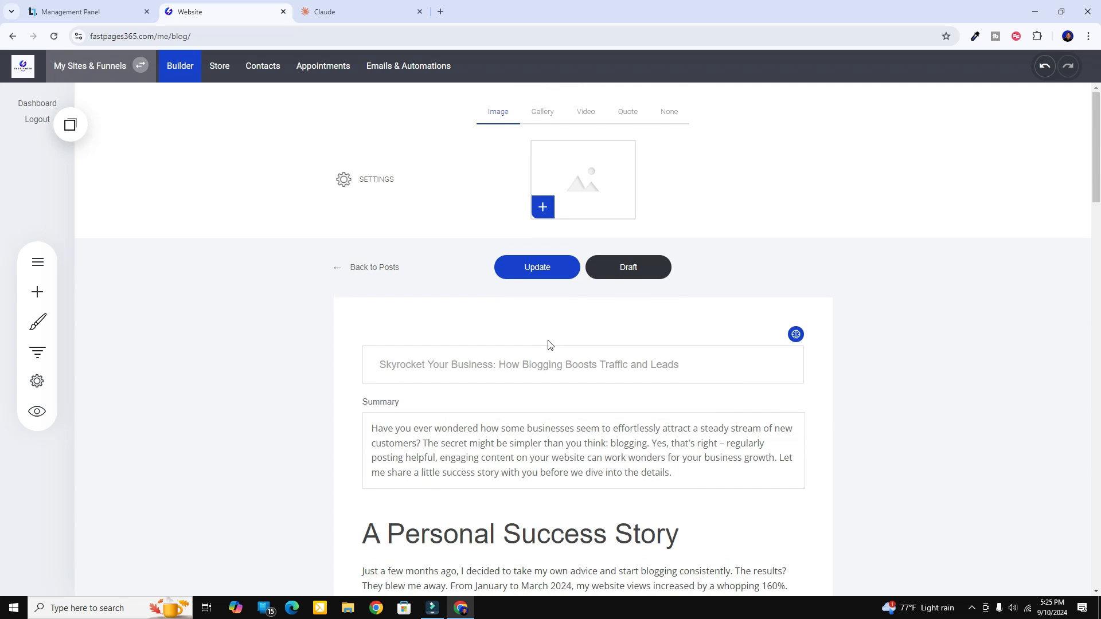
click(537, 268)
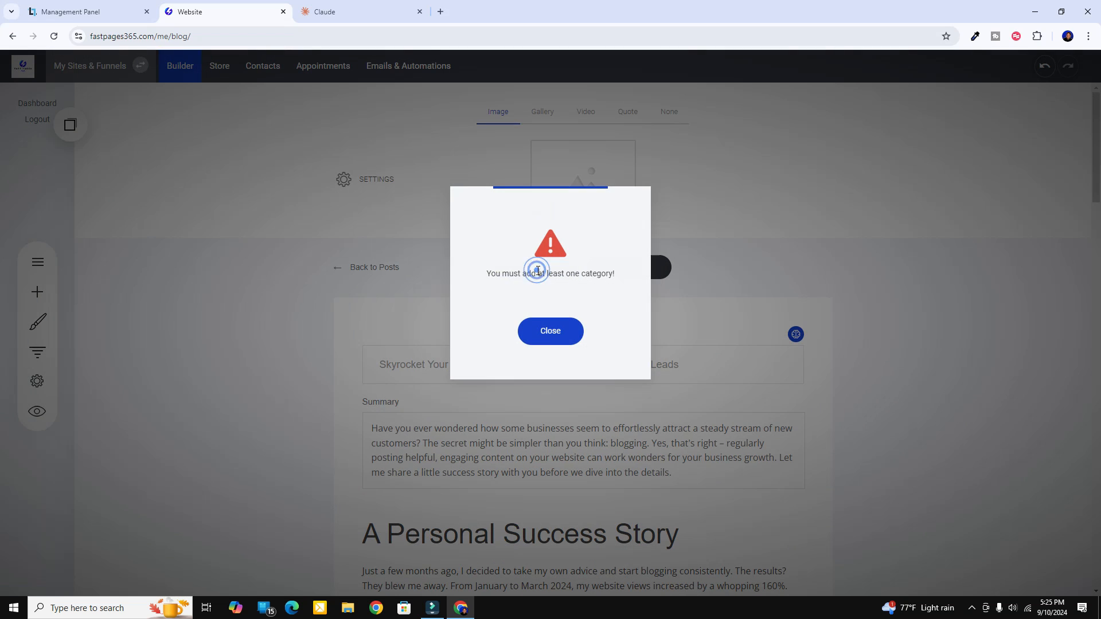
click(546, 337)
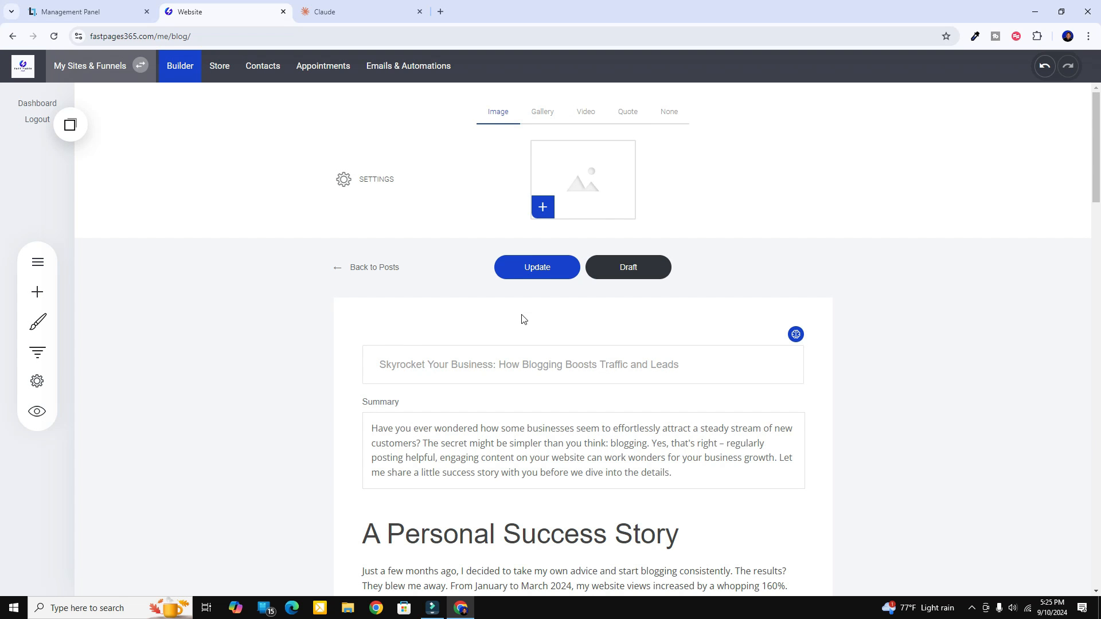
Add the category "Blogging" in the blog post's settings
click(344, 181)
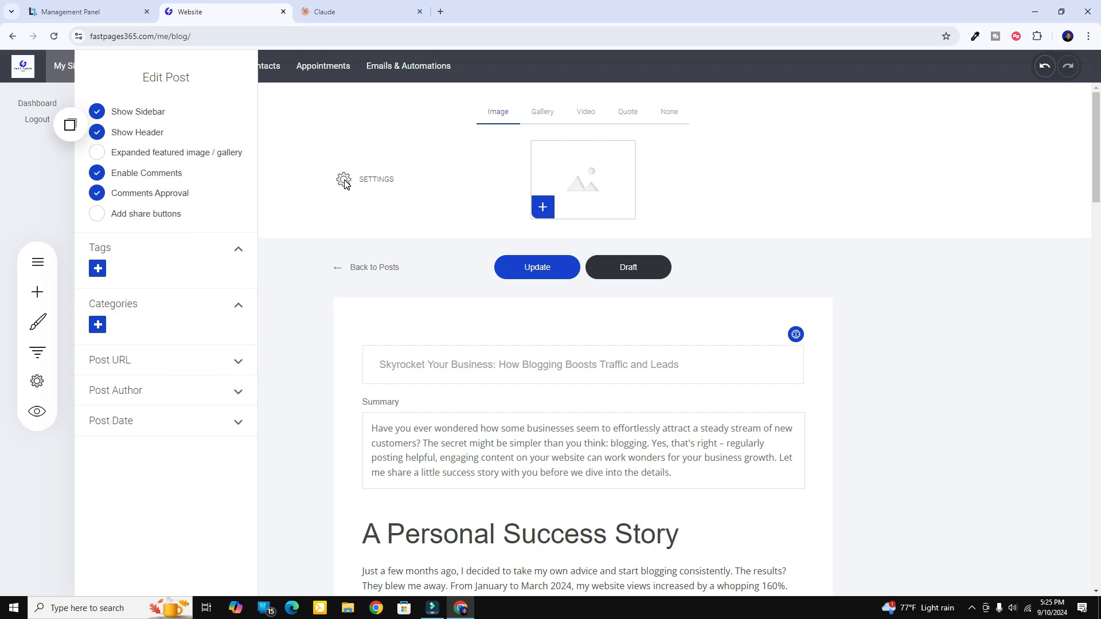
click(98, 325)
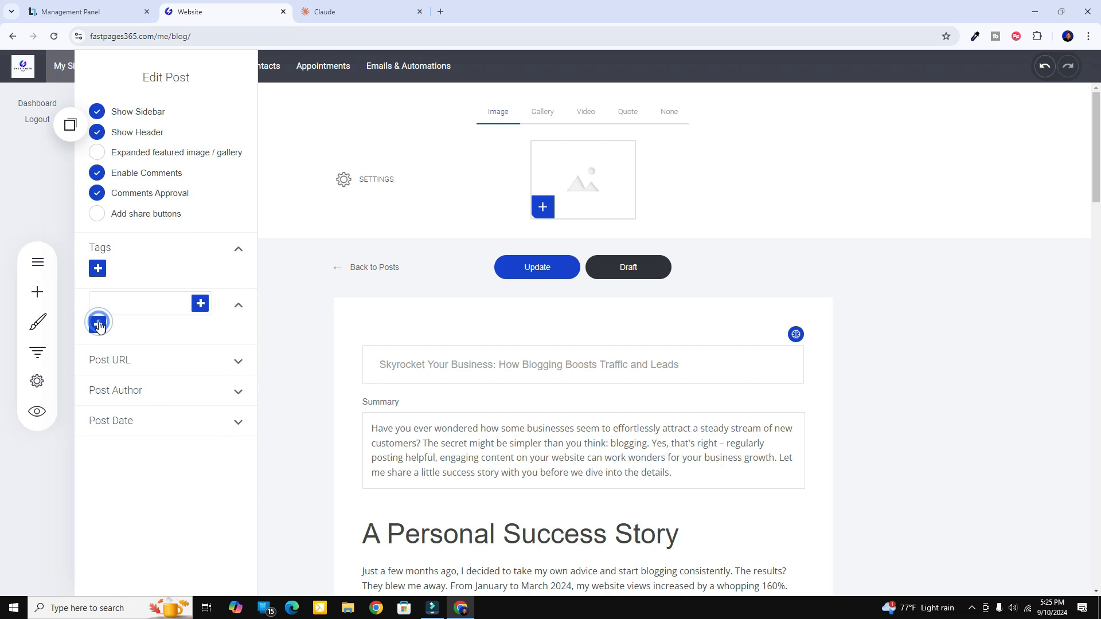
click(121, 301)
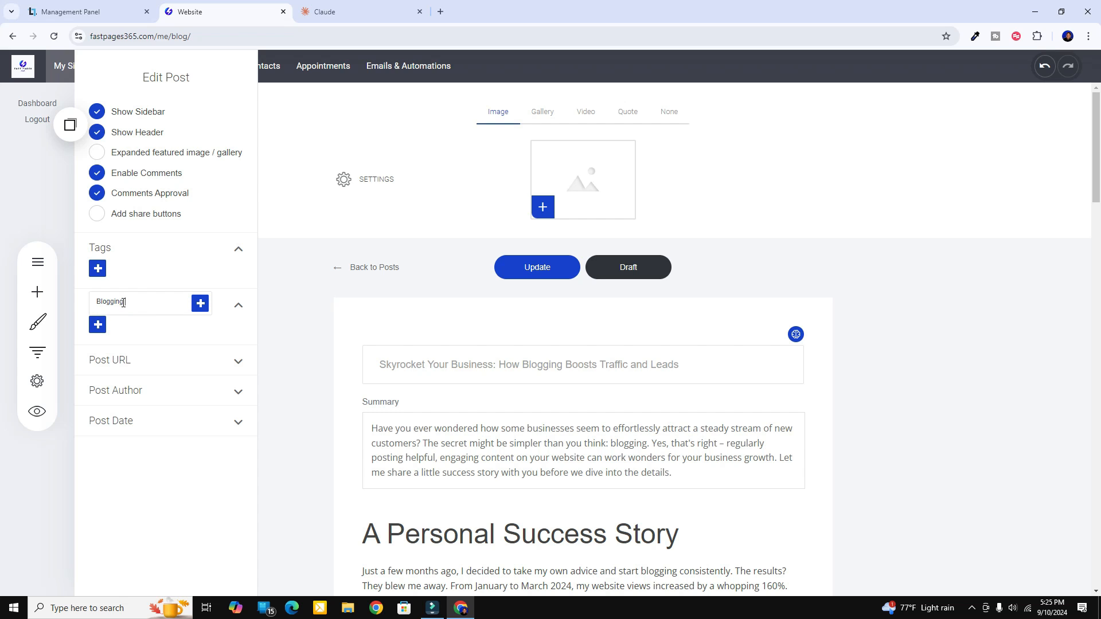
click(201, 303)
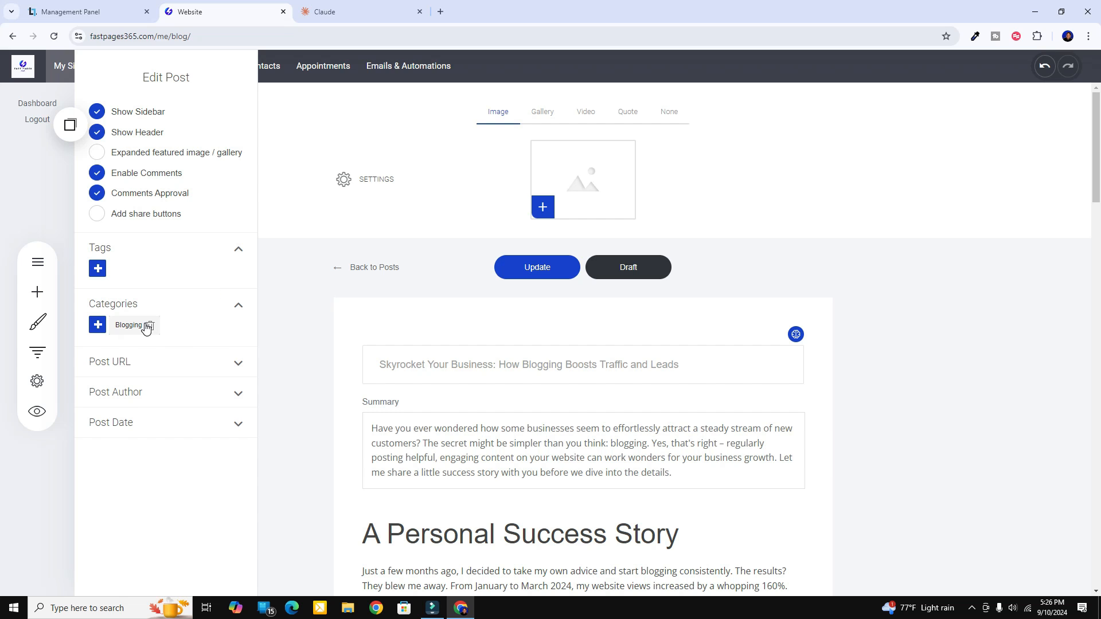
Add the tags "Generate Leads With Blogging" and "Generate More Traffic" to the post
click(97, 268)
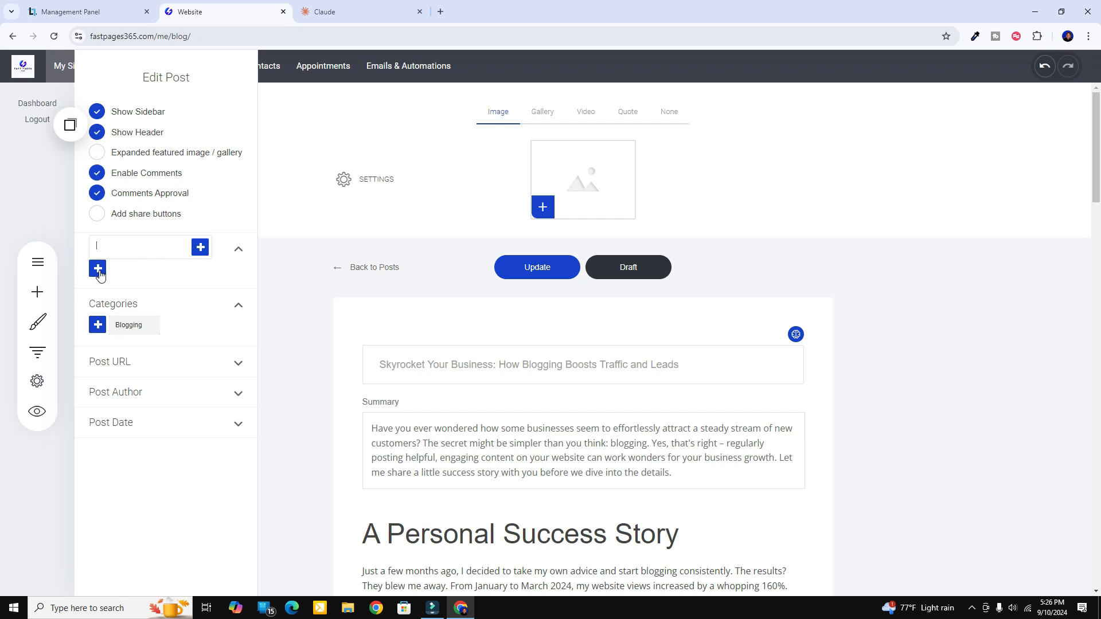
click(135, 248)
text(Generate Leads With Blogging)
click(199, 249)
click(98, 270)
click(153, 250)
text(Generate More Traffic)
key(Return)
Add the tags "SEO Techniques" and "Website Traffic" to the post
click(121, 247)
text(SEO Techniques)
key(Return)
click(121, 251)
text(Website Traffic)
click(200, 247)
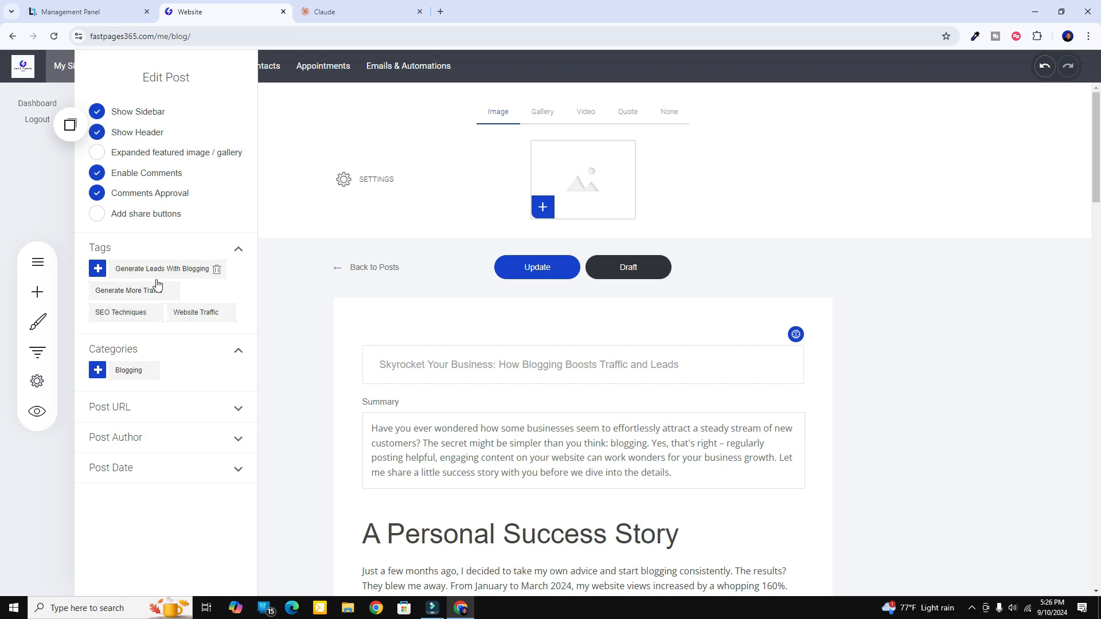
Check the full post URL and the post author in the post settings
click(109, 408)
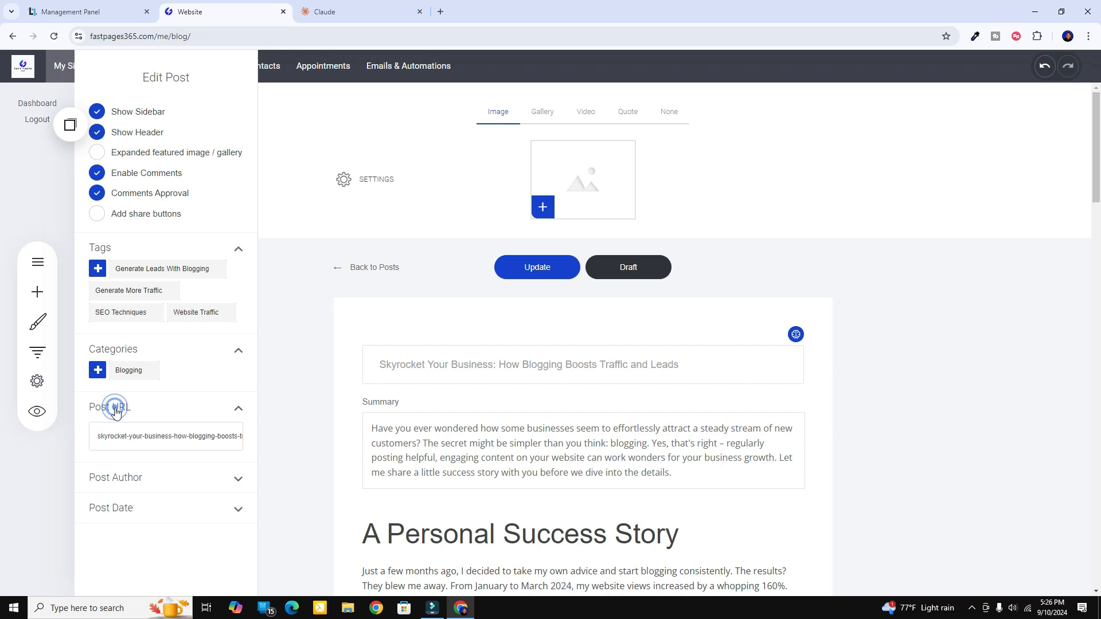
triple_click(95, 434)
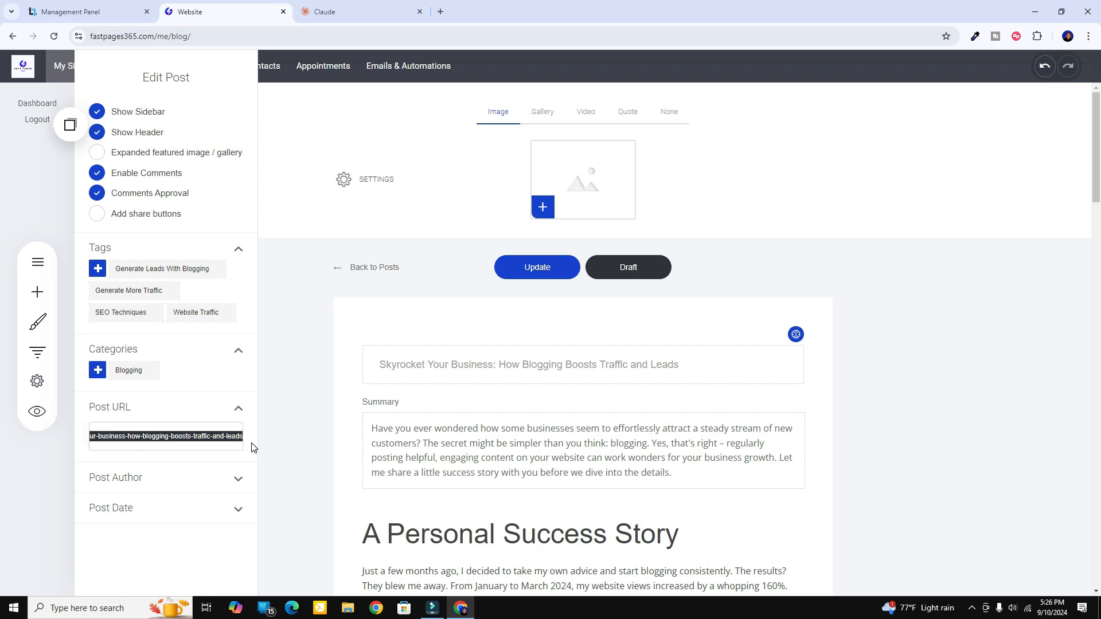
drag(95, 436, 277, 443)
click(188, 436)
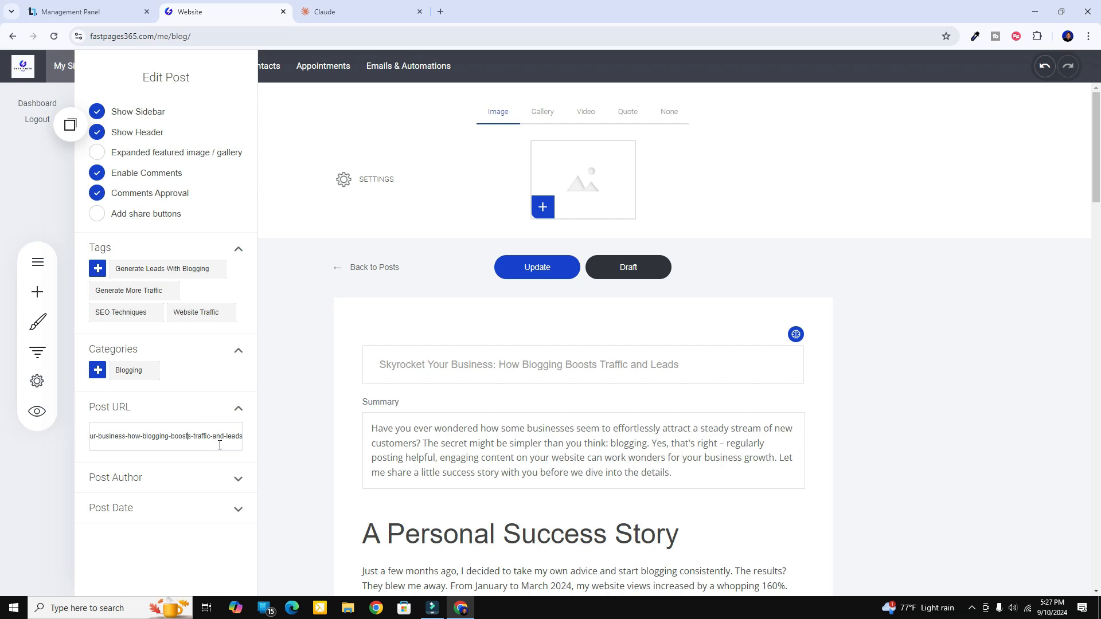
click(133, 480)
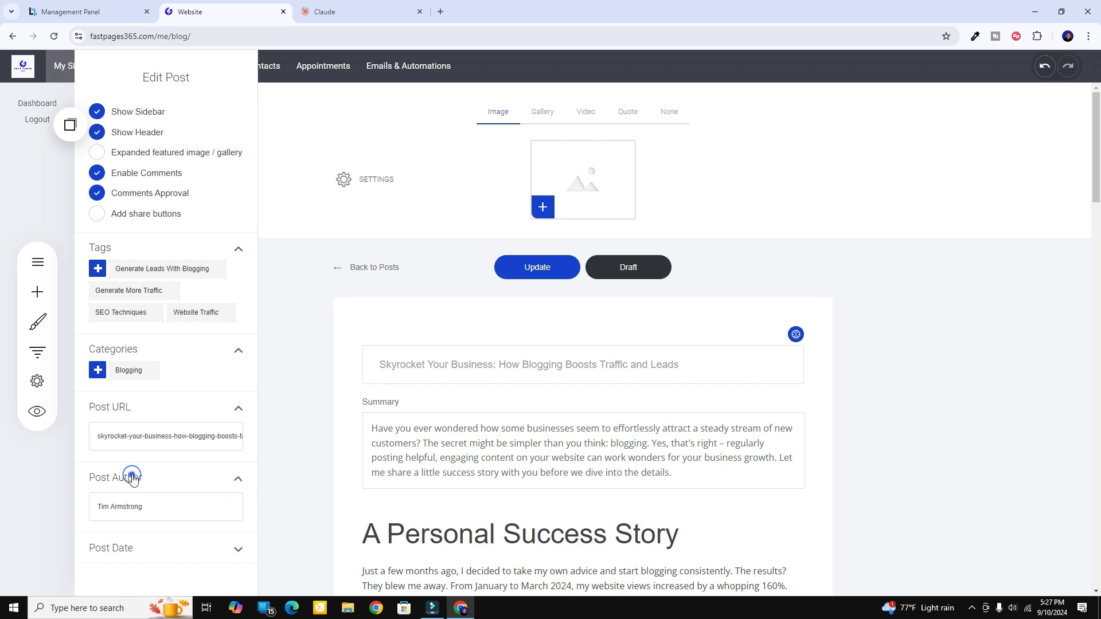
Set the post date to the current date and time, 09/10/2024 05:27 pm, and update the post
click(128, 551)
click(113, 561)
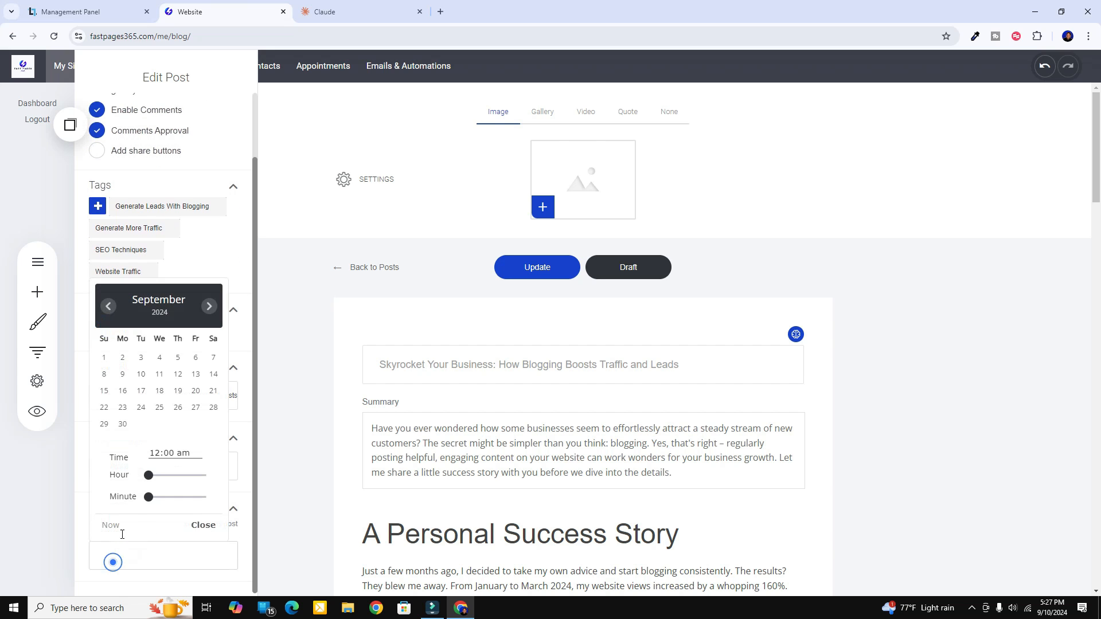
click(112, 525)
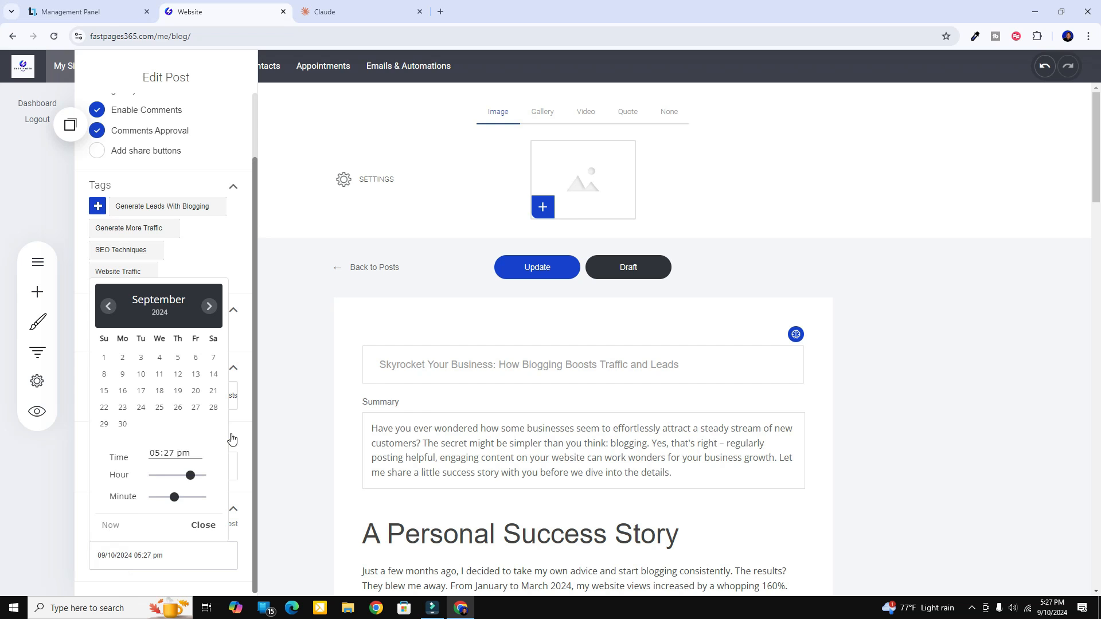
click(283, 390)
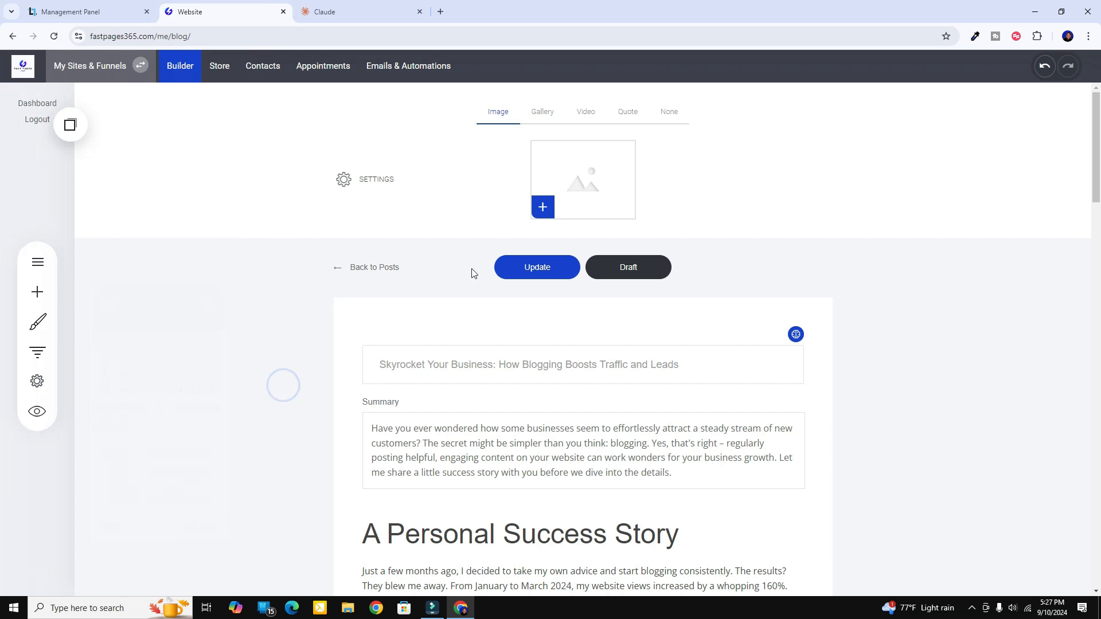
click(519, 264)
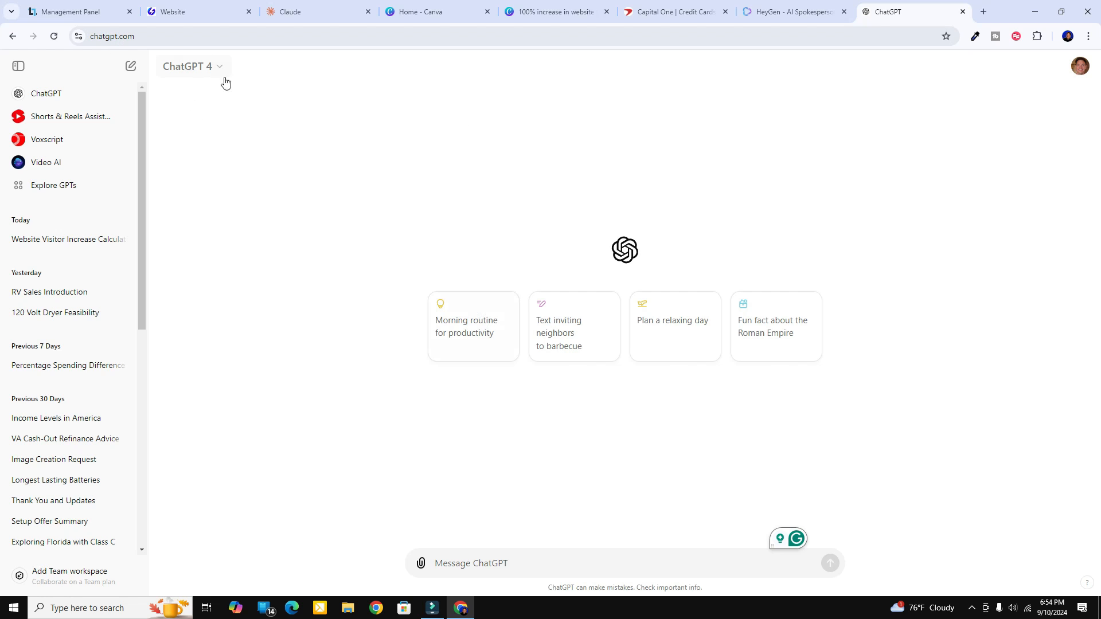
Write a ChatGPT image prompt for a relaxed, happy high tech loan officer, feet on his desk, while magical AI hands write his blog post
click(457, 568)
text(Create an image of a high tes)
text(h loan officer with his feet on his desk kicking bac)
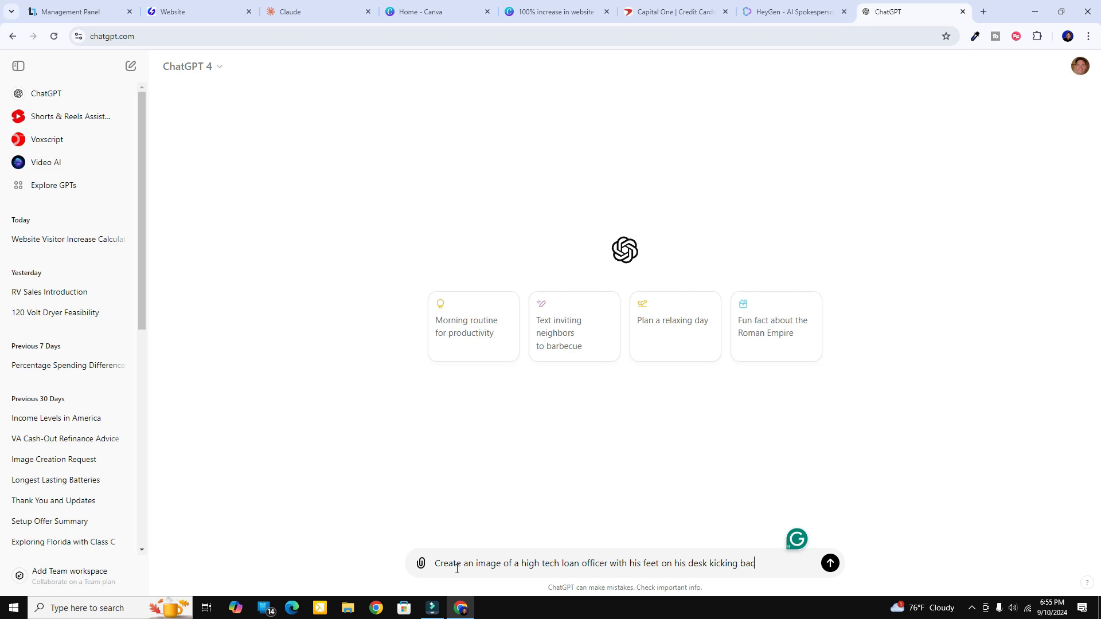
text(k while magical AI hands write his blog post for him. He looks rela)
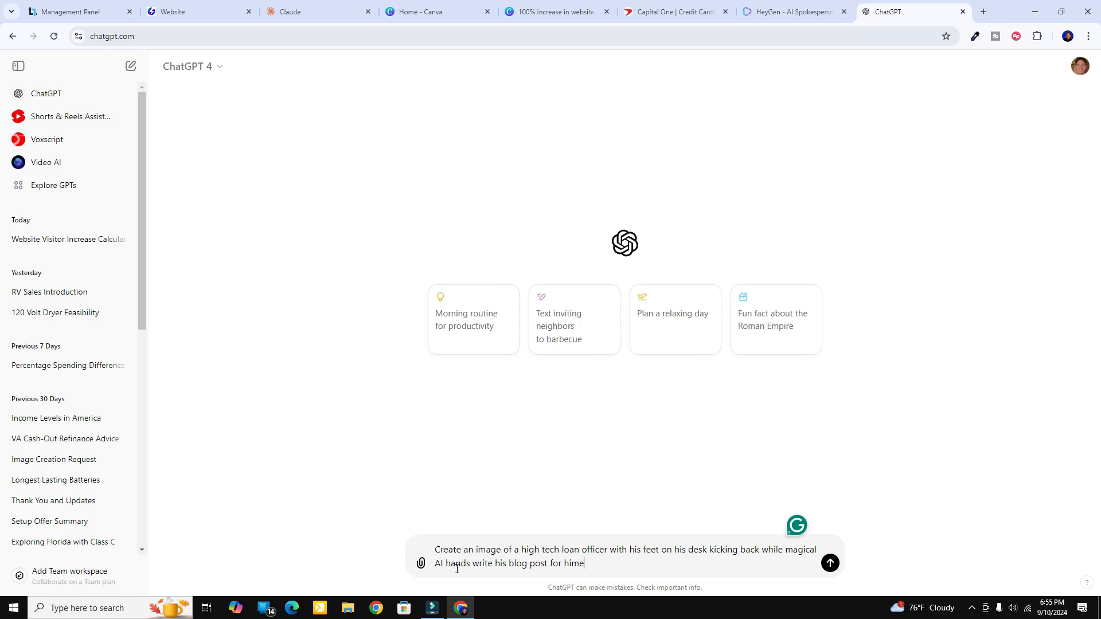
text(xed and happp. There)
key(BackSpace)
key(BackSpace)
key(BackSpace)
key(BackSpace)
key(BackSpace)
Extend the prompt with his high tech office at sunset and a Miami FL skyline out his window, and generate the image
text(He is in his)
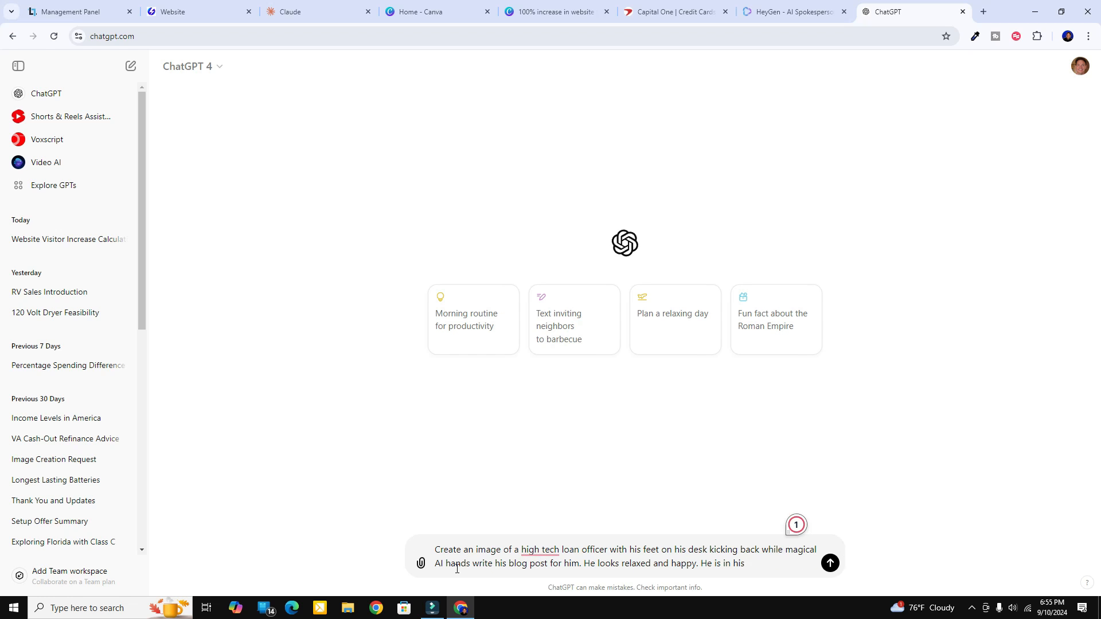
text( high tech office it is sunset and you can see a city skyline )
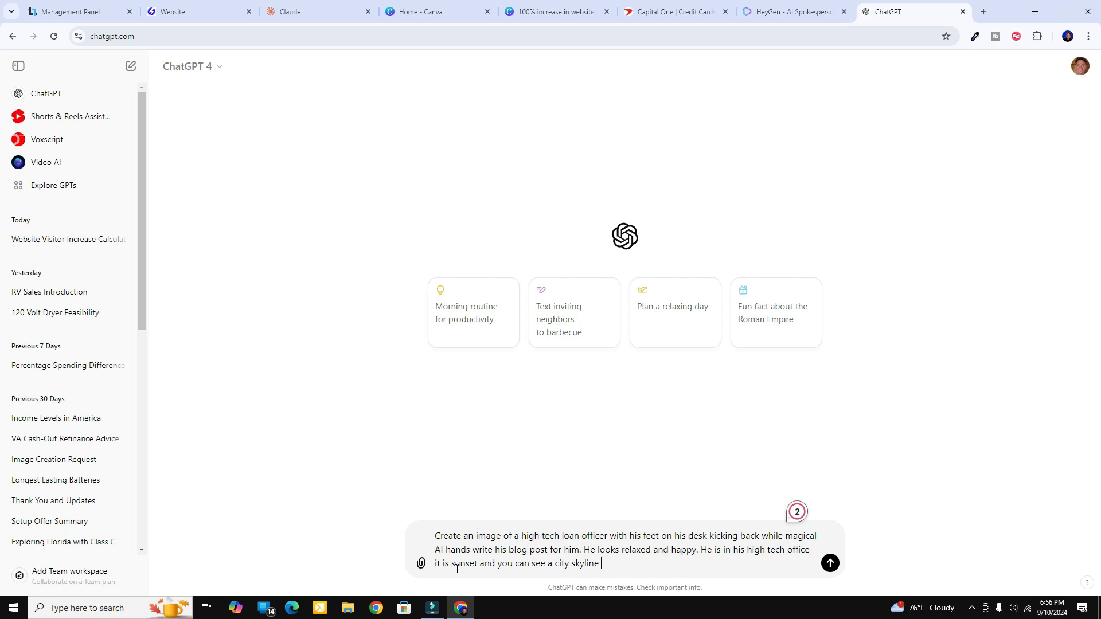
text(in a Miami FL out his window)
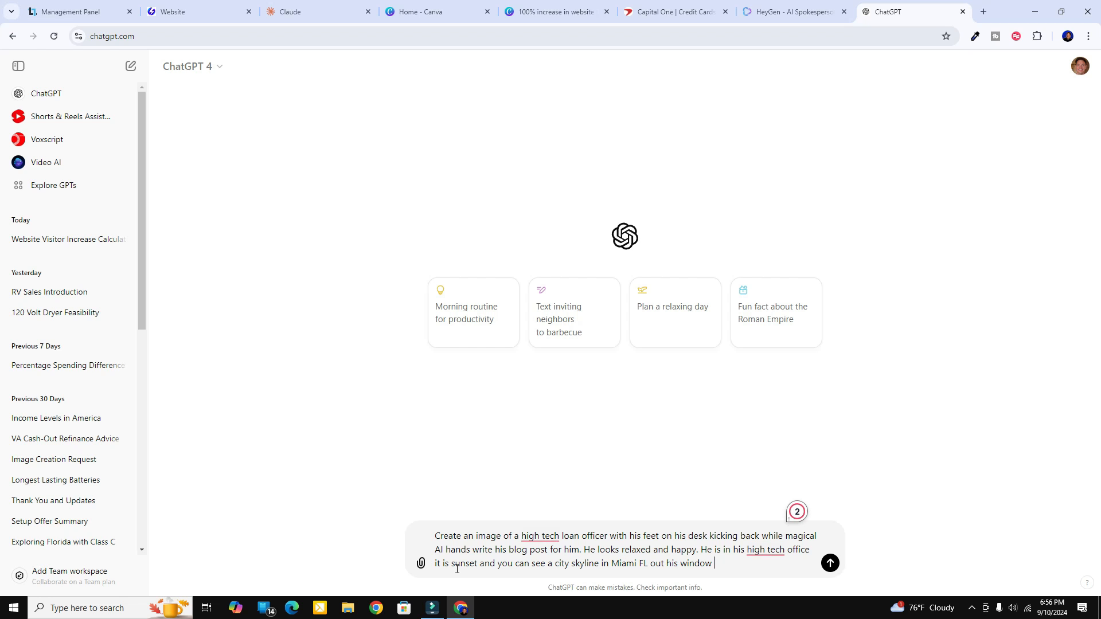
key(Return)
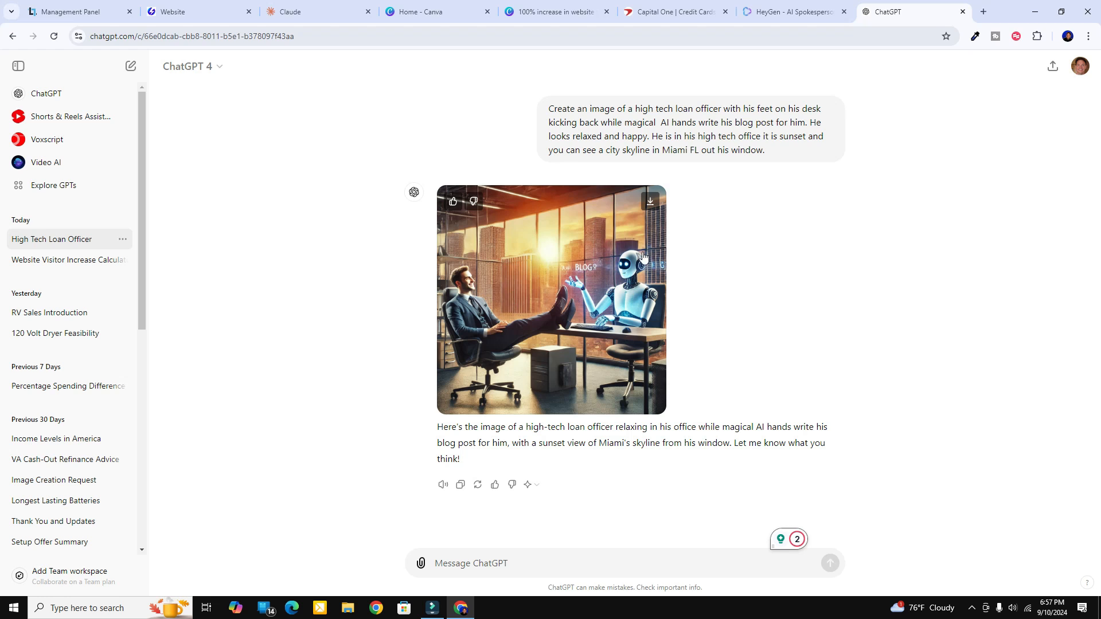
Download the generated loan officer image and upload it to the website's Images folder in Fast Pages 365
click(653, 207)
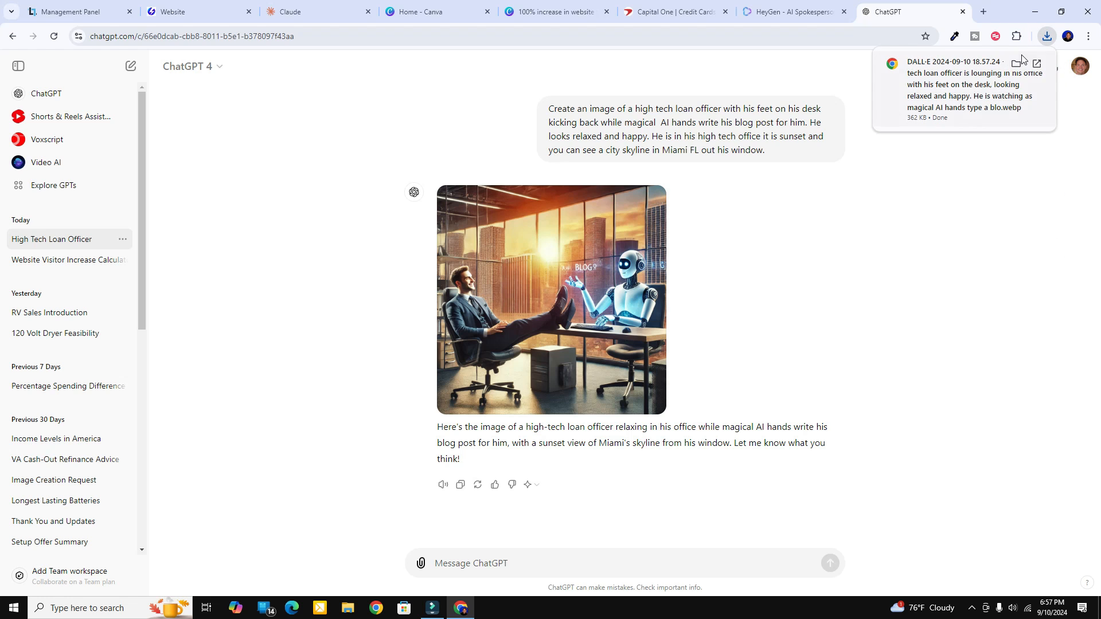
click(190, 16)
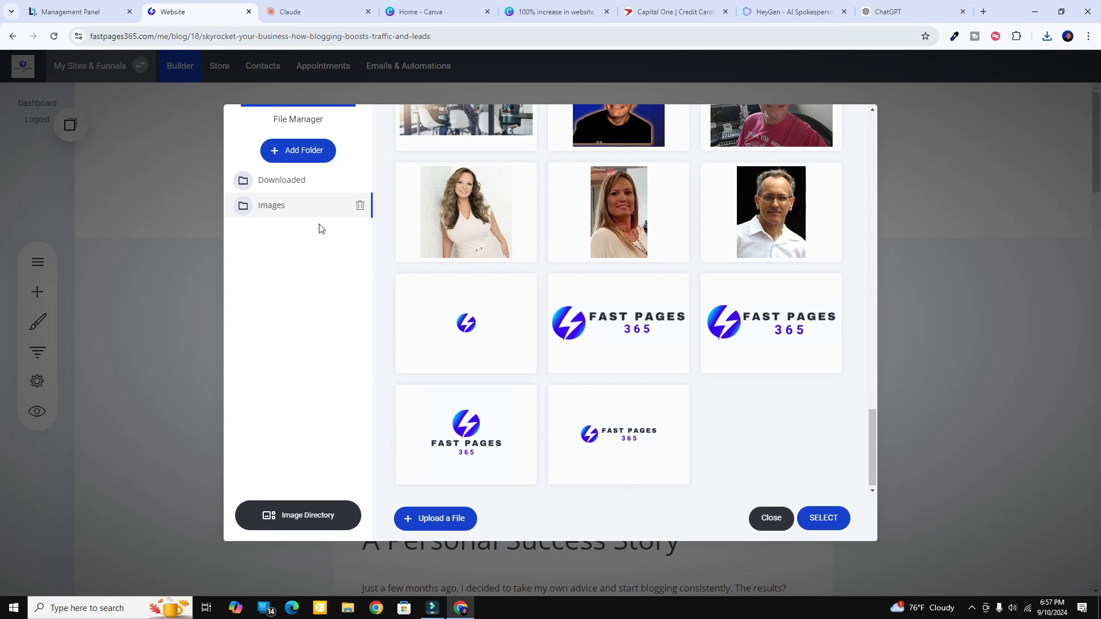
scroll(524, 277, up, 15)
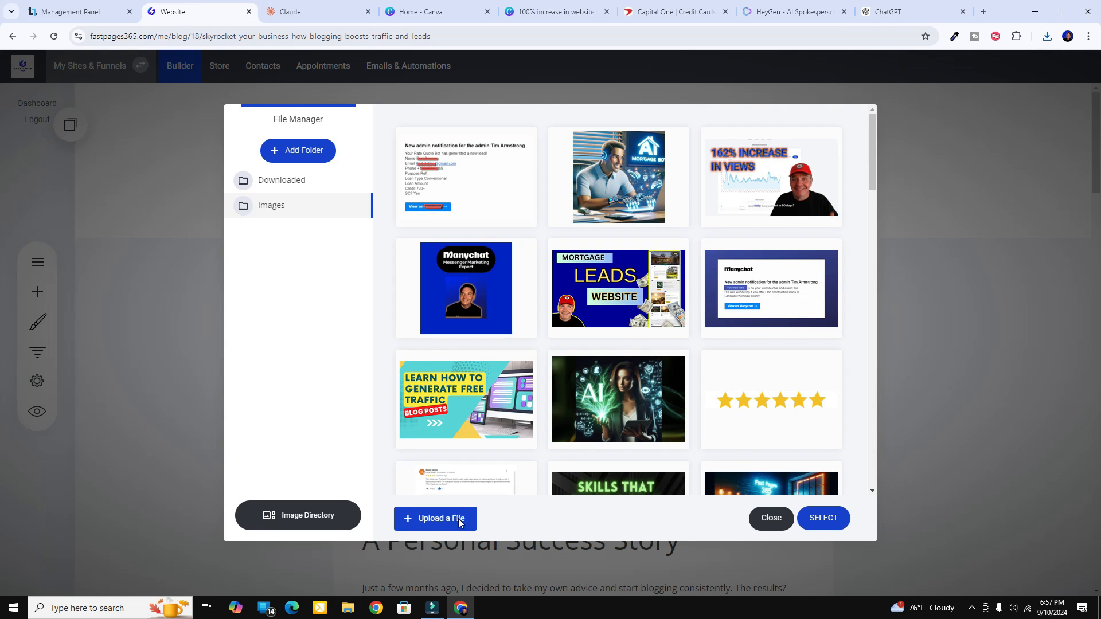
click(436, 519)
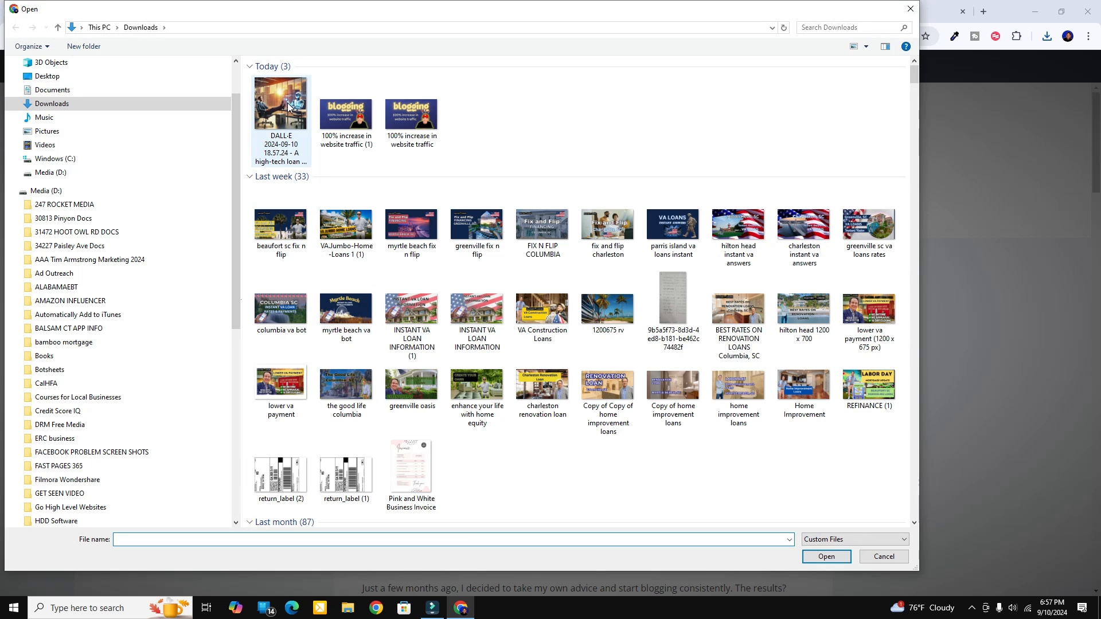
click(281, 92)
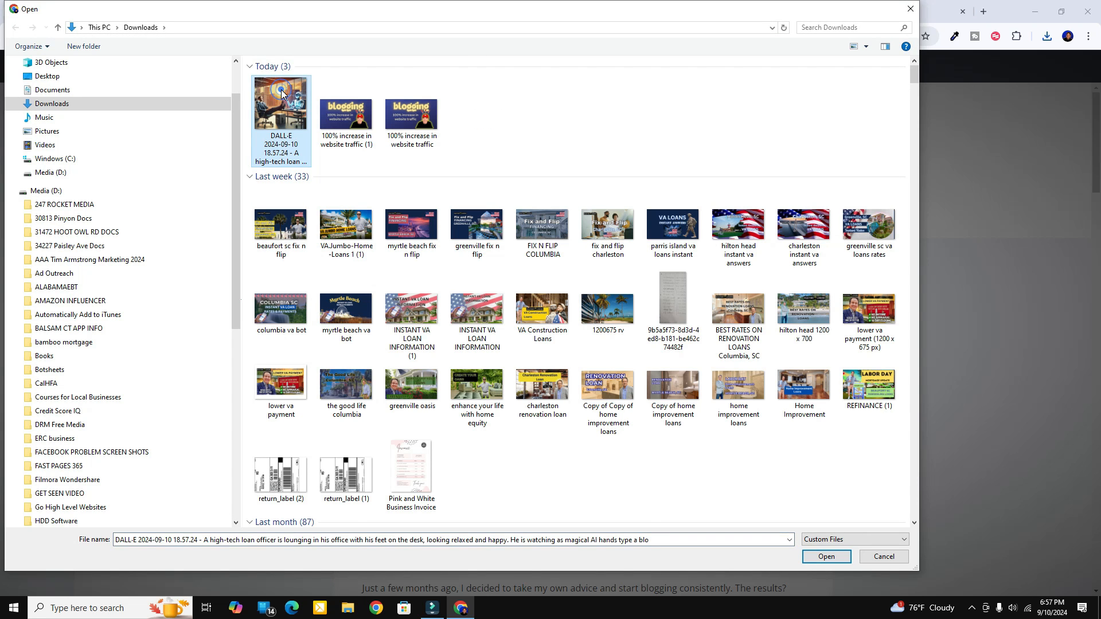
double_click(281, 92)
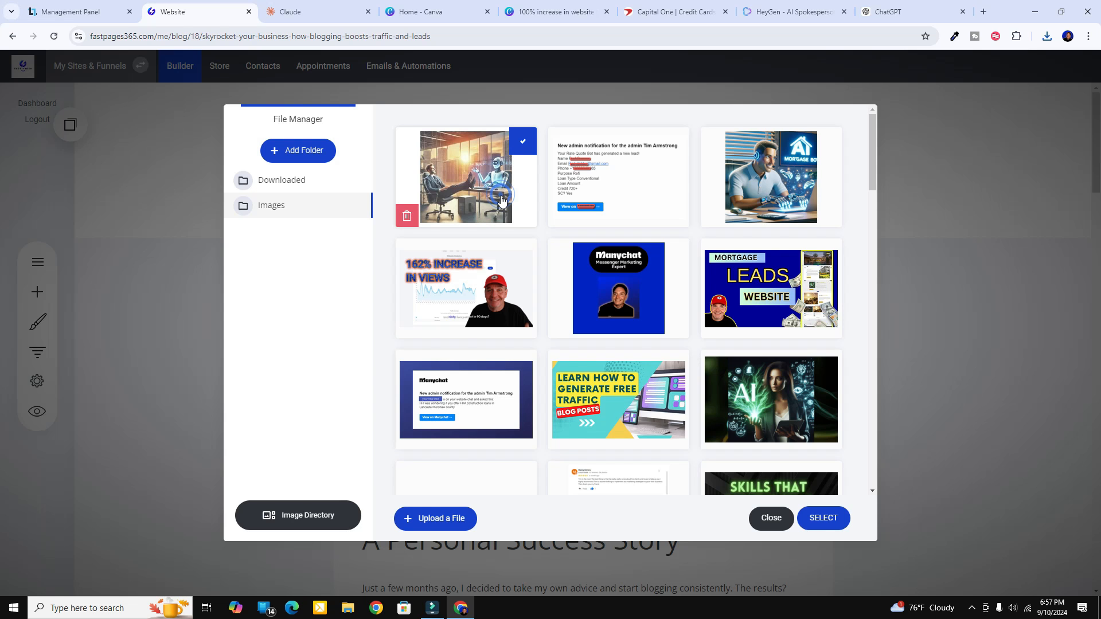
Use the uploaded loan officer image as the post's featured image, update the post and return to the blog list
click(813, 515)
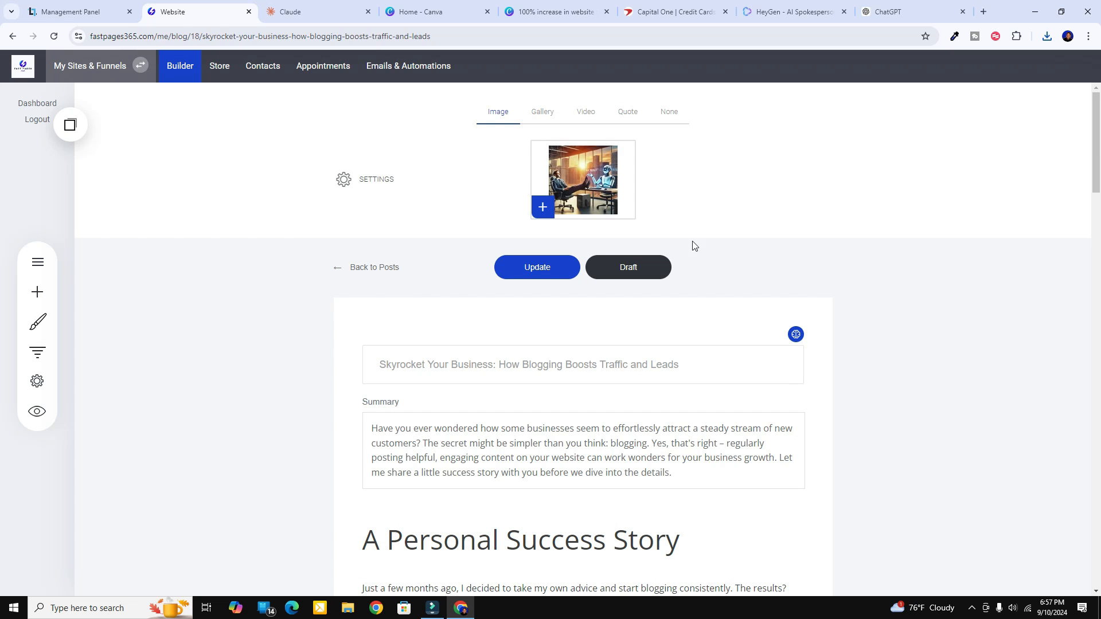
click(539, 268)
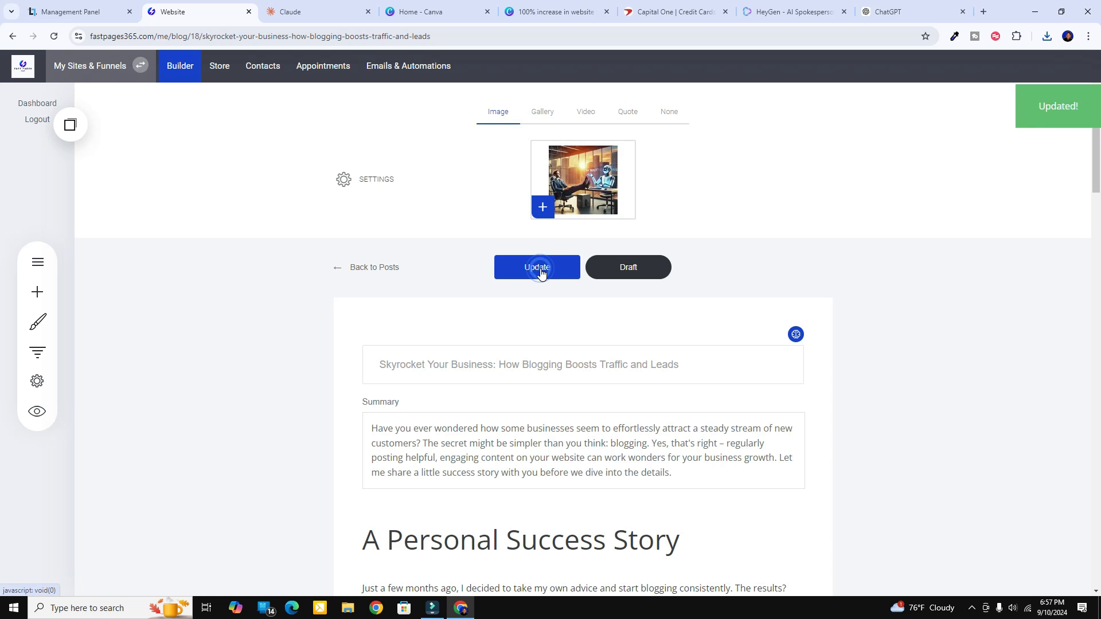
click(369, 265)
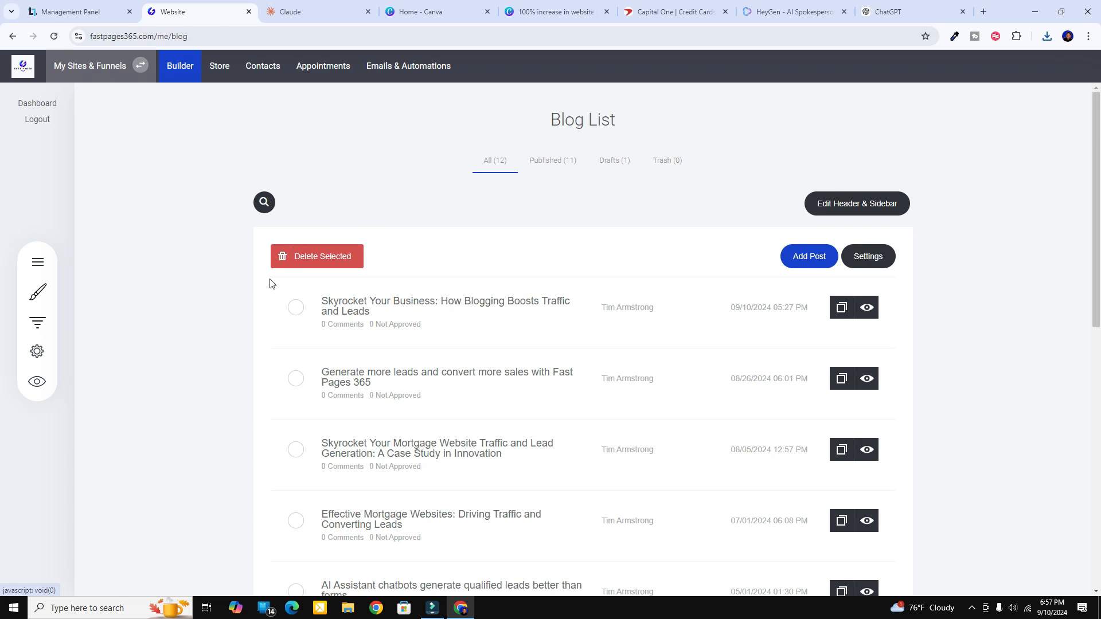
Preview the website's Home page and check how the new post appears in its blog section
click(37, 262)
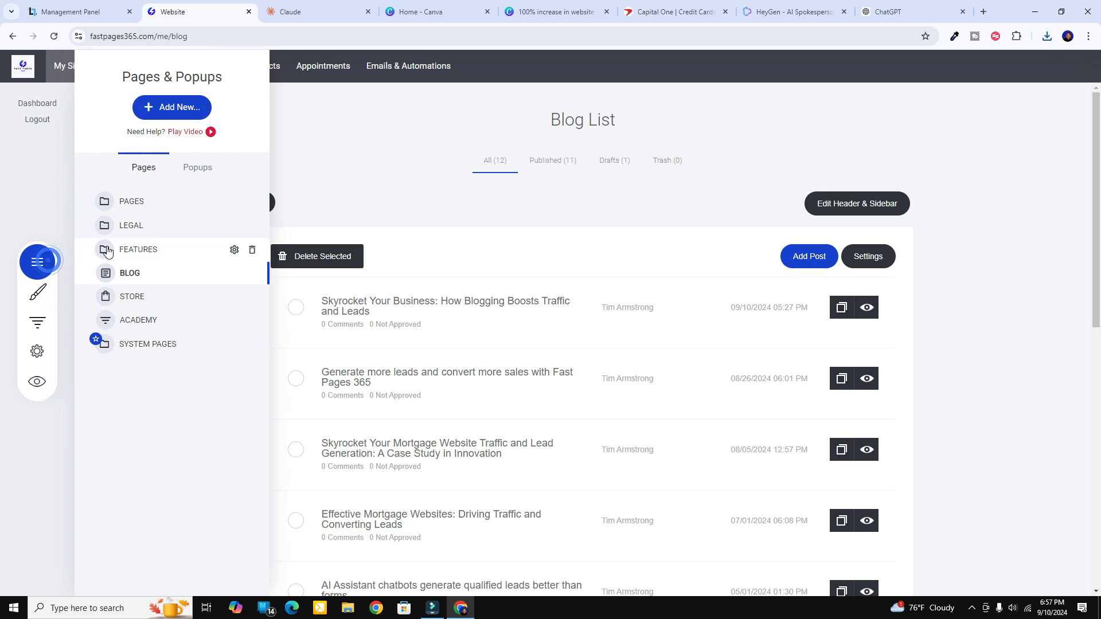
click(135, 201)
click(129, 300)
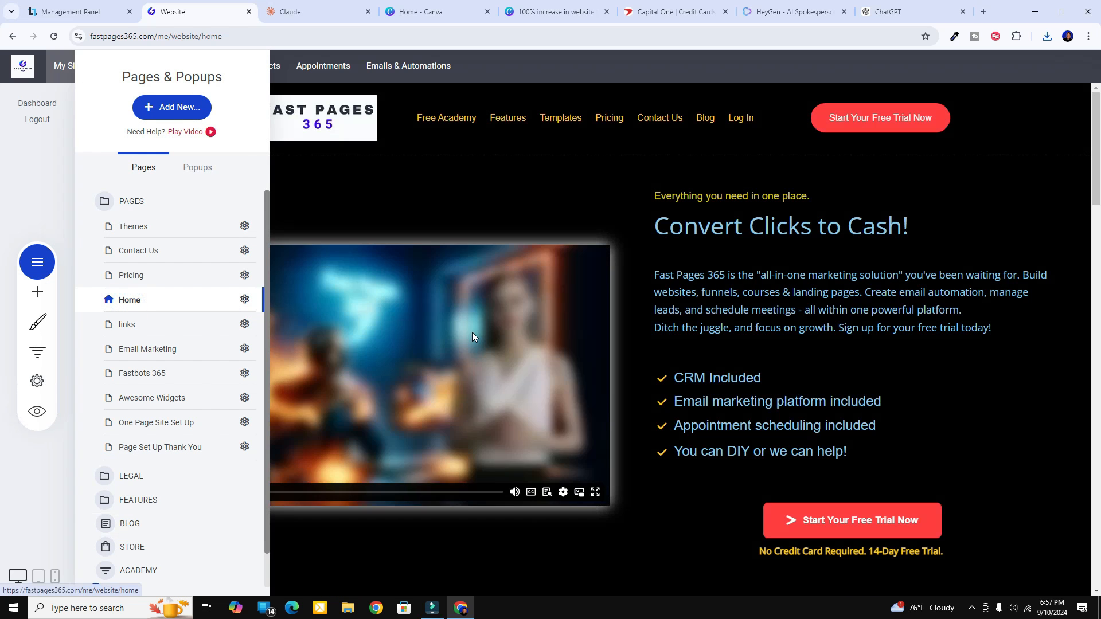
click(541, 190)
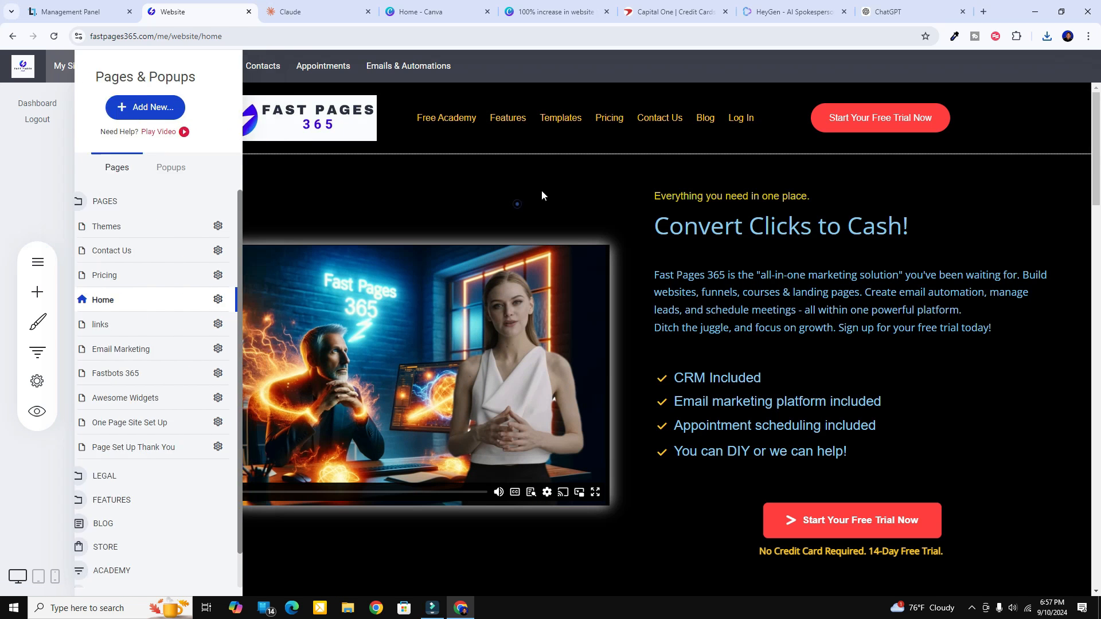
click(37, 411)
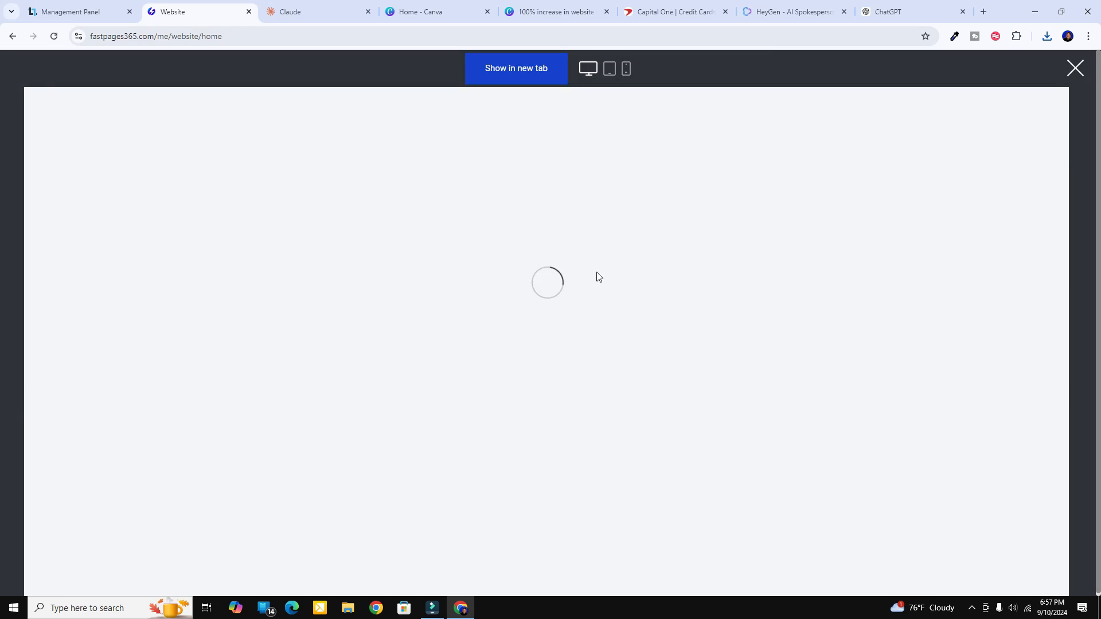
scroll(505, 291, down, 8)
scroll(505, 294, down, 9)
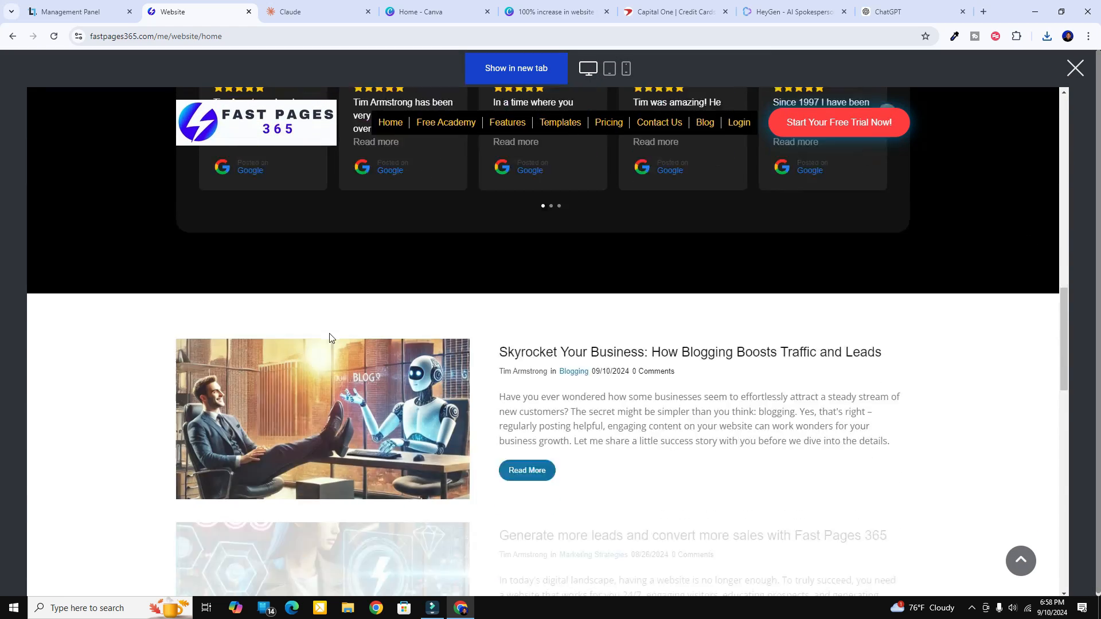
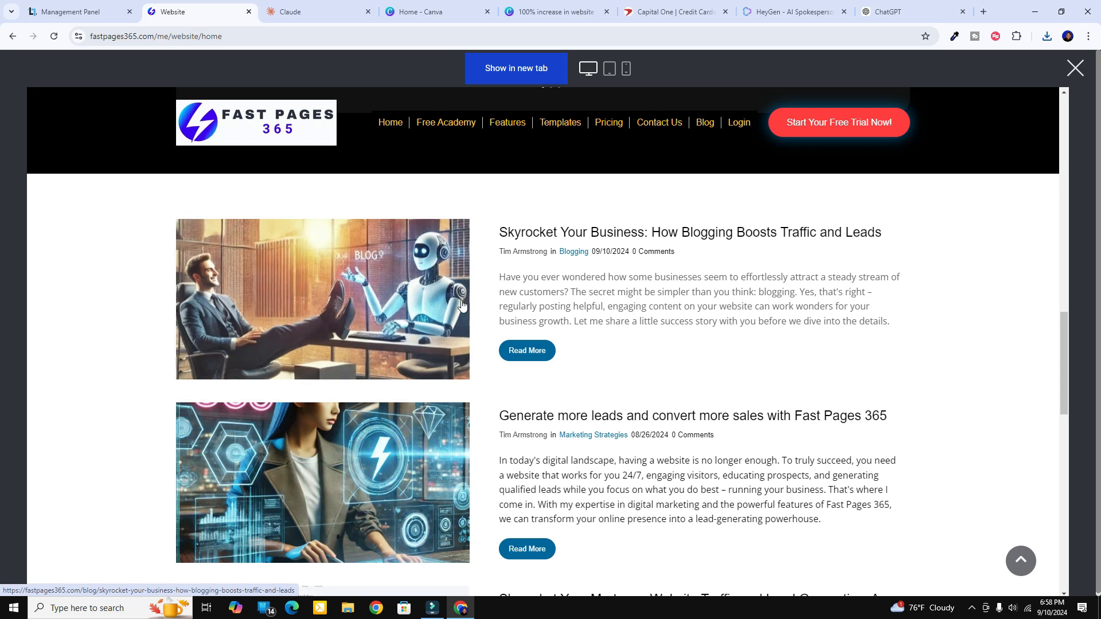
Open the Skyrocket Your Business post from the Home page preview, read through its published layout, and close the preview
click(548, 350)
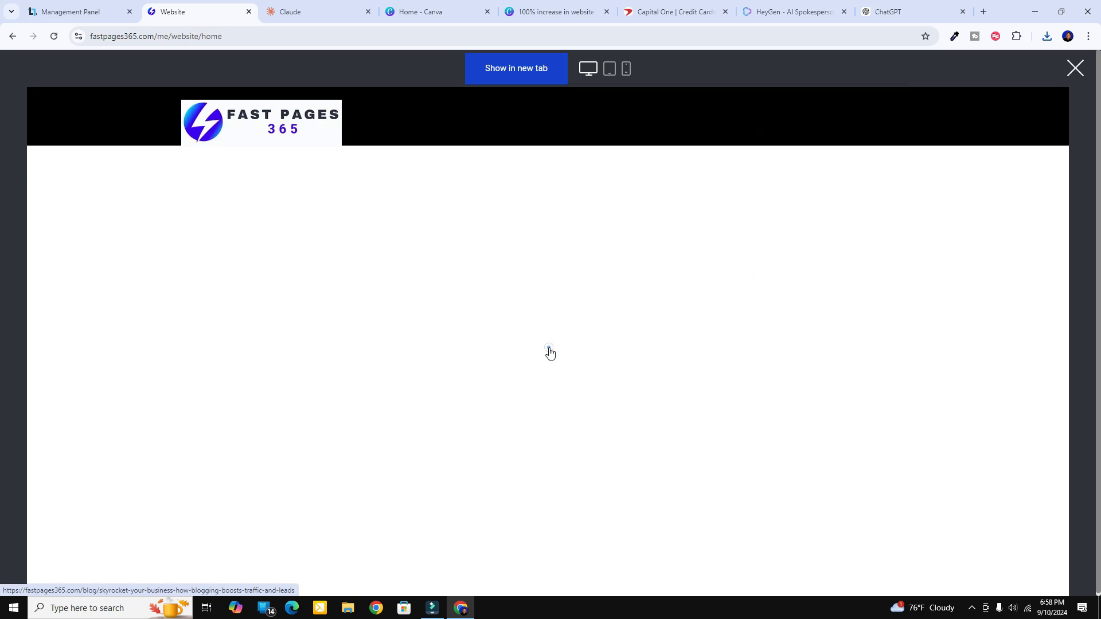
scroll(549, 350, down, 6)
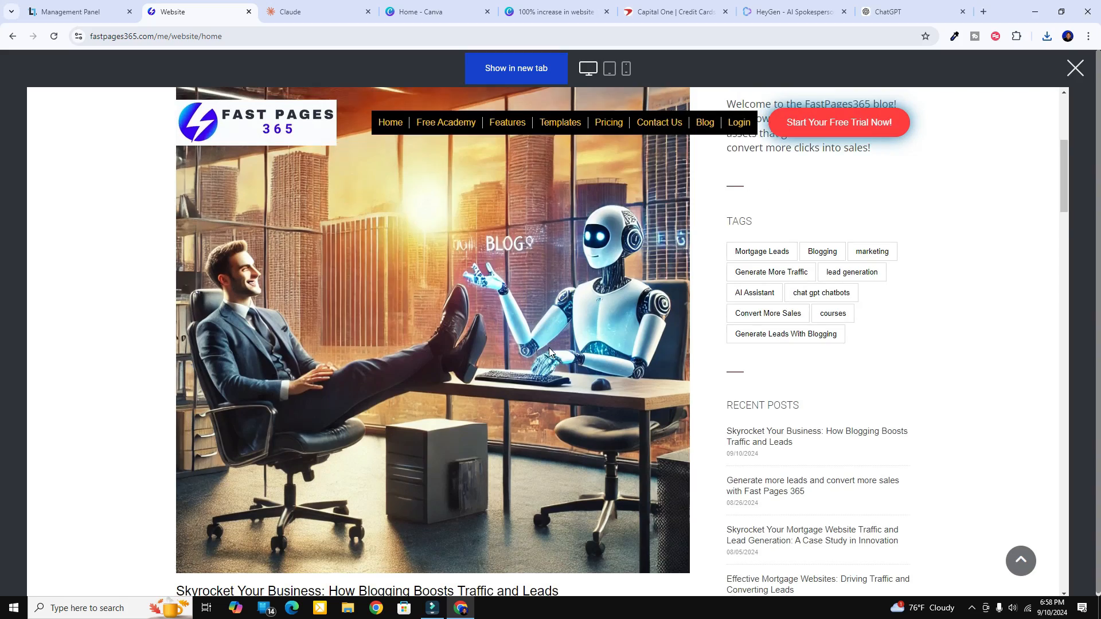
scroll(549, 352, down, 15)
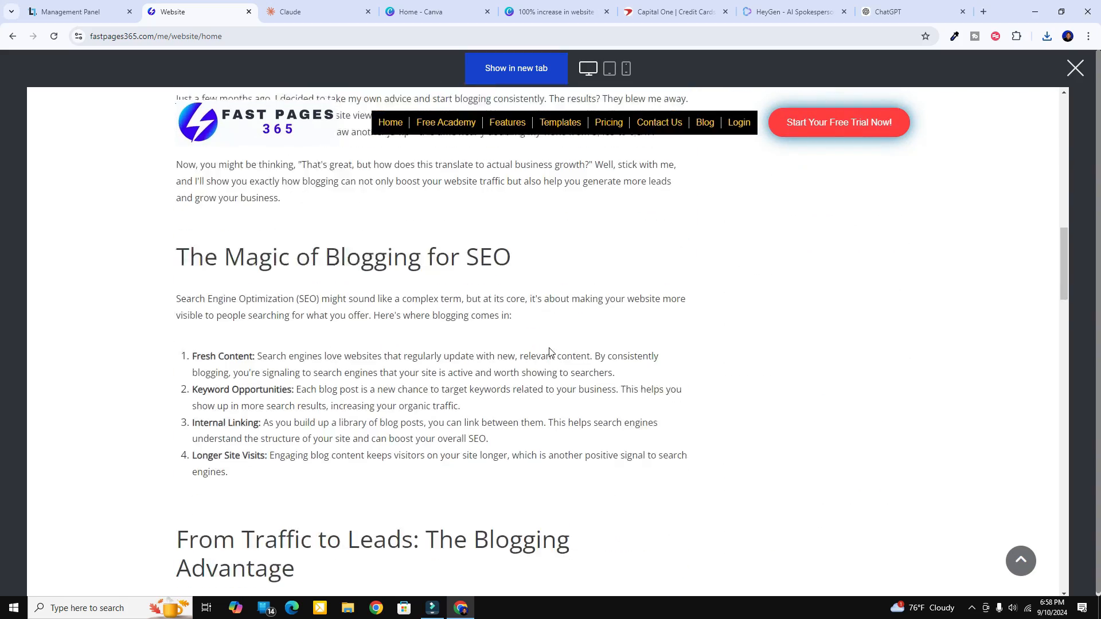
scroll(550, 352, down, 18)
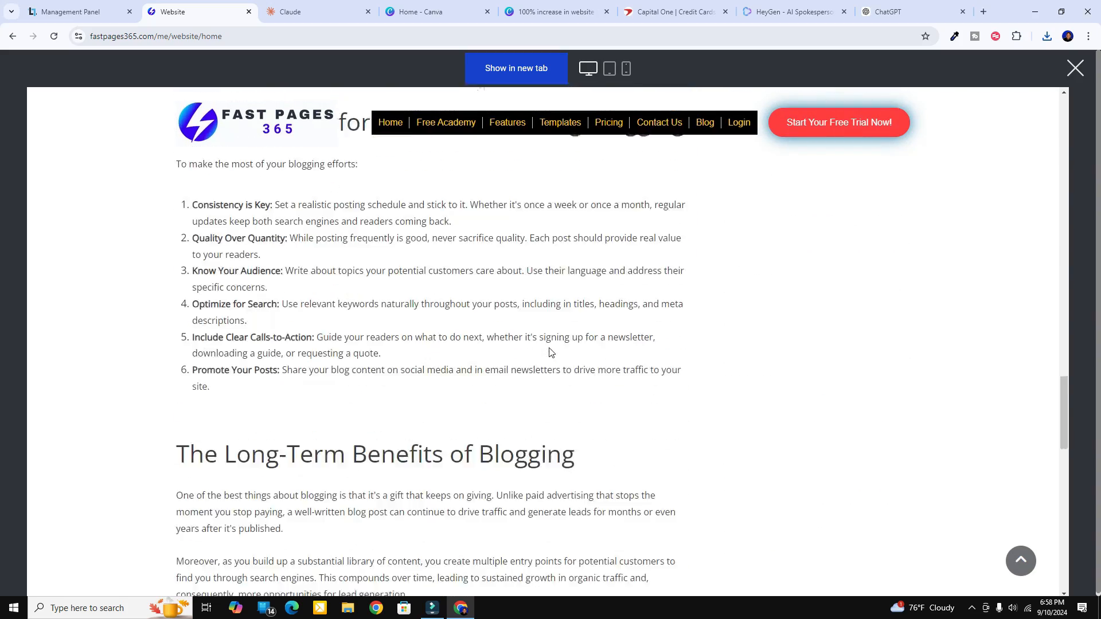
scroll(549, 352, up, 20)
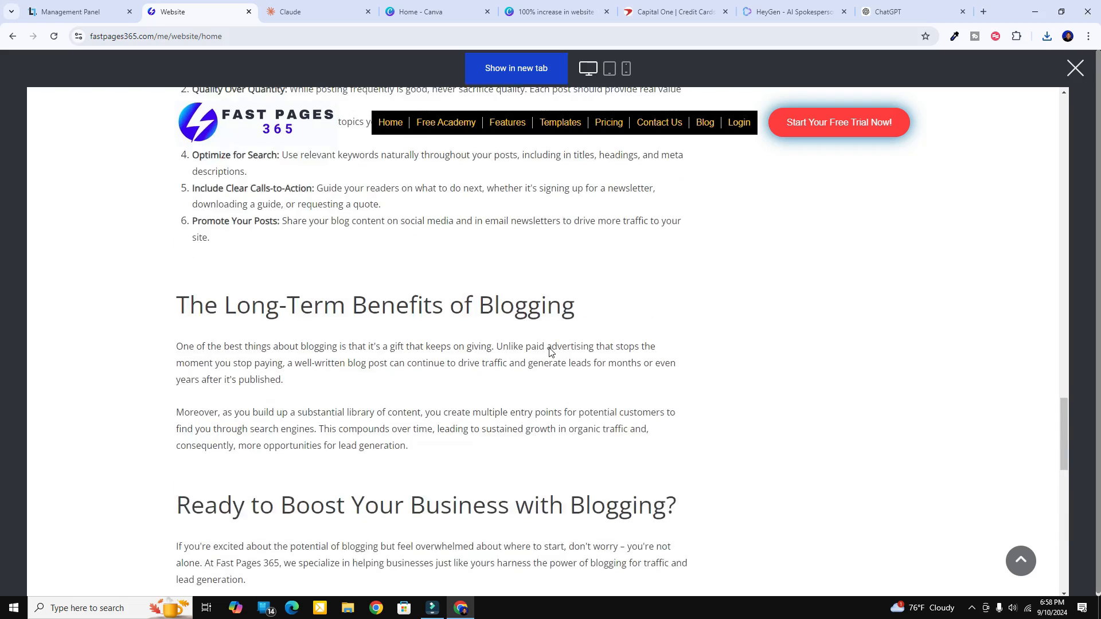
scroll(549, 352, up, 10)
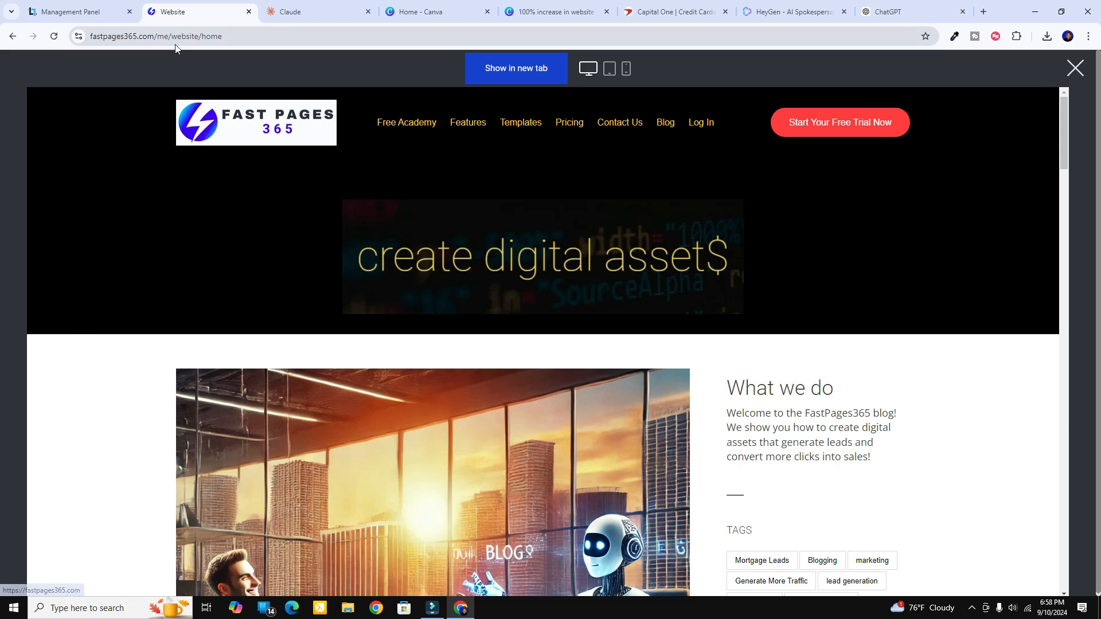
click(1073, 71)
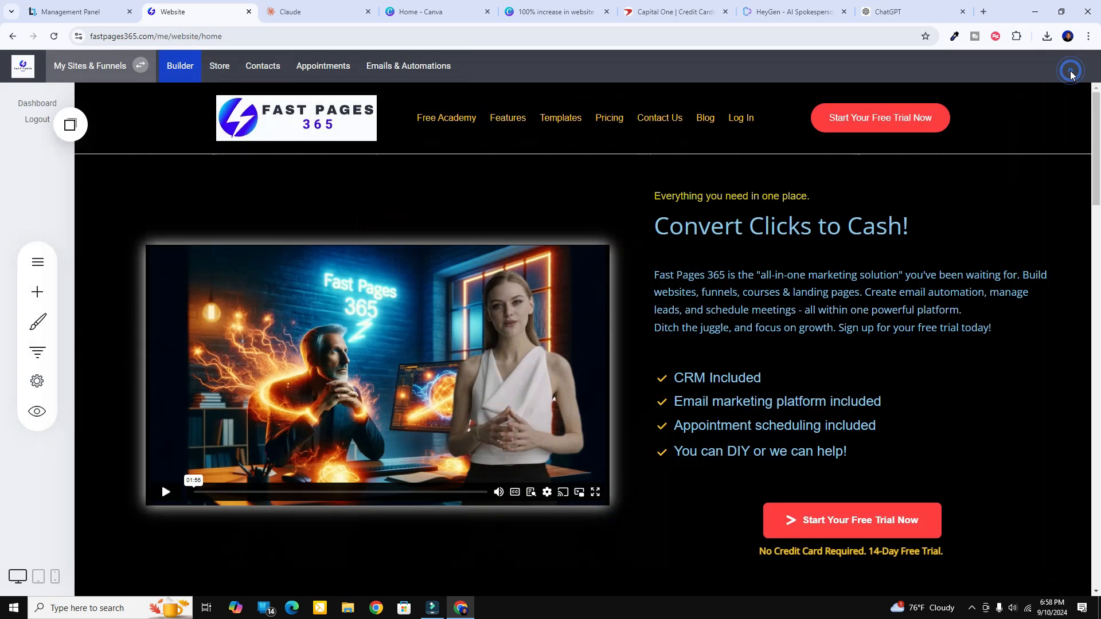
Go to the website's blog list and open the post Skyrocket Your Business: How Blogging Boosts Traffic and Leads for editing
click(37, 262)
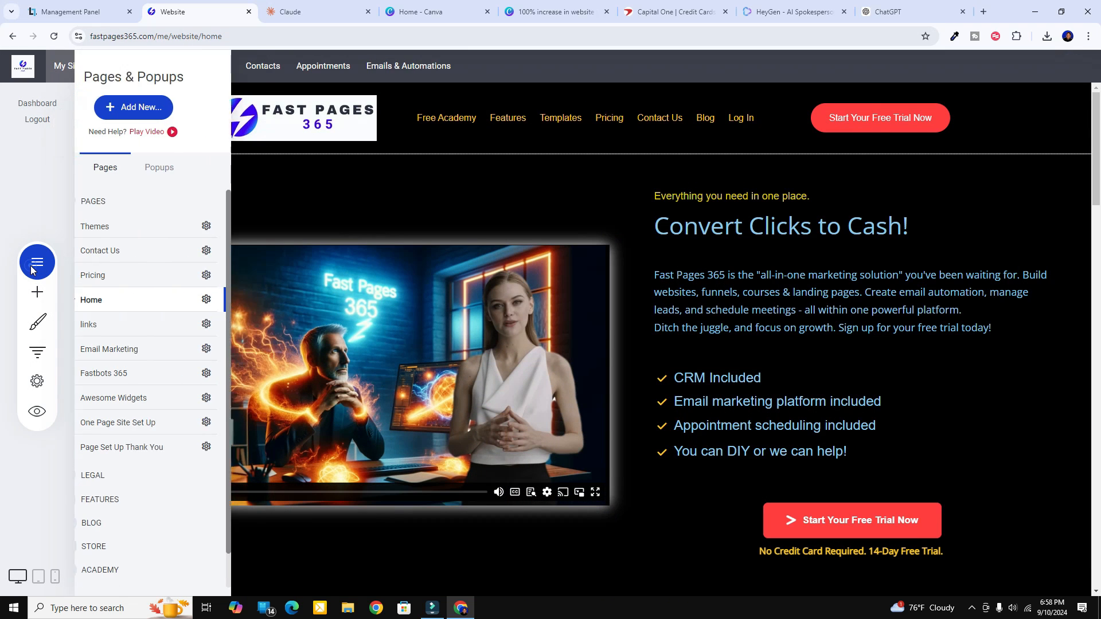
scroll(223, 491, down, 1)
click(134, 490)
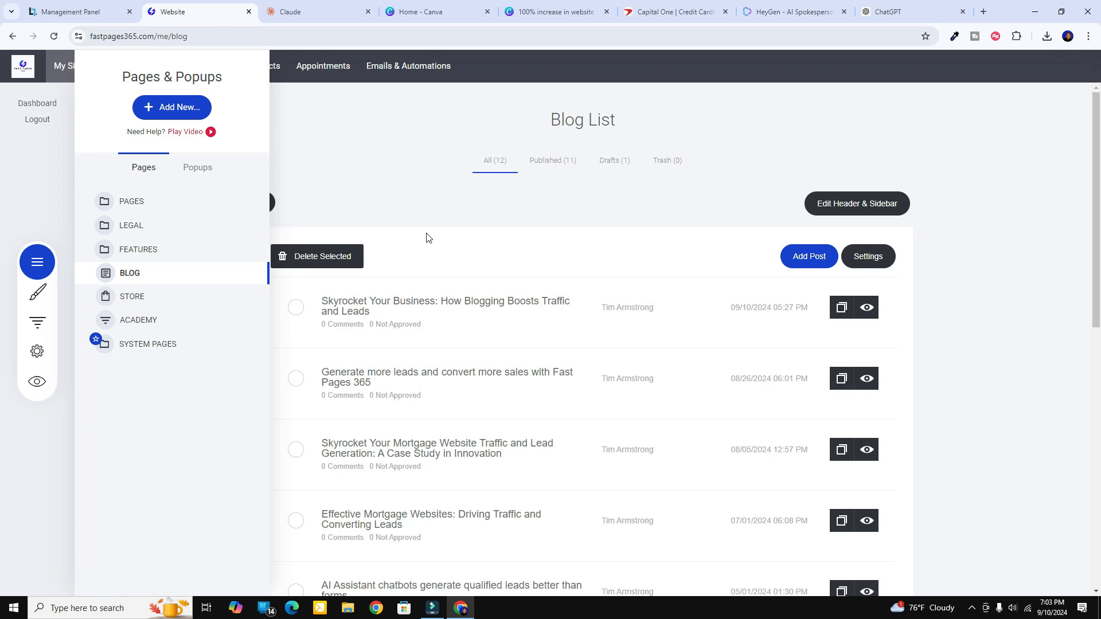
click(426, 237)
click(453, 308)
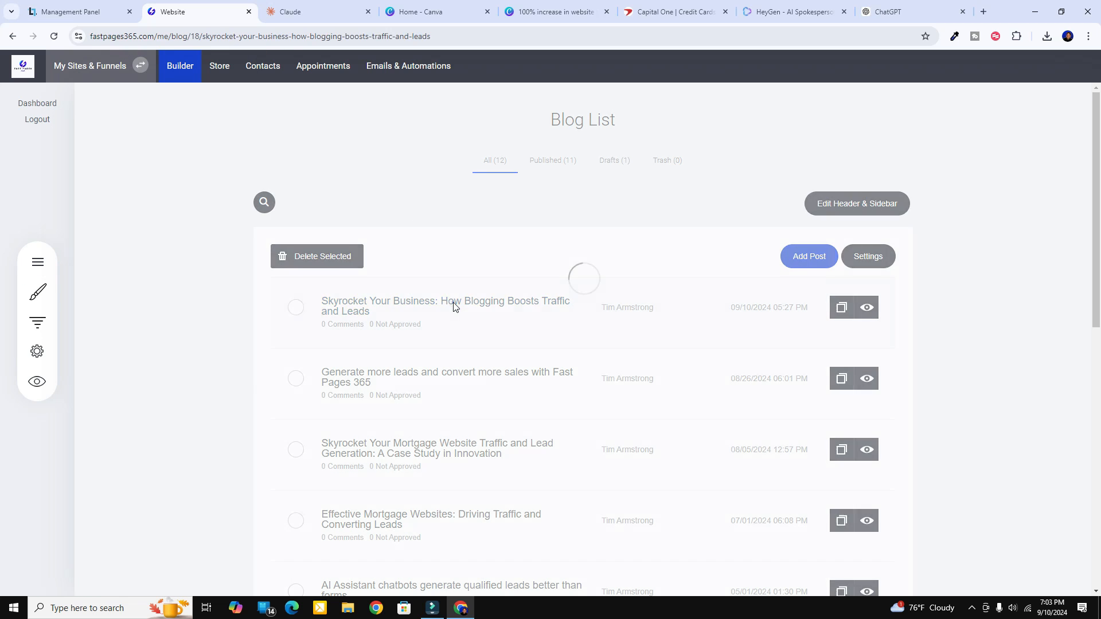
Review the post's summary and sections for places between them where a new block can be added
scroll(454, 307, down, 1)
scroll(454, 308, down, 4)
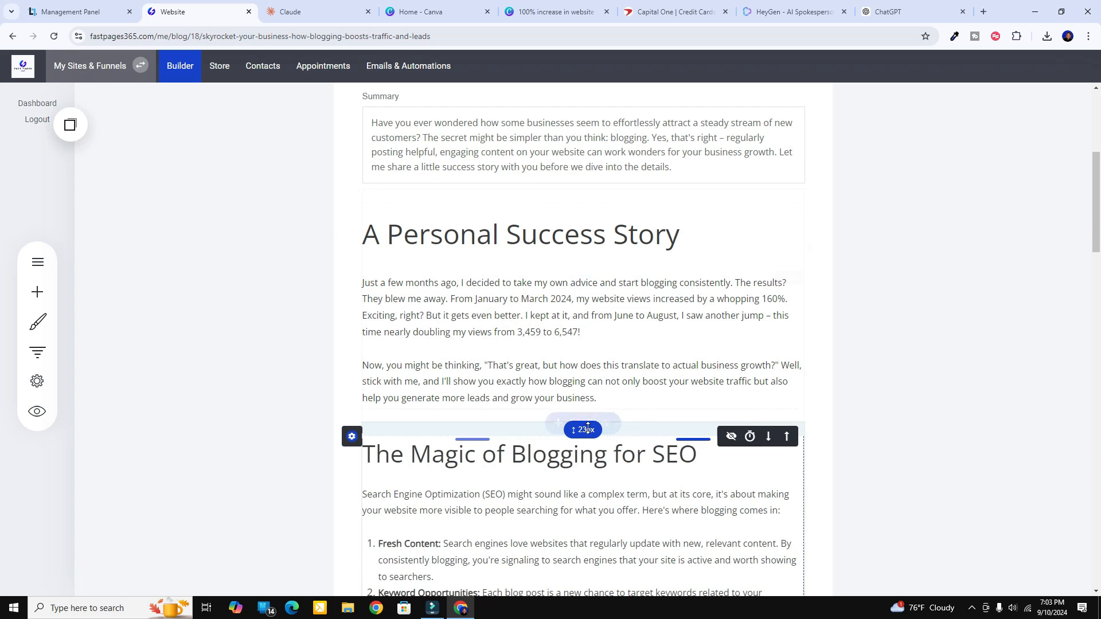
scroll(592, 341, down, 5)
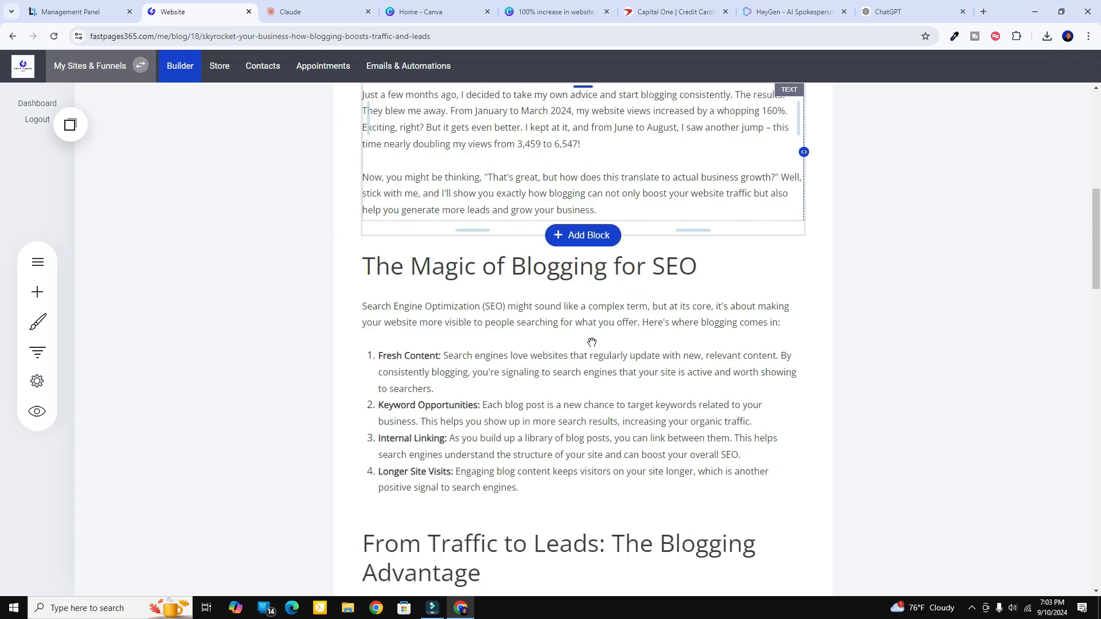
scroll(574, 344, up, 3)
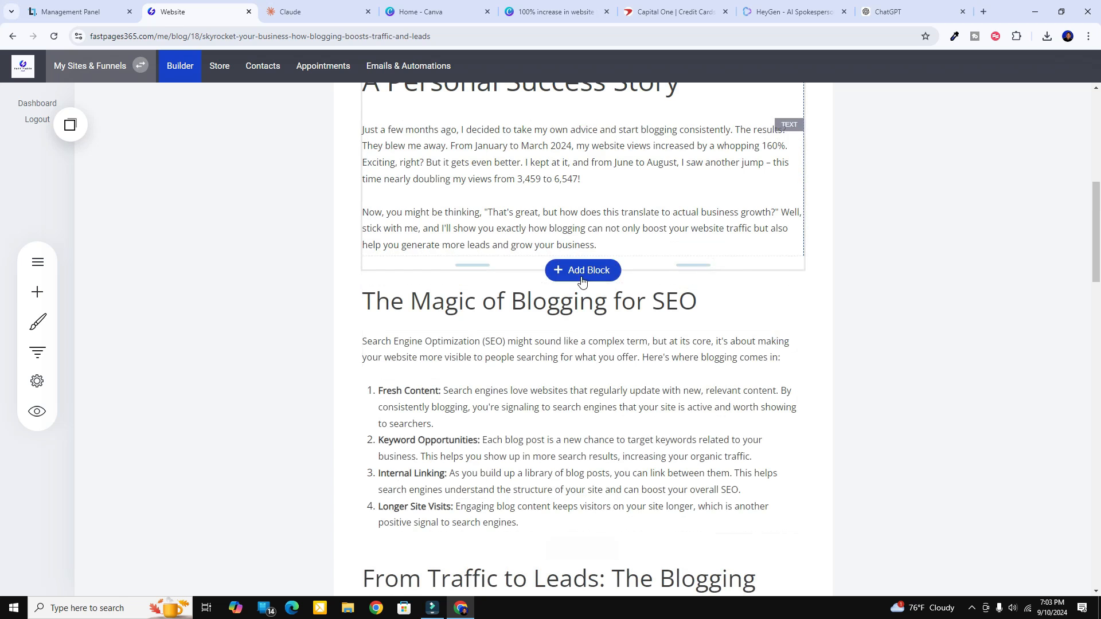
scroll(602, 395, down, 3)
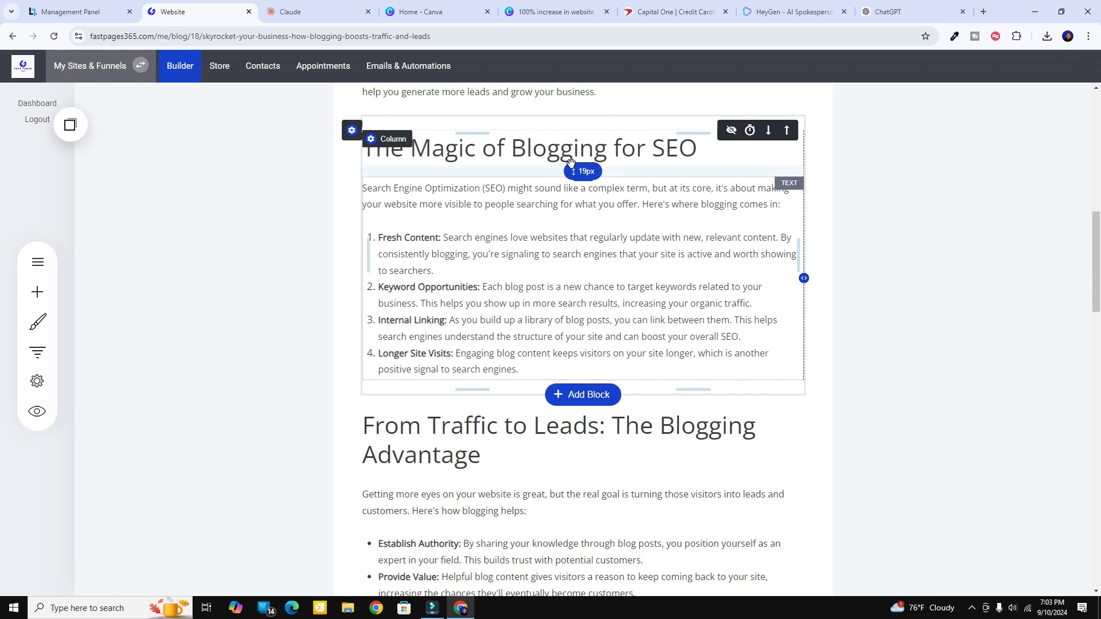
scroll(608, 298, down, 7)
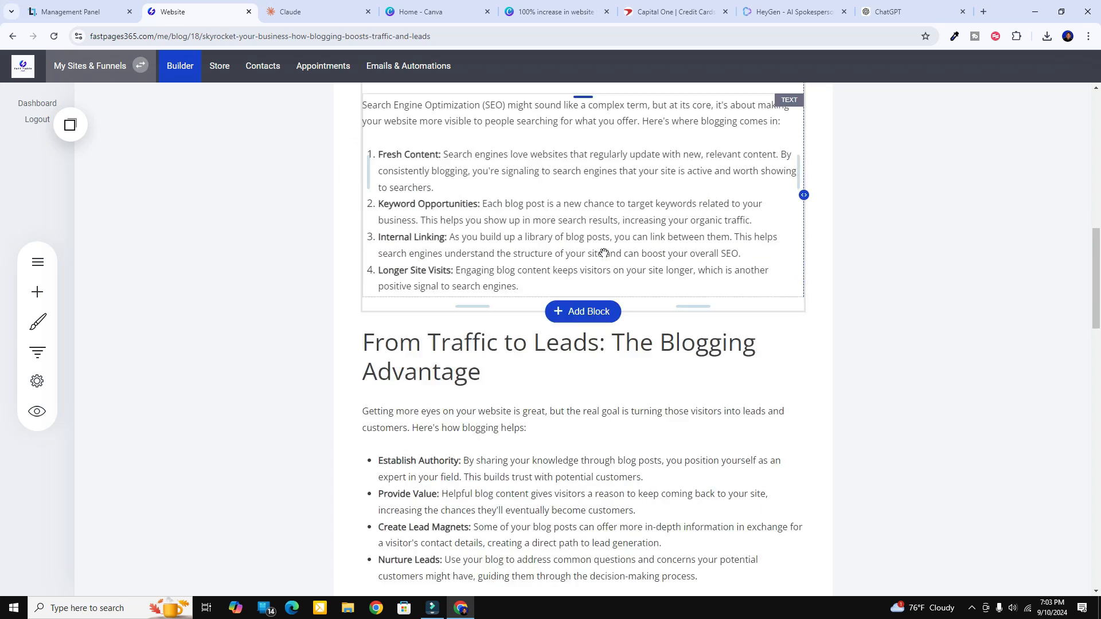
scroll(618, 336, up, 5)
scroll(620, 337, up, 7)
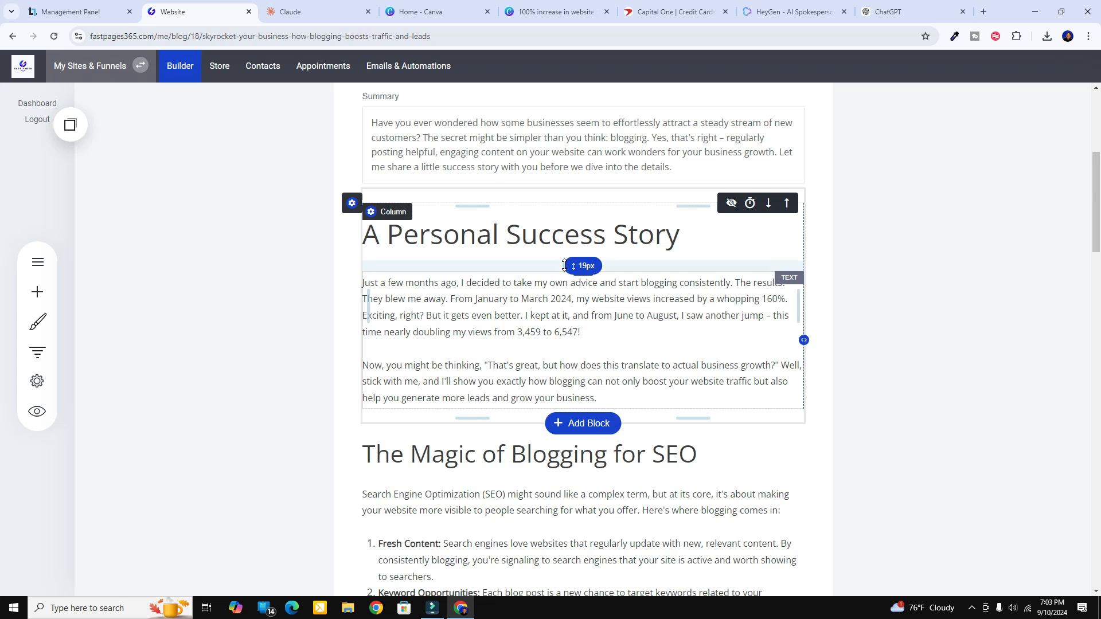
scroll(471, 133, up, 3)
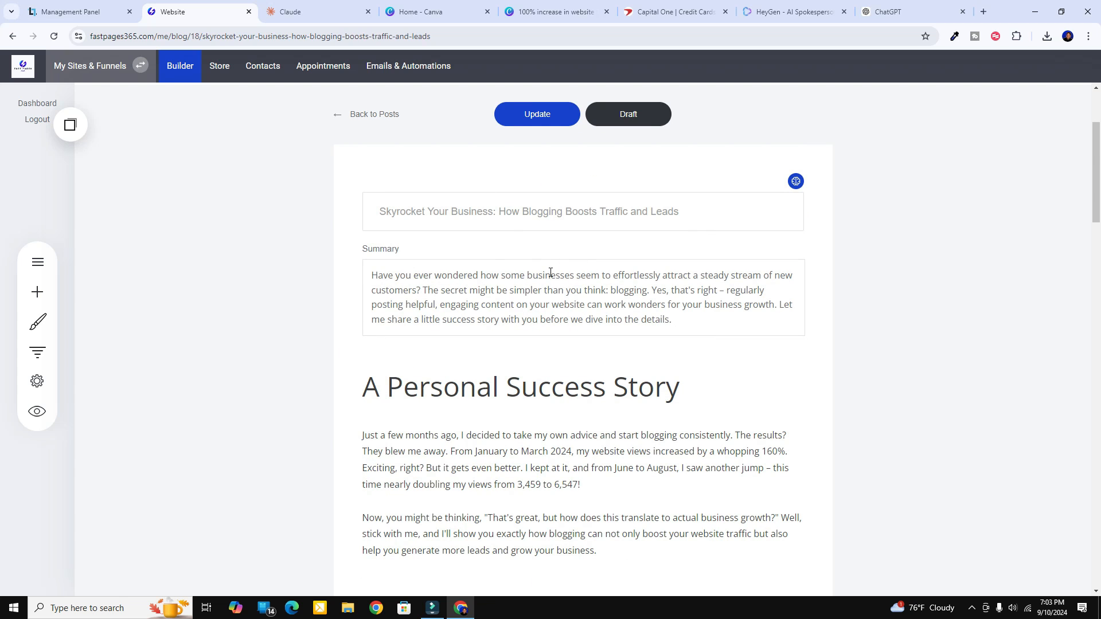
Add an empty block between the A Personal Success Story and The Magic of Blogging for SEO sections
scroll(576, 310, down, 3)
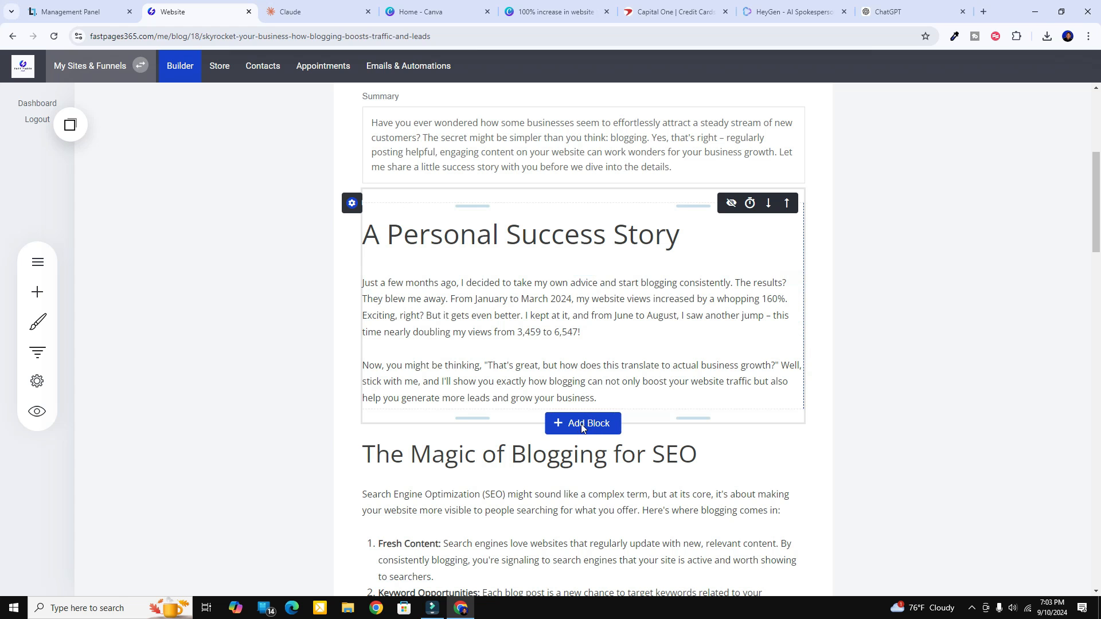
click(582, 424)
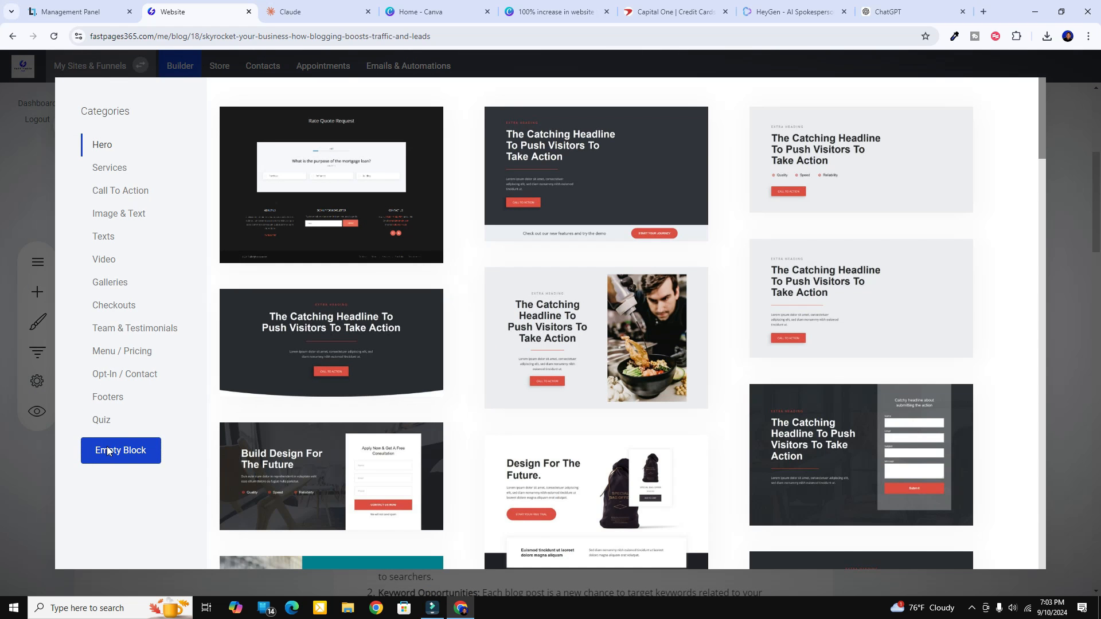
click(108, 451)
scroll(431, 369, down, 3)
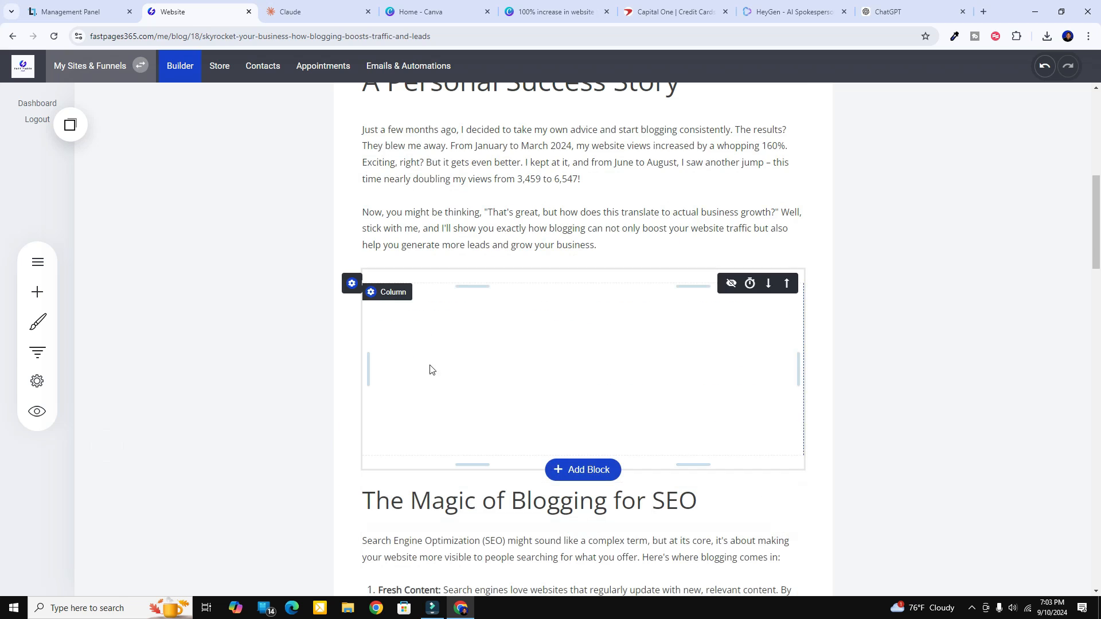
click(37, 292)
scroll(201, 378, down, 8)
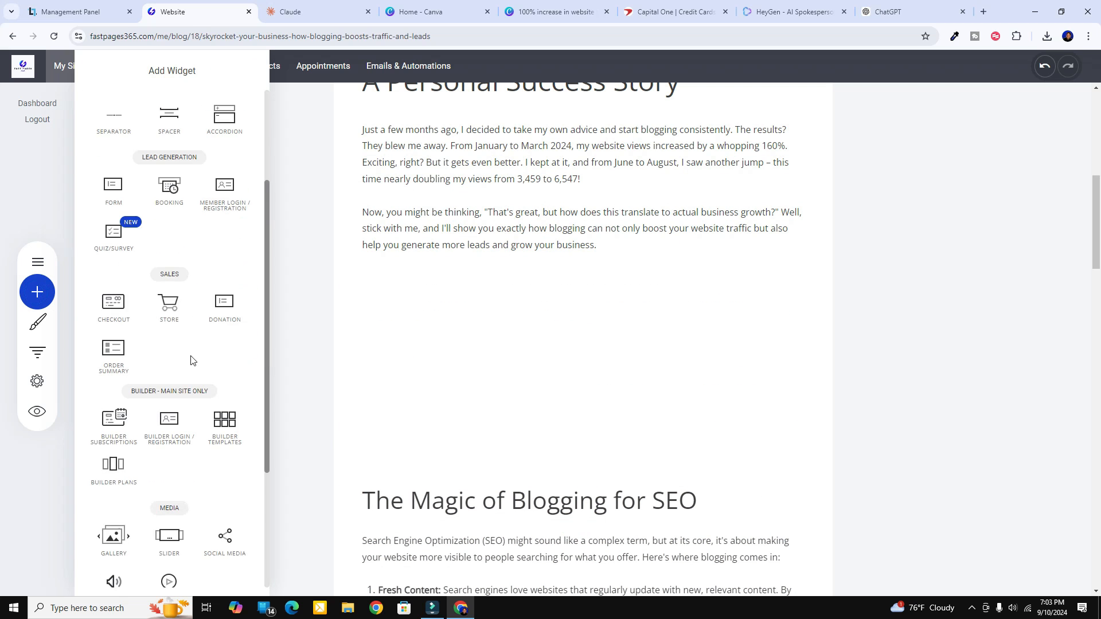
drag(351, 382, 513, 292)
click(414, 275)
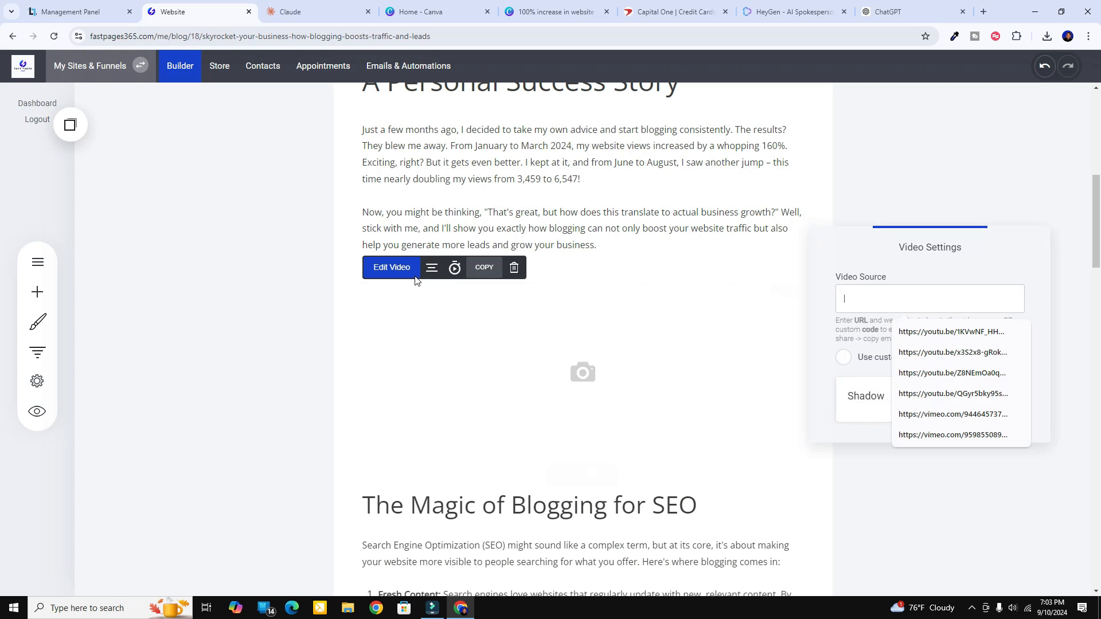
click(940, 338)
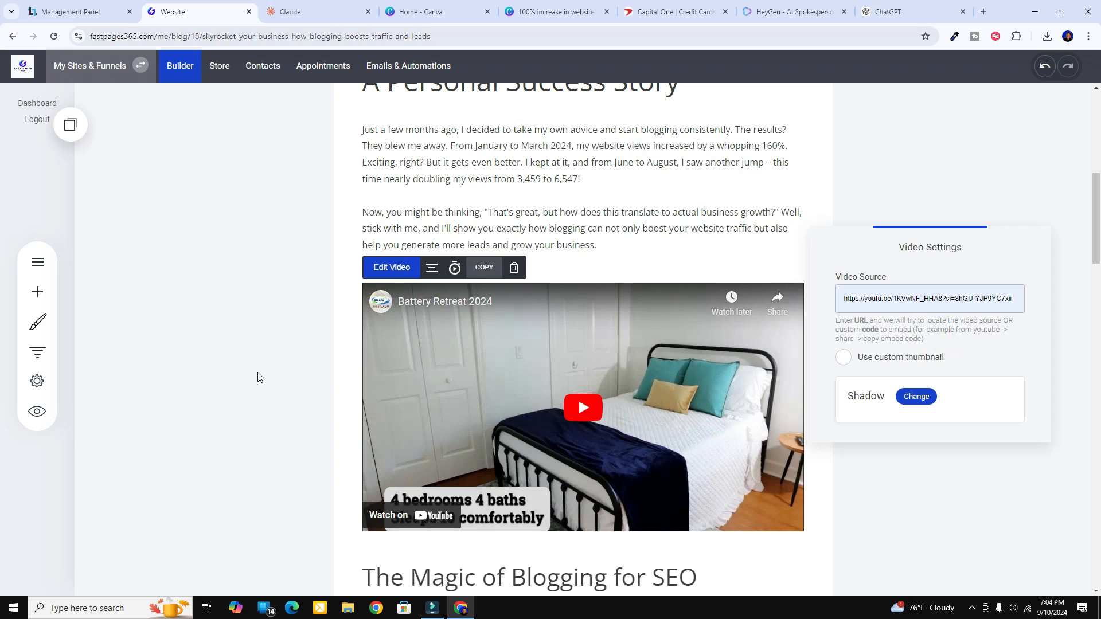
click(258, 377)
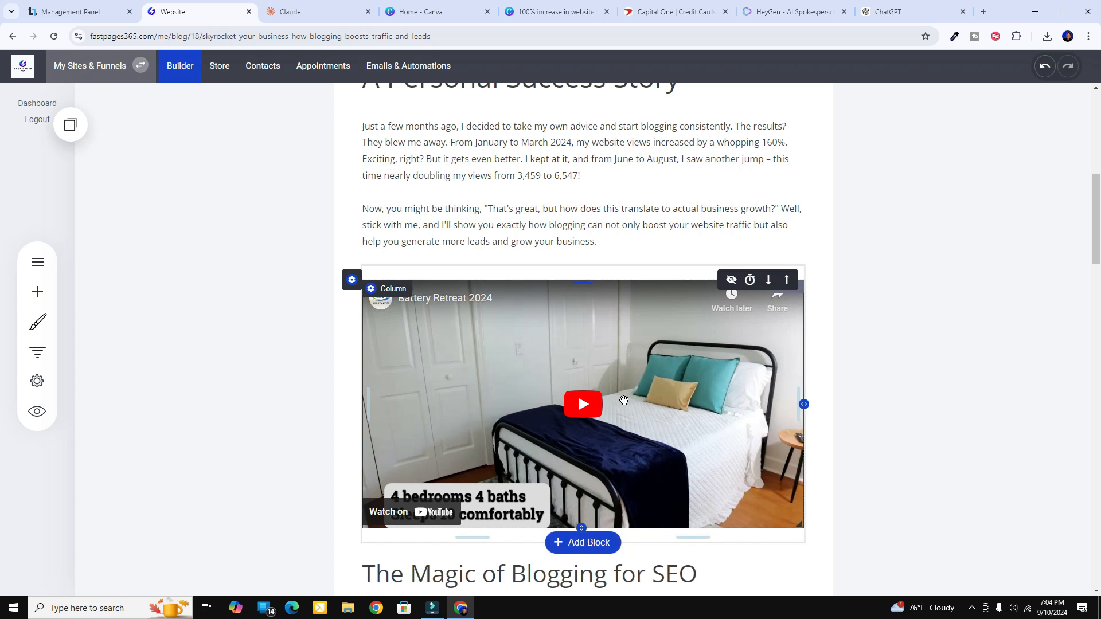
Examine how the embedded video sits among the post's sections, from the success story through the best practices
scroll(544, 283, down, 3)
scroll(609, 308, up, 3)
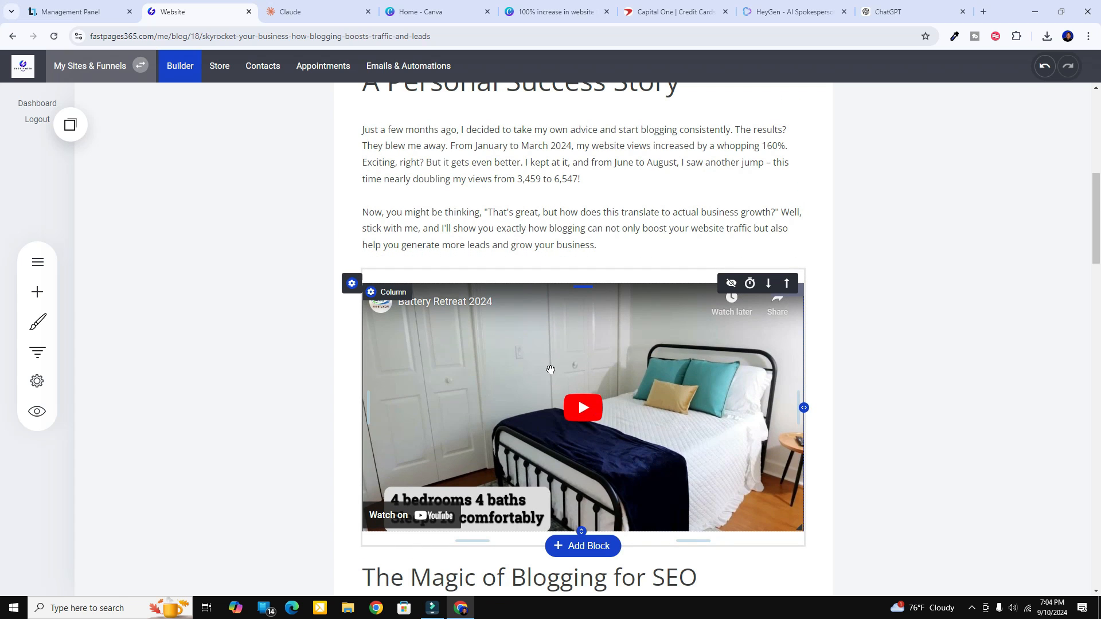
scroll(550, 370, down, 20)
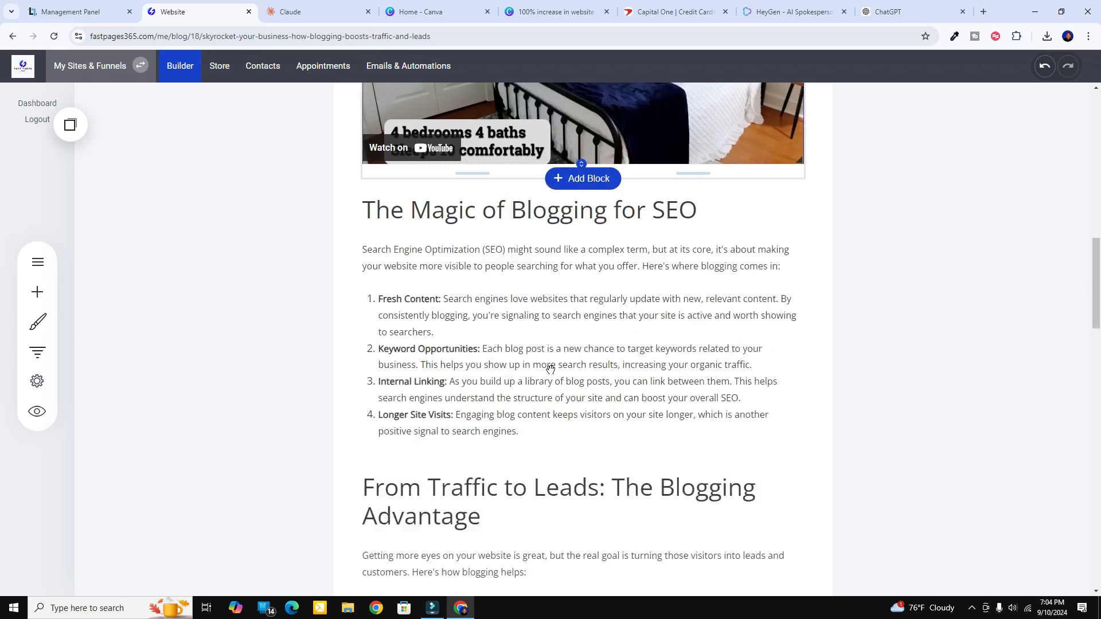
scroll(550, 370, up, 20)
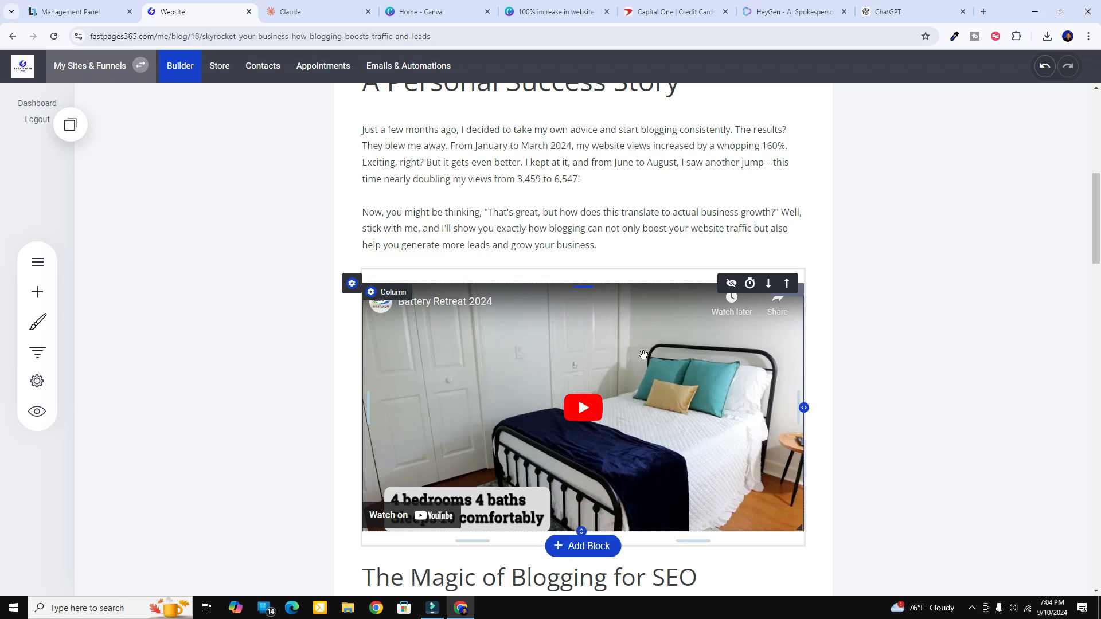
scroll(572, 382, down, 20)
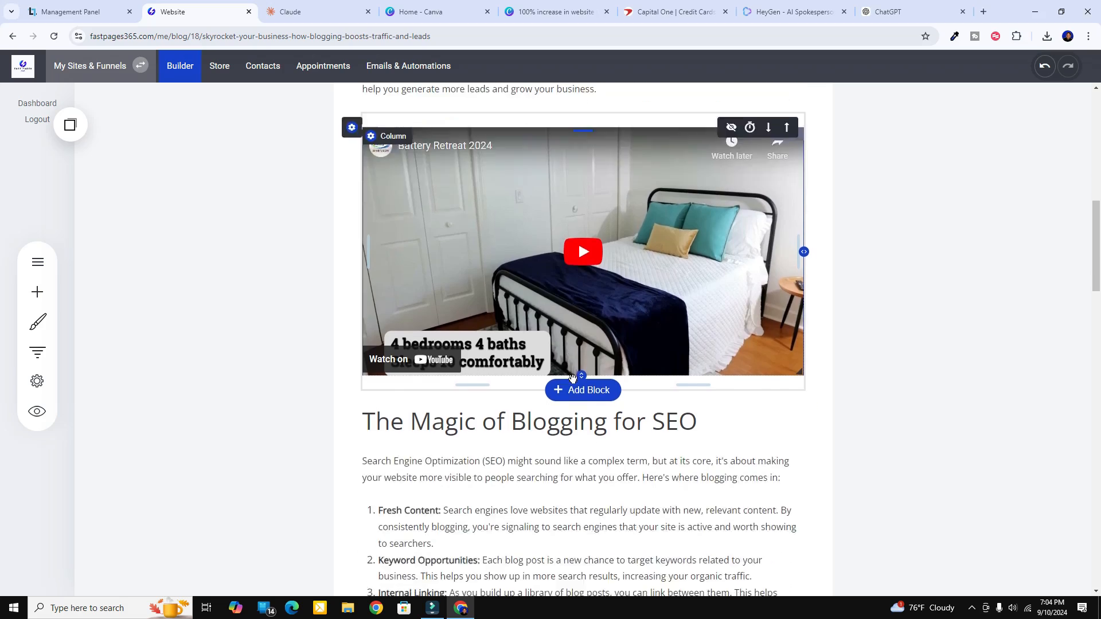
scroll(572, 379, up, 13)
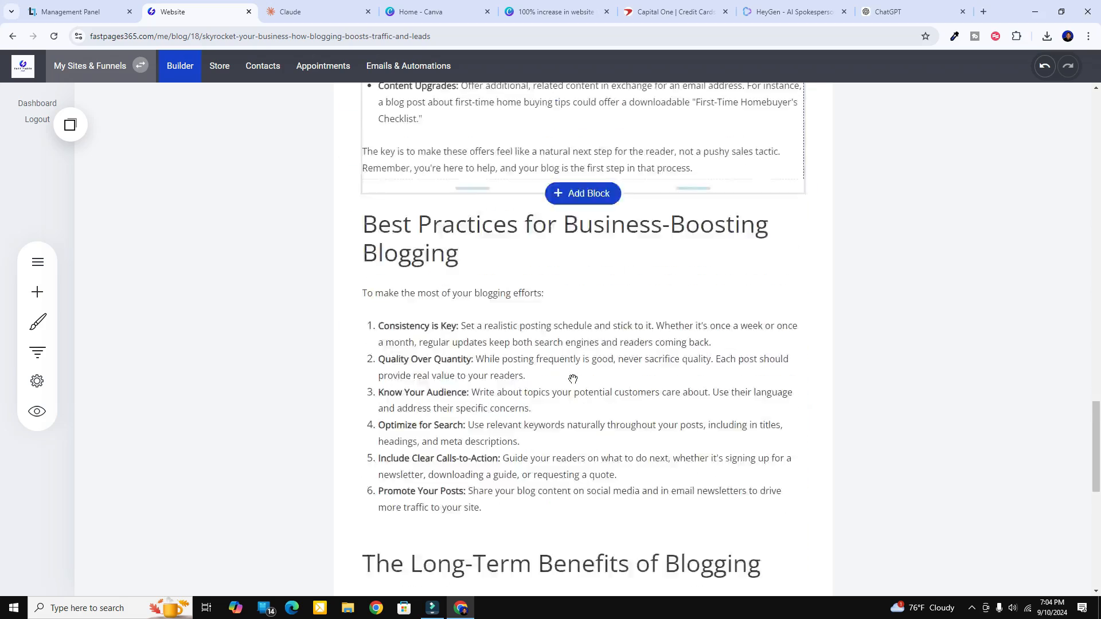
scroll(572, 379, up, 3)
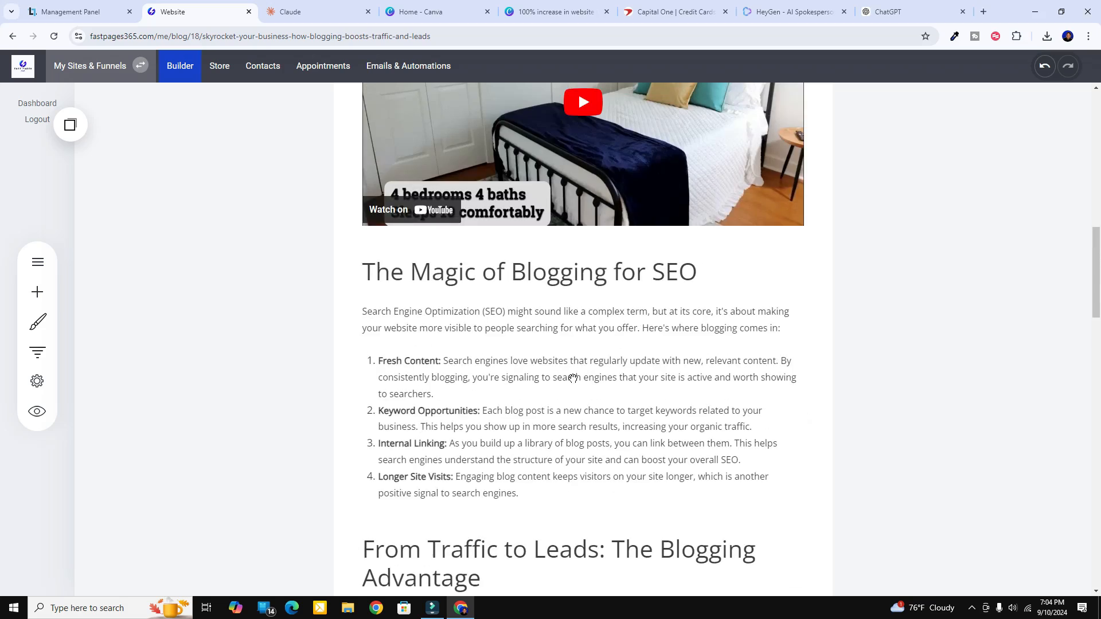
scroll(633, 369, down, 8)
scroll(633, 370, down, 20)
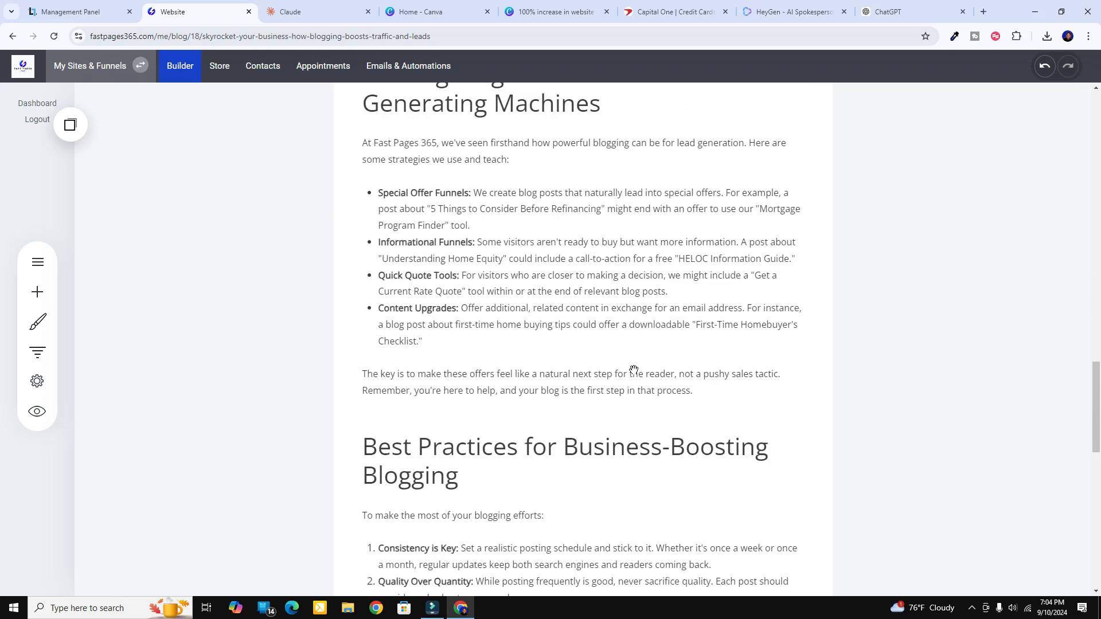
scroll(633, 370, up, 20)
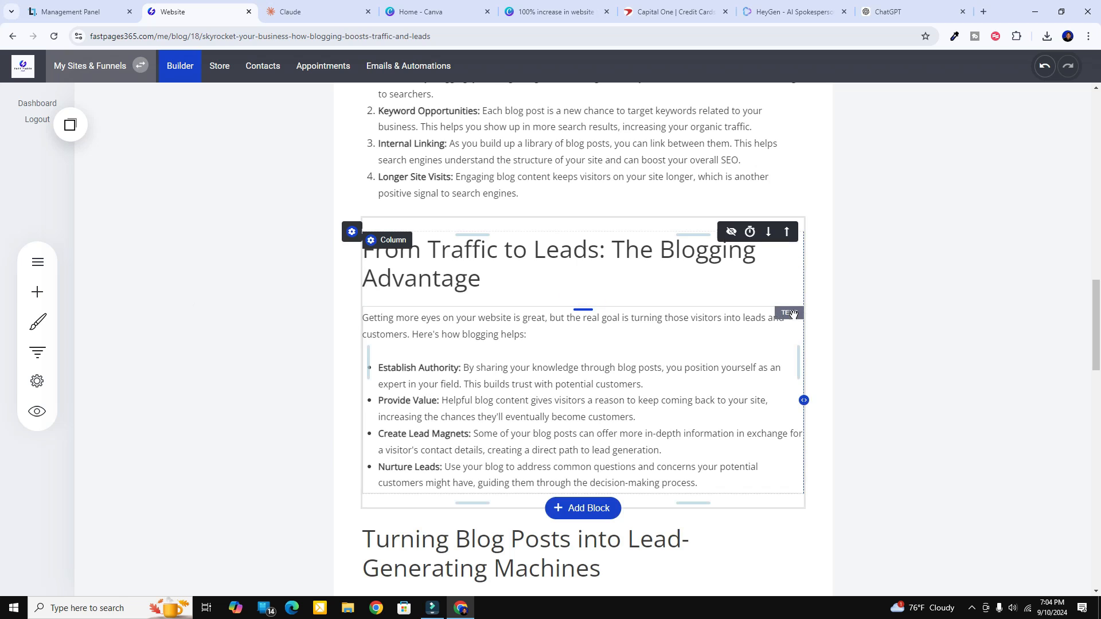
Update the blog post and open the list of copied blocks and elements
scroll(655, 244, up, 15)
click(531, 130)
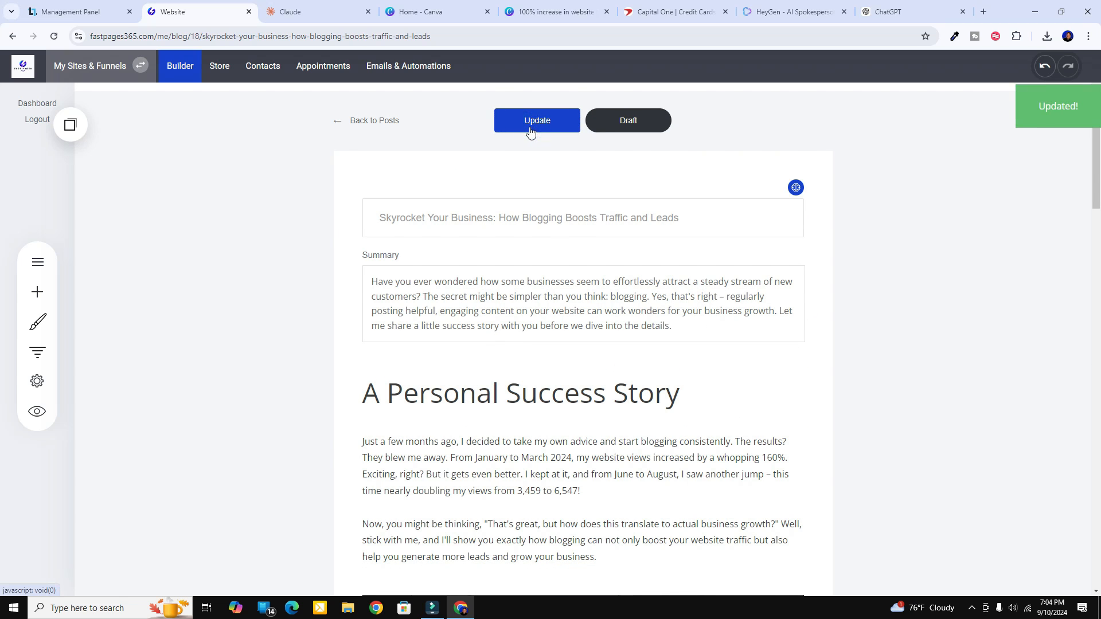
click(66, 125)
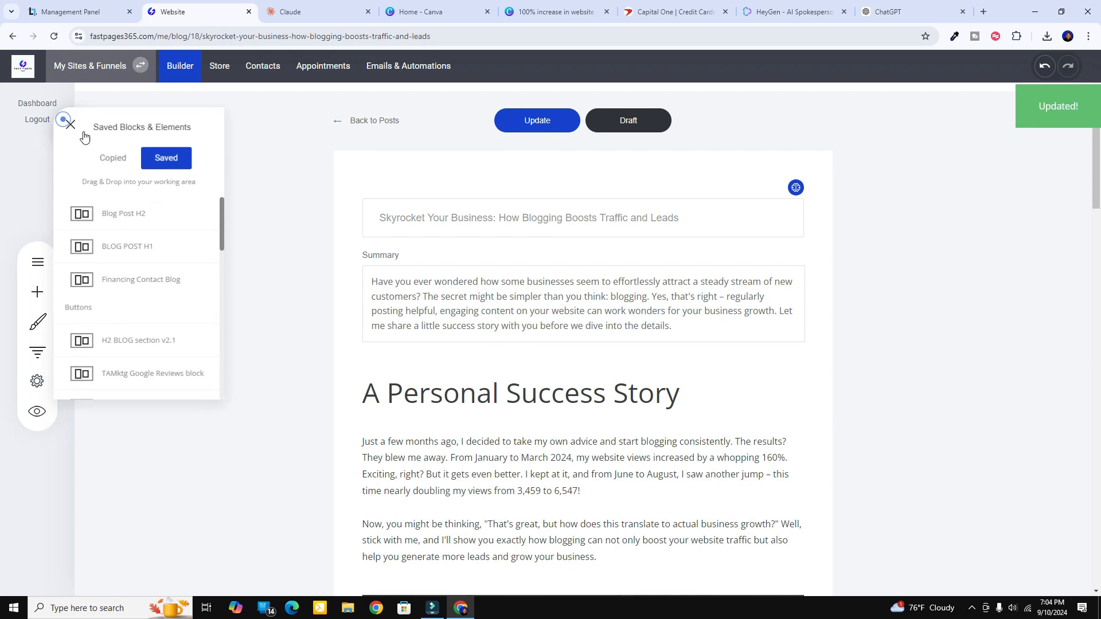
click(94, 161)
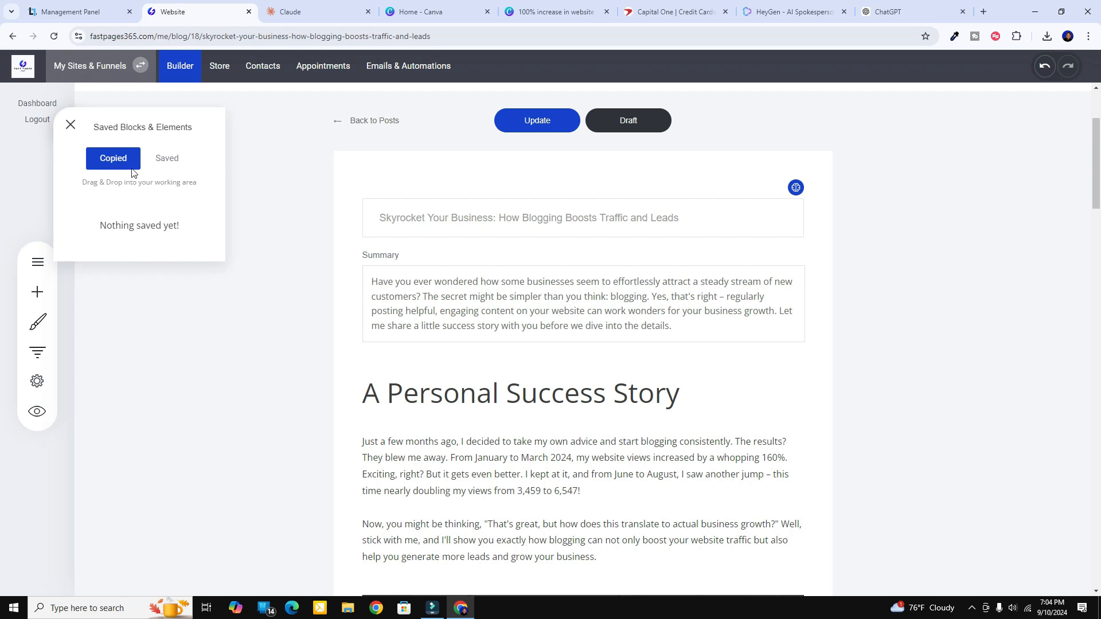
Open the website's Home page for editing and go to its Do you have questions? block
click(35, 267)
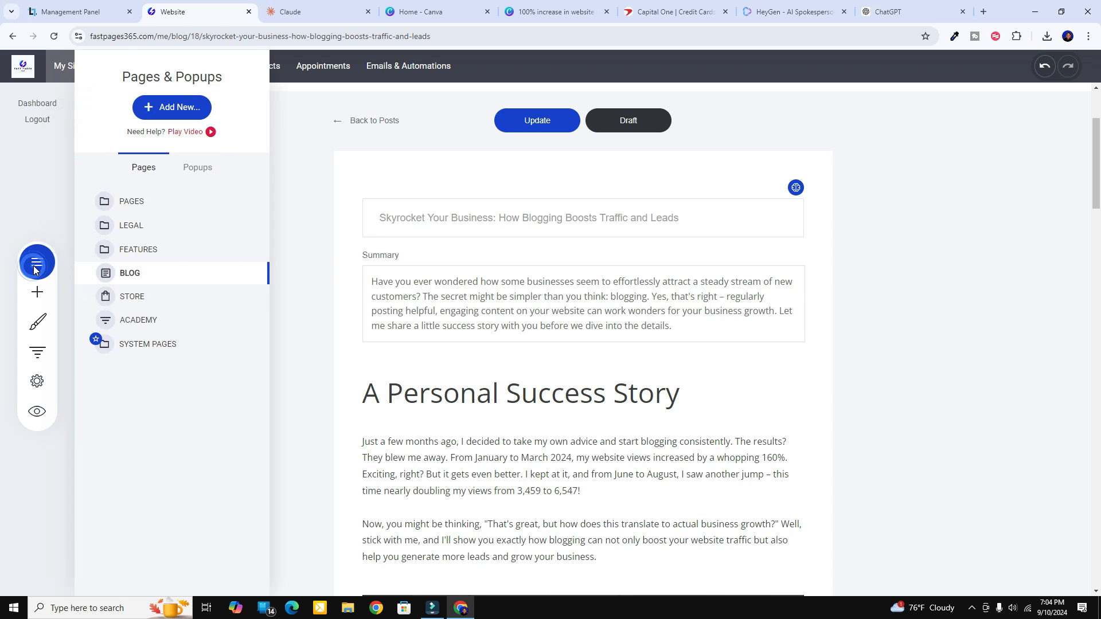
click(144, 204)
click(125, 304)
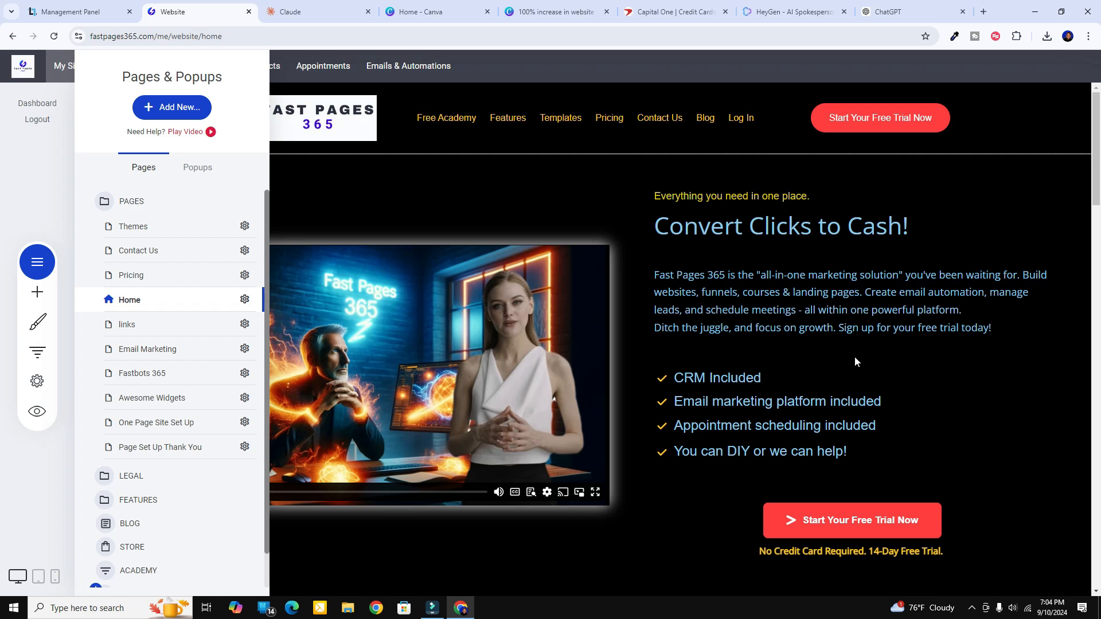
click(854, 361)
scroll(993, 399, down, 5)
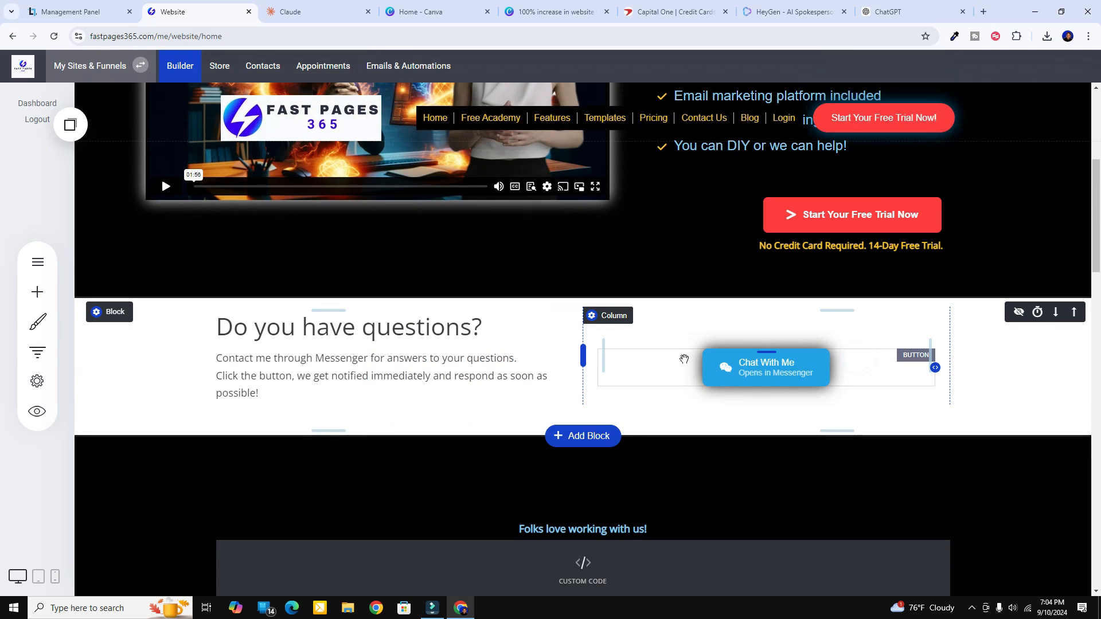
Copy the Chat With Me button from the Do you have questions? block and try placing the copied button on the page
click(749, 368)
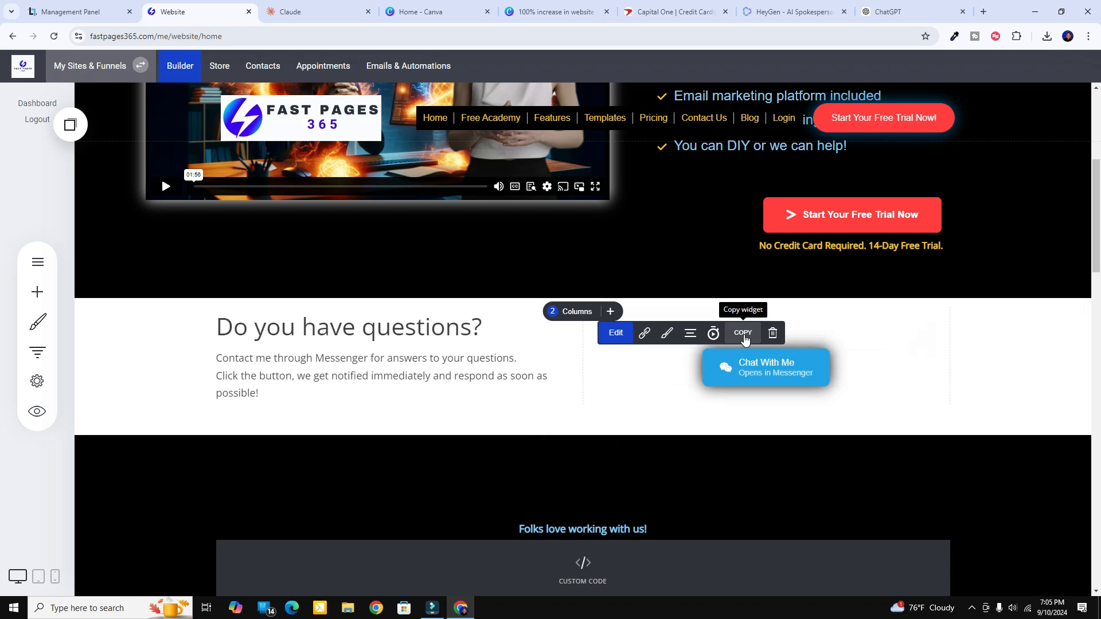
click(744, 338)
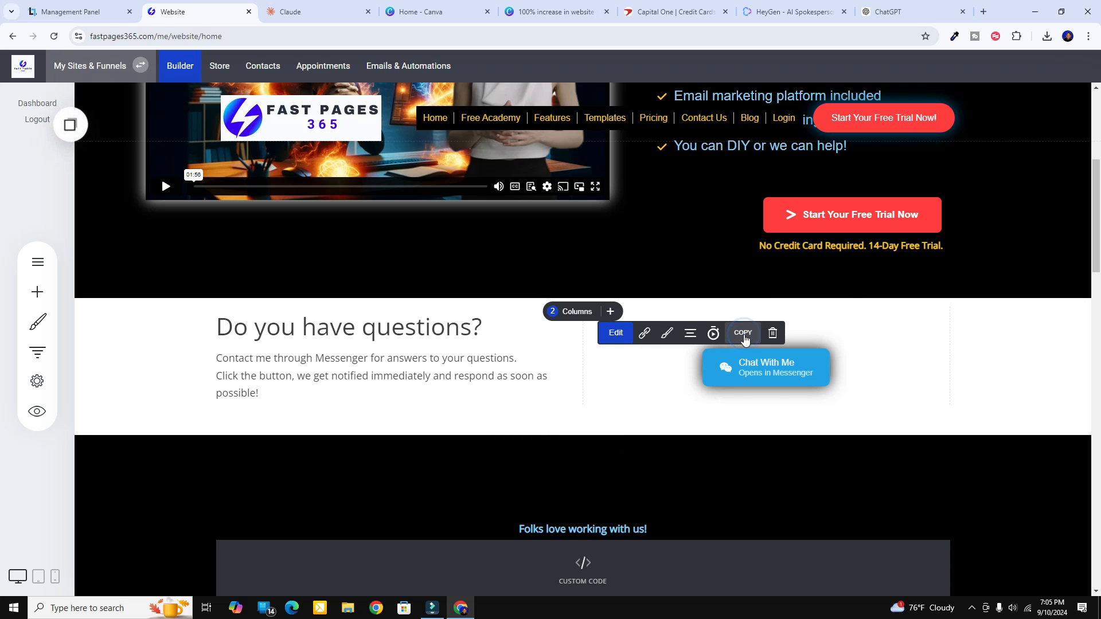
click(83, 126)
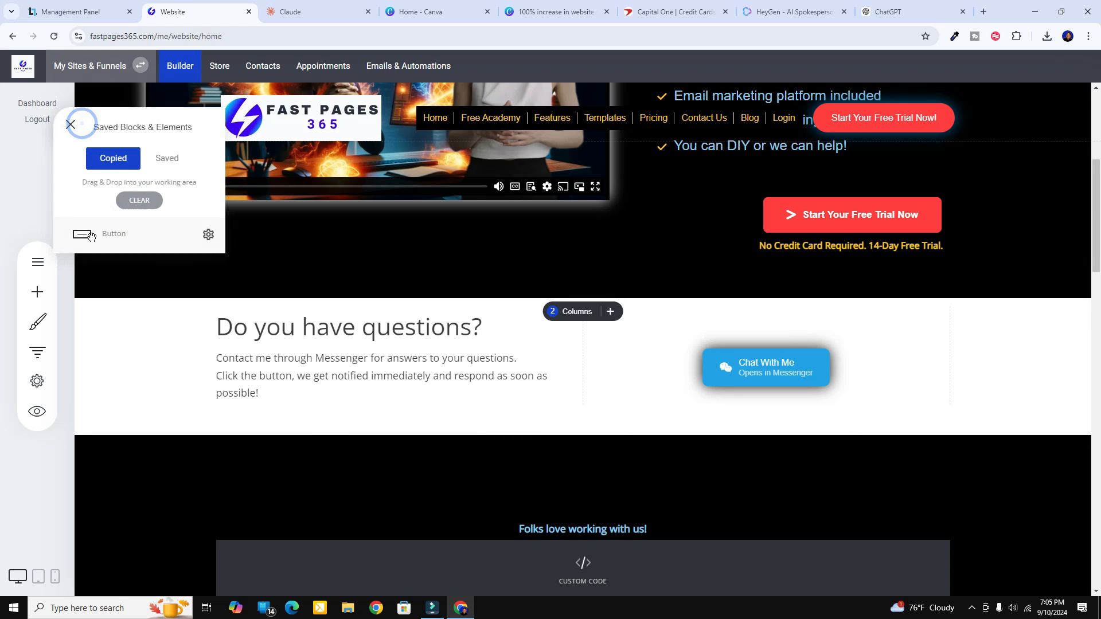
drag(101, 236, 542, 283)
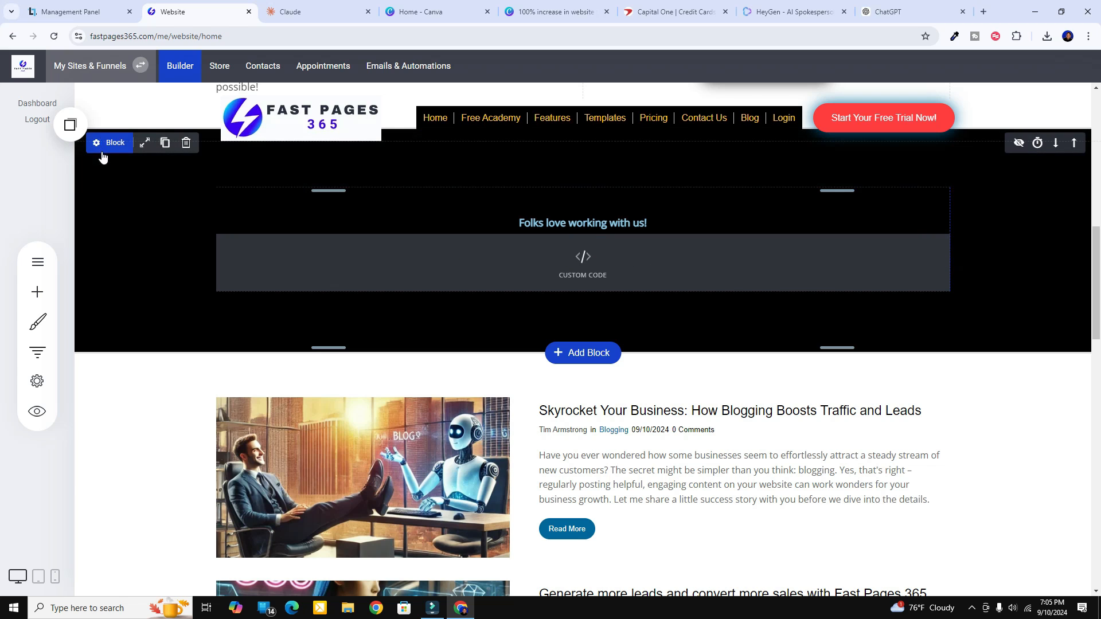
Copy the entire Folks love working with us! block, including its custom code, from the Home page
scroll(338, 291, up, 2)
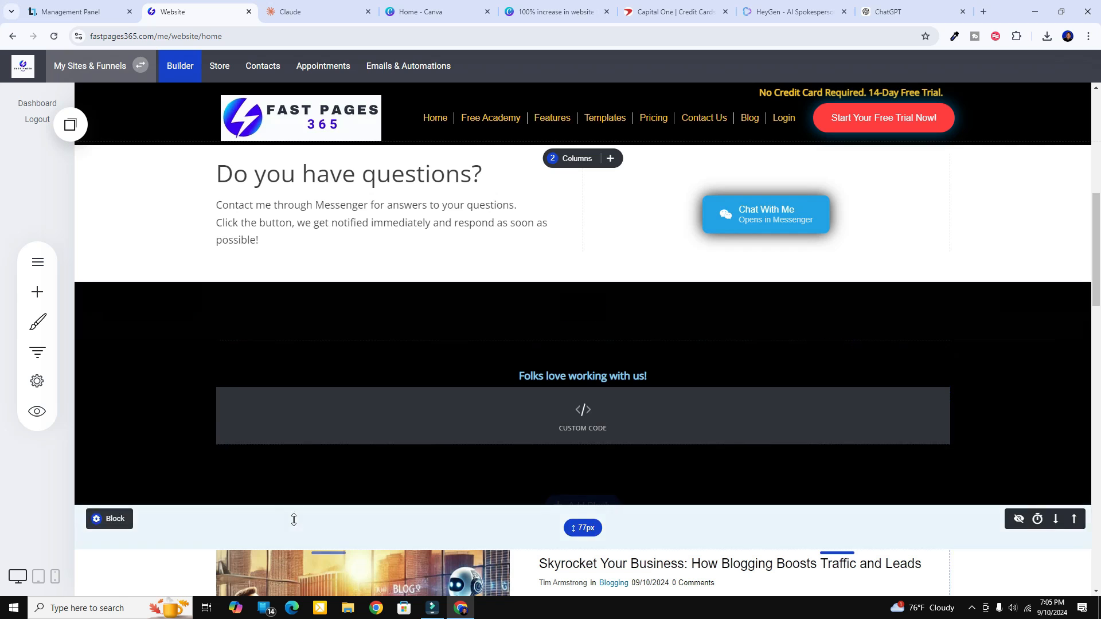
mouse_move(123, 300)
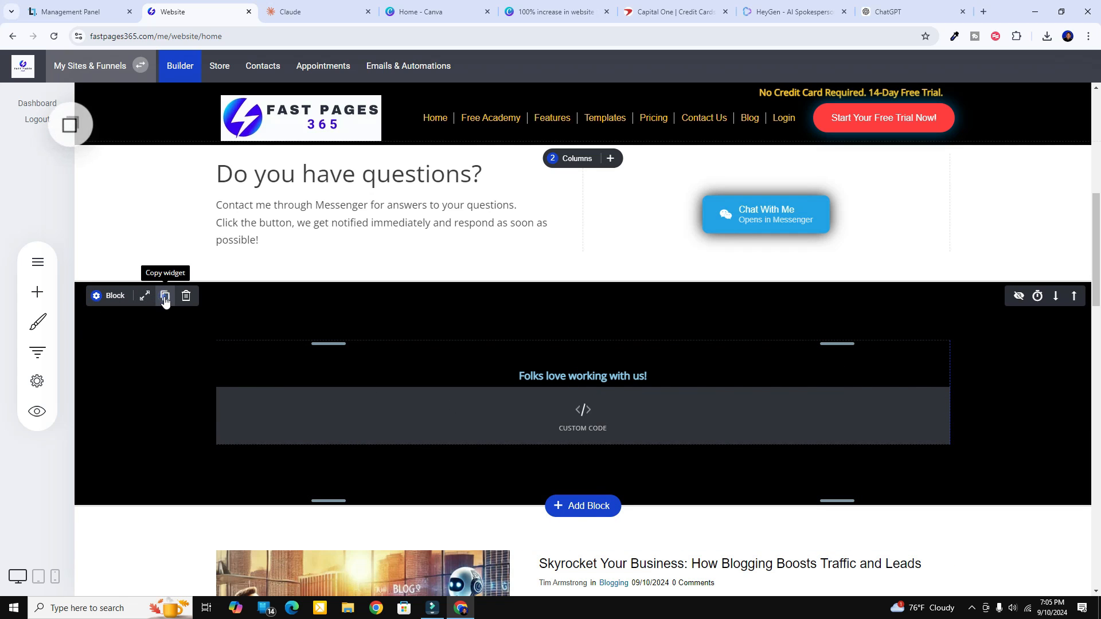
scroll(165, 301, down, 2)
scroll(165, 301, down, 14)
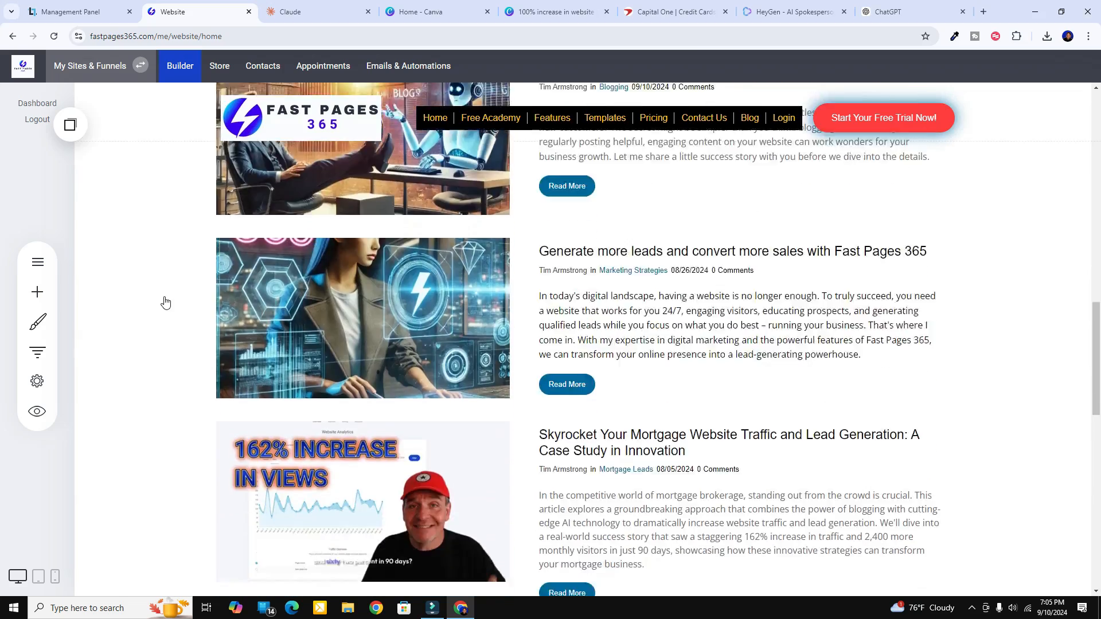
scroll(165, 301, up, 6)
scroll(165, 301, up, 15)
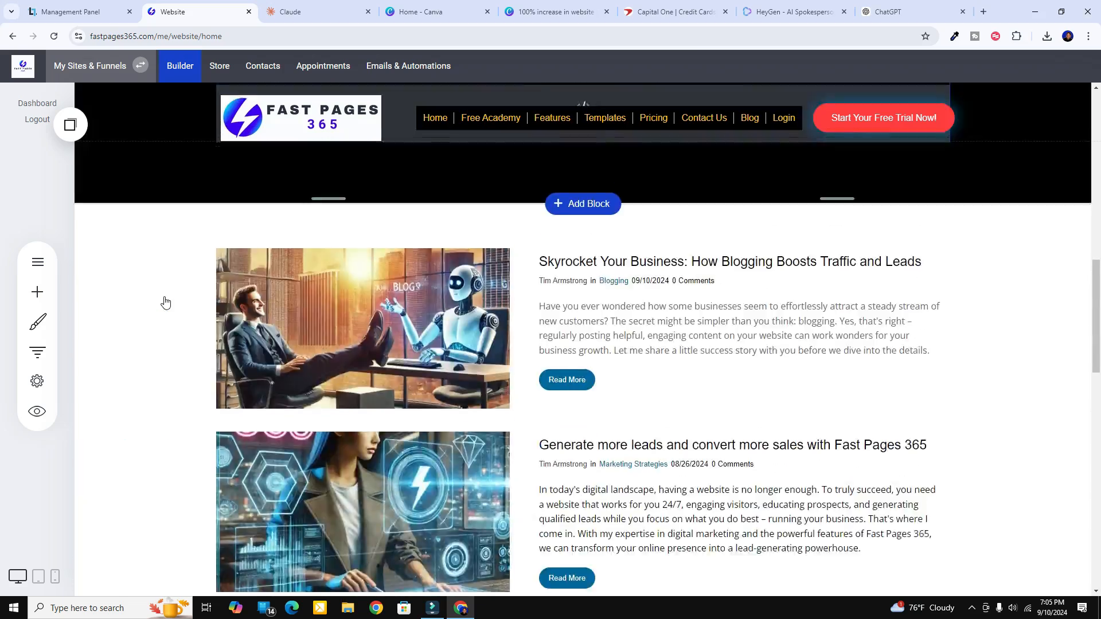
scroll(164, 296, up, 5)
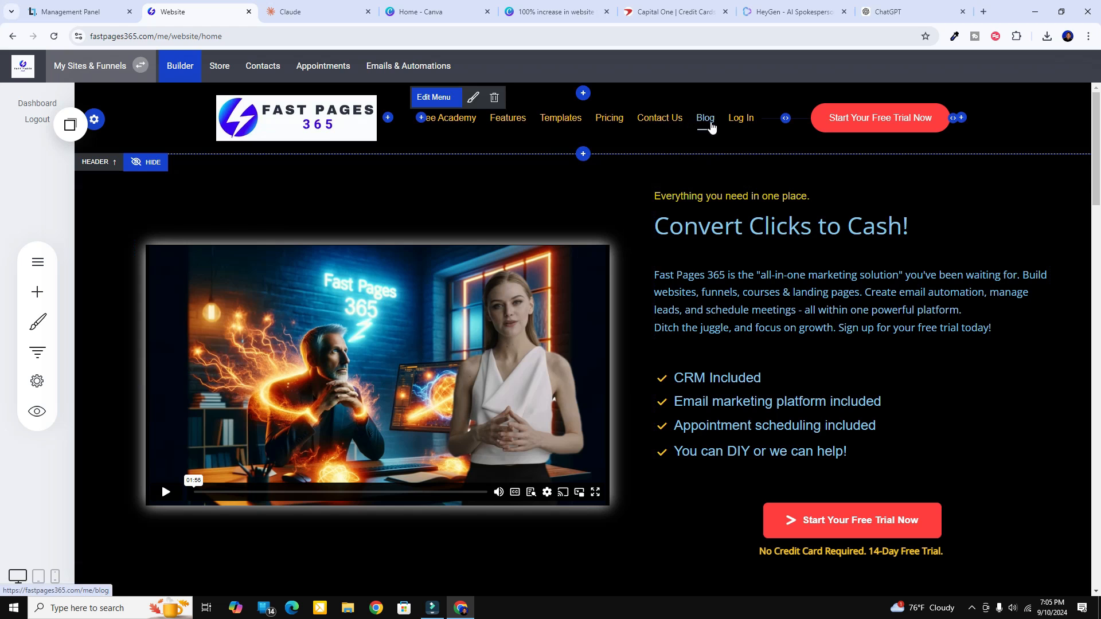
Open the Contact Us page, examine its booking calendar and blocks down to the footer, and select its web address
click(38, 262)
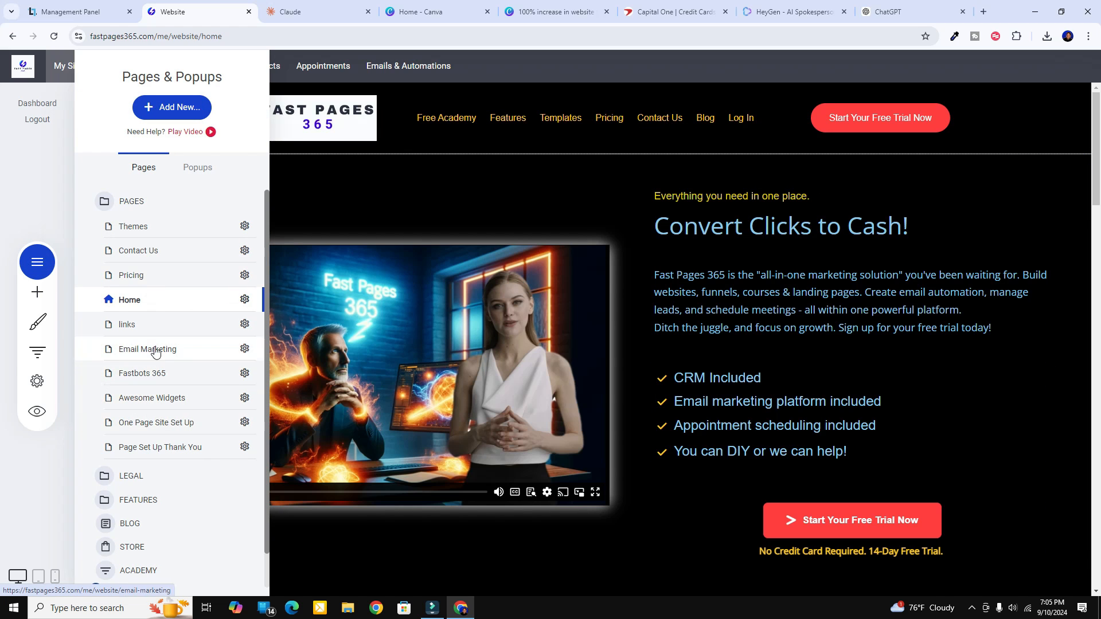
click(123, 252)
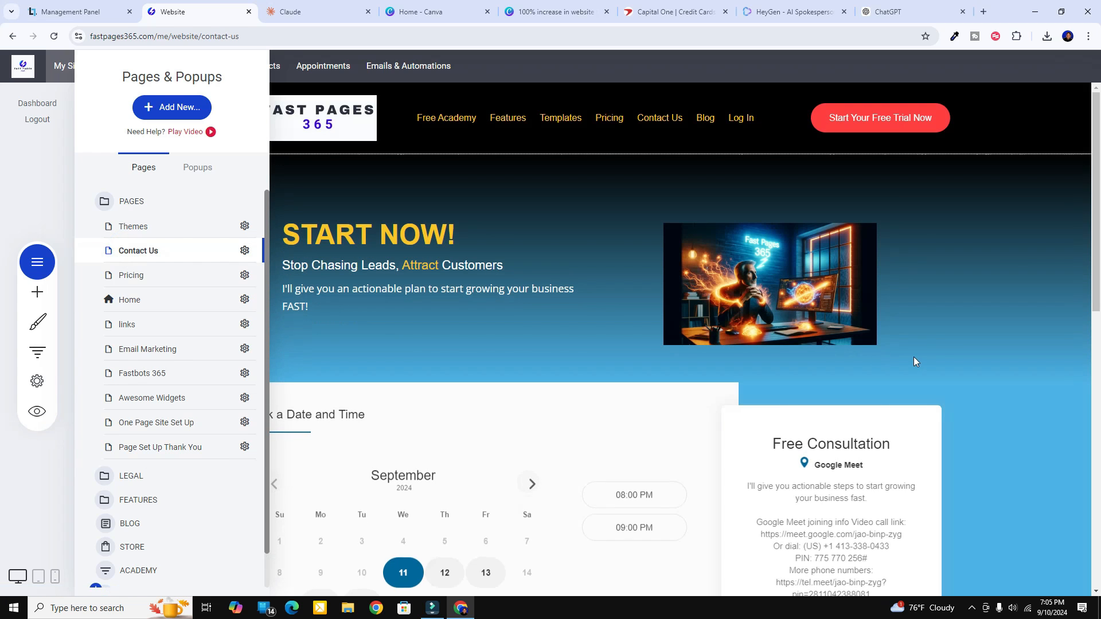
click(986, 352)
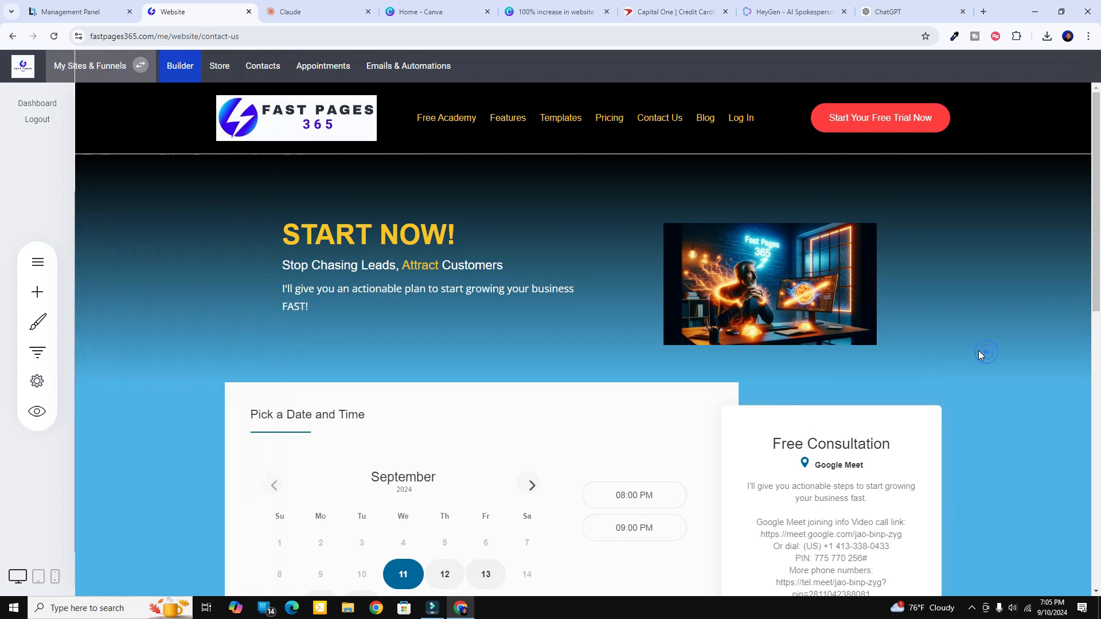
scroll(802, 356, down, 6)
scroll(604, 366, down, 5)
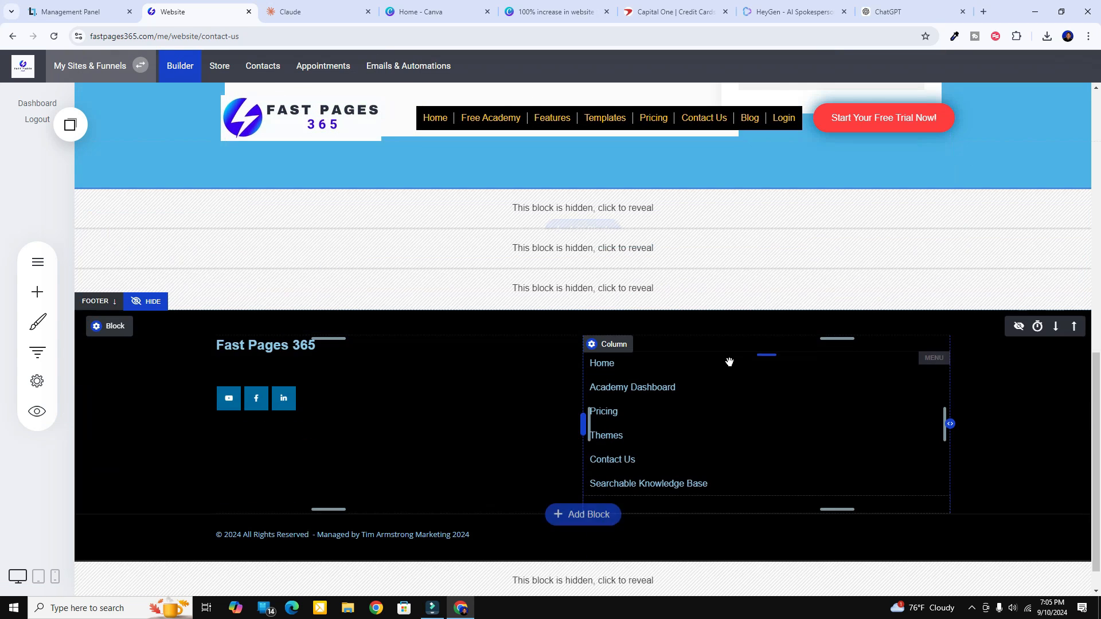
scroll(590, 373, up, 3)
scroll(521, 366, up, 7)
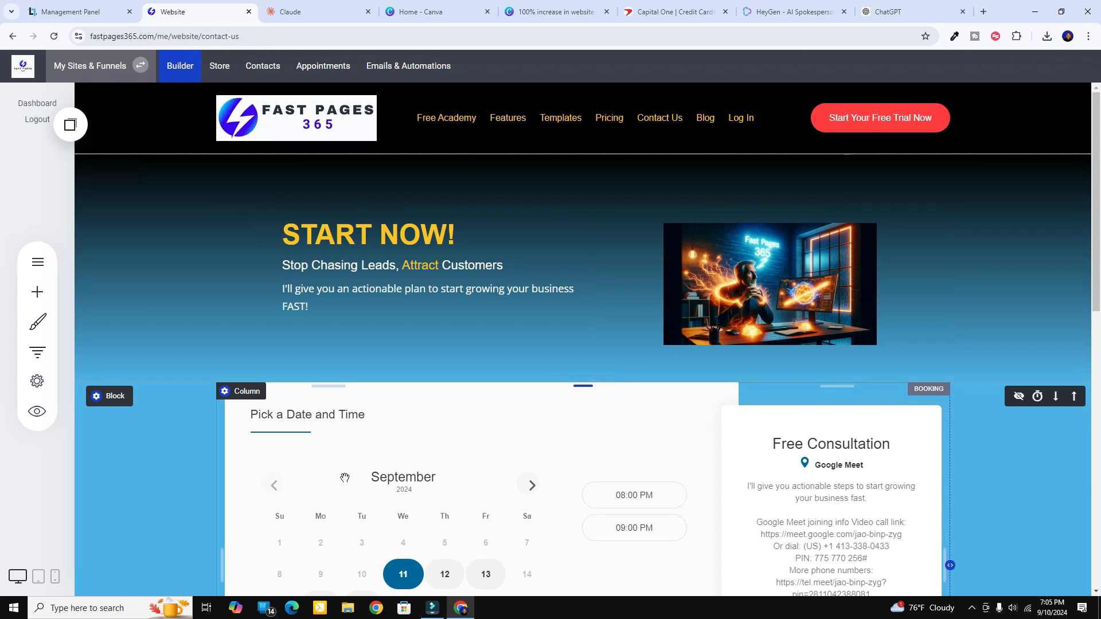
click(267, 37)
click(267, 38)
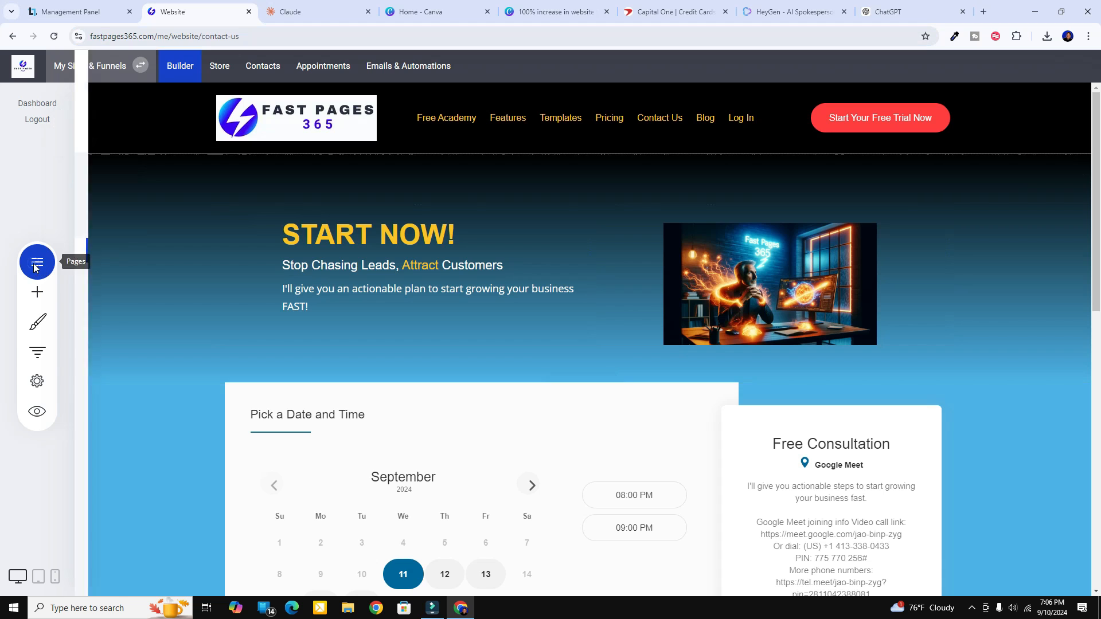
Reopen the Skyrocket Your Business: How Blogging Boosts Traffic and Leads post from the blog list
click(38, 263)
scroll(152, 493, down, 1)
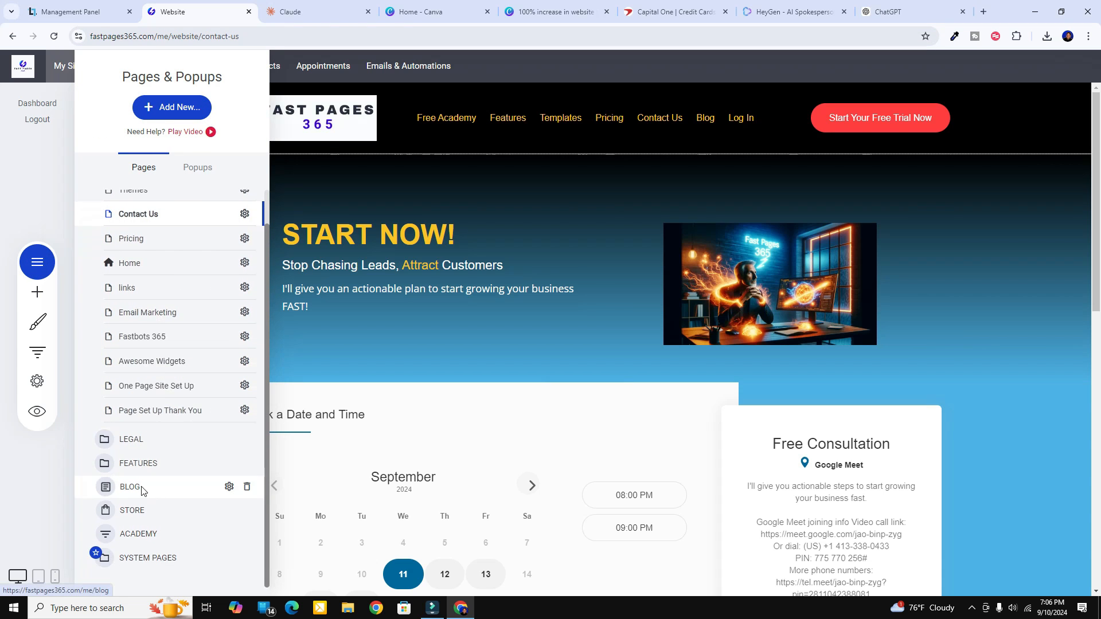
click(140, 487)
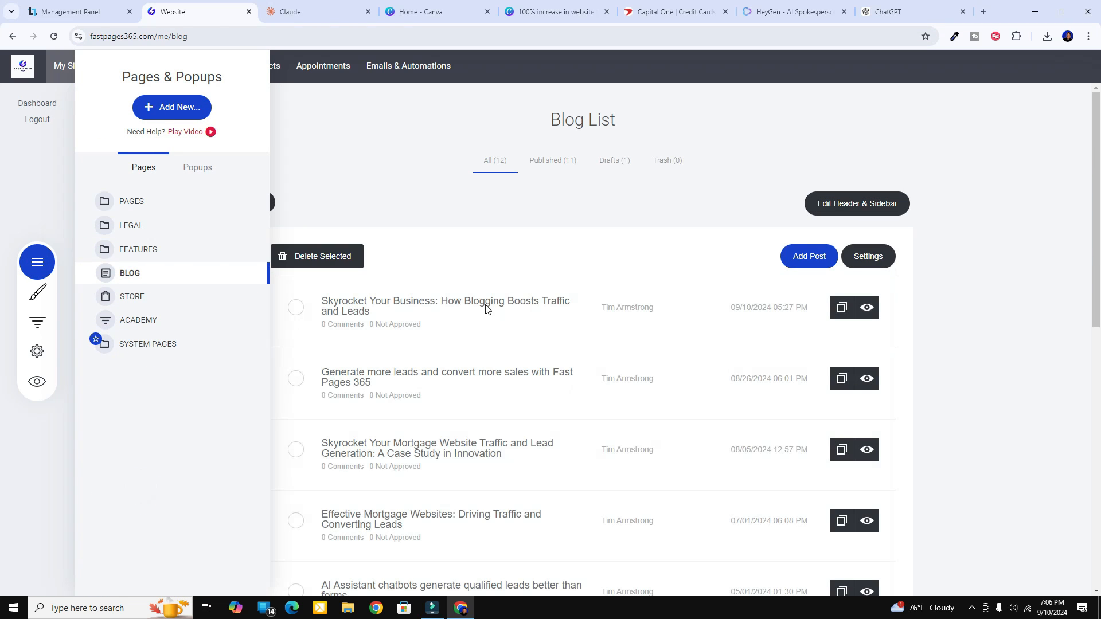
click(486, 308)
click(484, 303)
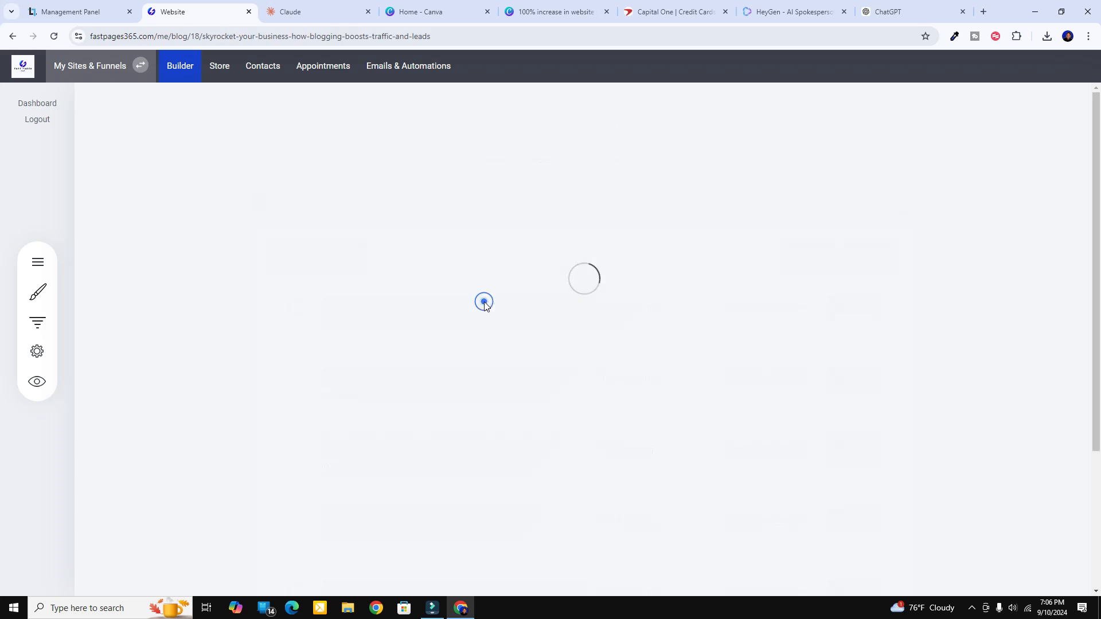
Save the copied container as a reusable element, named for the site owner's reviews
scroll(631, 341, down, 10)
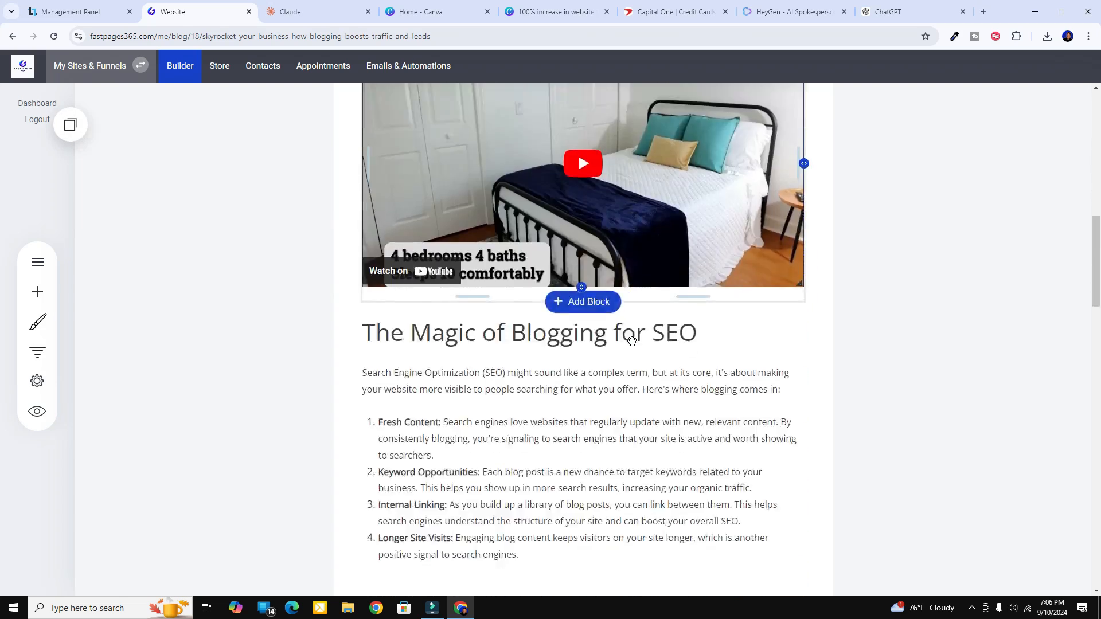
scroll(631, 341, down, 15)
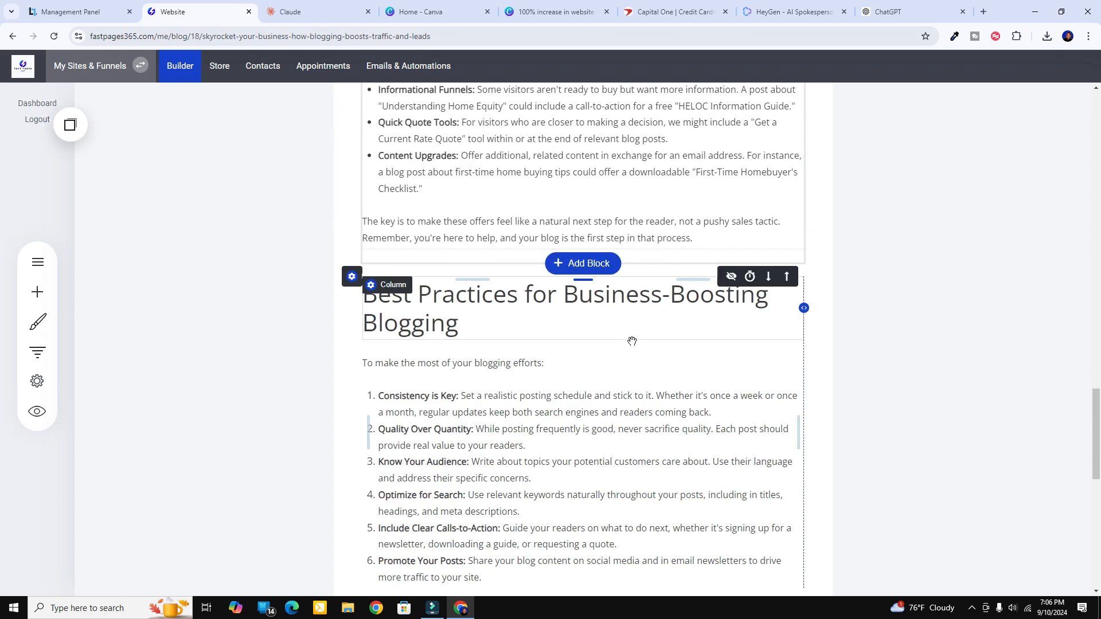
scroll(567, 352, up, 6)
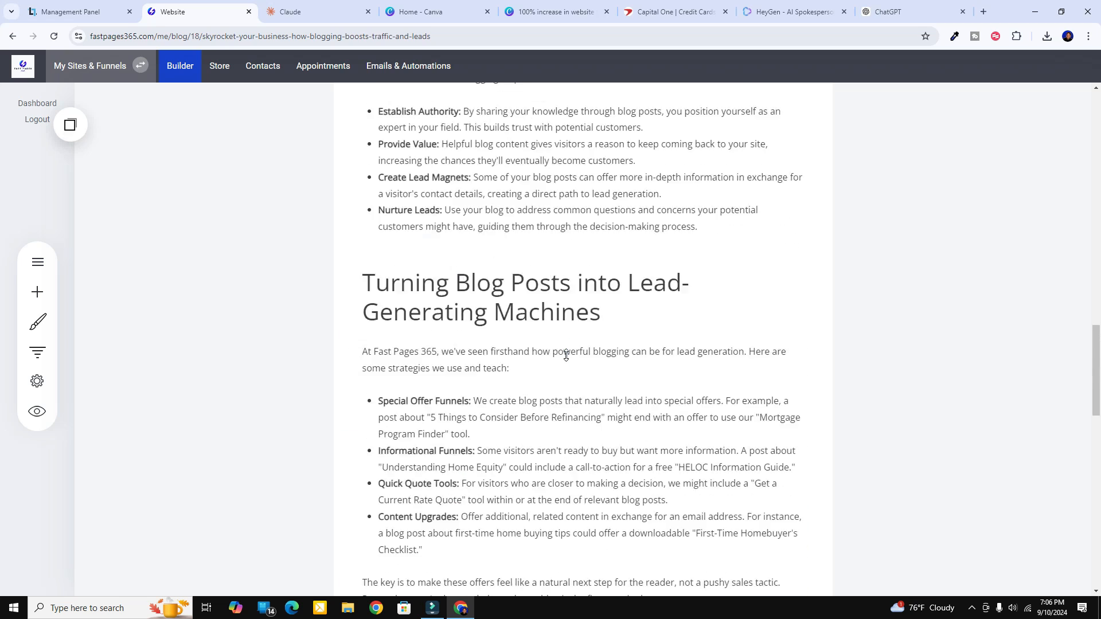
scroll(566, 355, up, 10)
scroll(566, 356, down, 7)
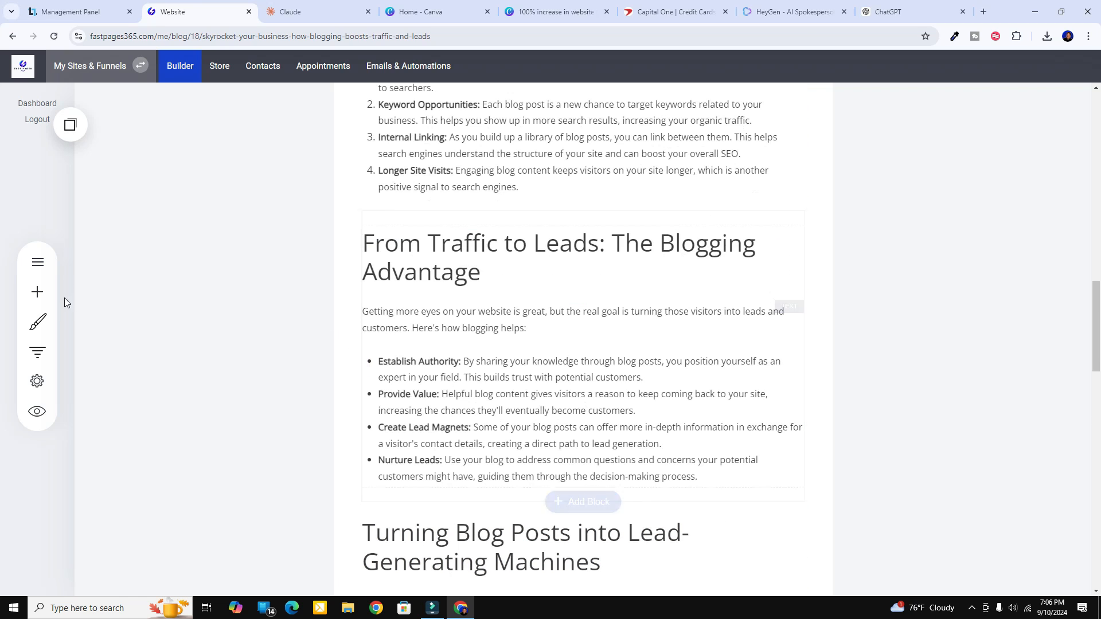
click(70, 125)
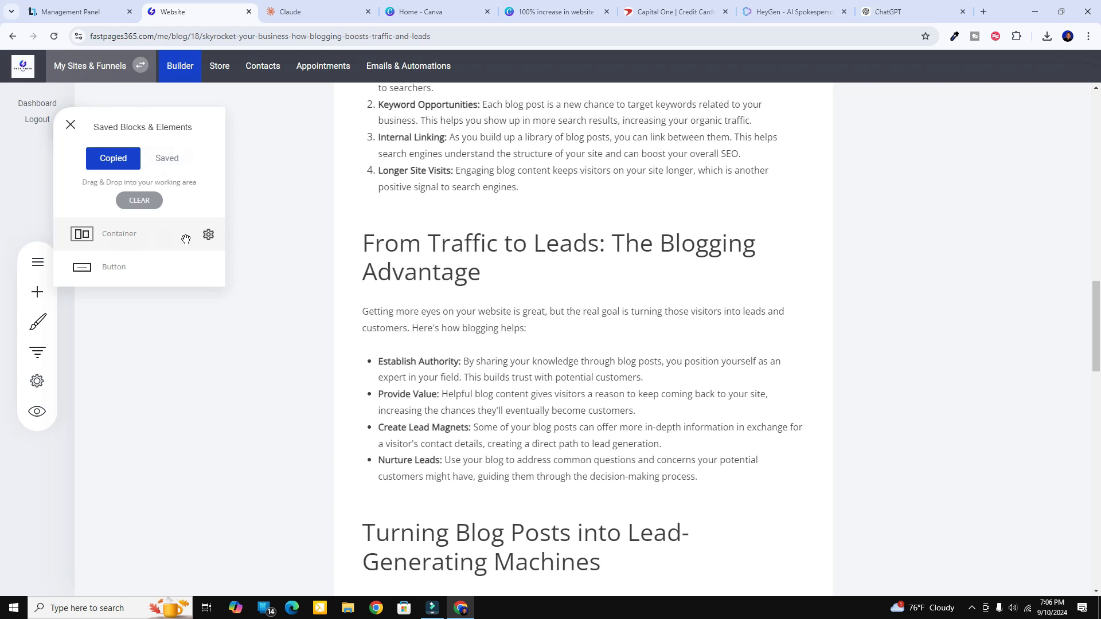
click(208, 235)
click(209, 161)
click(504, 197)
click(517, 198)
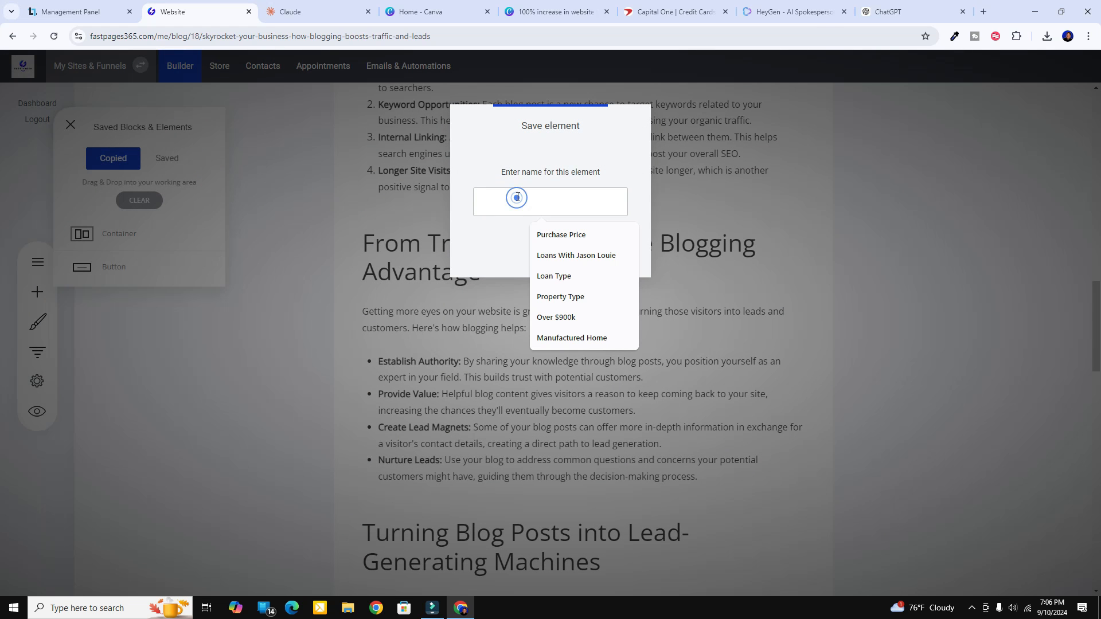
text(tims reviews)
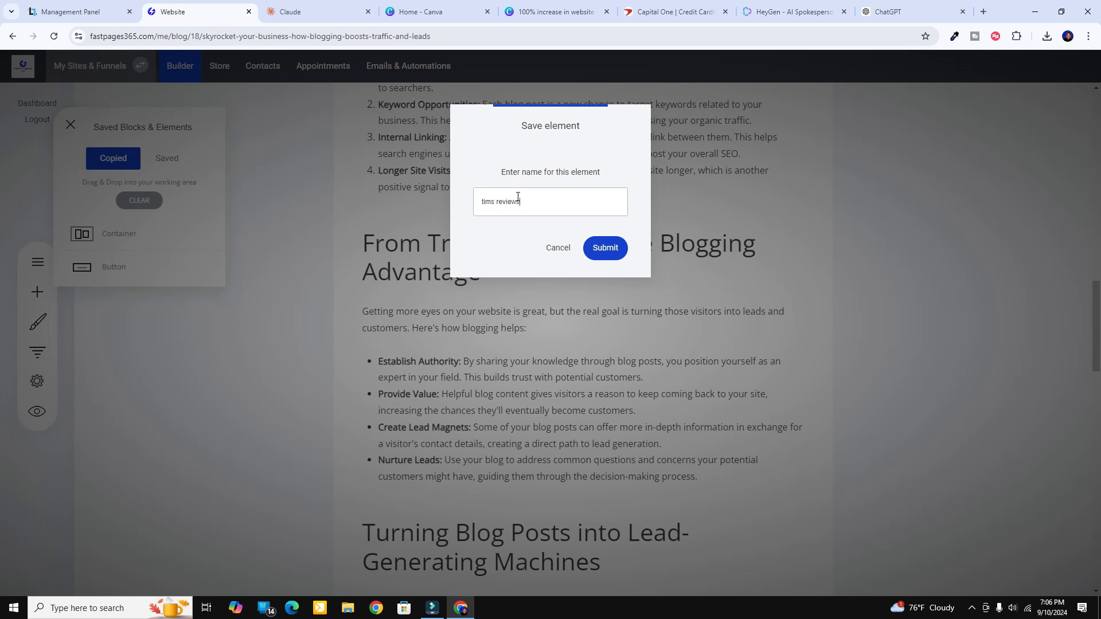
click(605, 247)
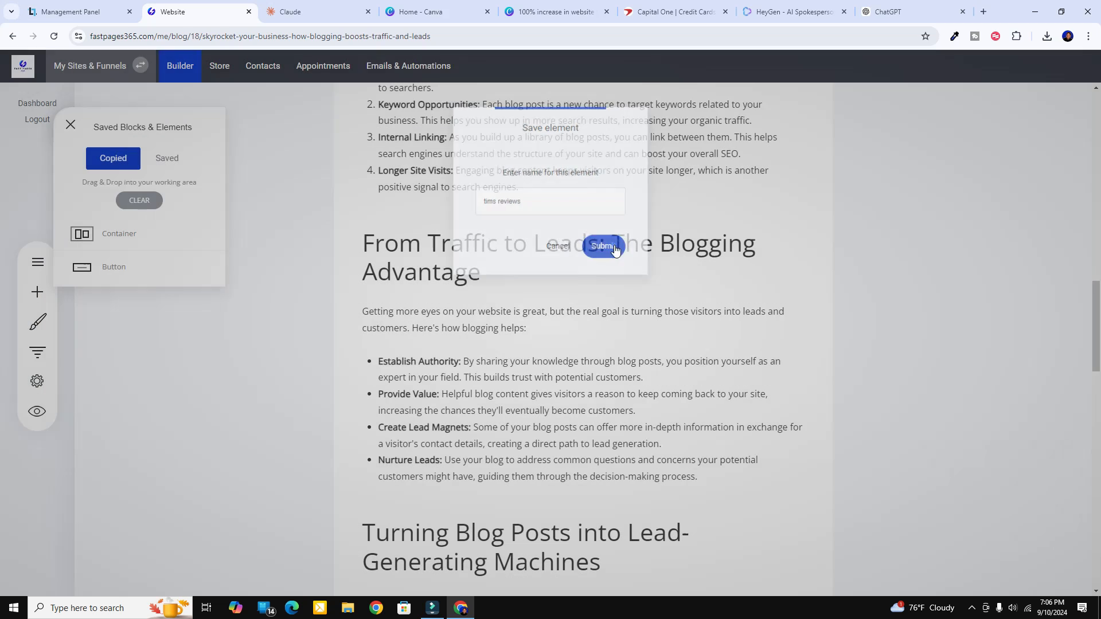
Insert the saved reviews block between the From Traffic to Leads and Turning Blog Posts into Lead-Generating Machines sections
click(171, 166)
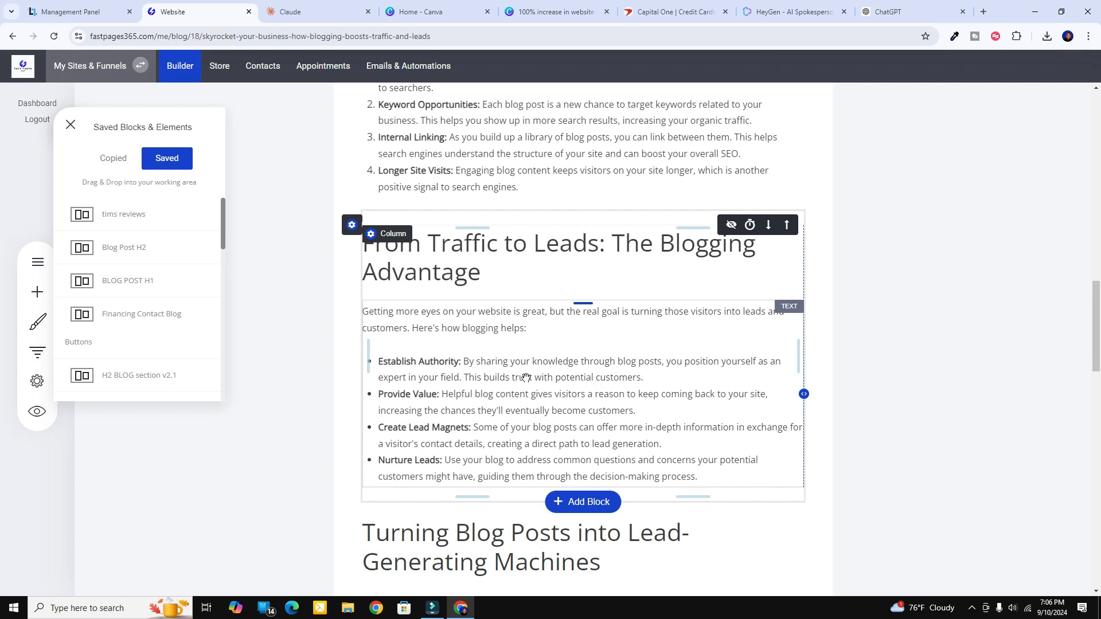
scroll(525, 378, down, 3)
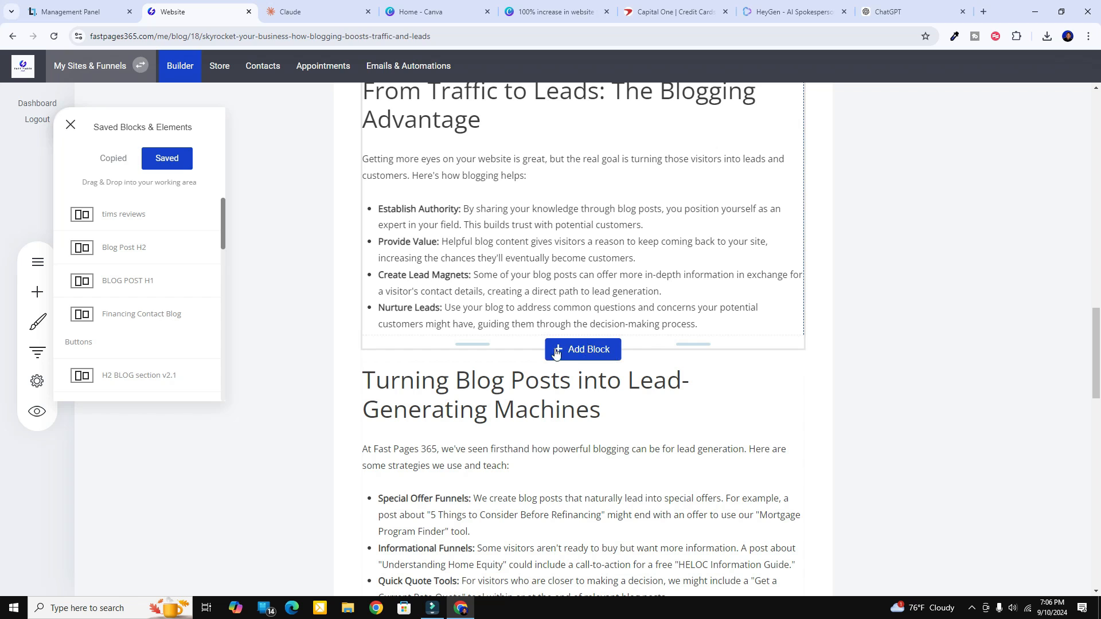
drag(116, 215, 519, 350)
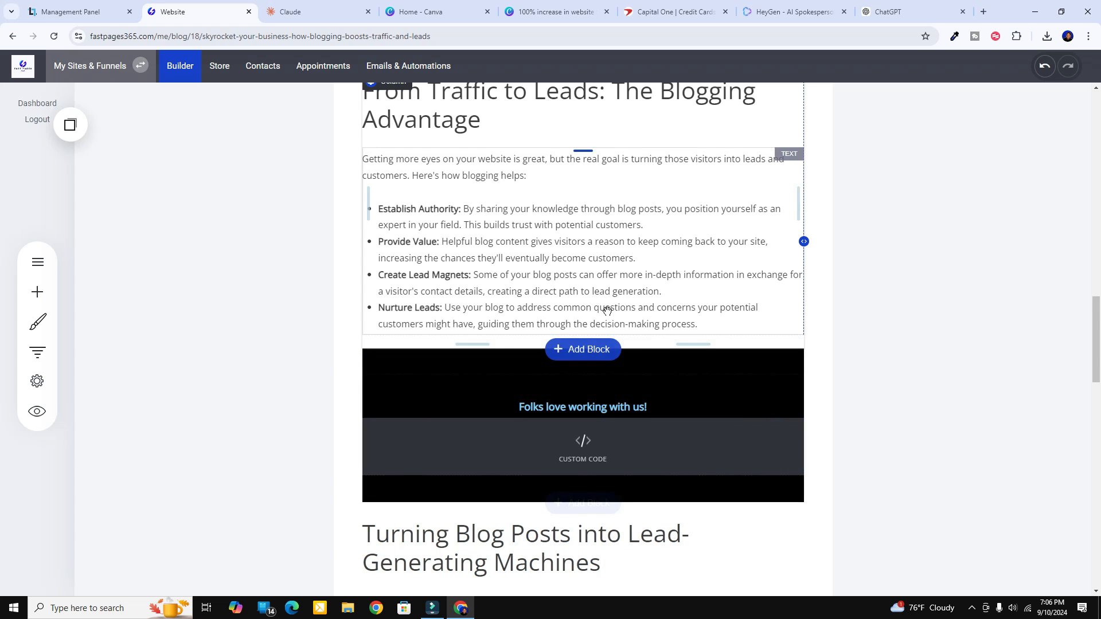
scroll(605, 317, up, 3)
scroll(605, 317, up, 6)
scroll(605, 317, down, 12)
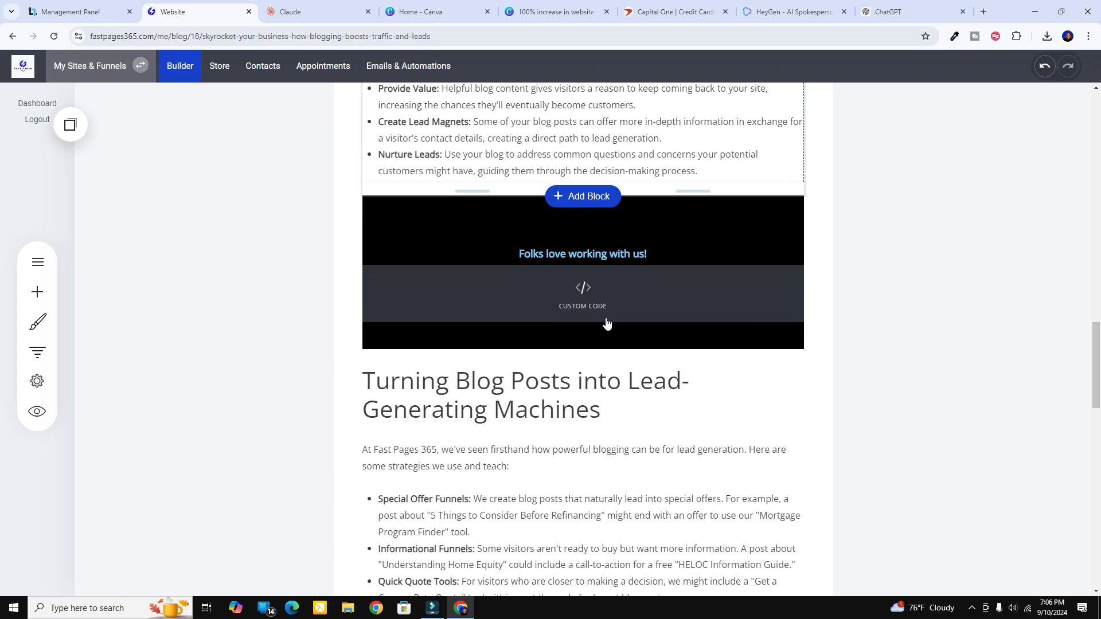
Save the copied button as a reusable element, named as the site owner's chat button
scroll(607, 301, down, 15)
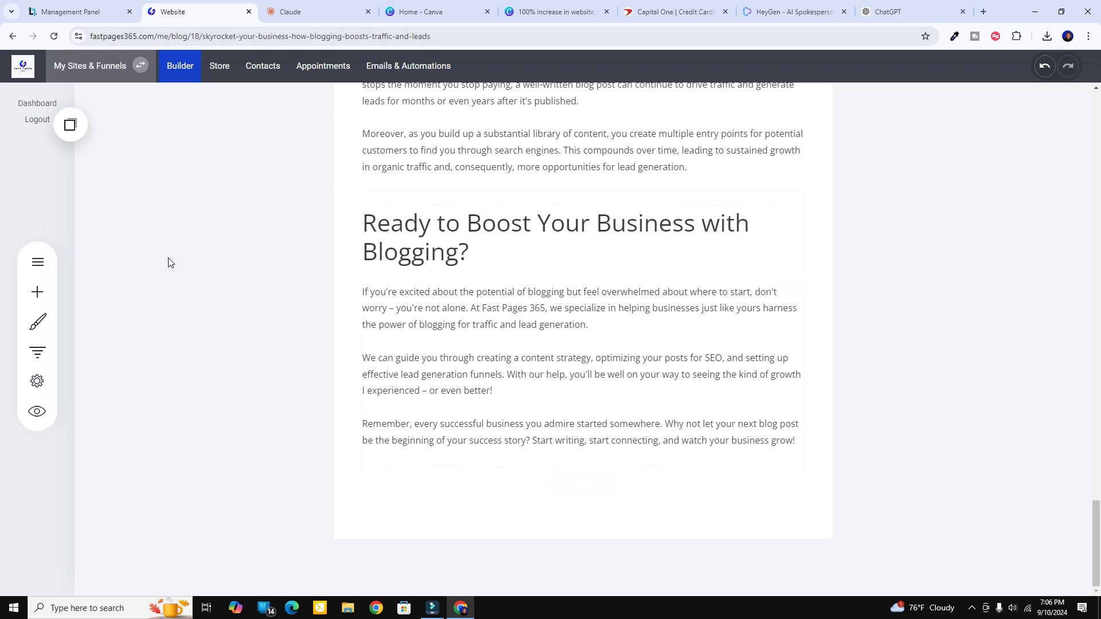
click(70, 126)
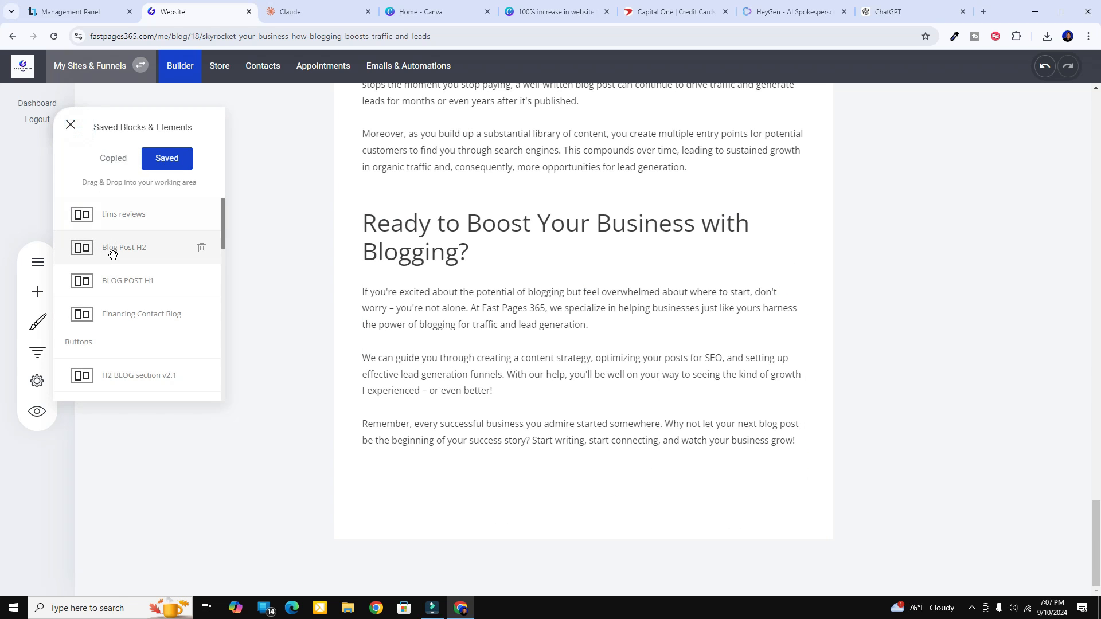
click(112, 158)
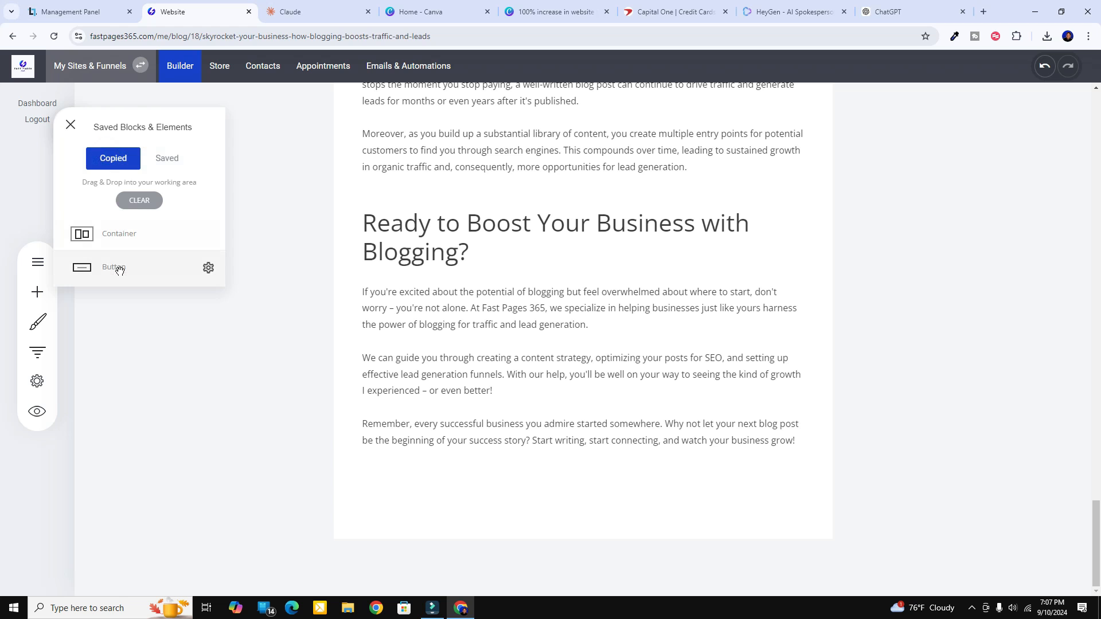
click(208, 269)
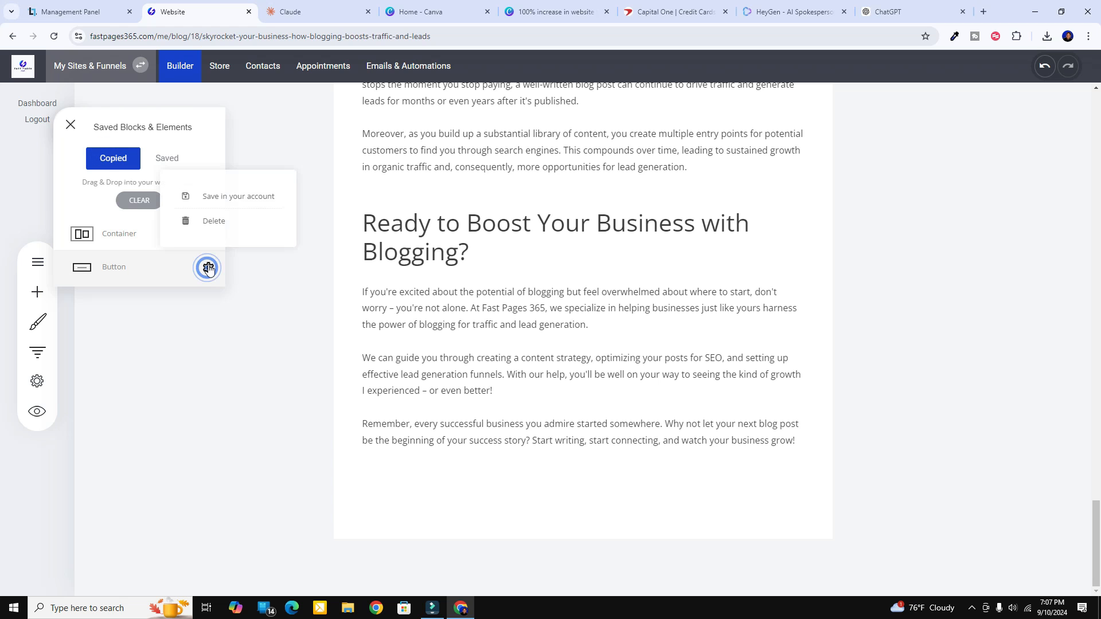
click(238, 197)
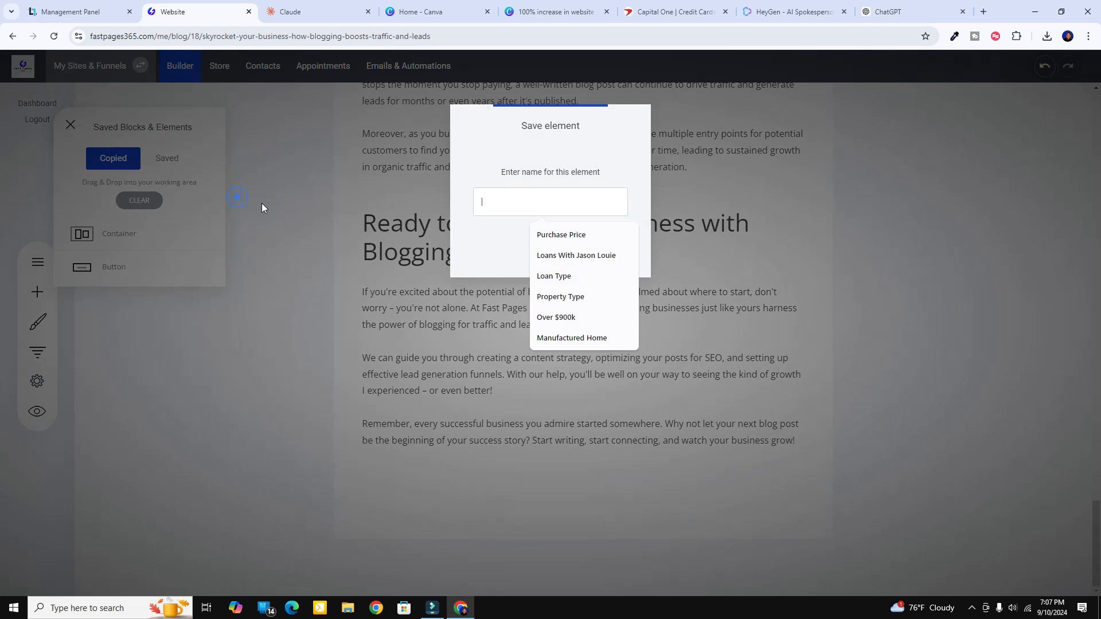
click(530, 204)
text(tim chat button)
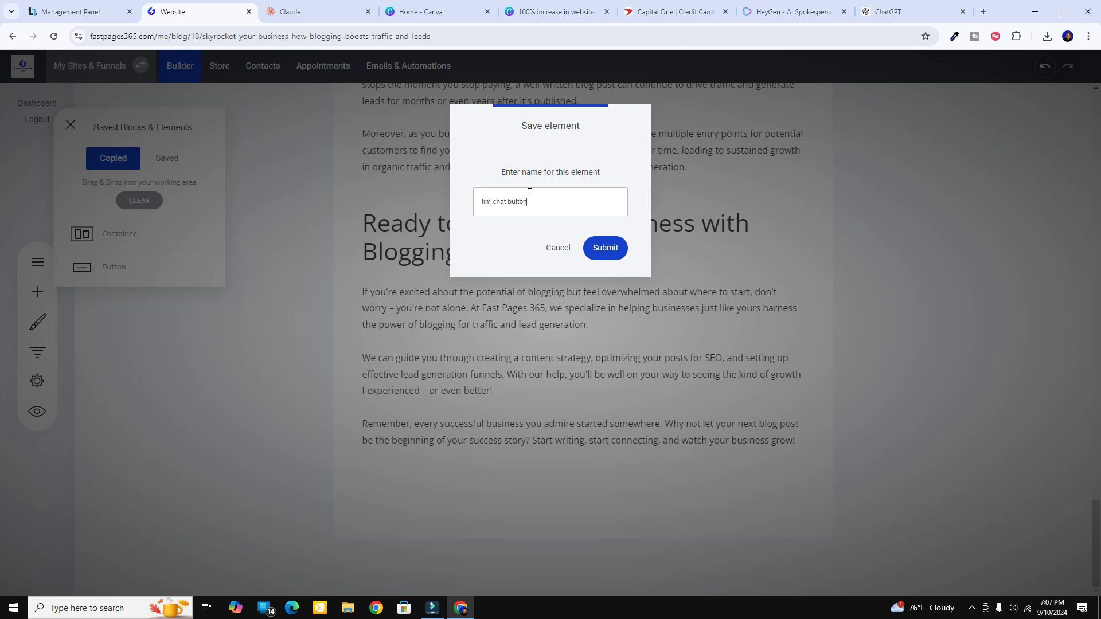
click(606, 252)
click(162, 156)
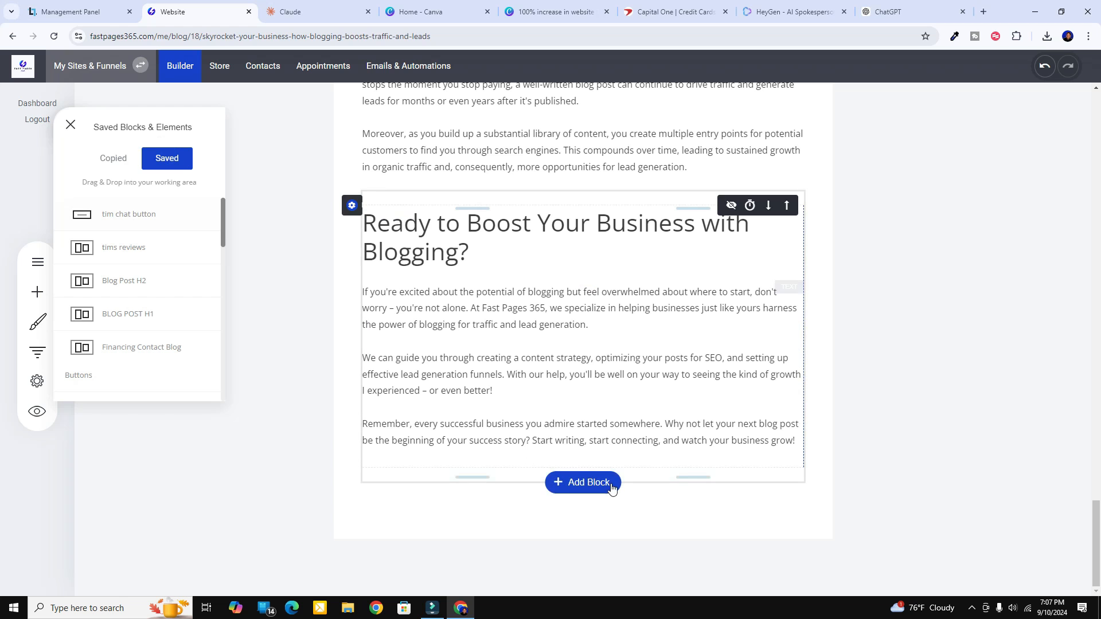
Add an empty block below the Ready to Boost Your Business with Blogging? section and divide it into two columns
click(590, 481)
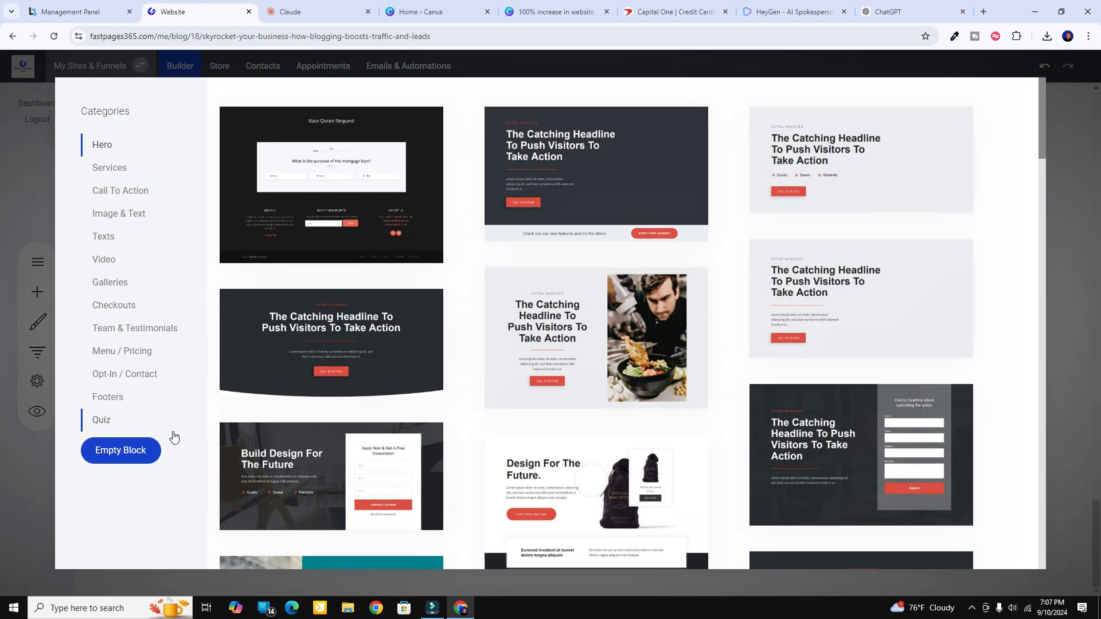
click(123, 449)
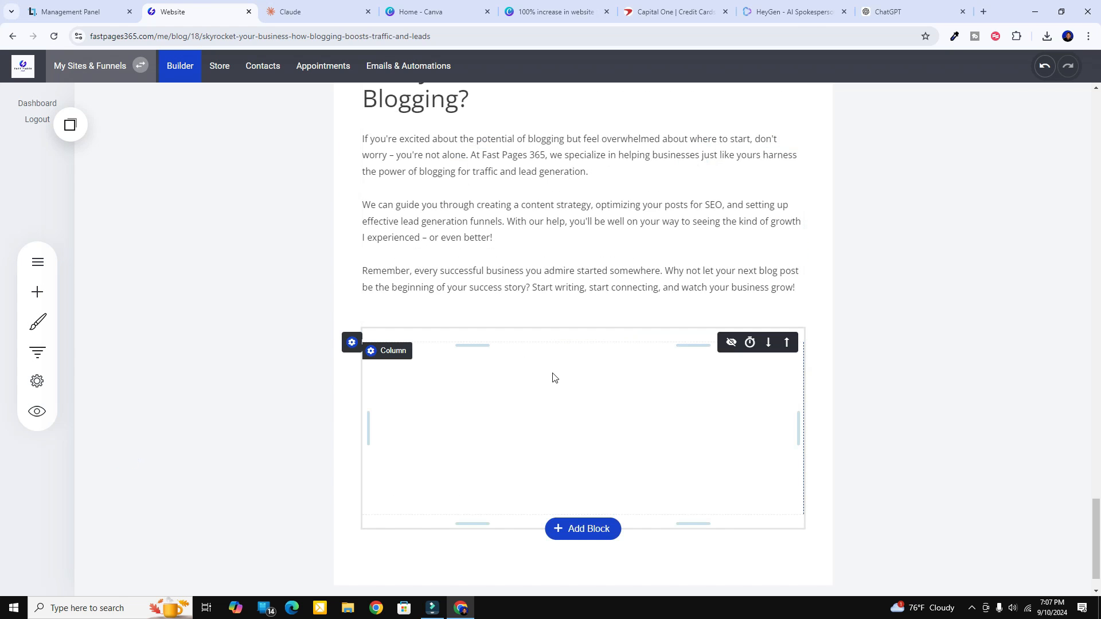
click(431, 379)
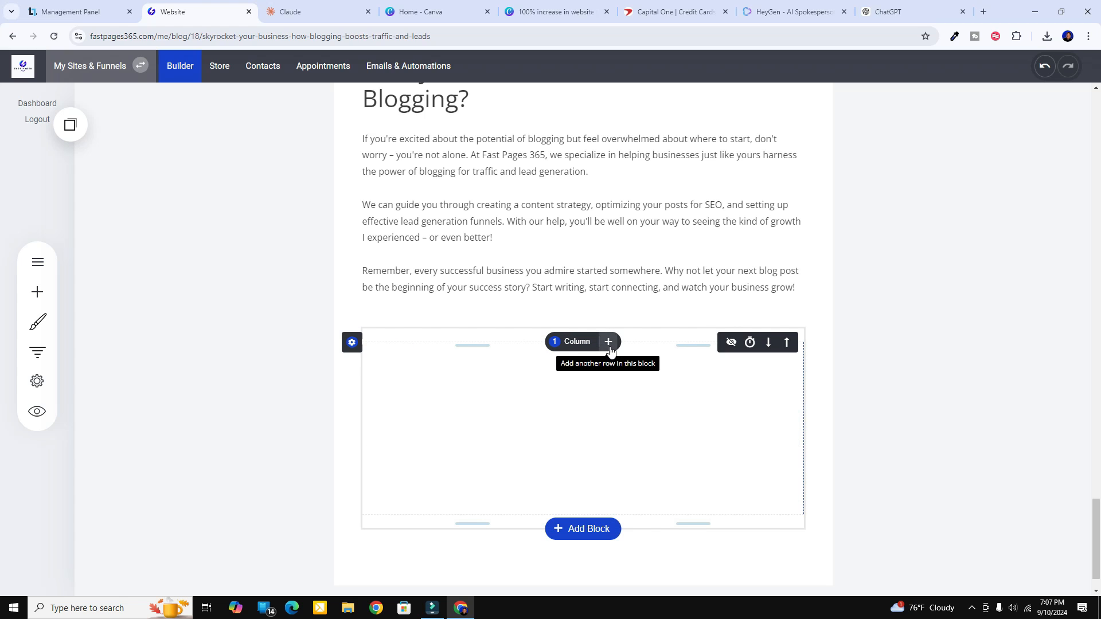
click(564, 342)
click(595, 399)
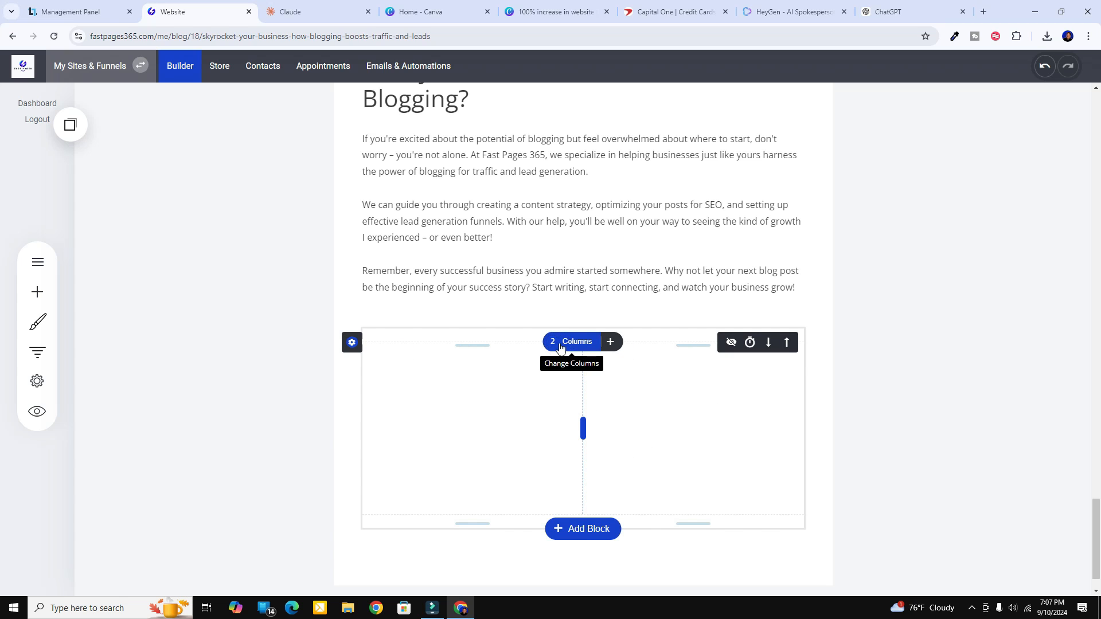
Place the saved chat button in both columns of the new block
click(70, 124)
drag(115, 217, 720, 381)
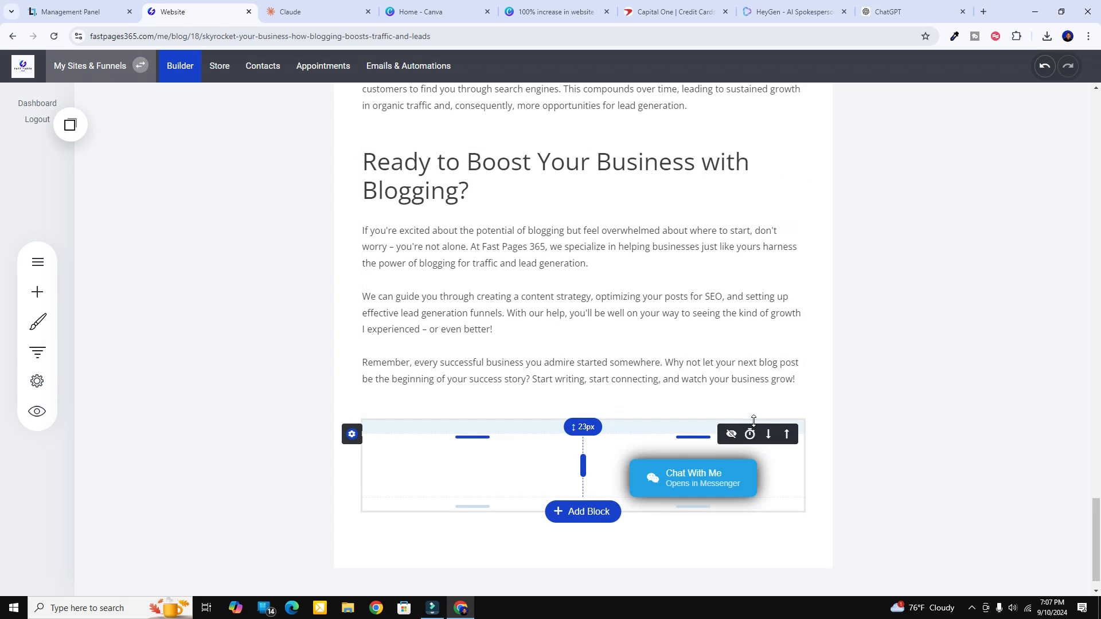
click(70, 124)
drag(134, 225, 437, 468)
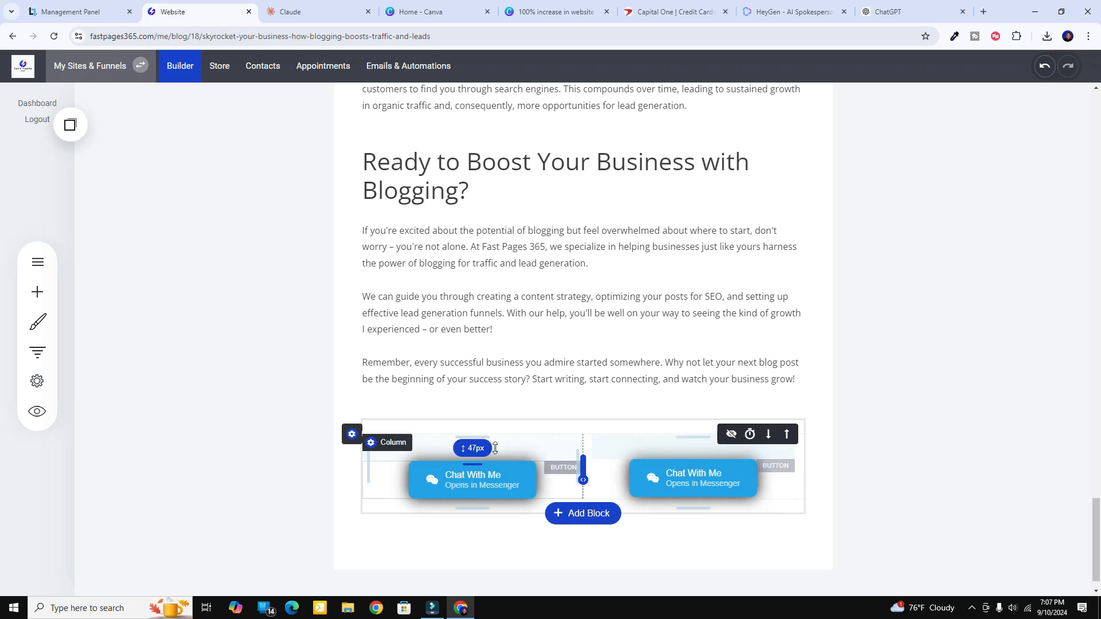
Change the first column's button text to Contact Us and its second line to Set an Appointment
click(473, 483)
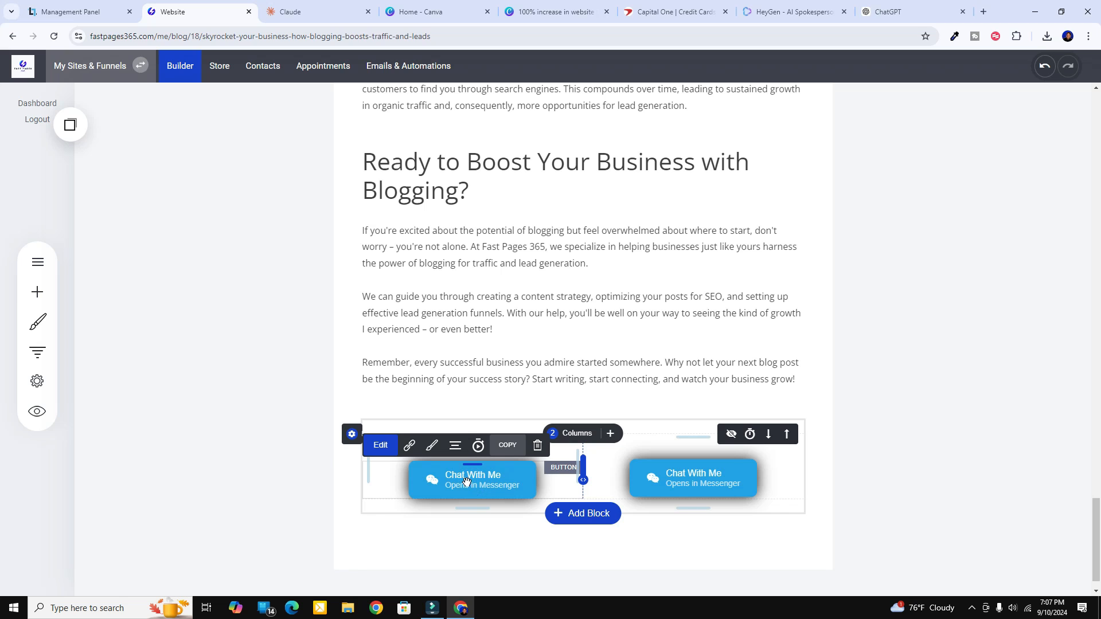
click(380, 446)
triple_click(701, 306)
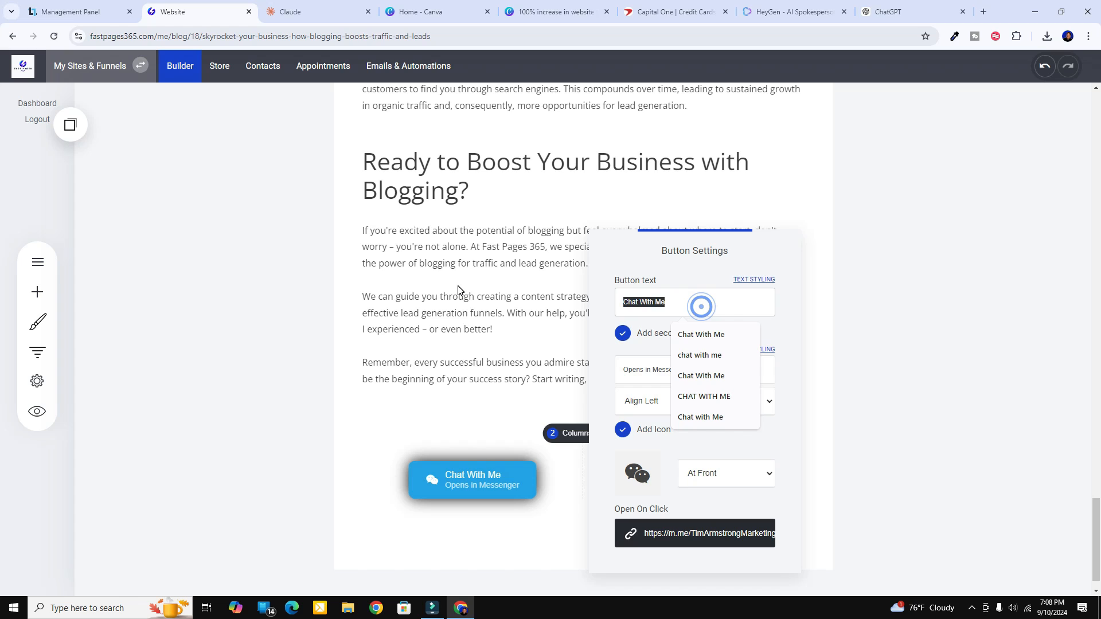
text(Contact Us)
click(663, 373)
drag(698, 373, 618, 361)
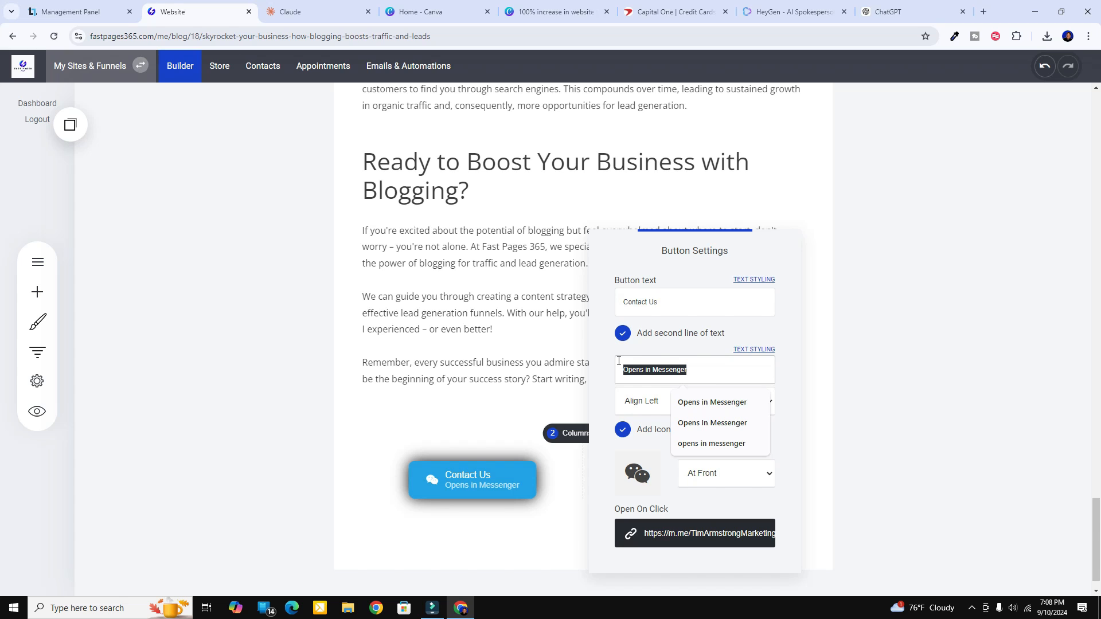
text(Set an Appointment)
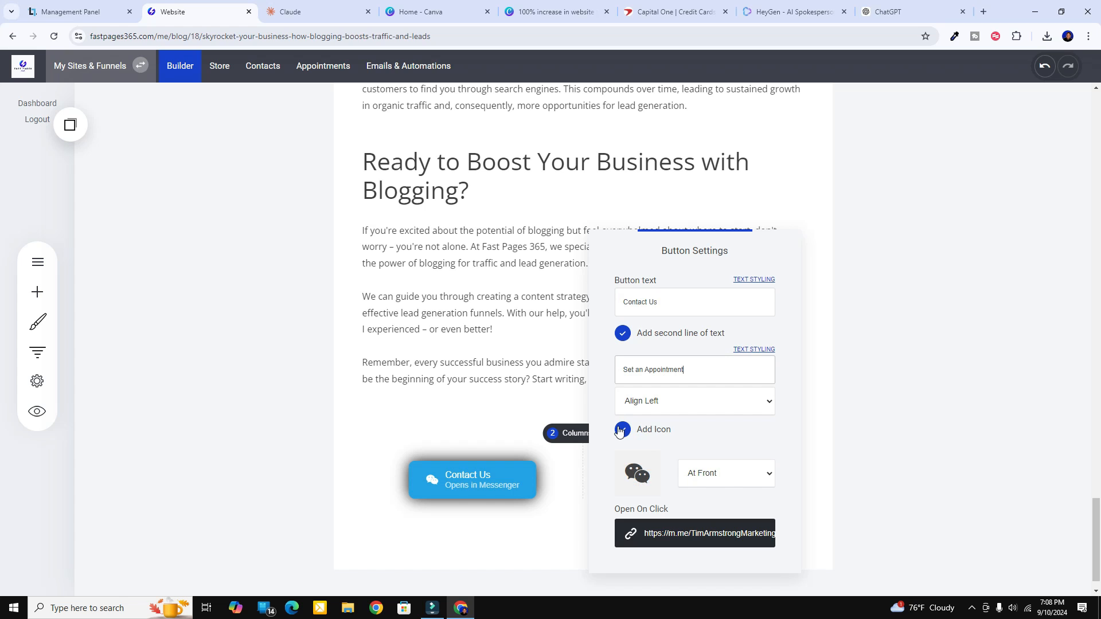
Replace the Contact Us button's icon with a calendar icon
click(641, 474)
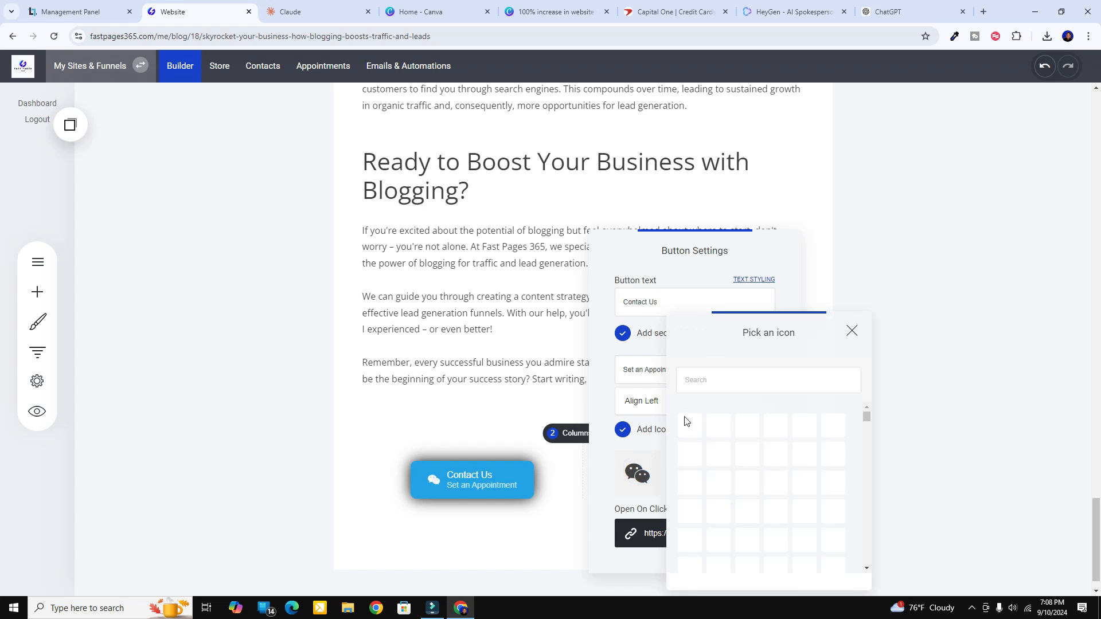
click(704, 382)
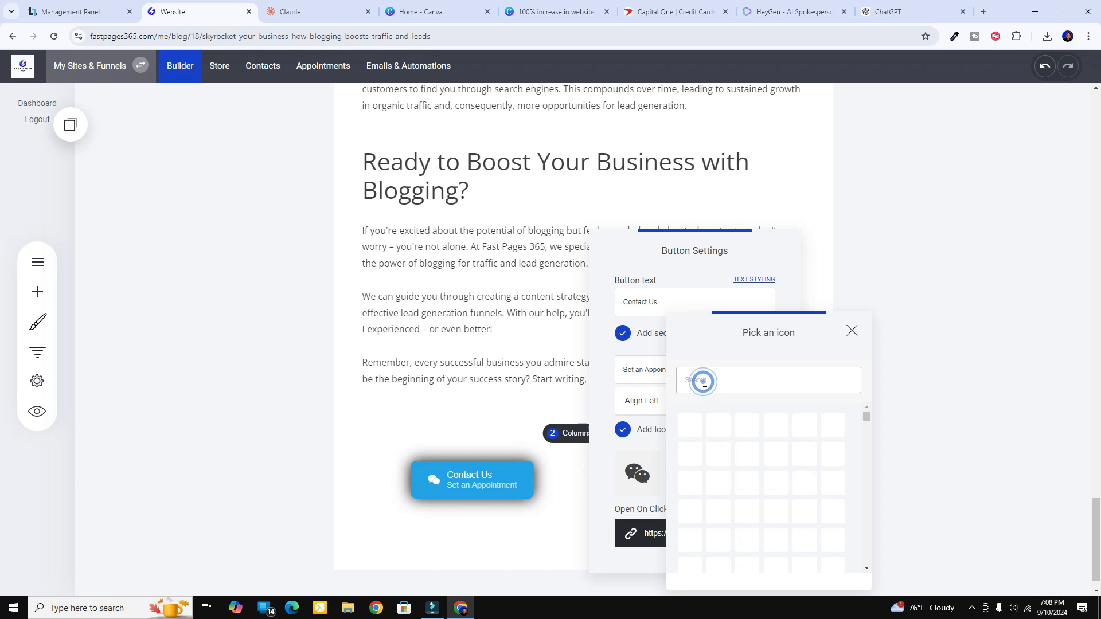
text(calendar)
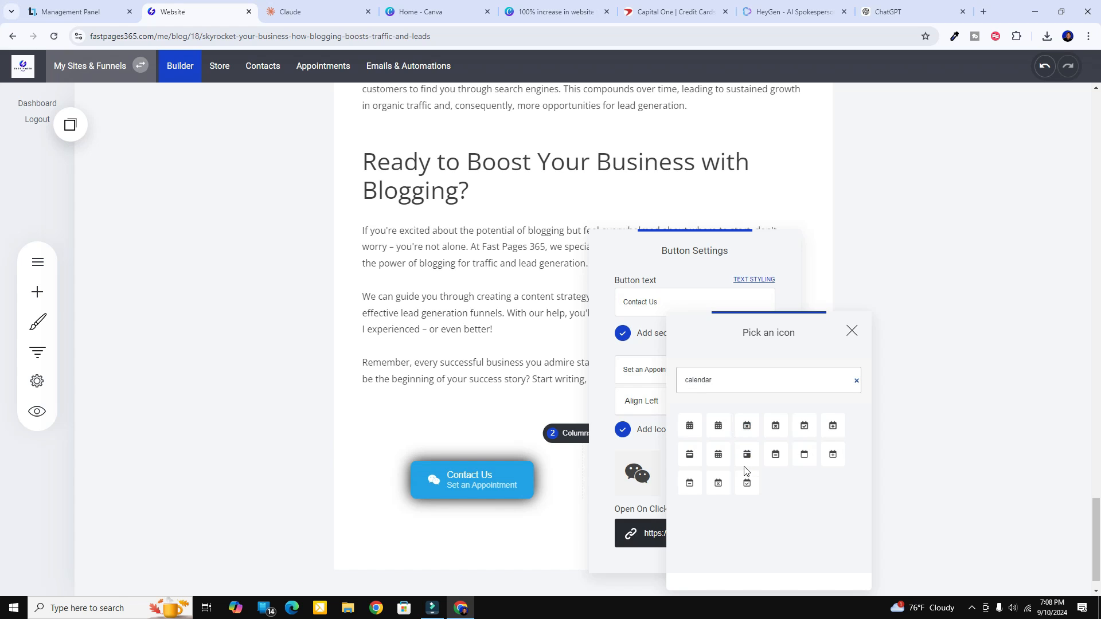
click(691, 426)
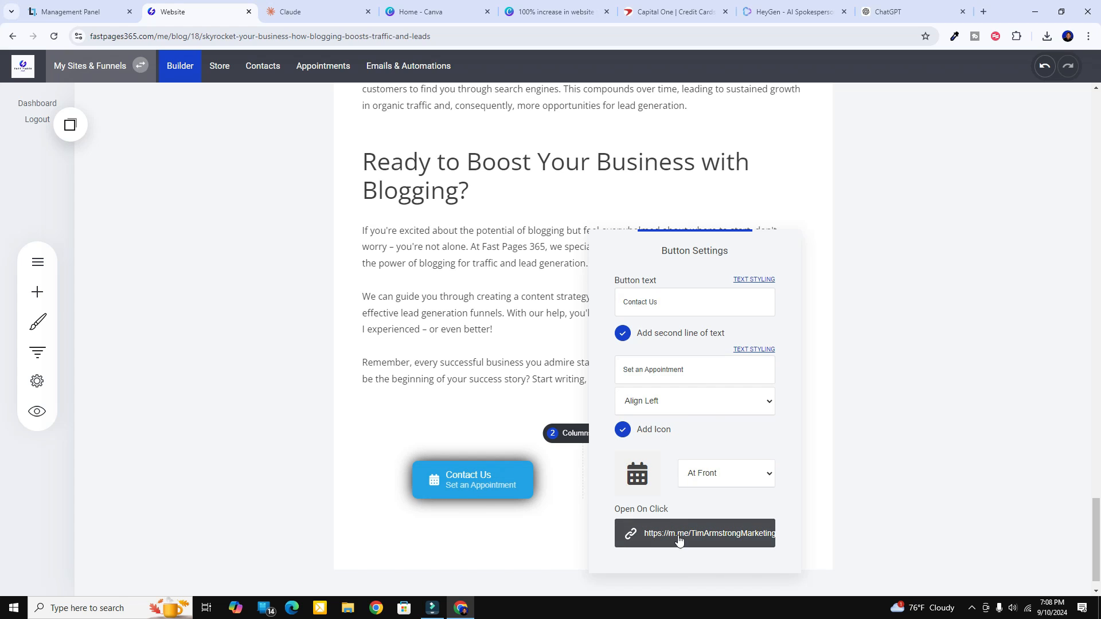
Link the Contact Us button to the site's Contact Us page, opening in the same tab
click(712, 539)
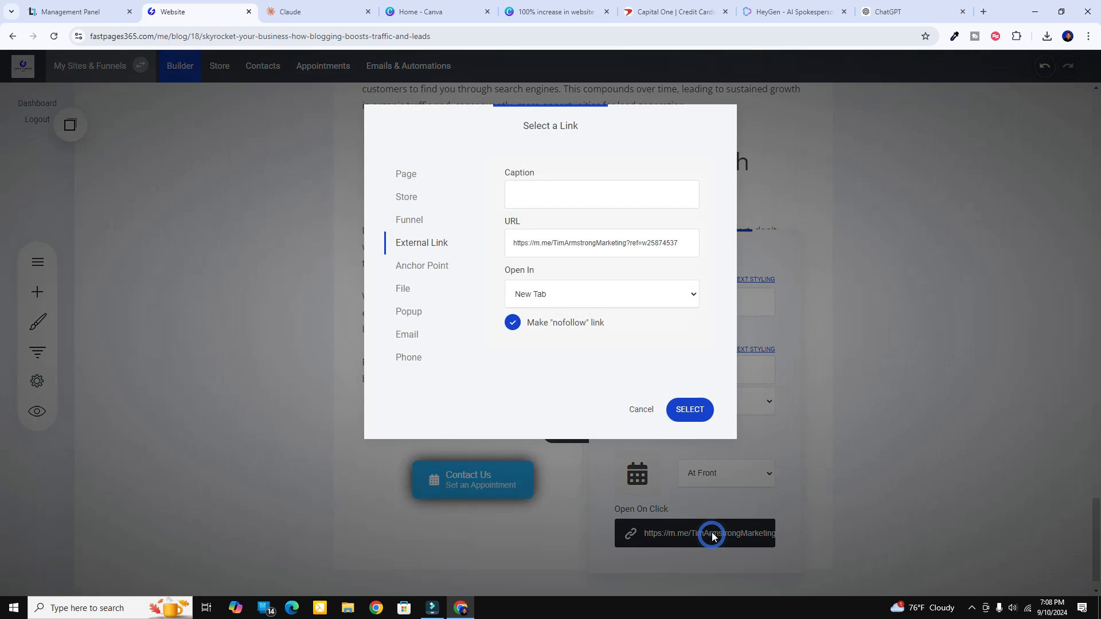
click(403, 175)
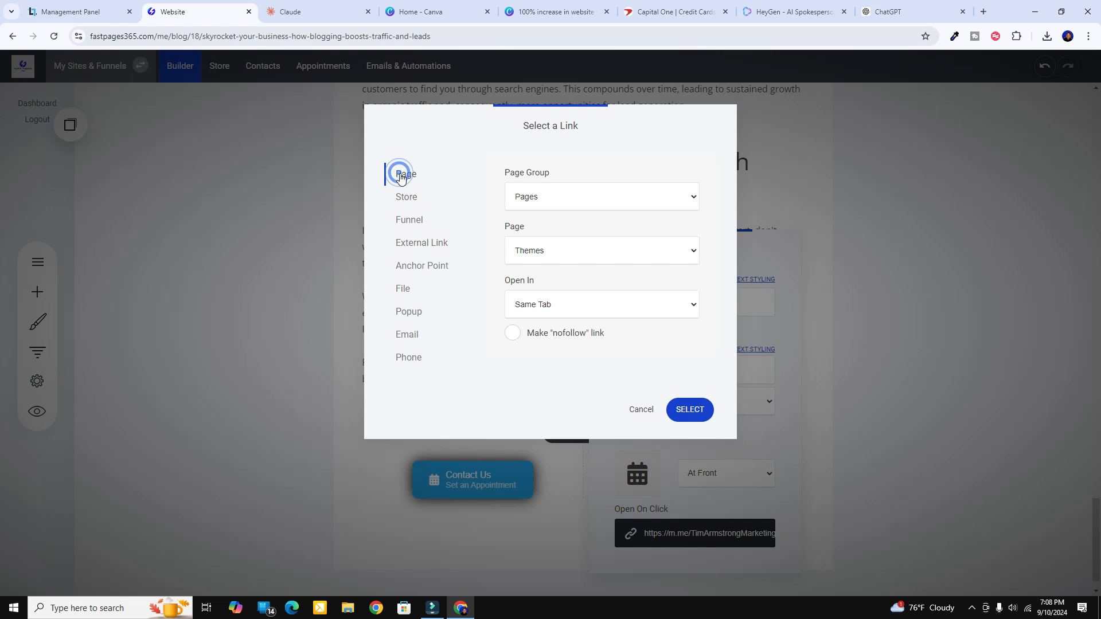
click(571, 246)
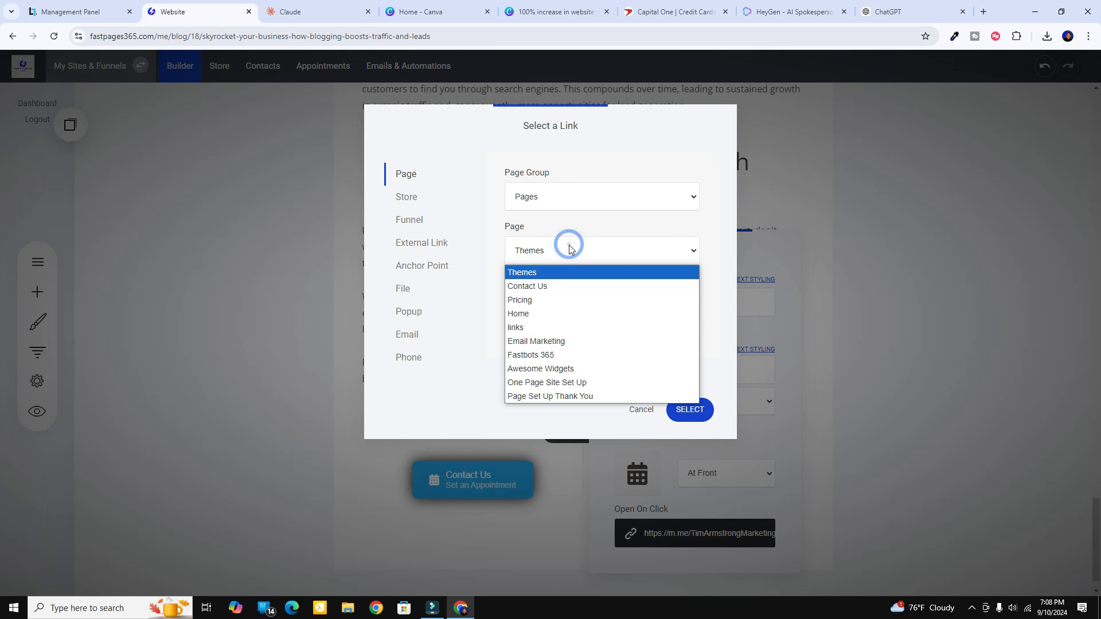
click(554, 285)
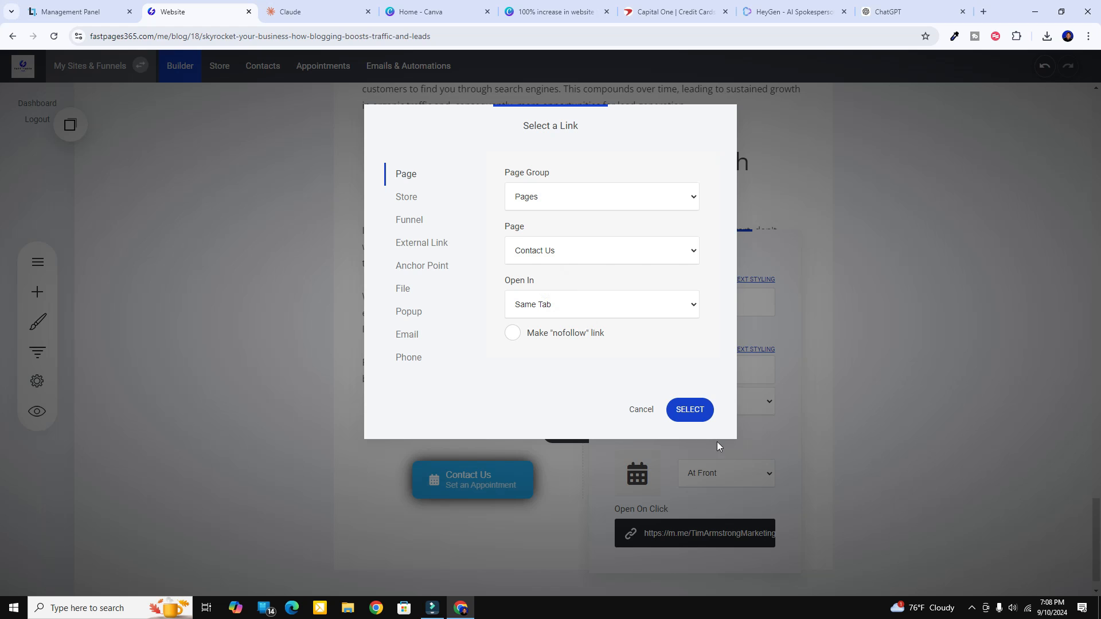
click(685, 411)
click(928, 448)
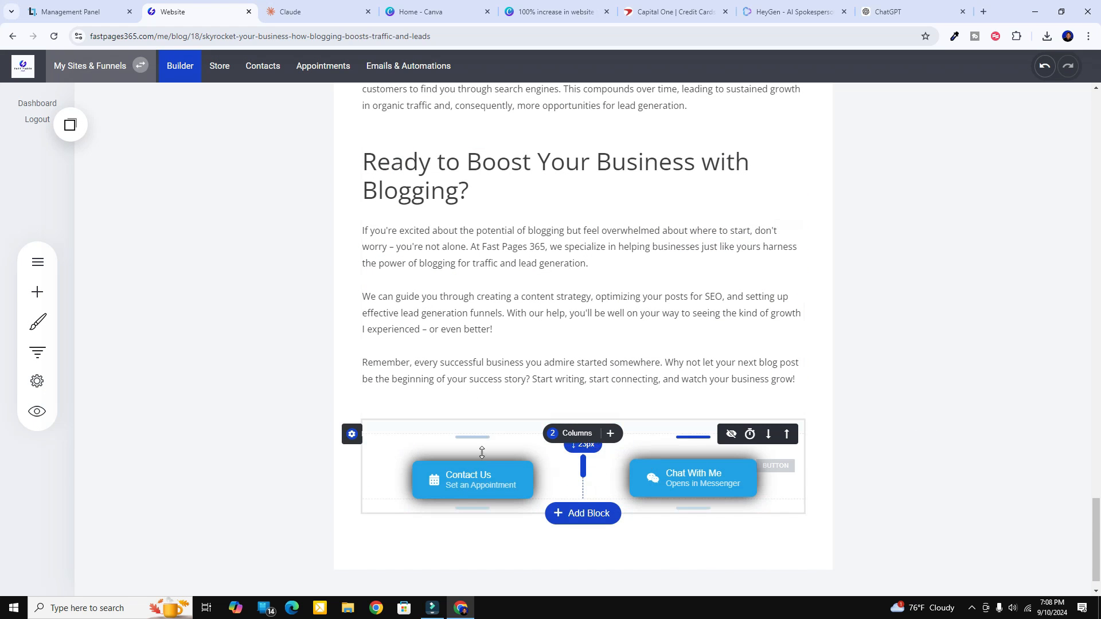
Copy the two-button block and save it as a reusable element, named as the site owner's blog contact chat block
mouse_move(347, 438)
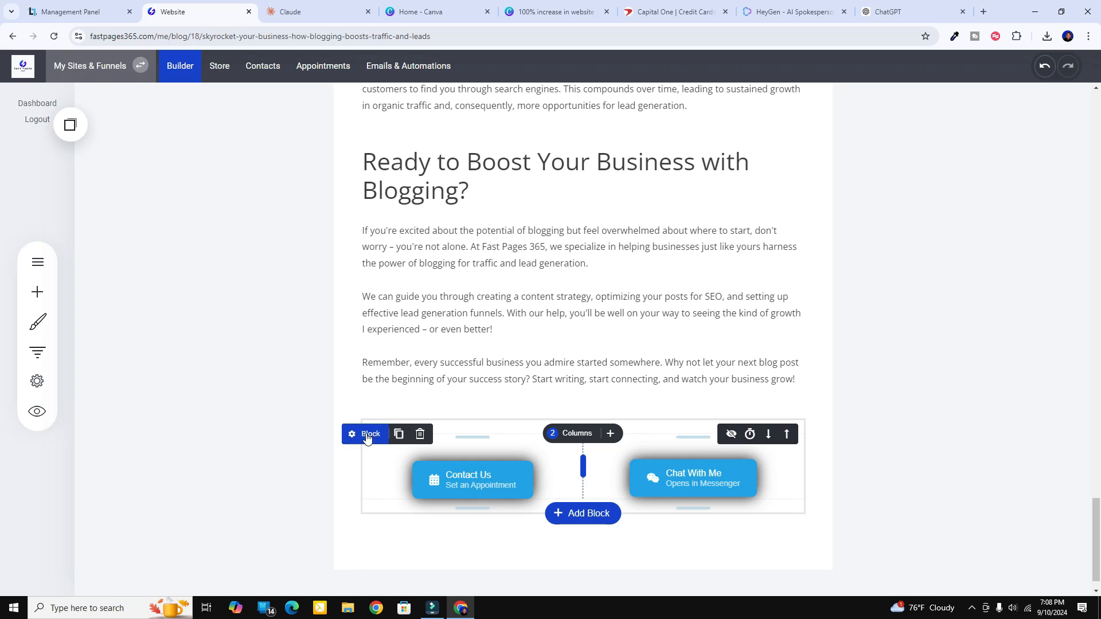
click(398, 436)
click(67, 127)
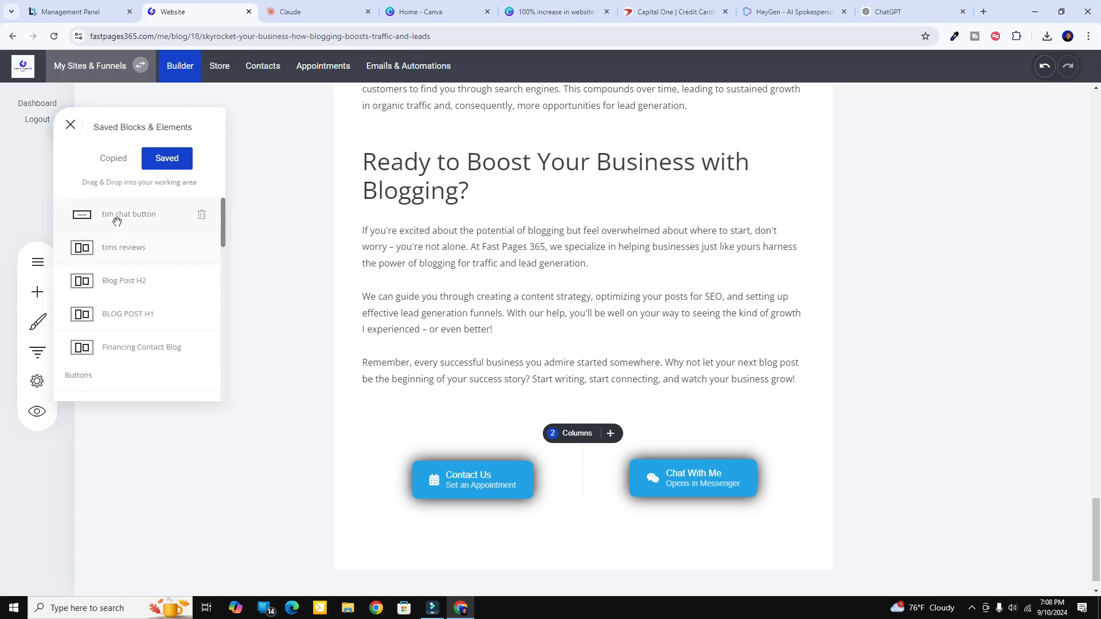
click(102, 158)
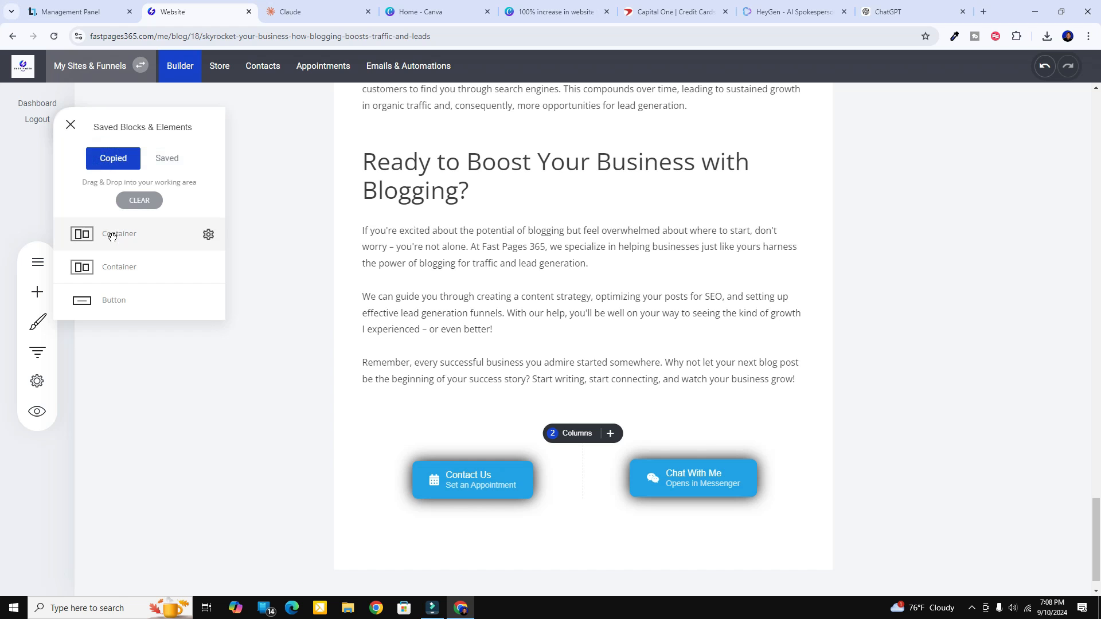
click(208, 235)
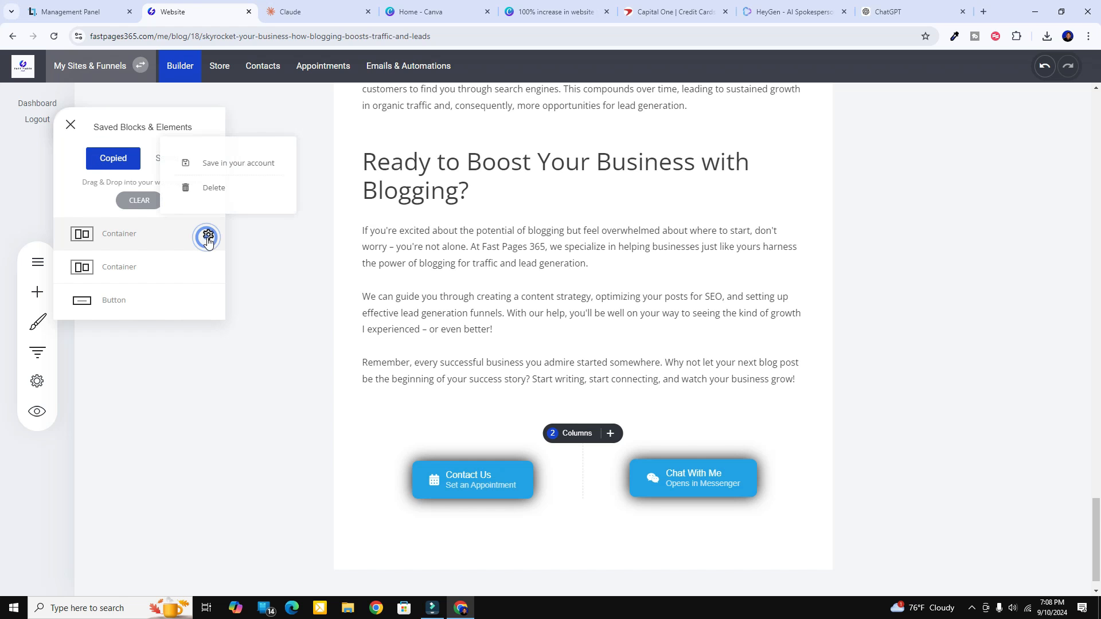
click(220, 165)
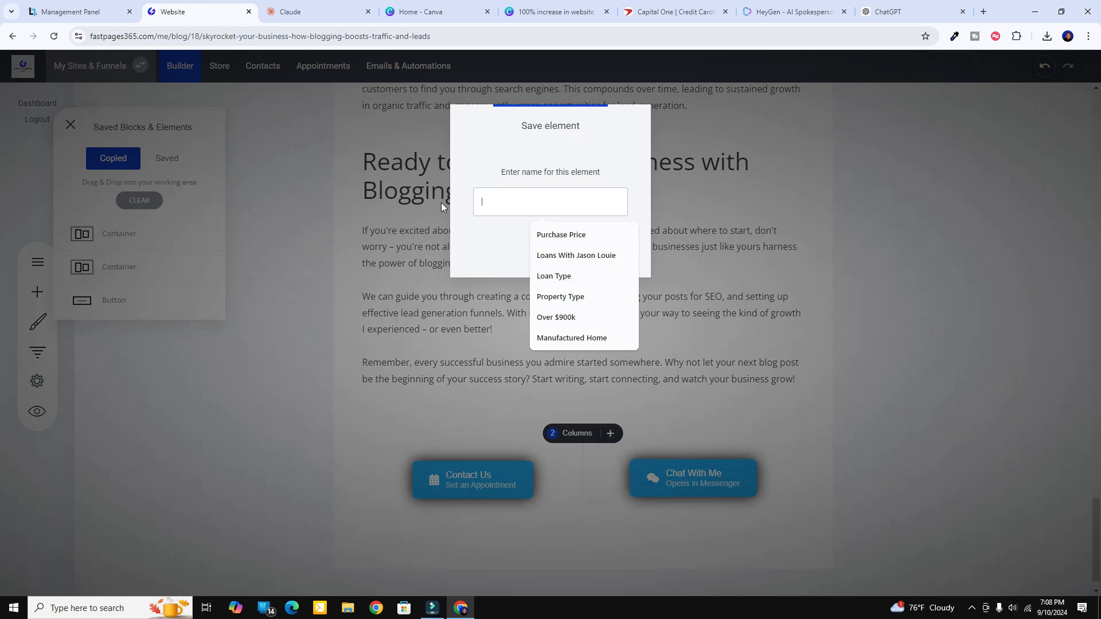
text(tim )
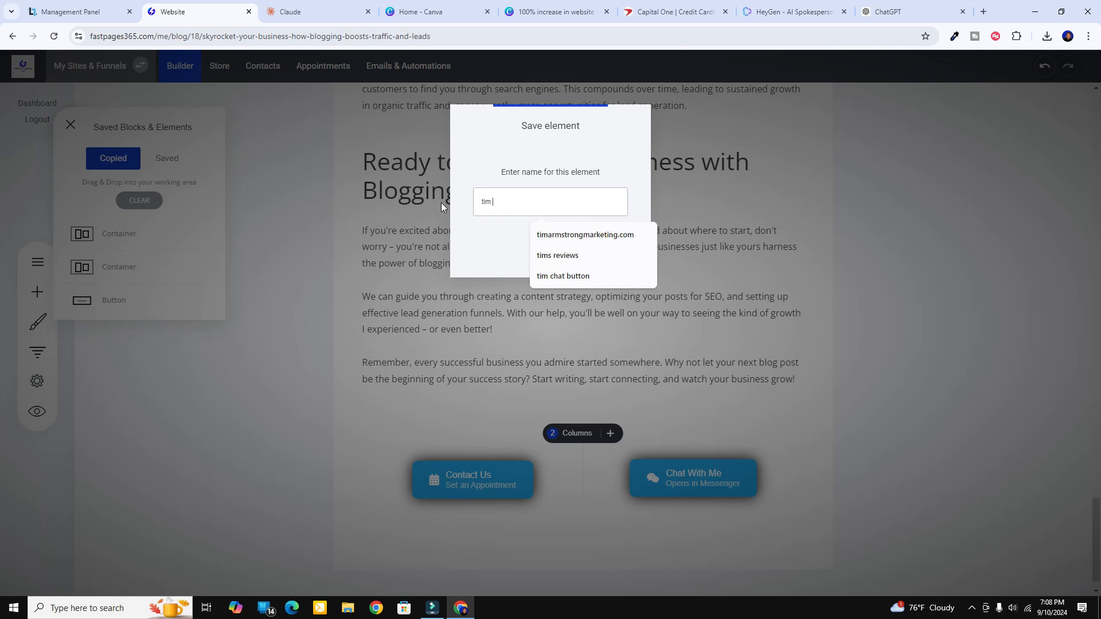
text(blog contact )
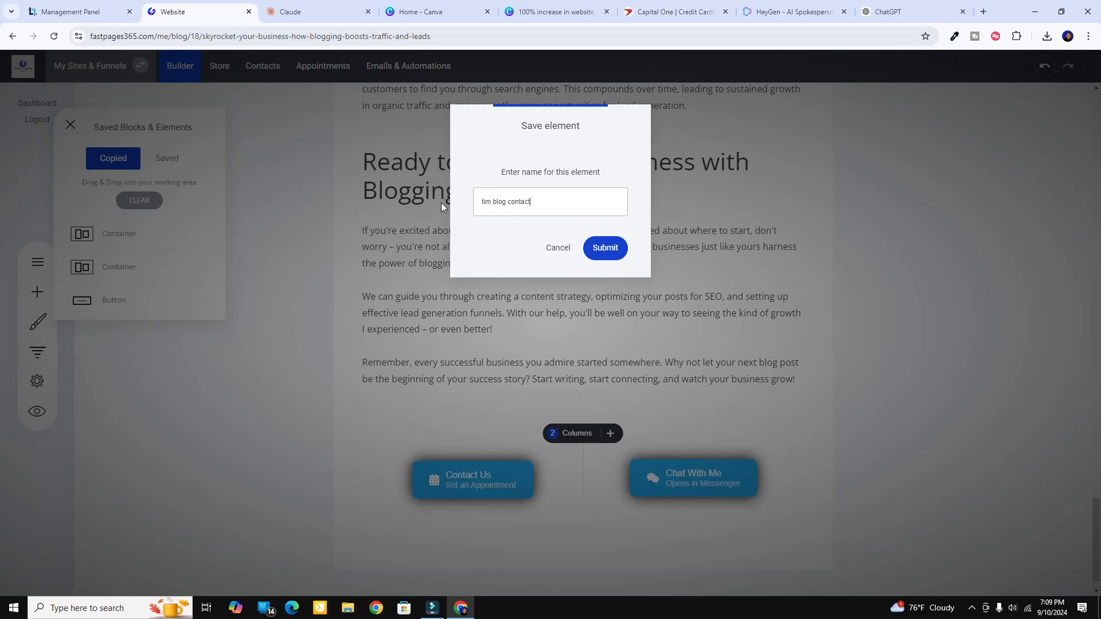
text(chat block)
click(599, 254)
click(167, 158)
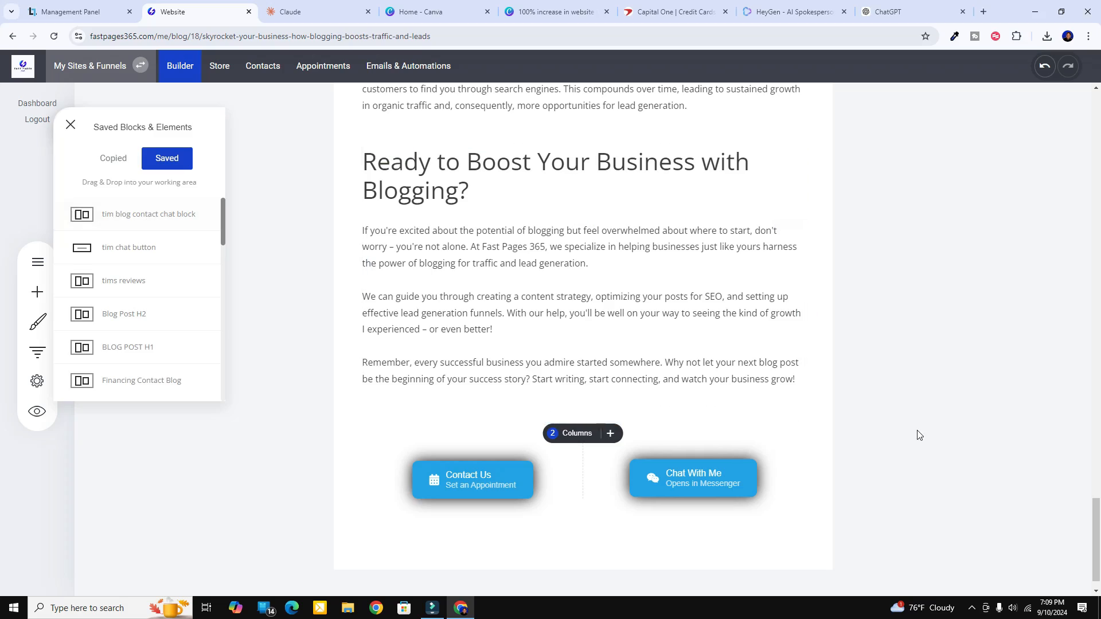
click(889, 378)
scroll(889, 380, up, 5)
scroll(888, 381, up, 5)
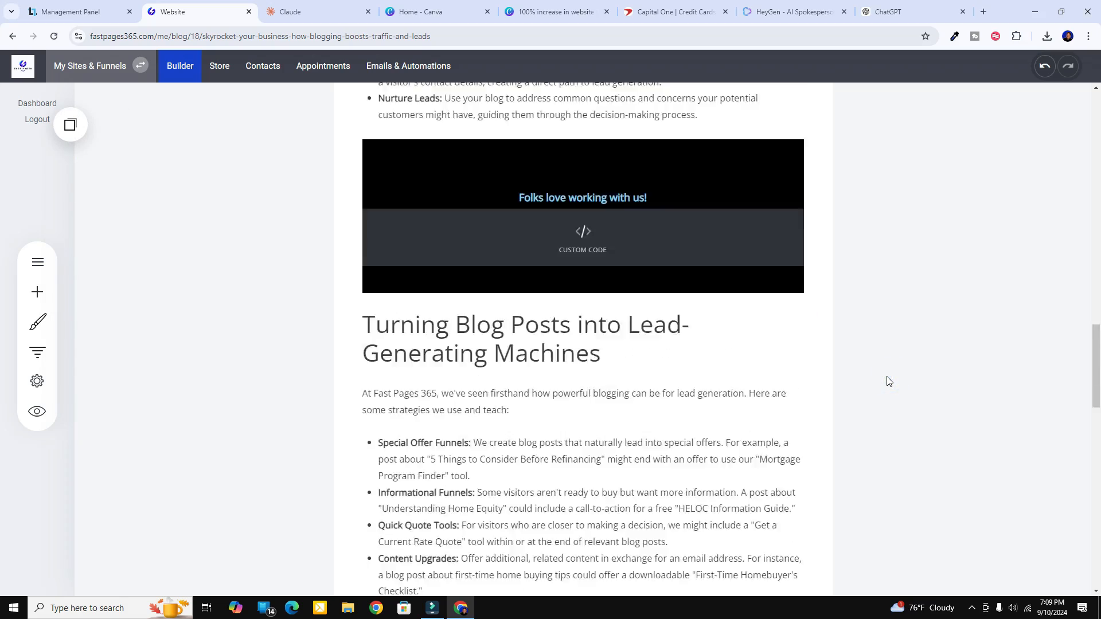
Update the blog post about blogging for traffic and leads, and return to the list of posts
scroll(887, 381, down, 18)
scroll(888, 381, up, 20)
scroll(887, 382, up, 15)
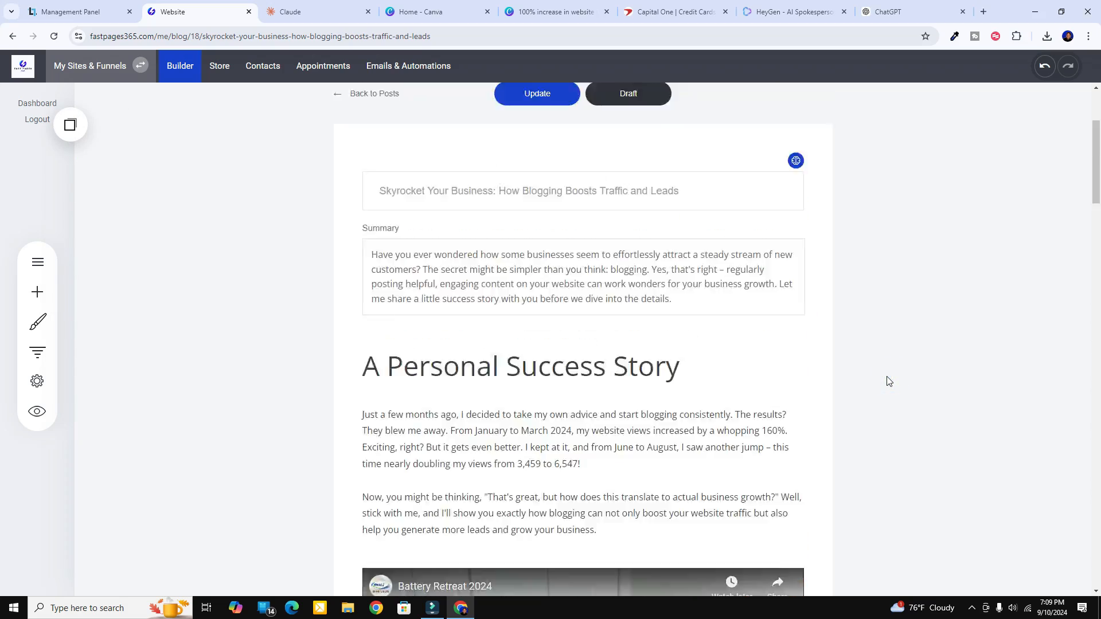
click(553, 277)
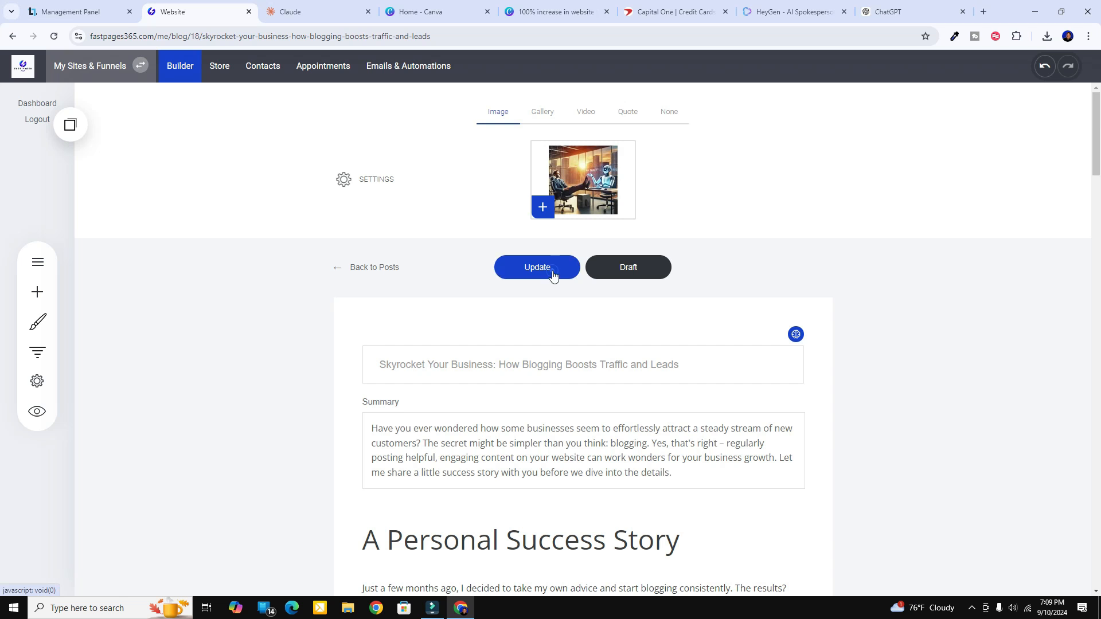
click(383, 268)
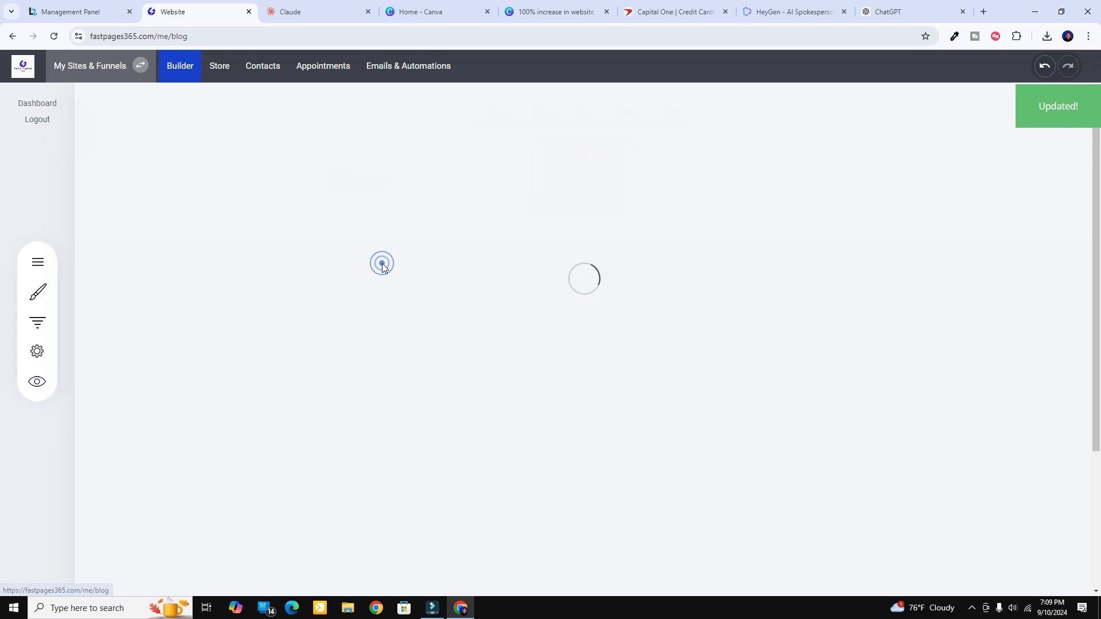
Open the Home page, preview it in desktop view and check how the new blog post appears in its blog section
click(36, 260)
click(123, 202)
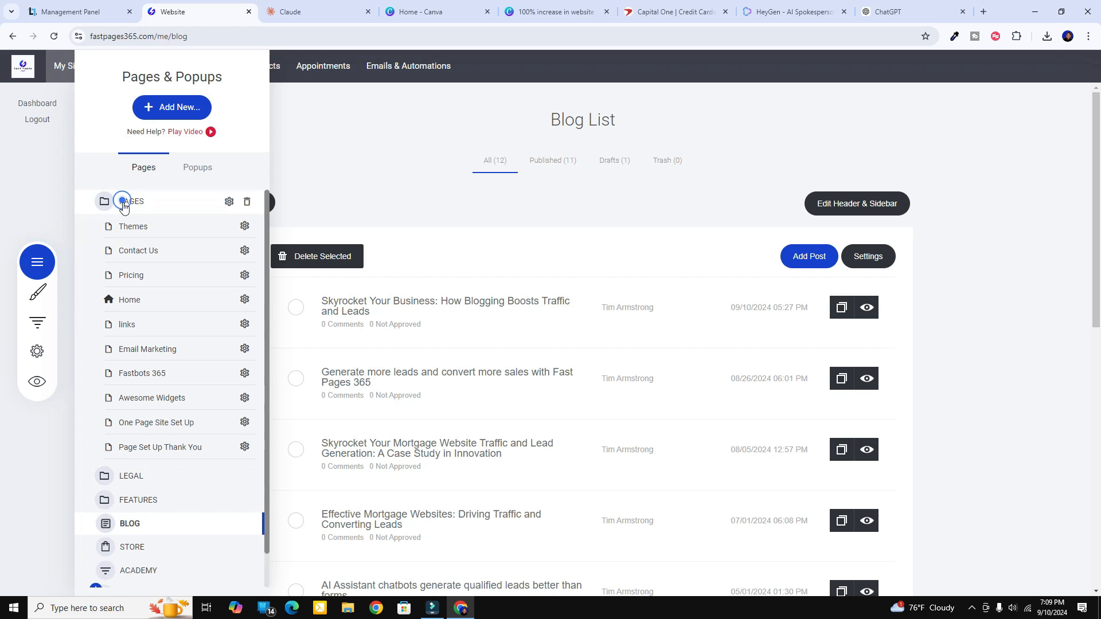
click(142, 299)
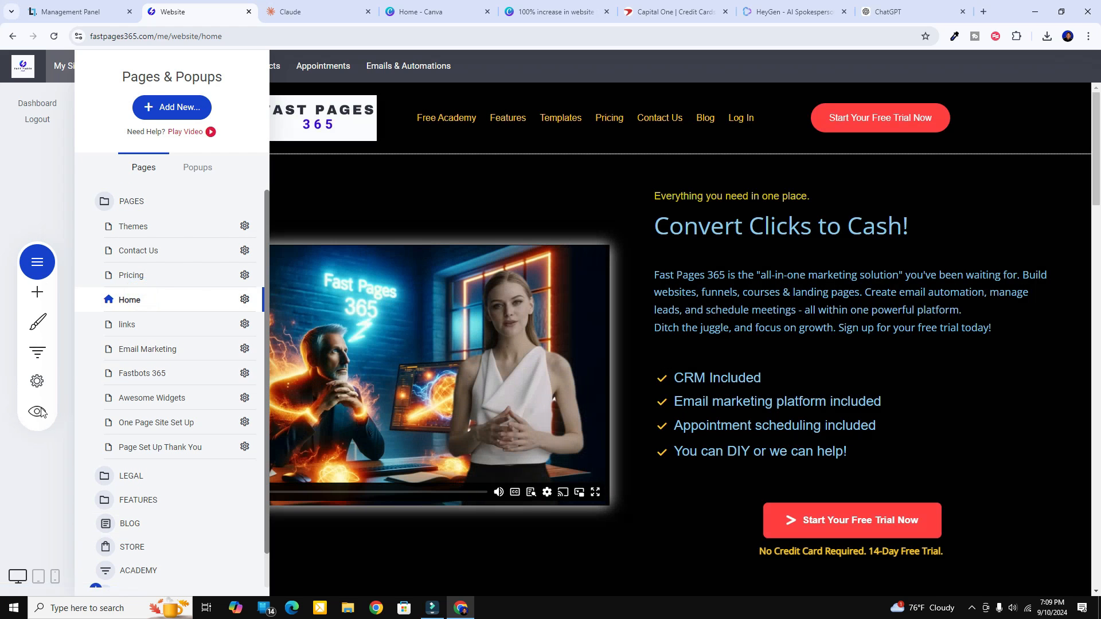
click(37, 411)
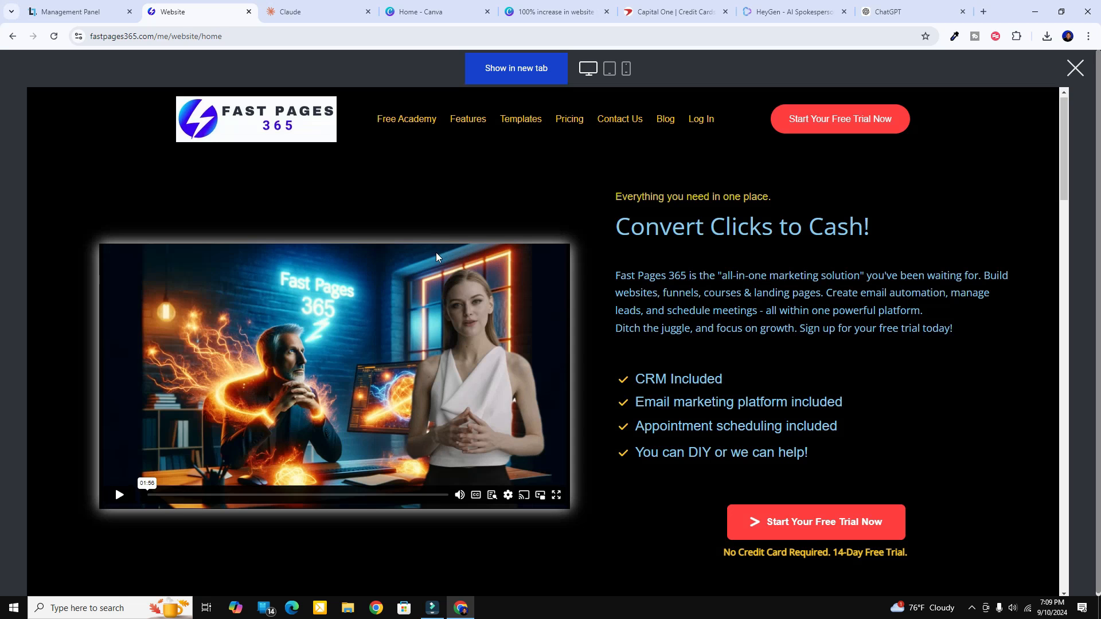
scroll(436, 253, down, 10)
scroll(436, 256, down, 8)
scroll(402, 272, up, 3)
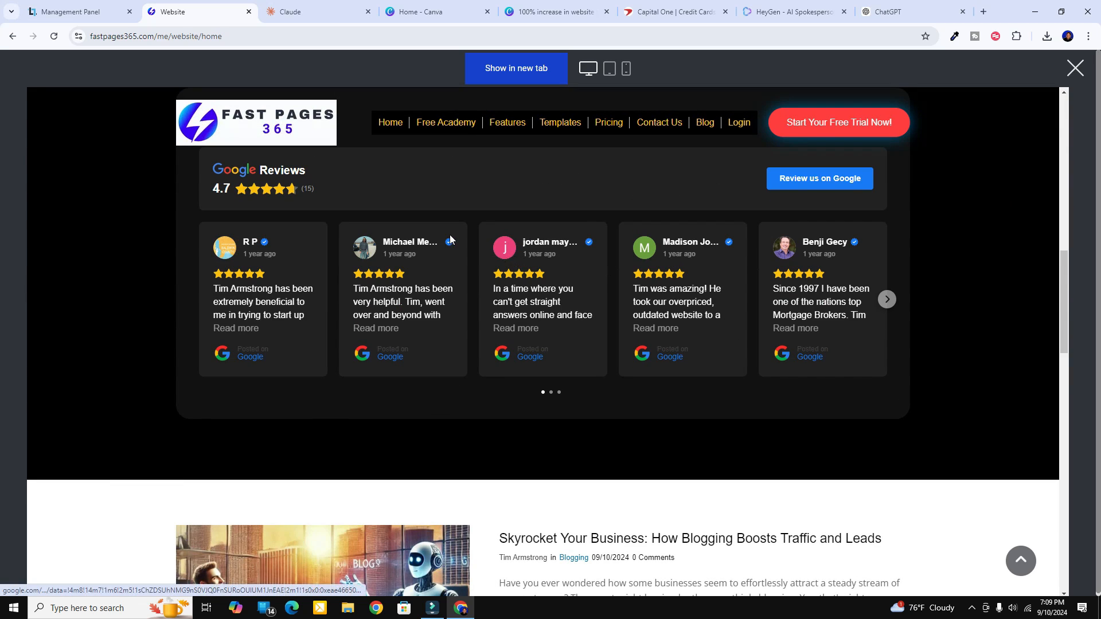
scroll(504, 258, down, 3)
scroll(514, 273, down, 3)
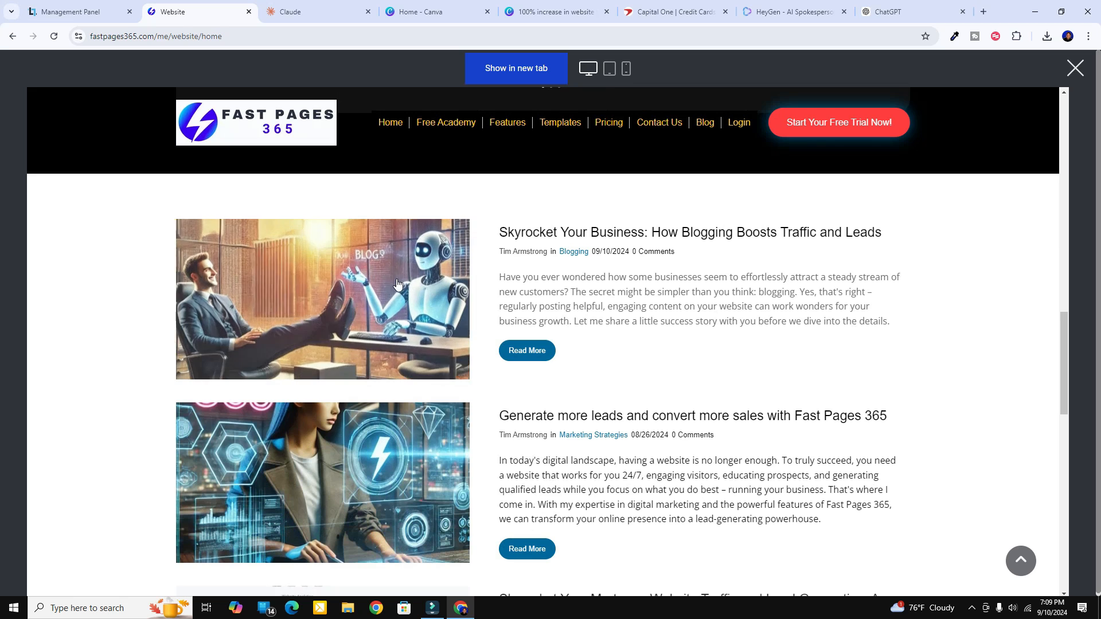
Open the Skyrocket Your Business post from the preview and review its image, video, reviews block and contact buttons
click(526, 350)
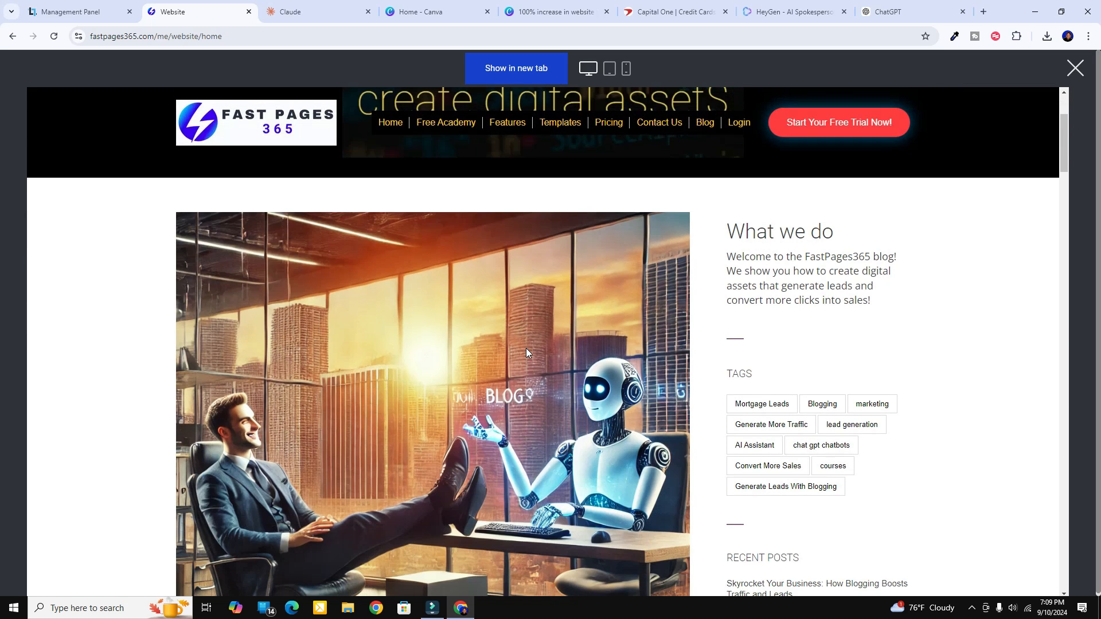
scroll(526, 350, down, 10)
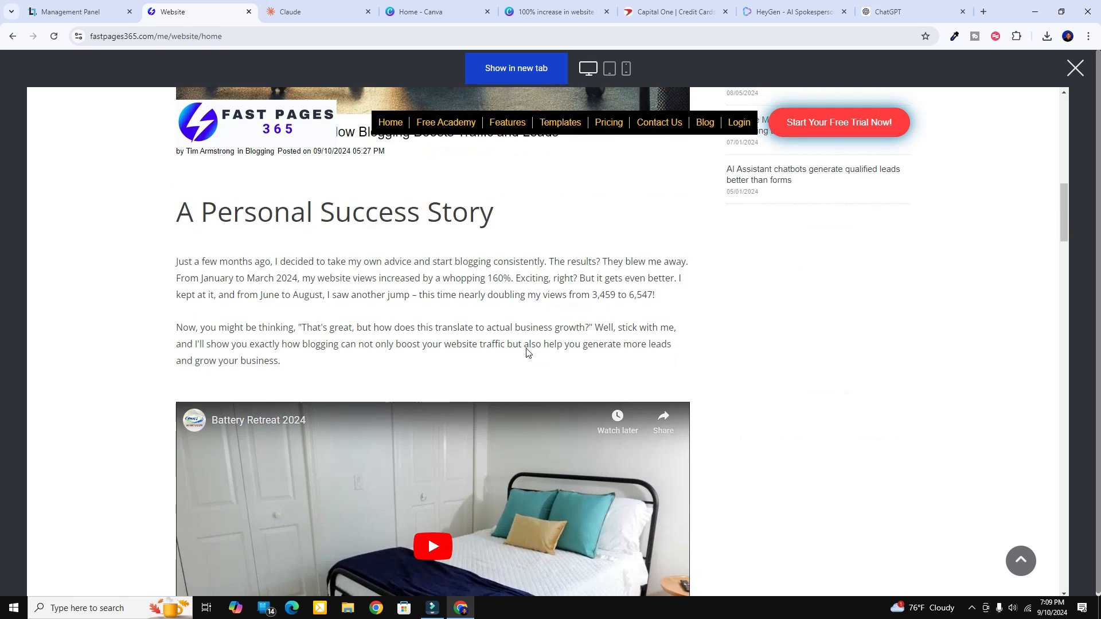
scroll(527, 352, down, 3)
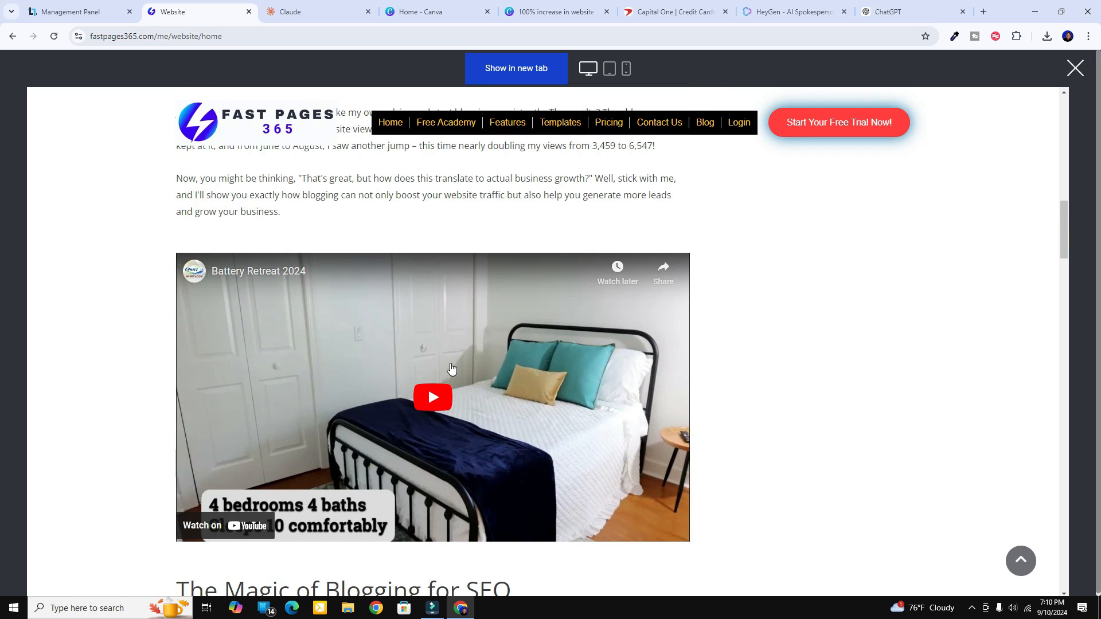
scroll(453, 367, down, 6)
scroll(451, 369, down, 11)
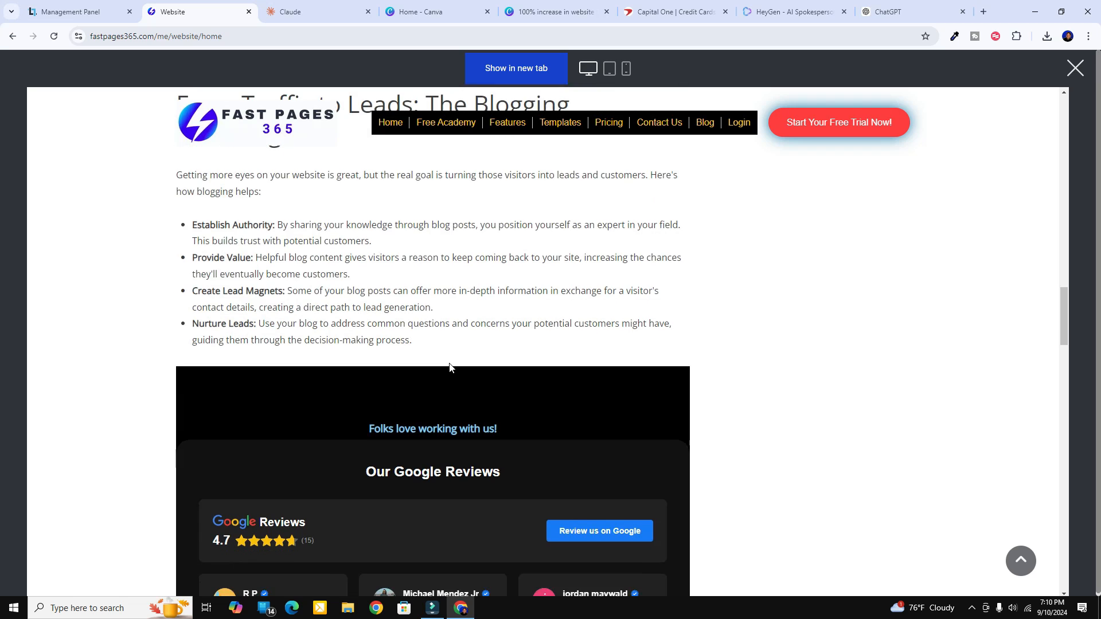
scroll(434, 367, up, 2)
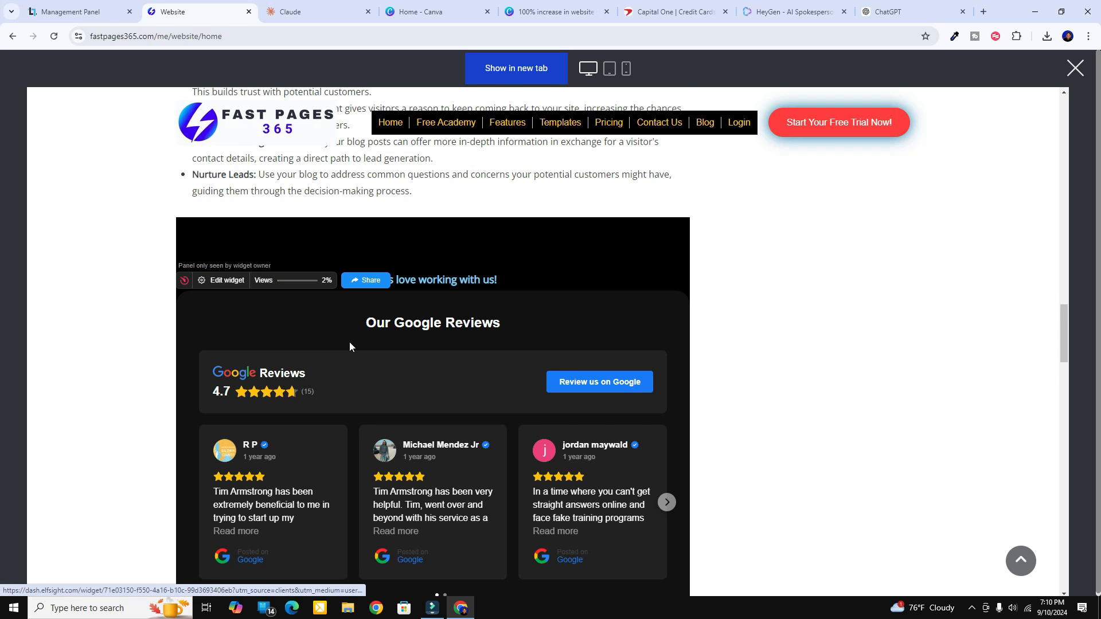
scroll(356, 342, down, 2)
scroll(376, 325, down, 5)
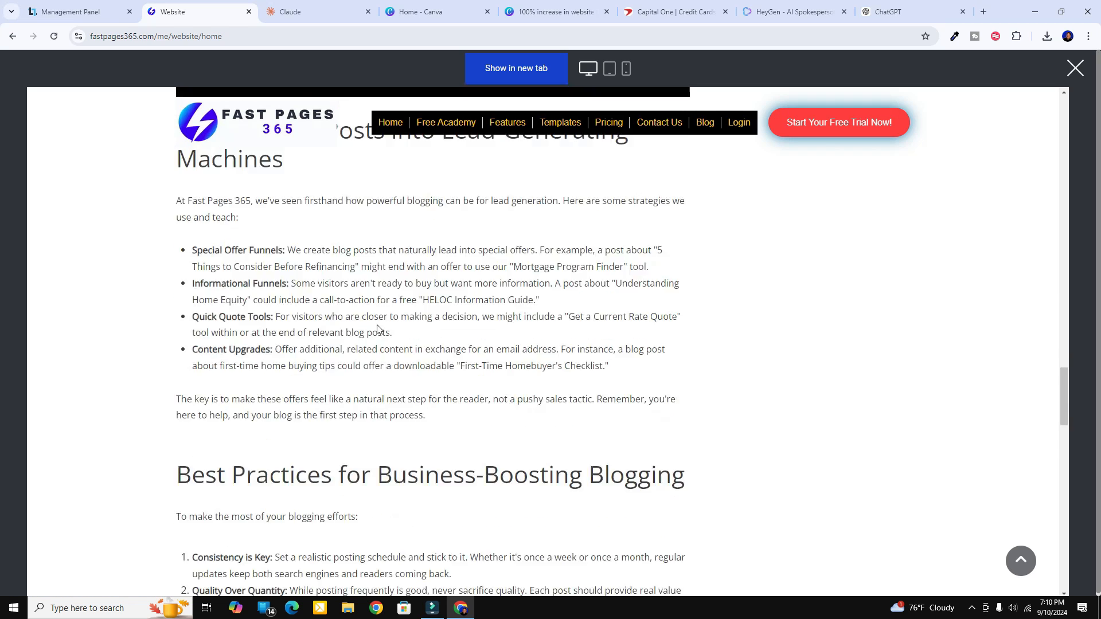
scroll(377, 329, down, 15)
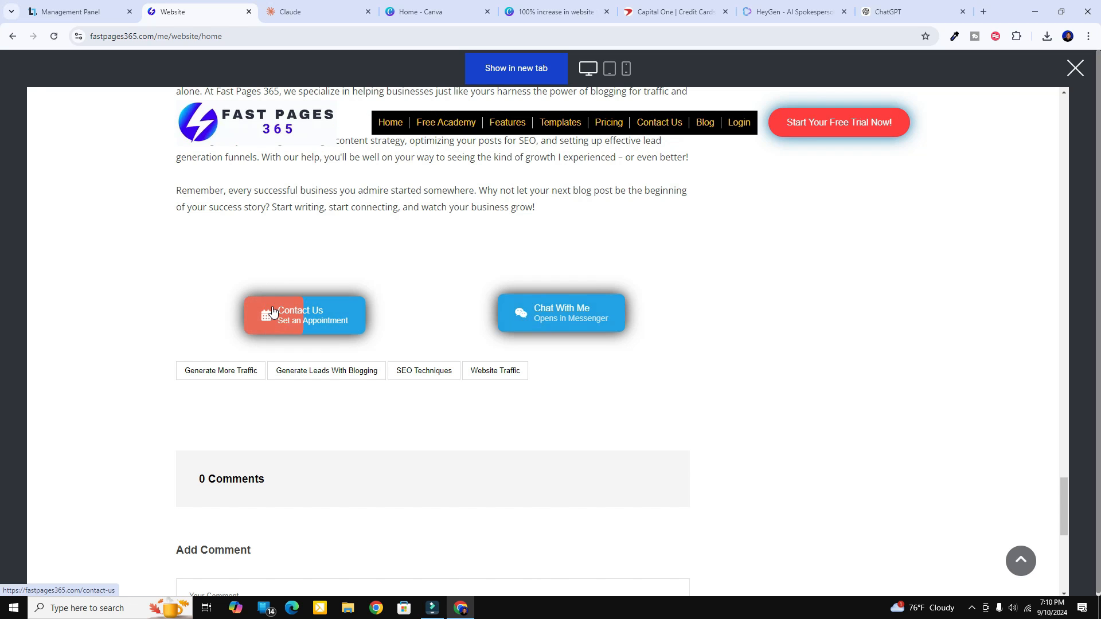
Test the Chat With Me button's Messenger link and the Contact Us button's link at the end of the post
click(570, 315)
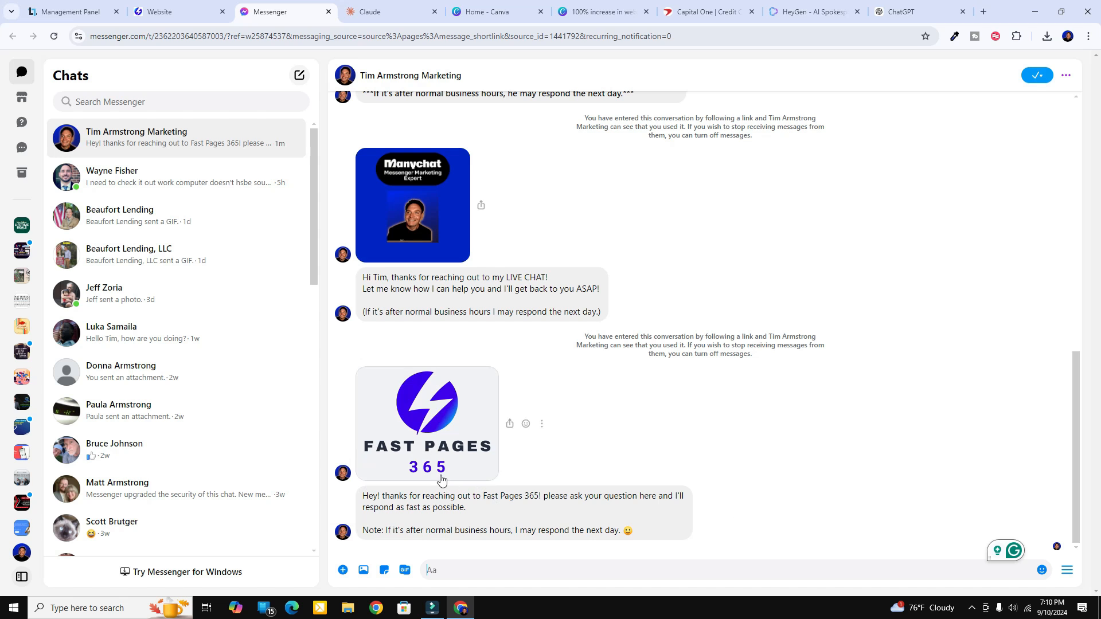
click(170, 14)
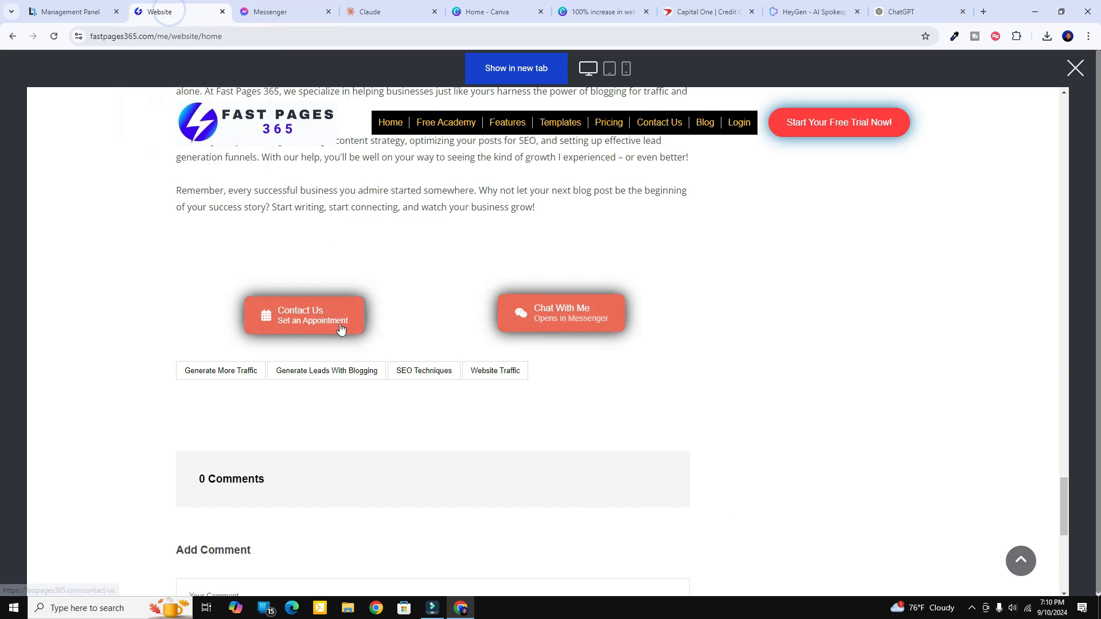
click(302, 316)
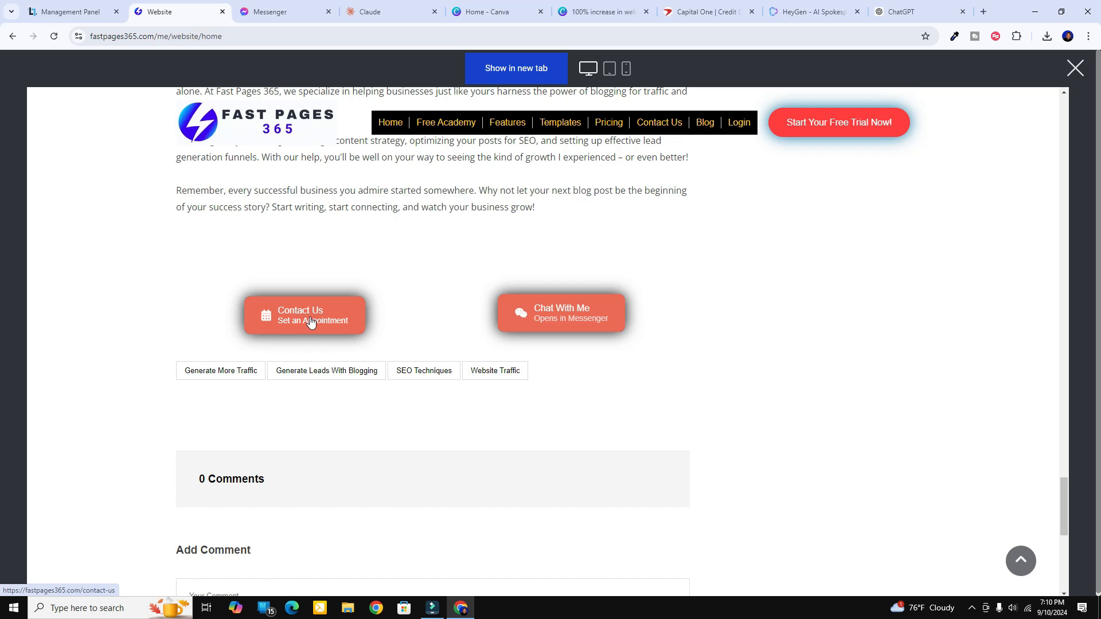
scroll(382, 332, down, 5)
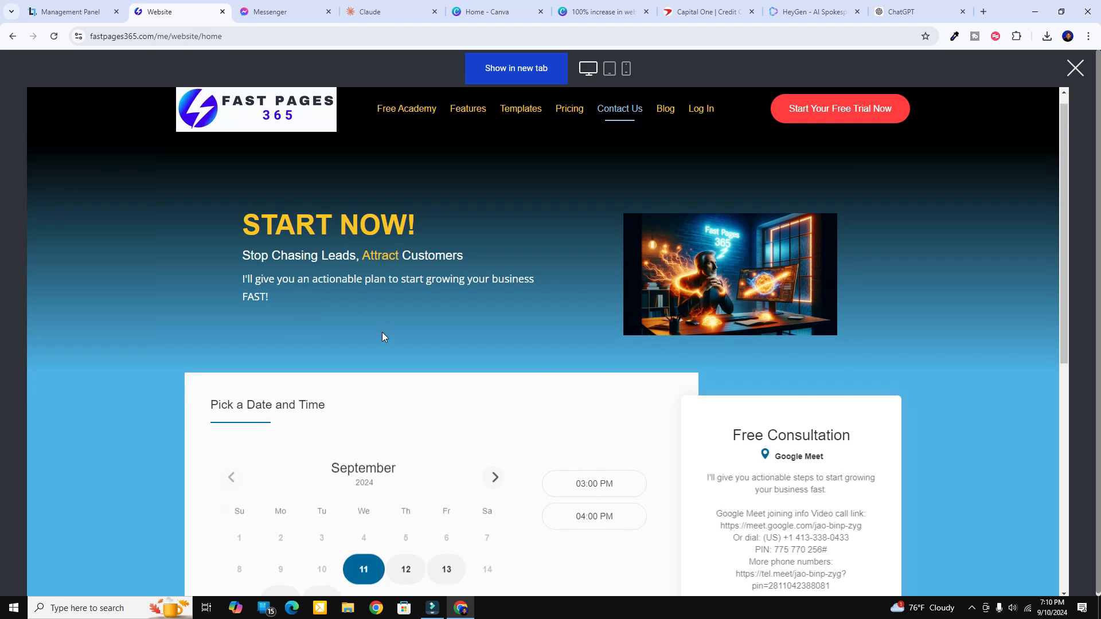
scroll(395, 374, up, 3)
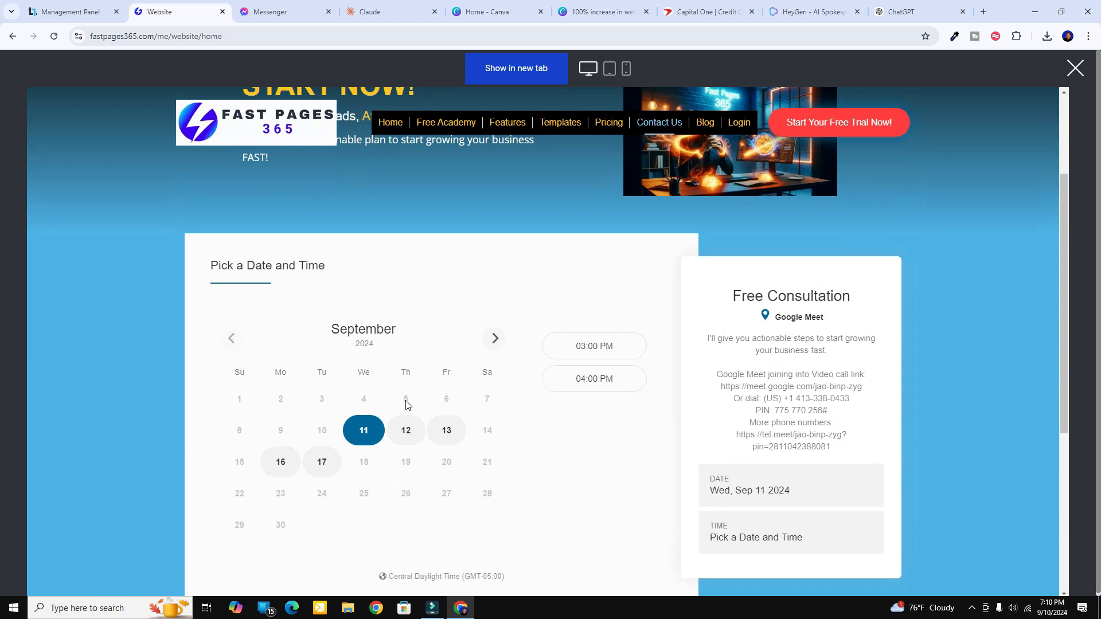
Check the appointment calendar on the Contact Us page by selecting several September dates, ending on September 13
click(407, 431)
click(447, 432)
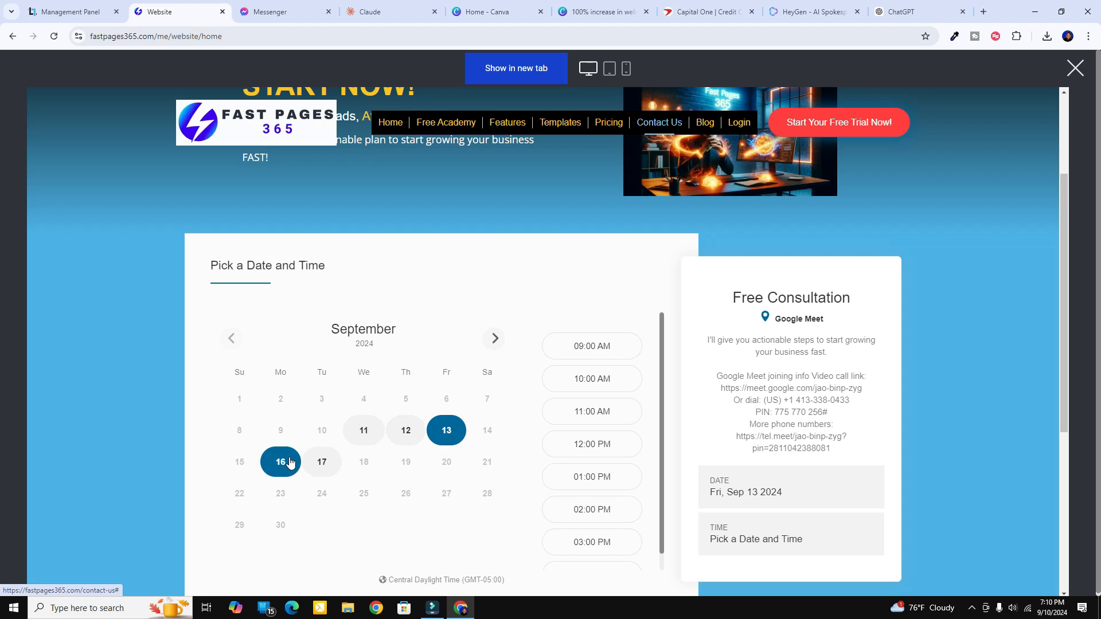
click(290, 462)
click(363, 431)
click(451, 435)
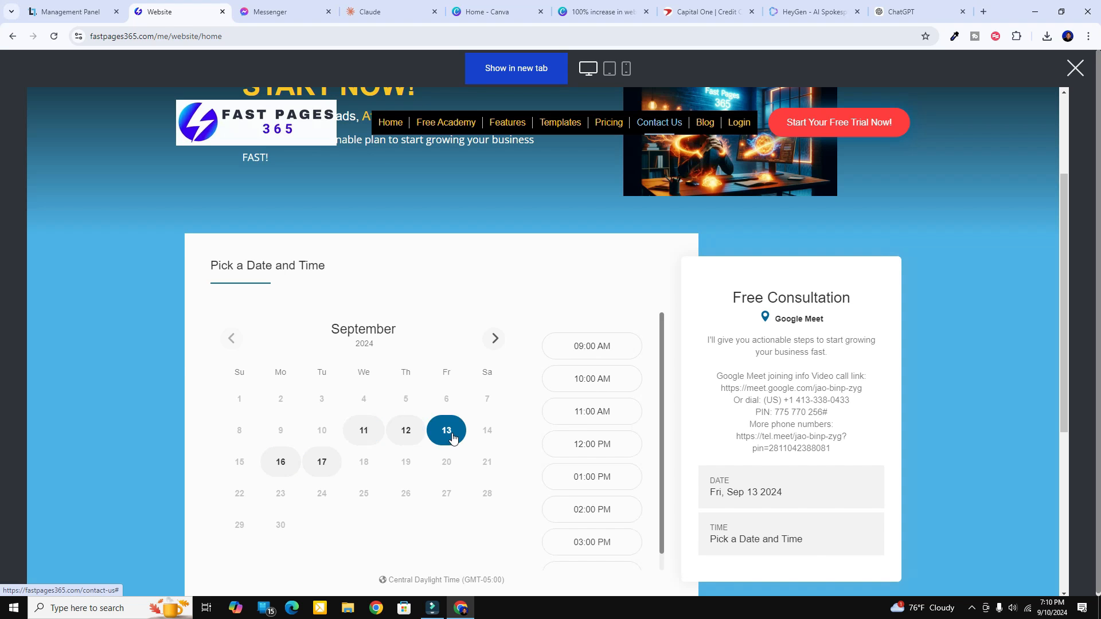
scroll(280, 344, up, 3)
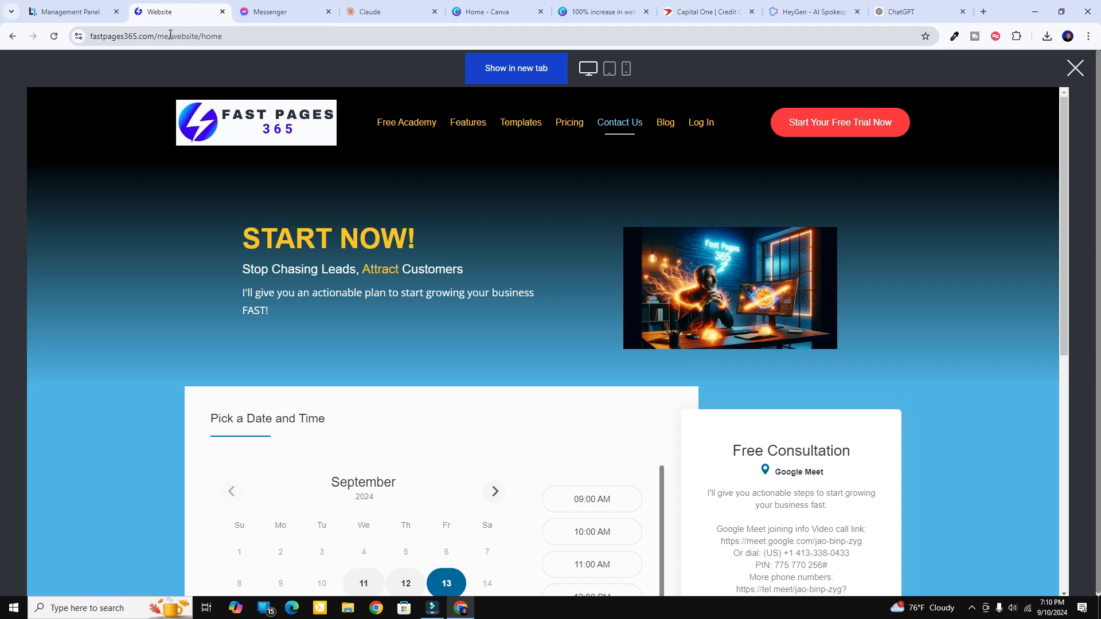
Close the preview and go to the blog posts section of the Home page in the builder
click(1075, 67)
scroll(350, 330, down, 5)
scroll(350, 330, down, 8)
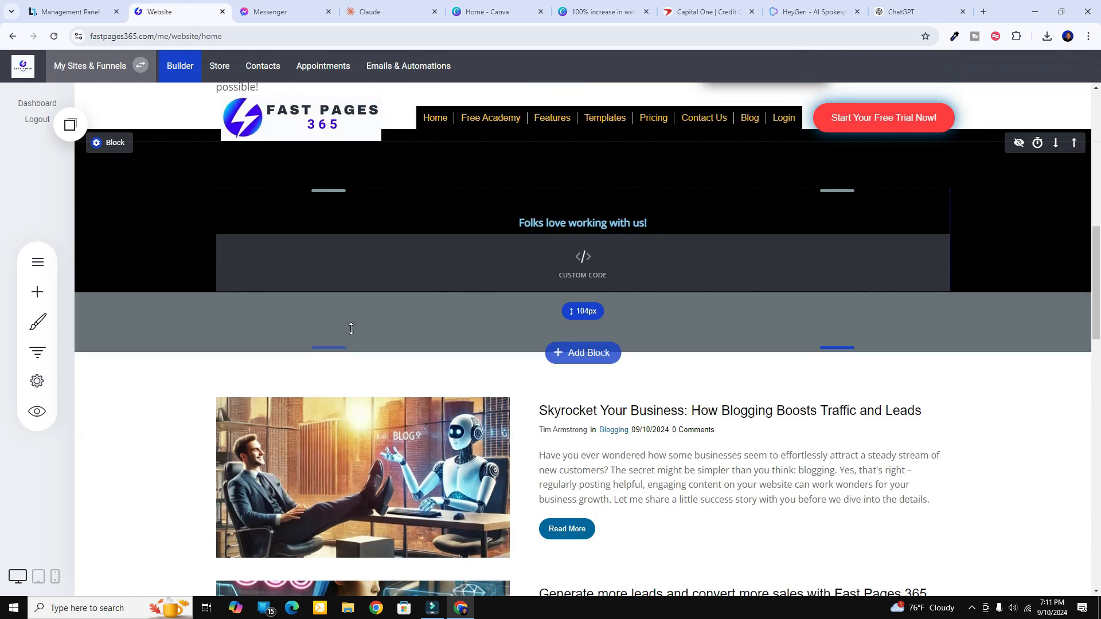